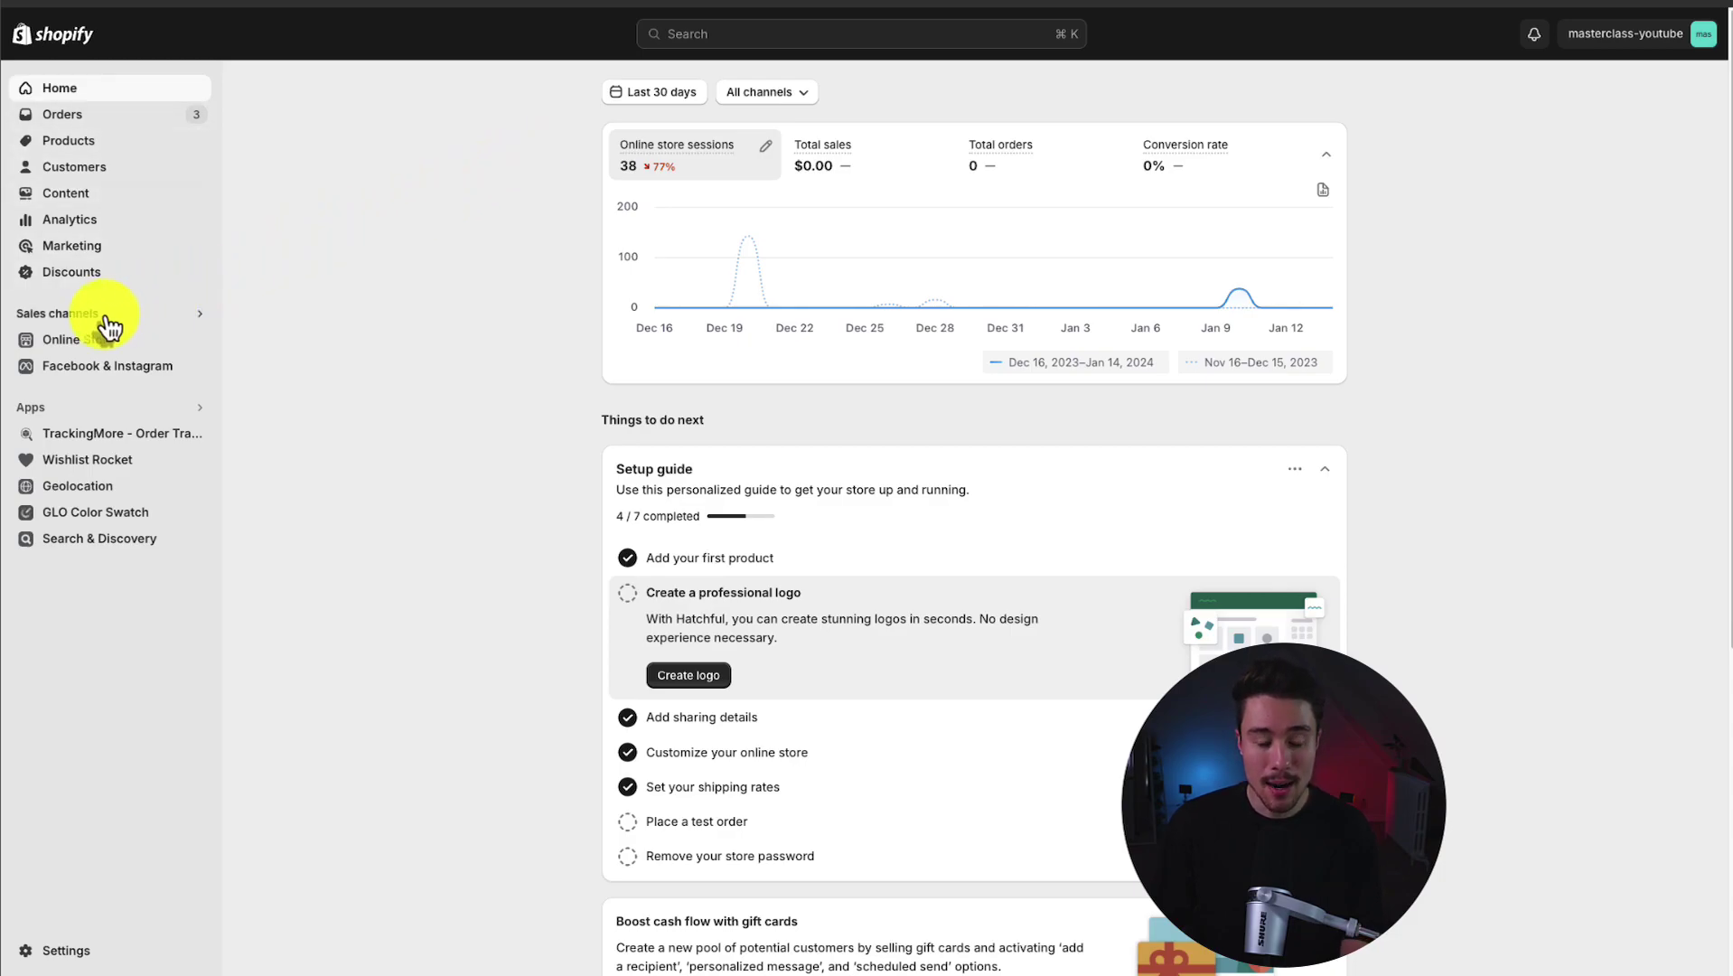
Go to the Online Store themes page and look over the current Refresh theme and free themes.
left_click(63, 340)
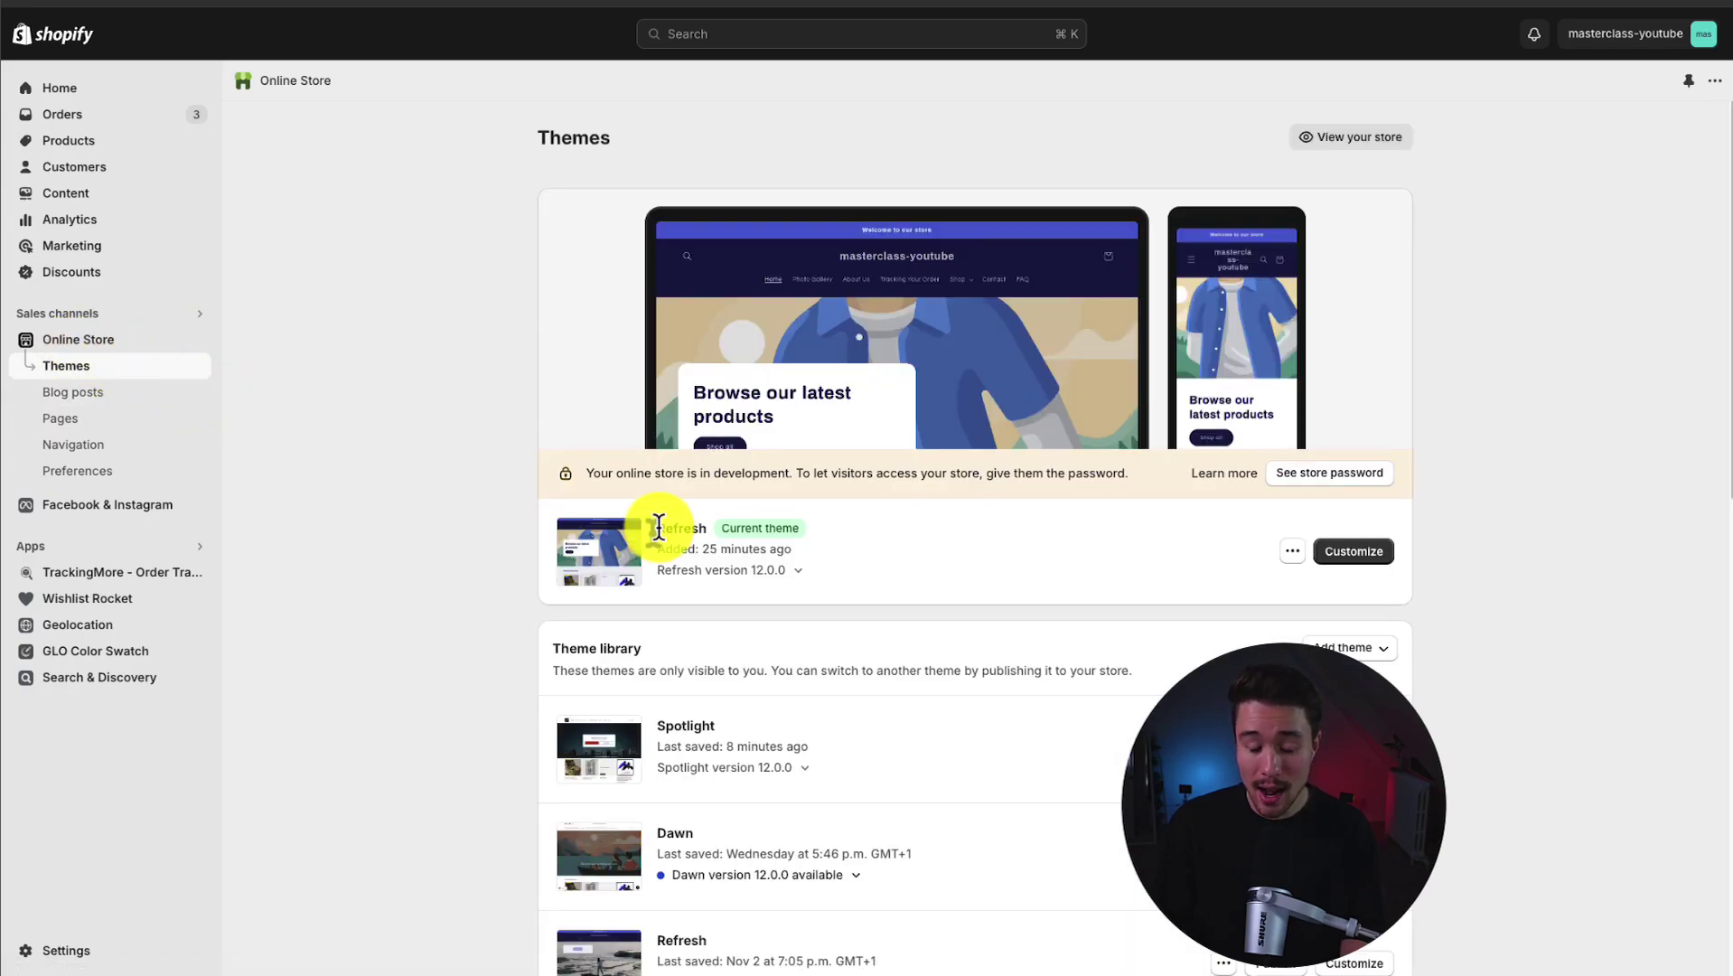
double_click(701, 529)
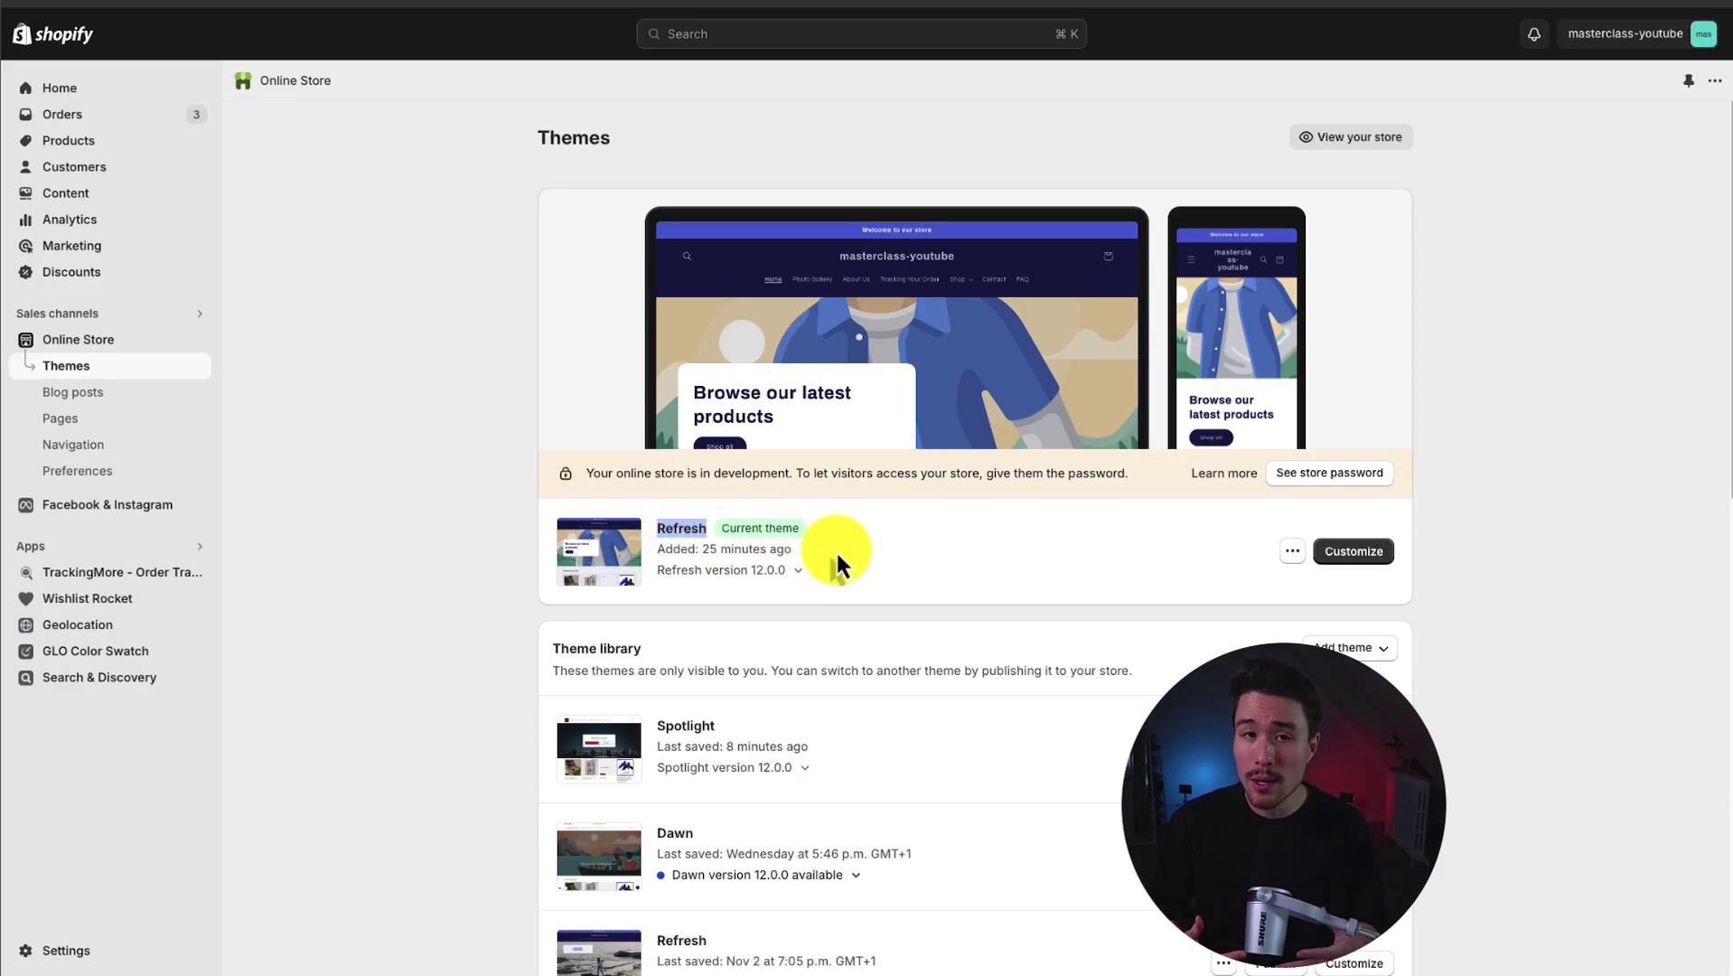
left_click(836, 548)
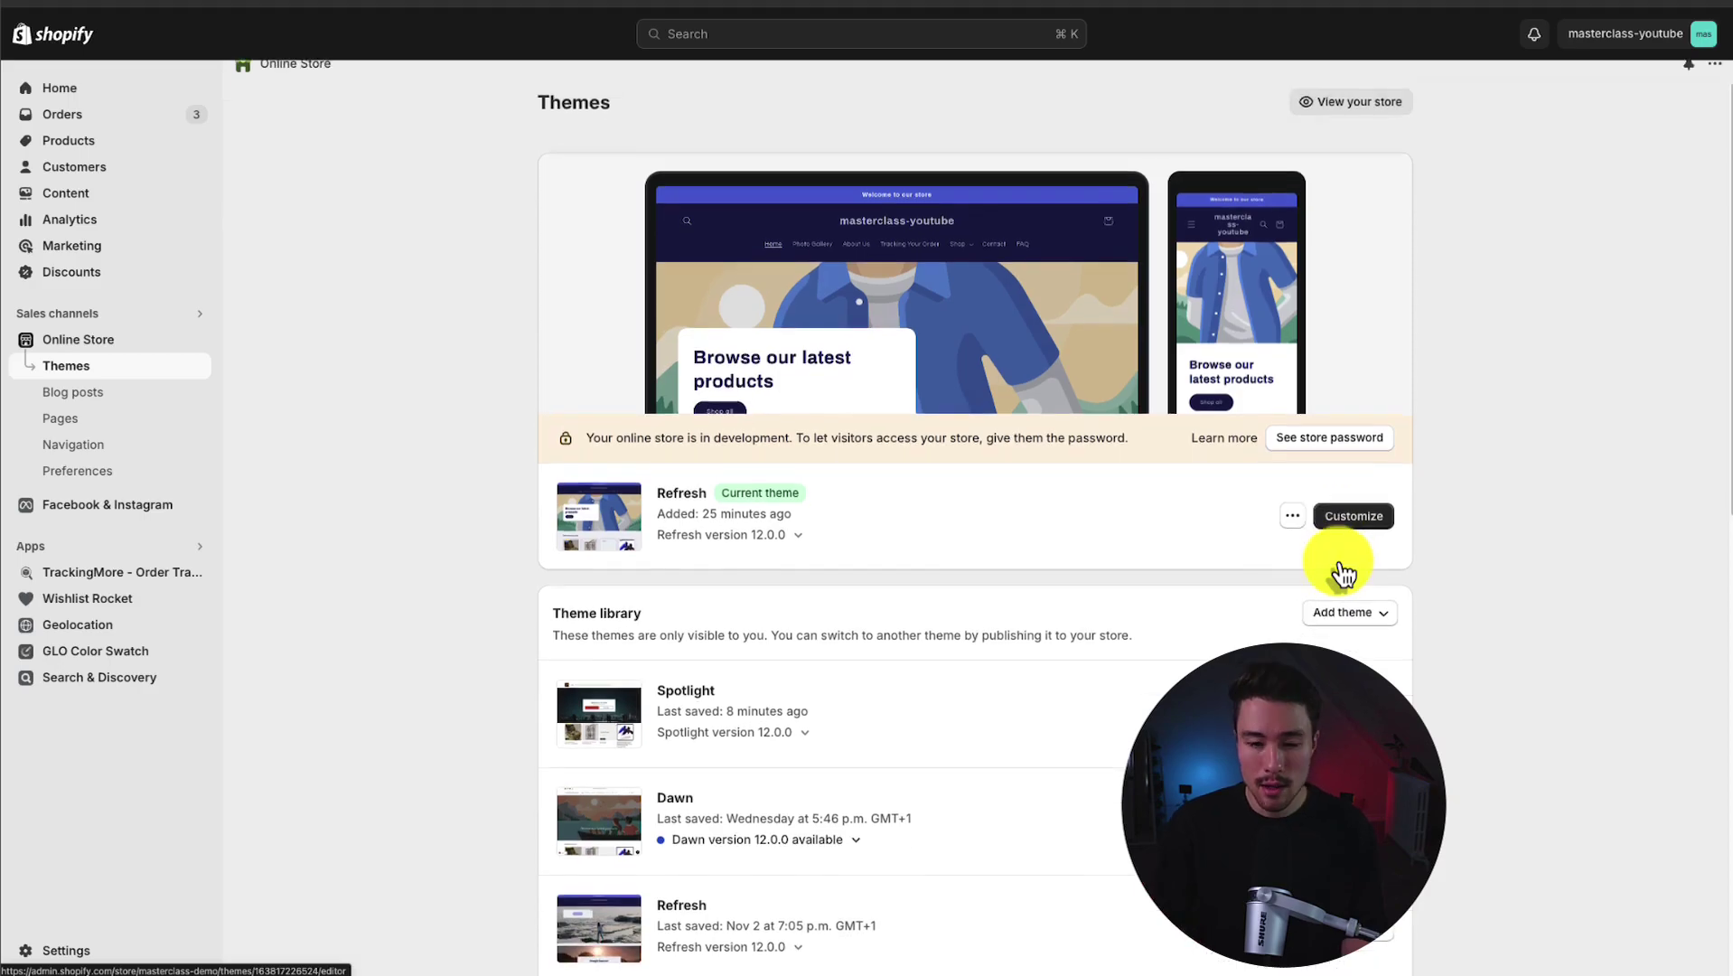
scroll(1342, 573, "down", 10)
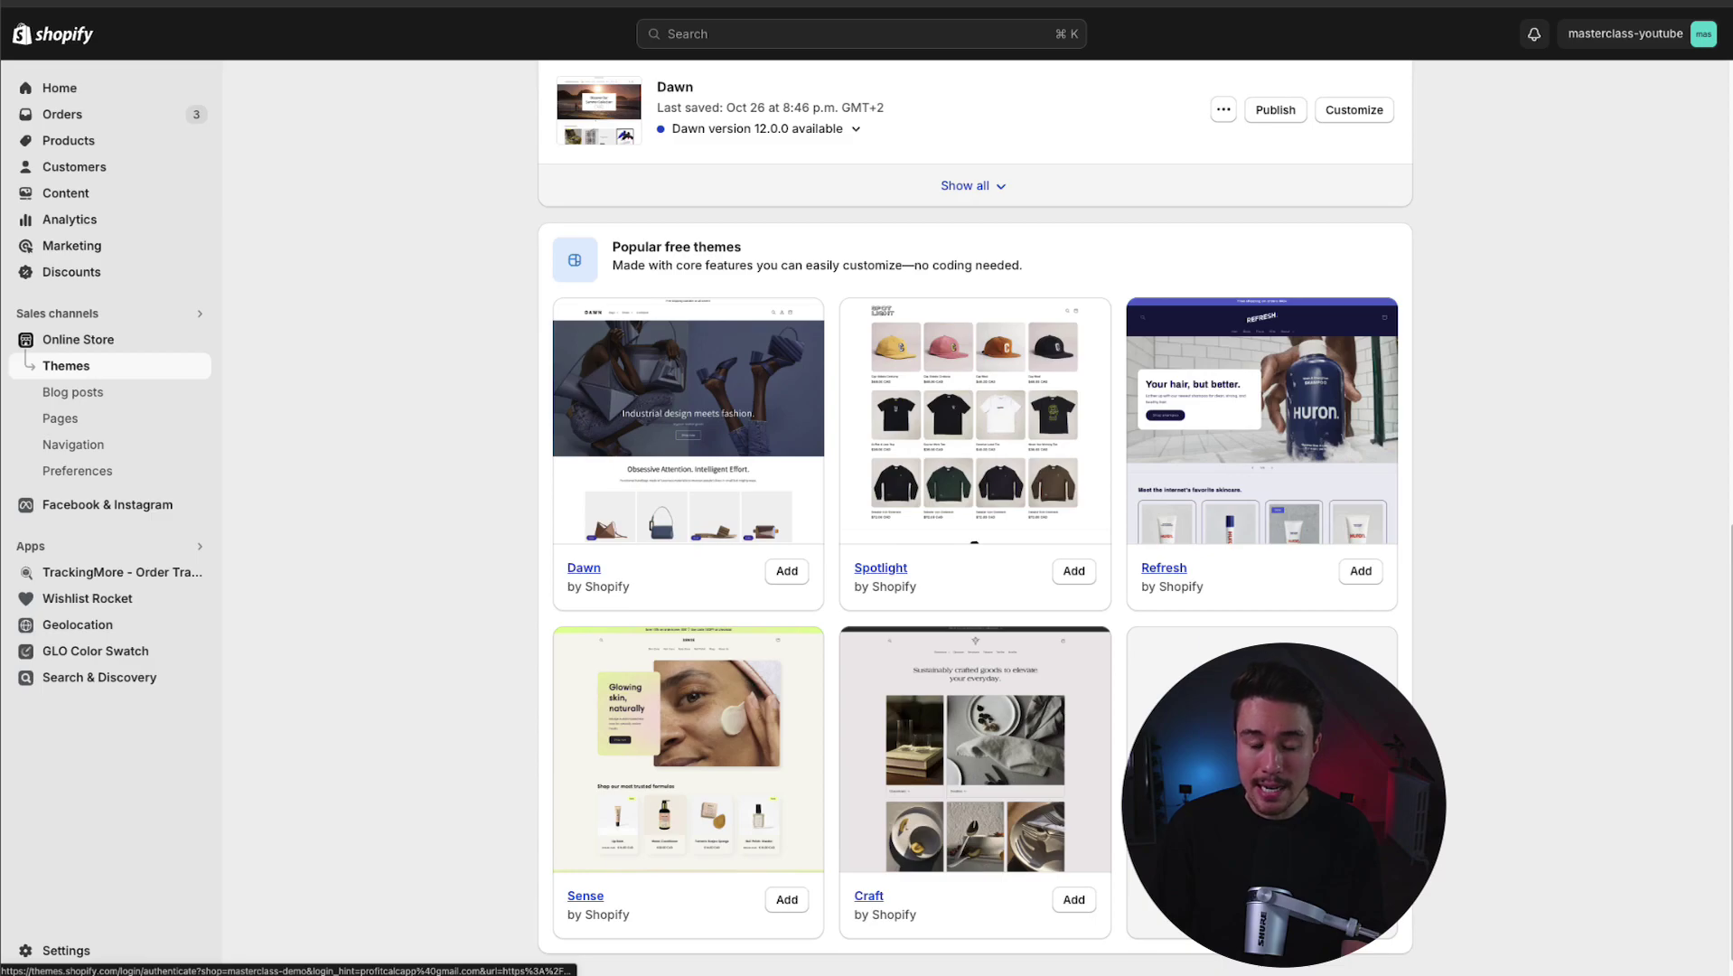
left_click_drag(666, 245, 723, 265)
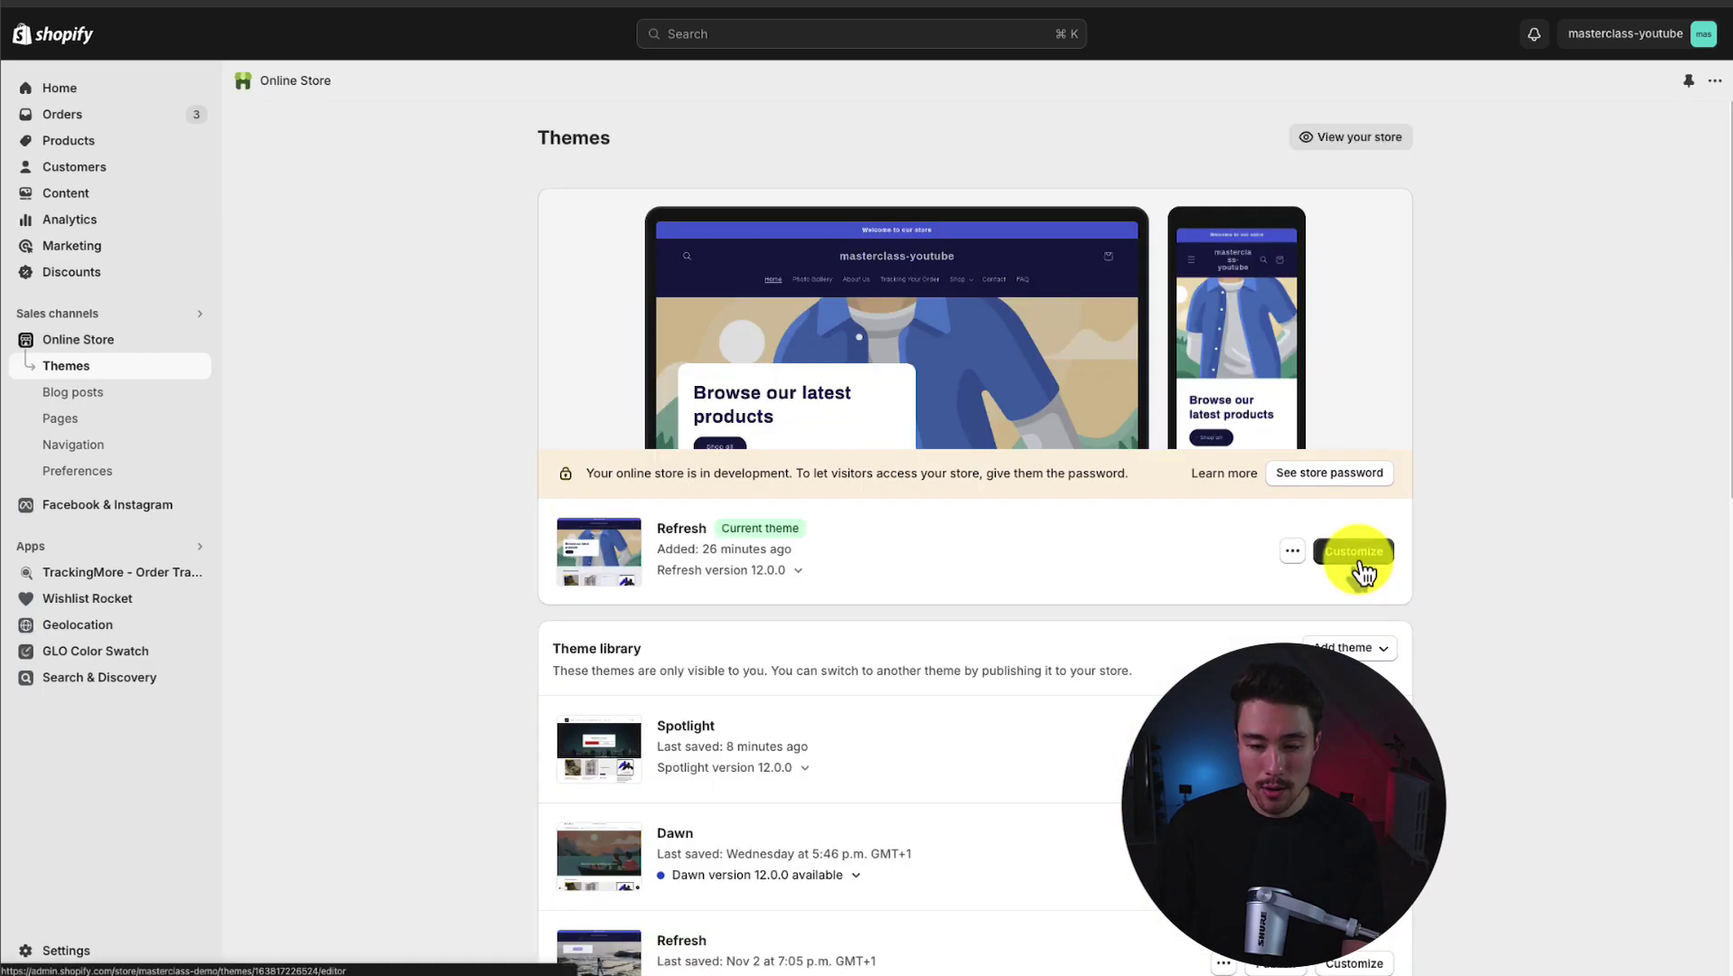
Open the Refresh theme in the editor and look through the Colors and Typography theme settings.
left_click(1359, 561)
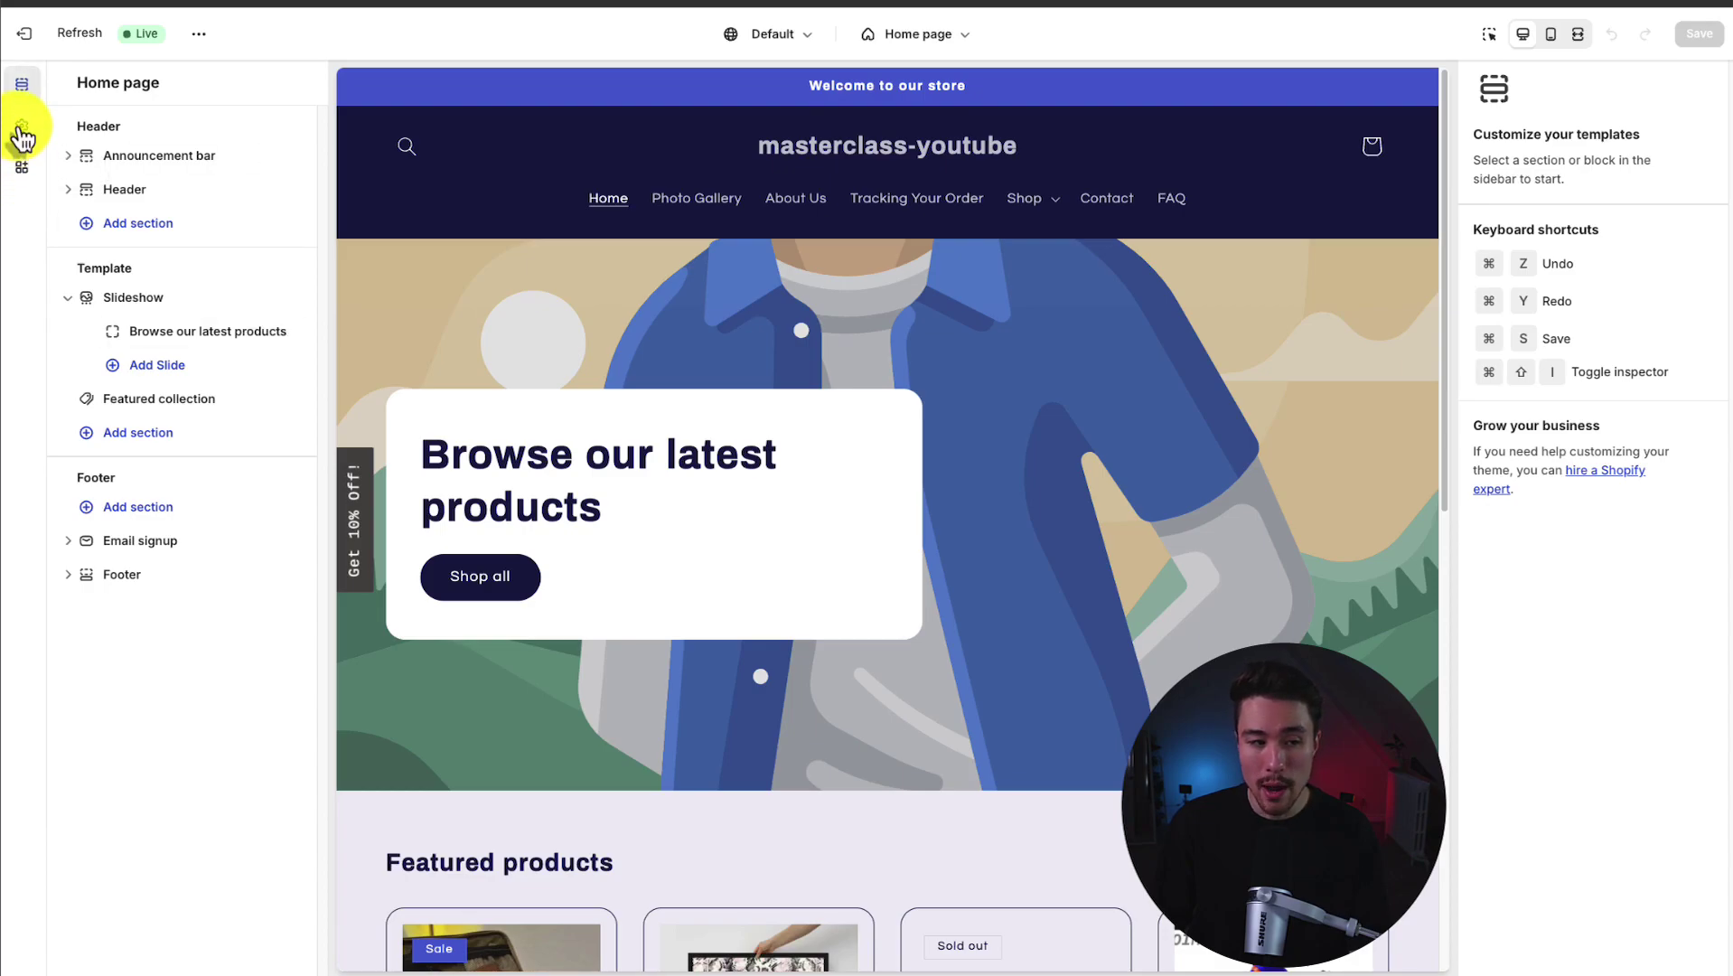
left_click(22, 129)
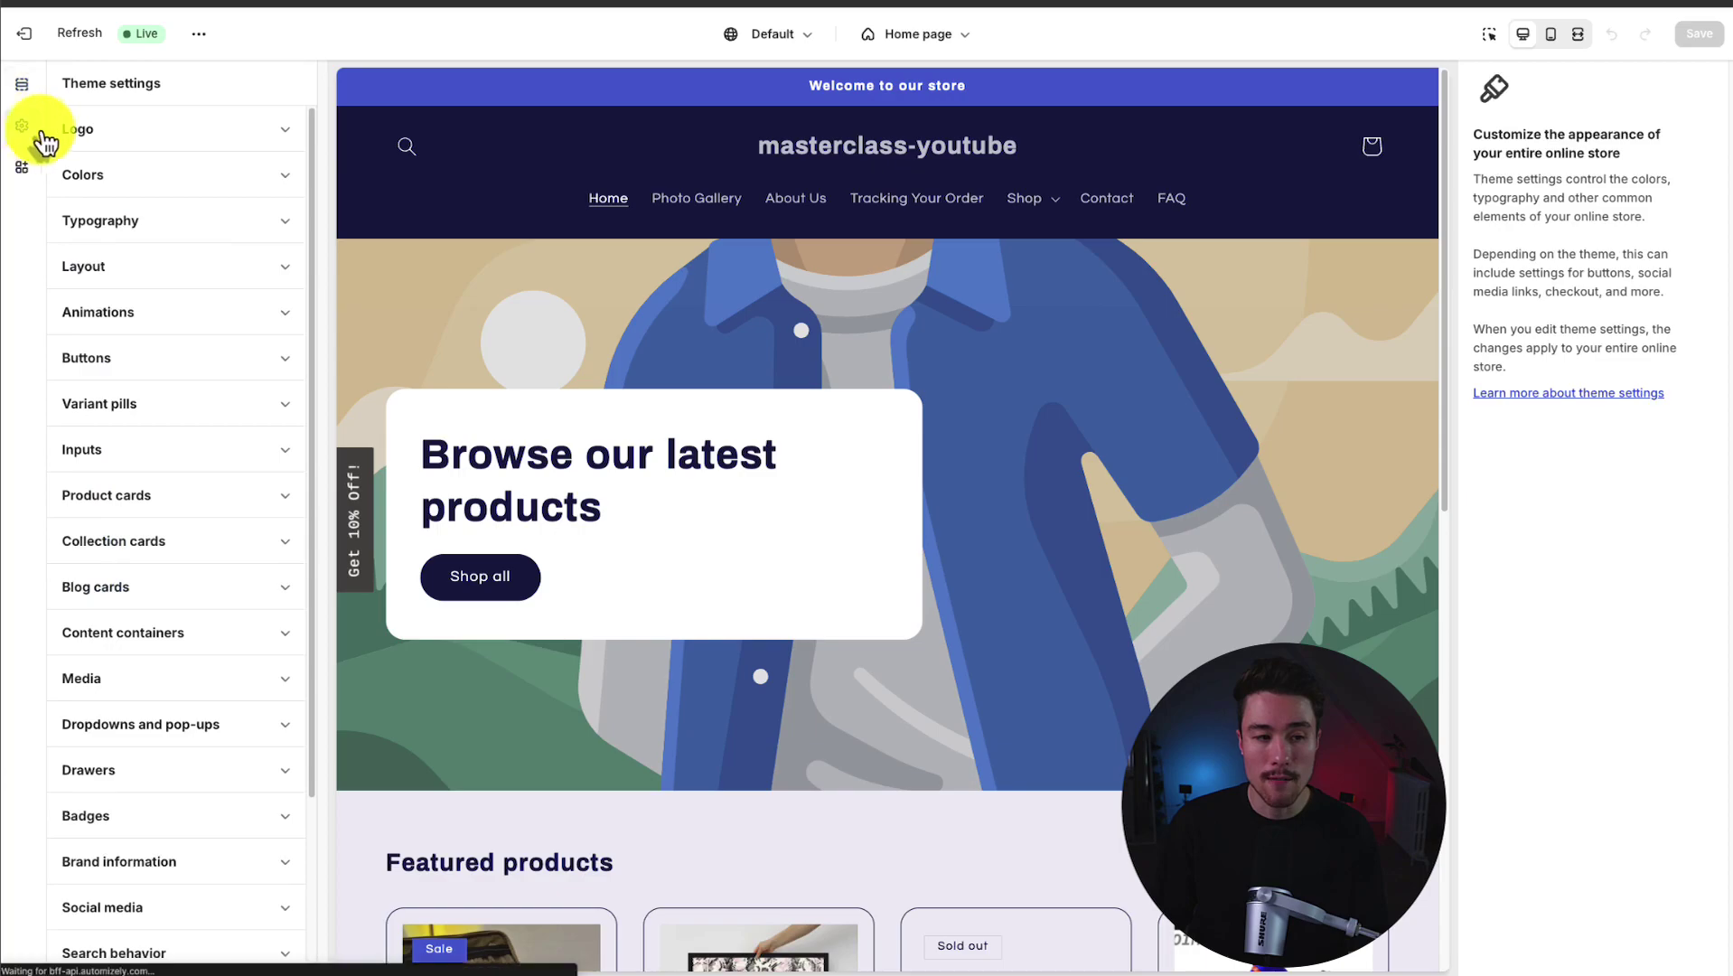
left_click(176, 174)
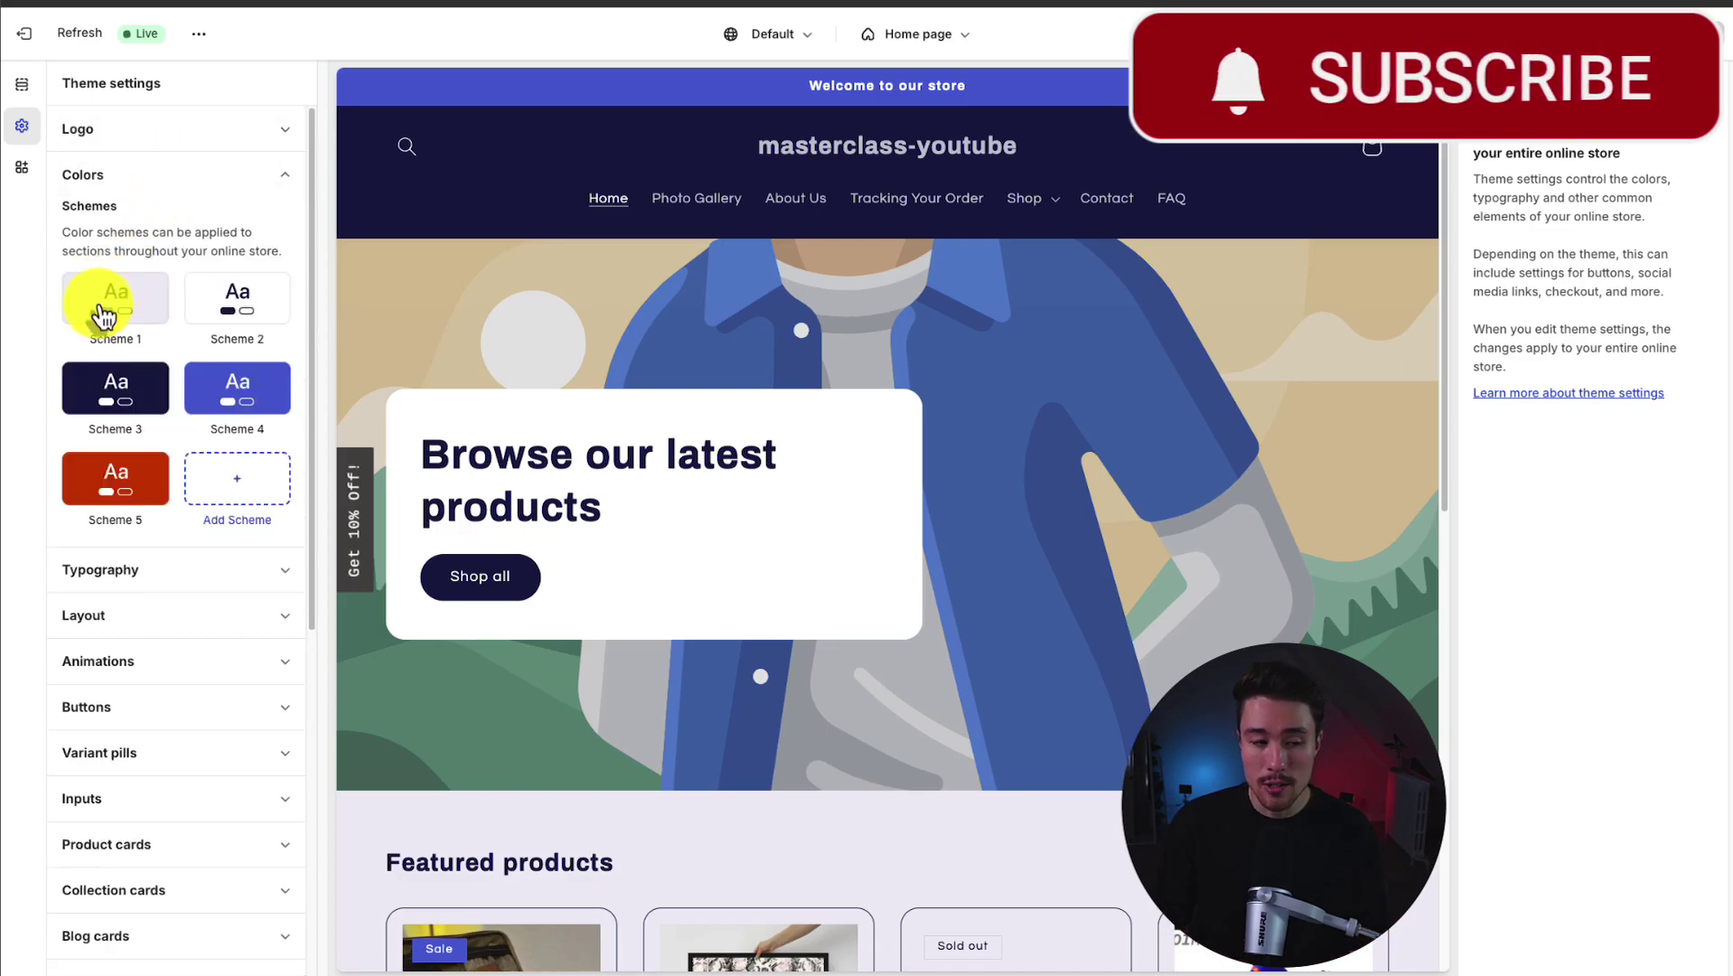
left_click(140, 180)
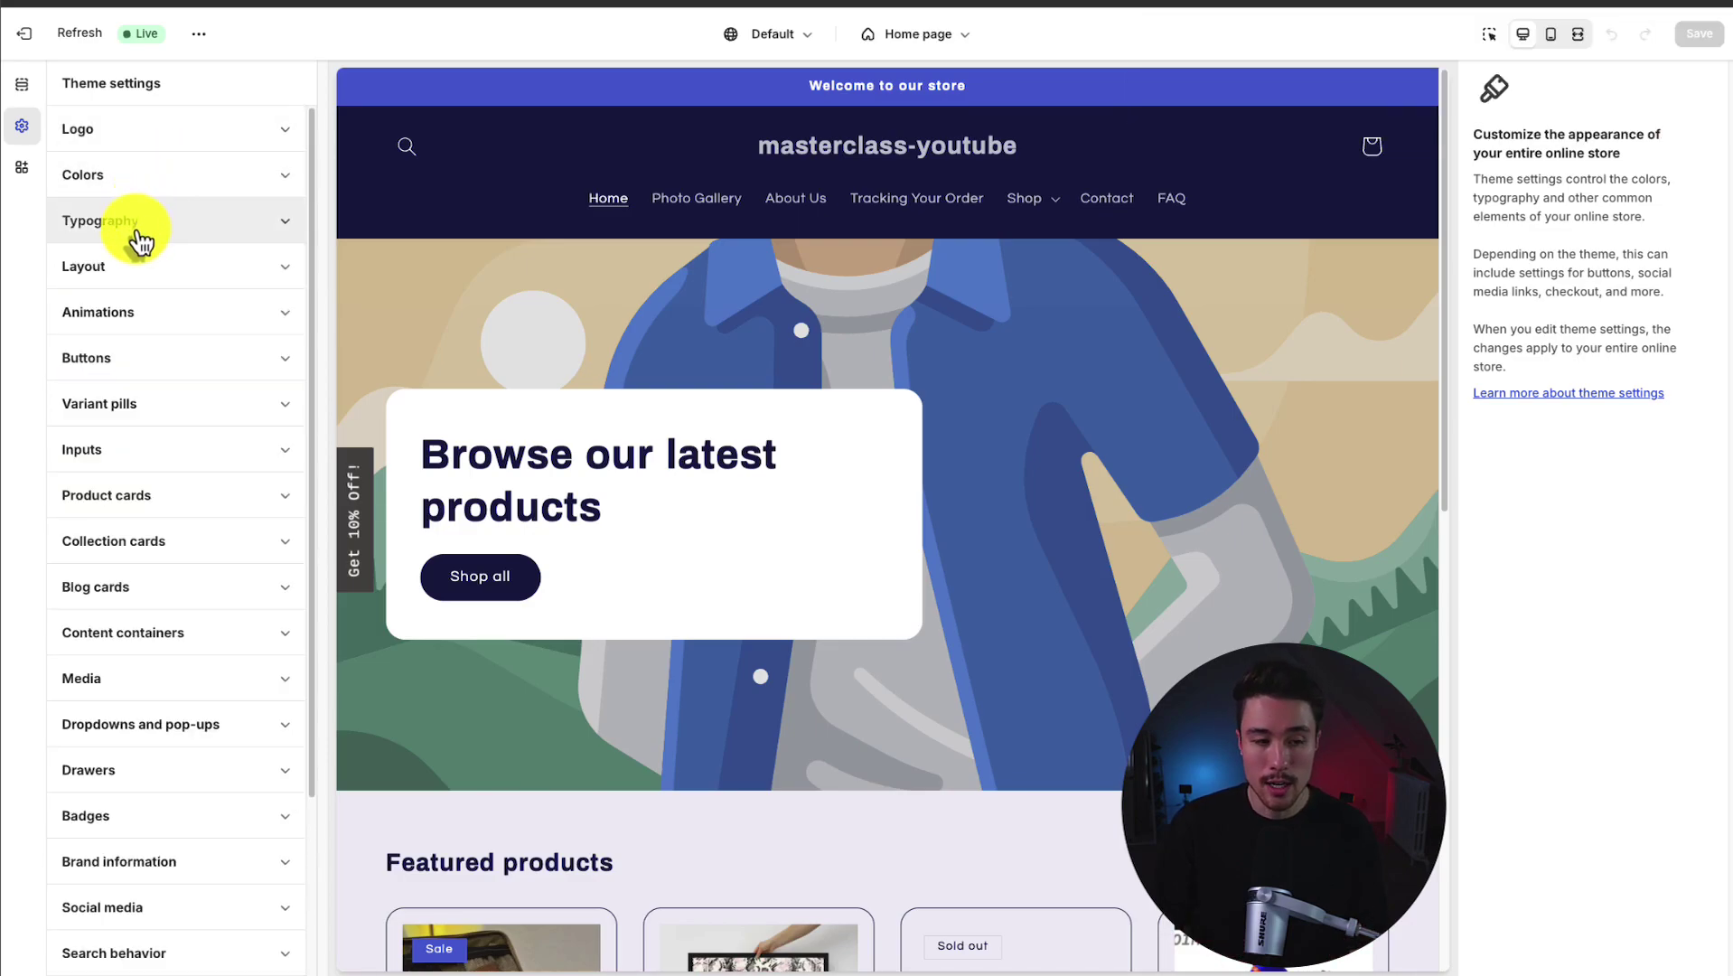
left_click(138, 231)
left_click(137, 233)
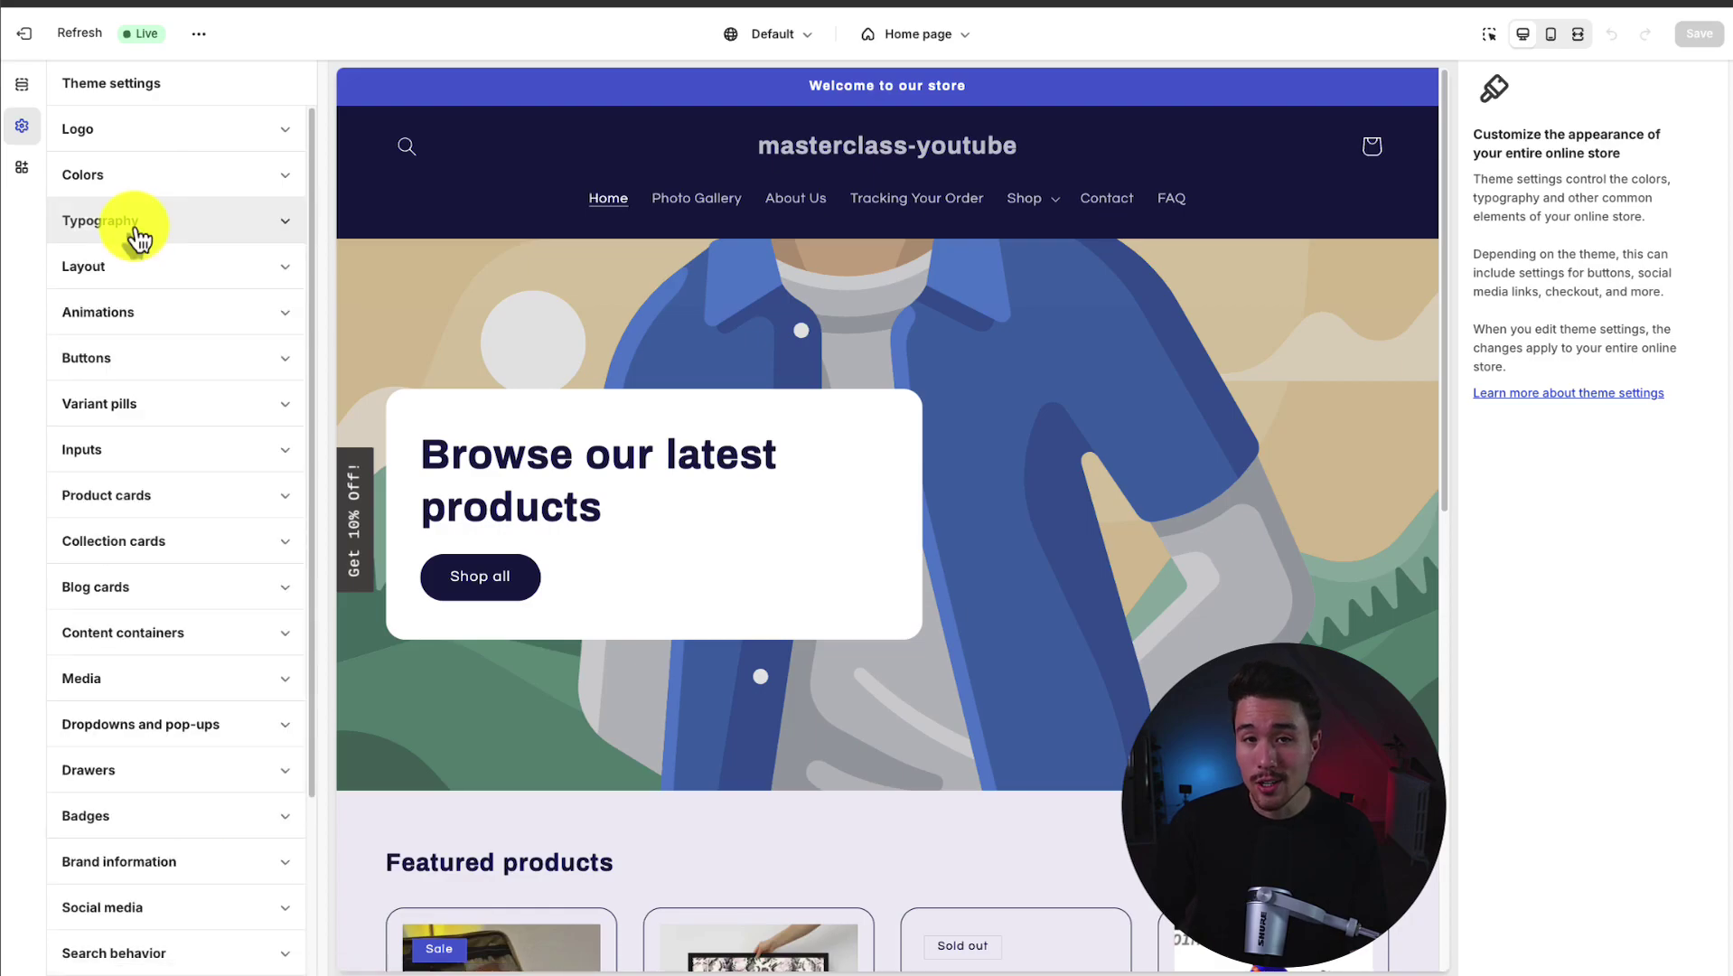
Review the button settings and set the cart type to Page.
scroll(144, 271, "down", 1)
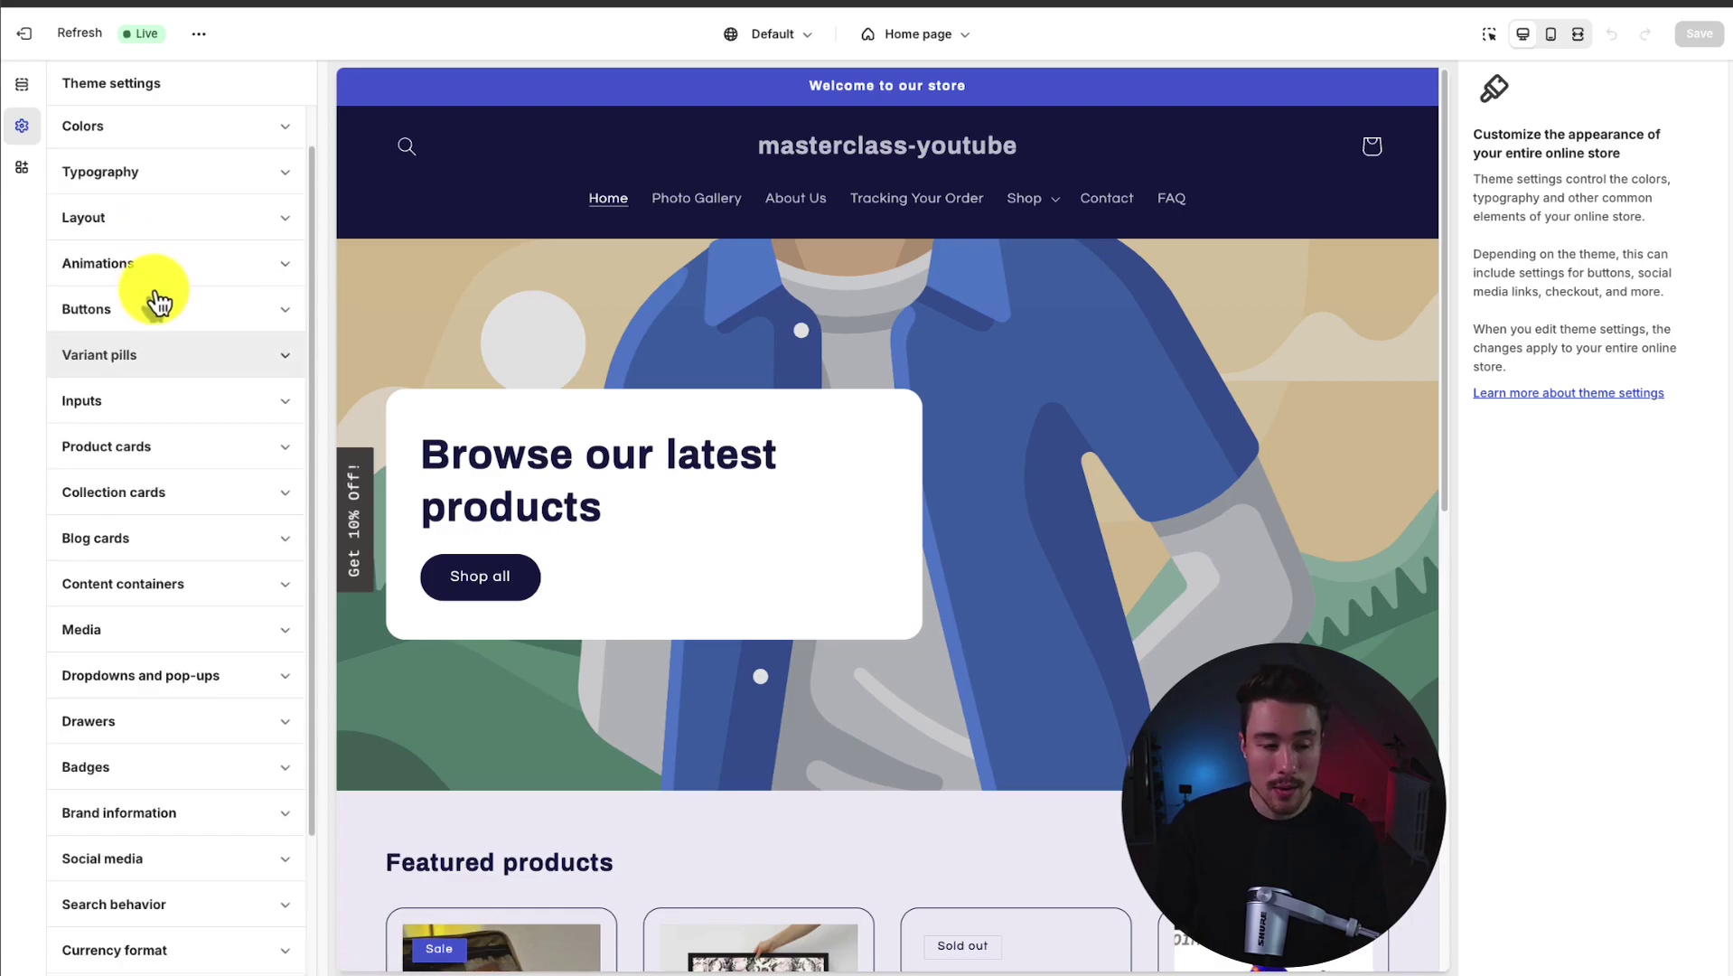
left_click(166, 324)
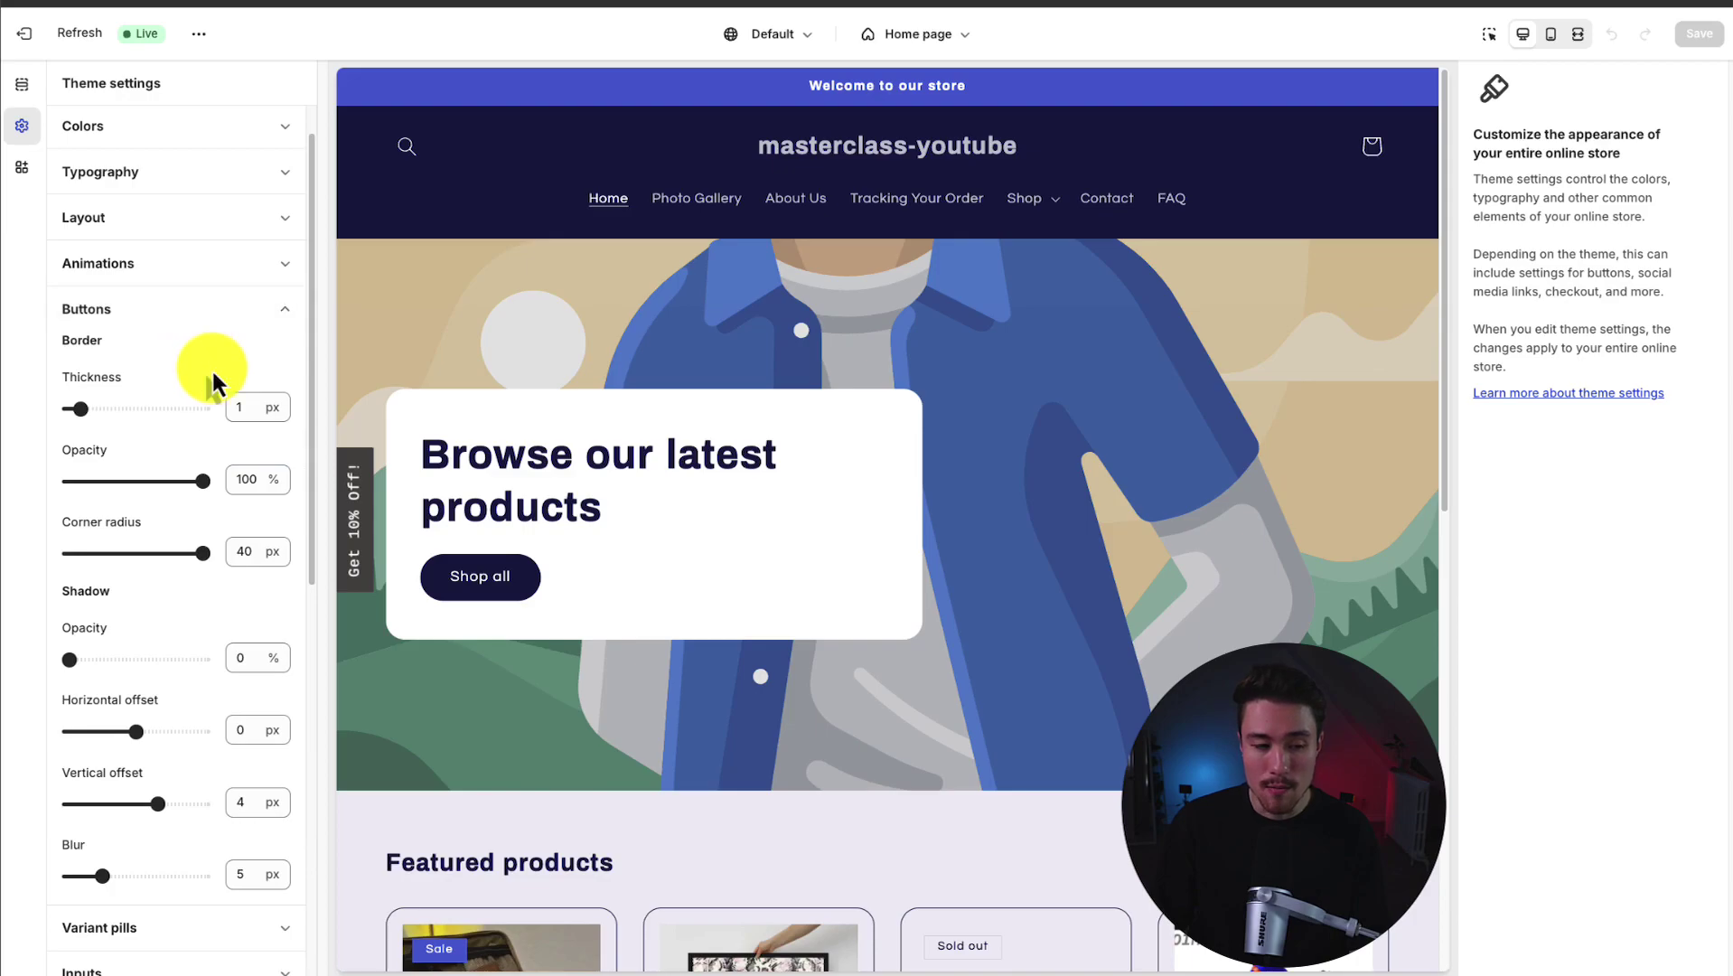
left_click(143, 309)
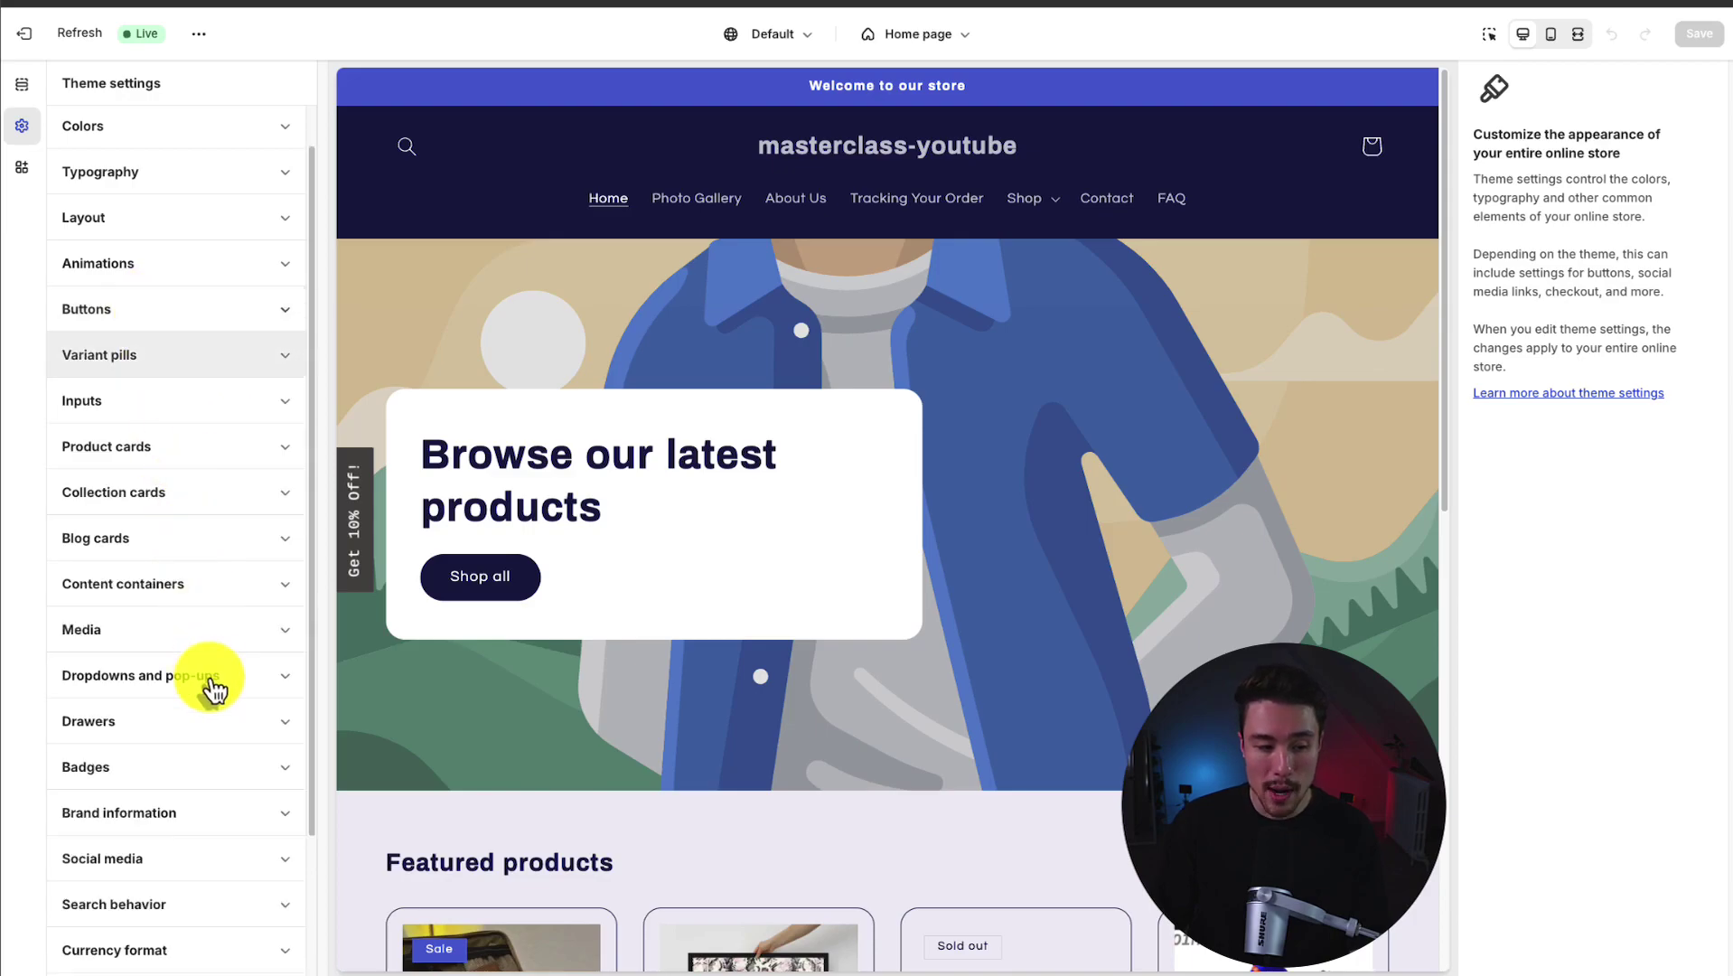
scroll(120, 479, "down", 4)
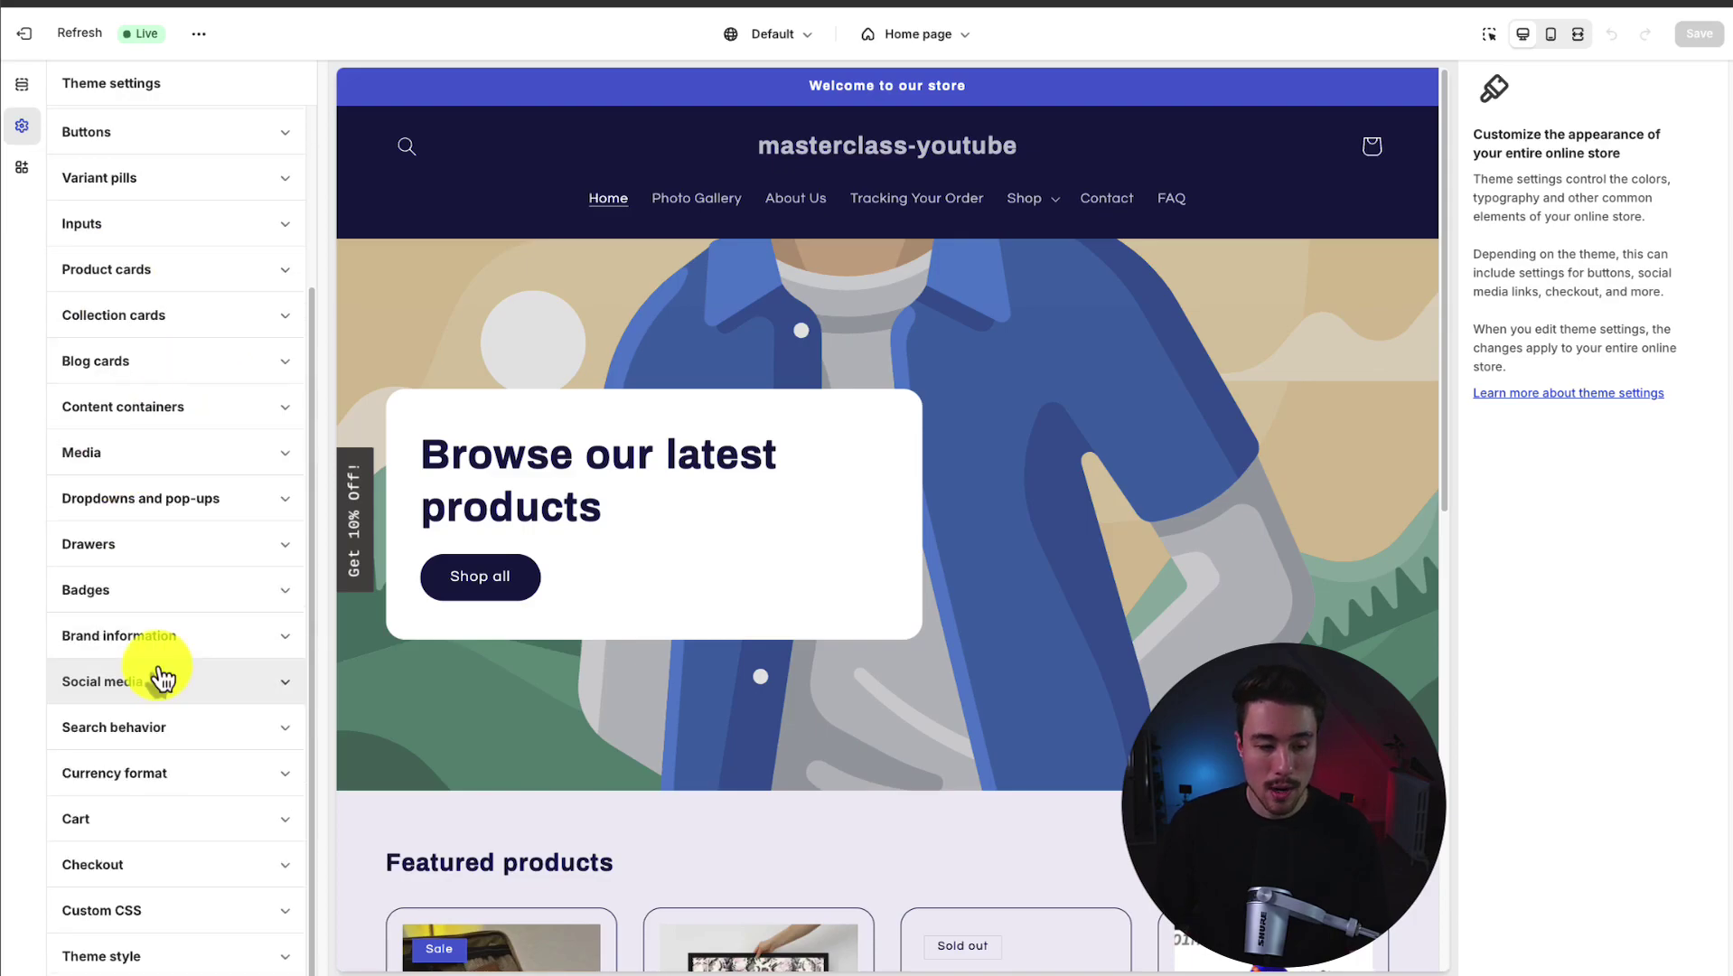
left_click(115, 822)
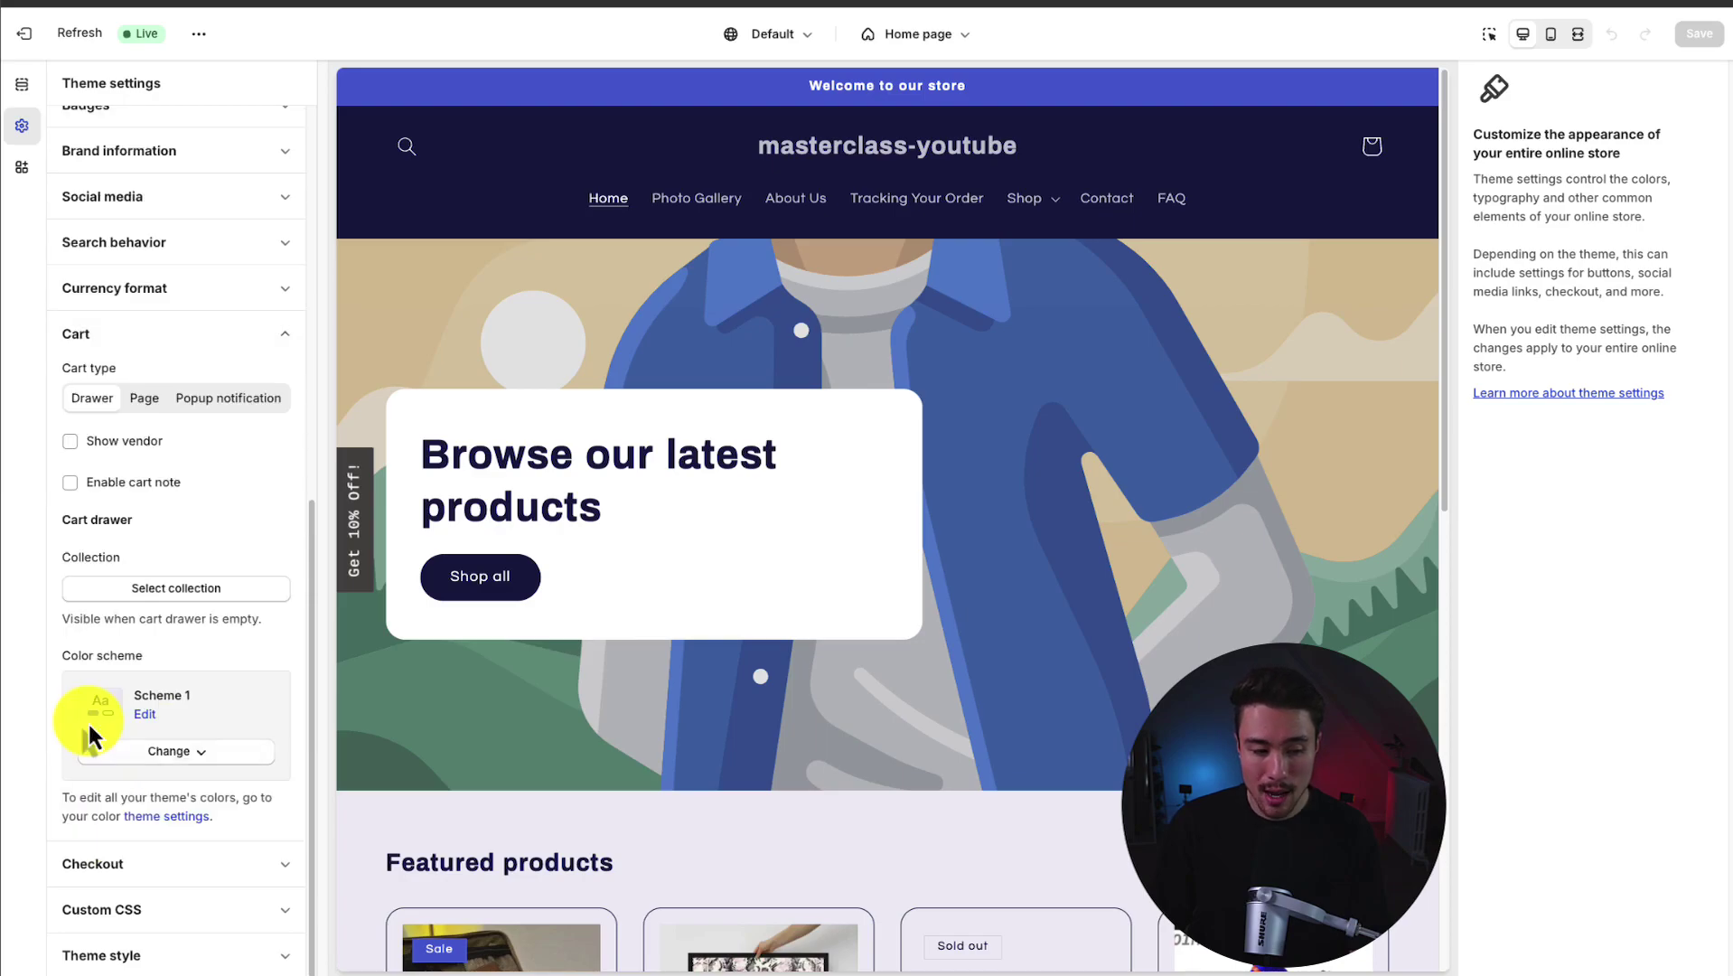
left_click(142, 403)
left_click(142, 786)
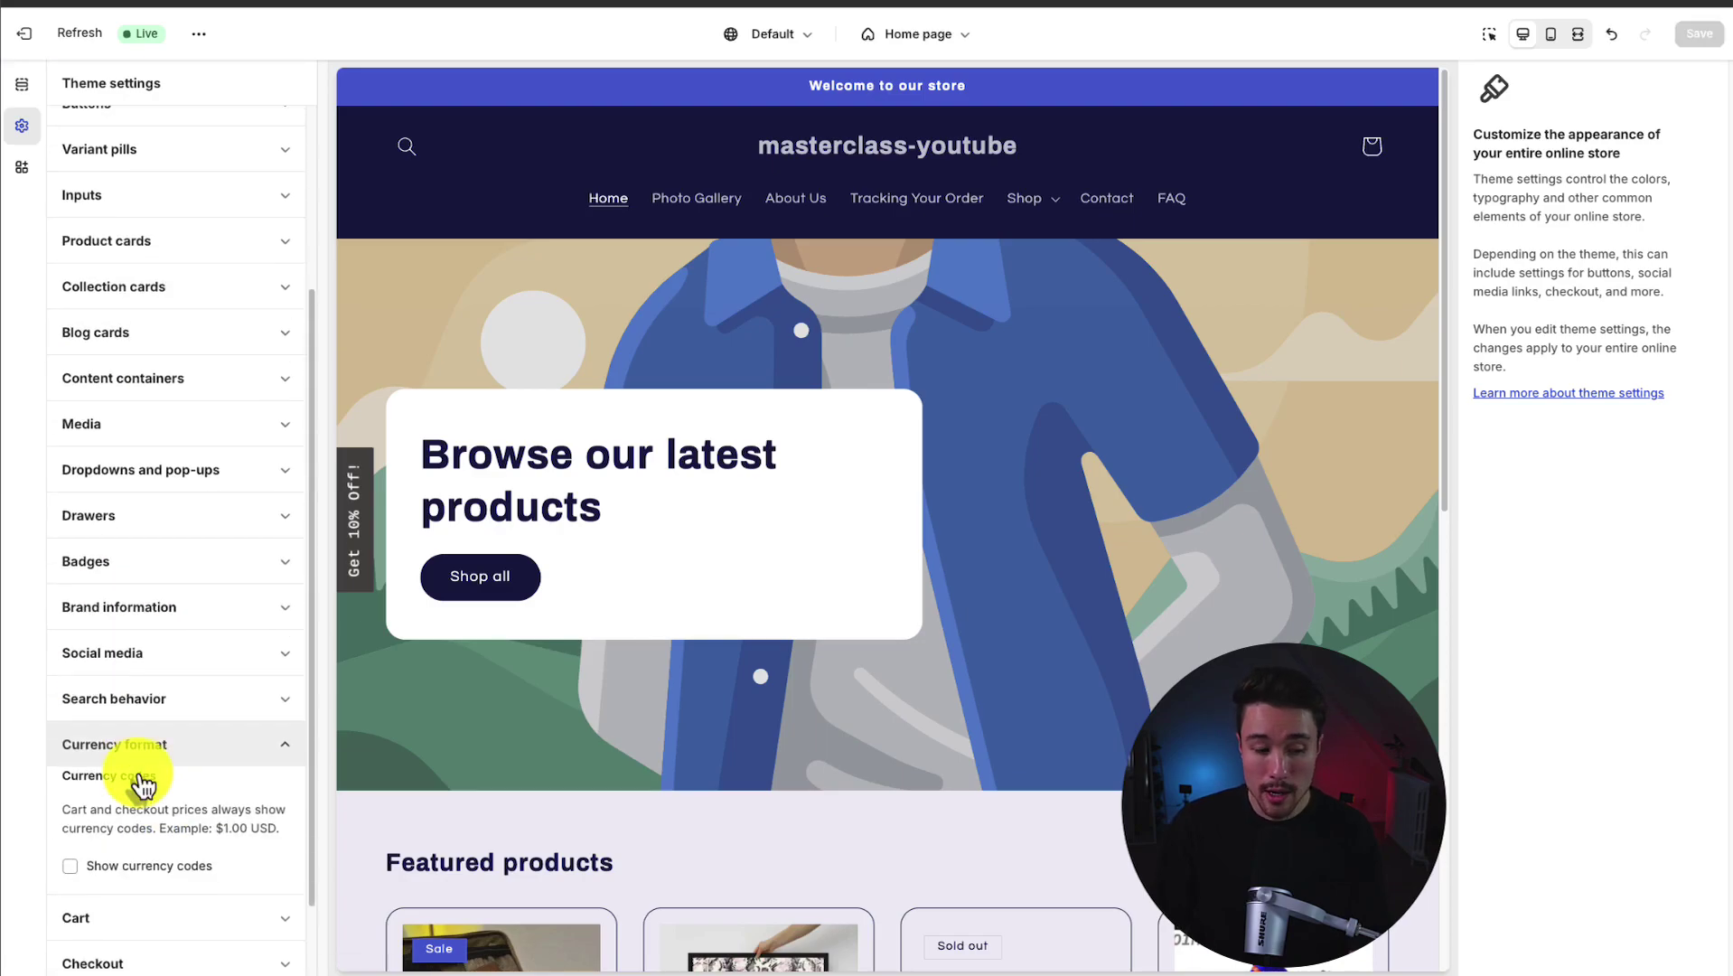
Scroll through the App embeds list, then return to the Home page sections.
left_click(22, 167)
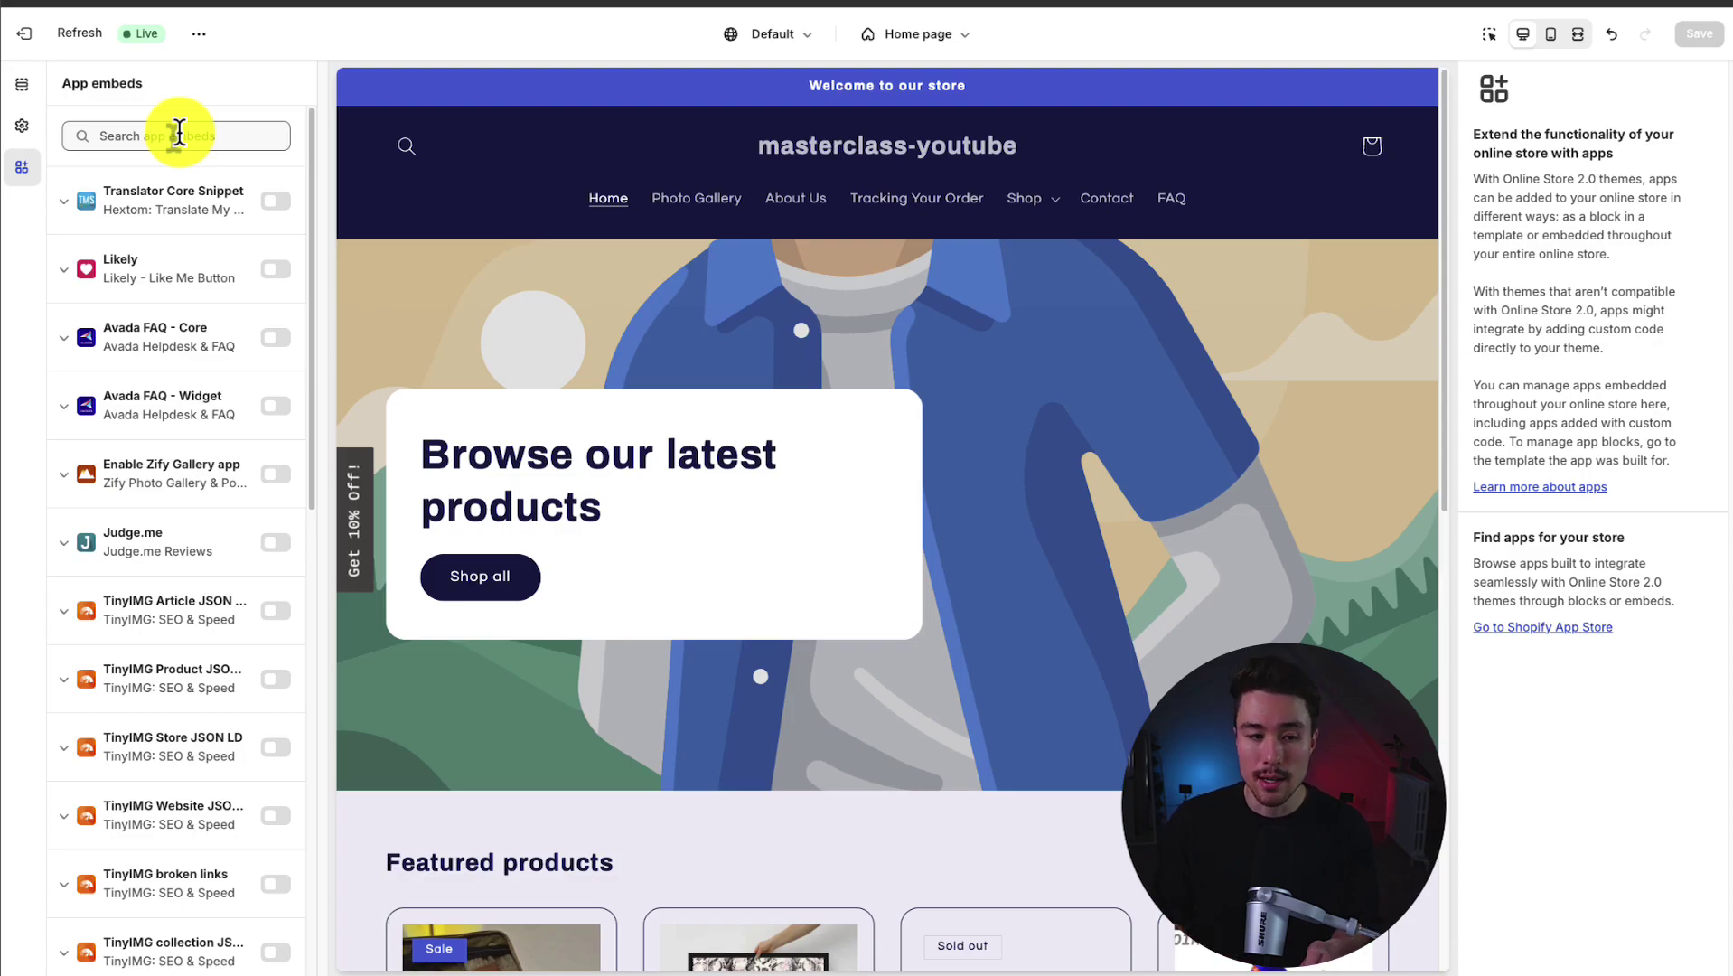
scroll(310, 380, "down", 2)
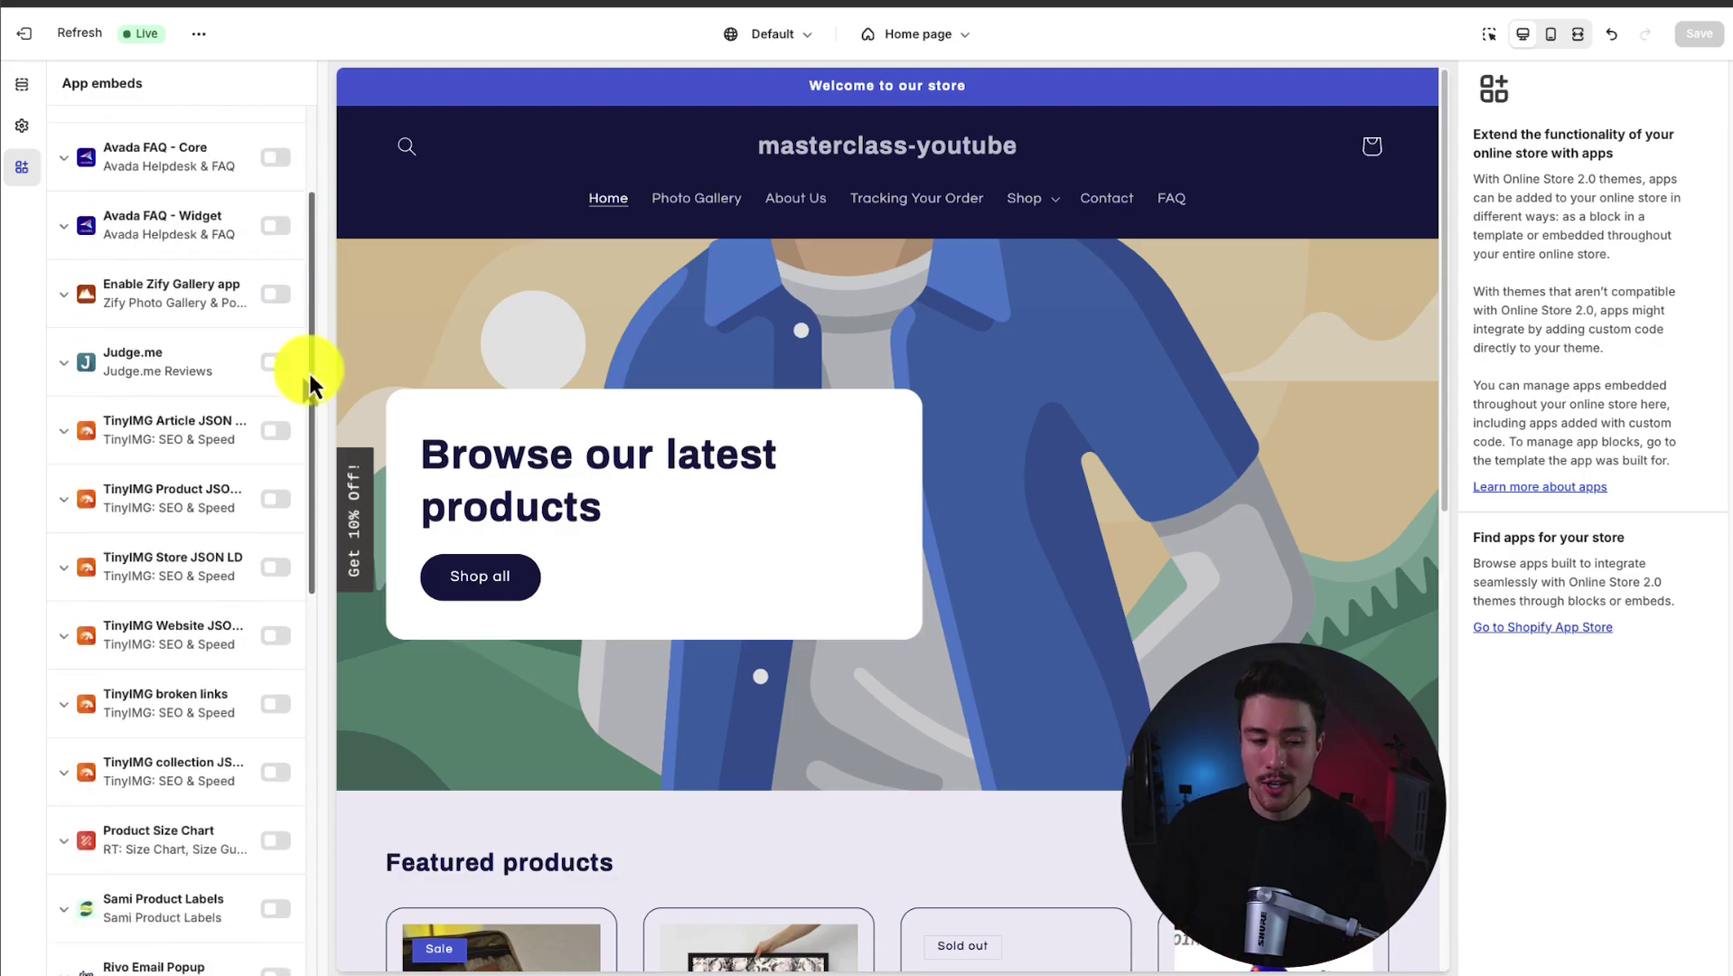
left_click_drag(309, 394, 440, 263)
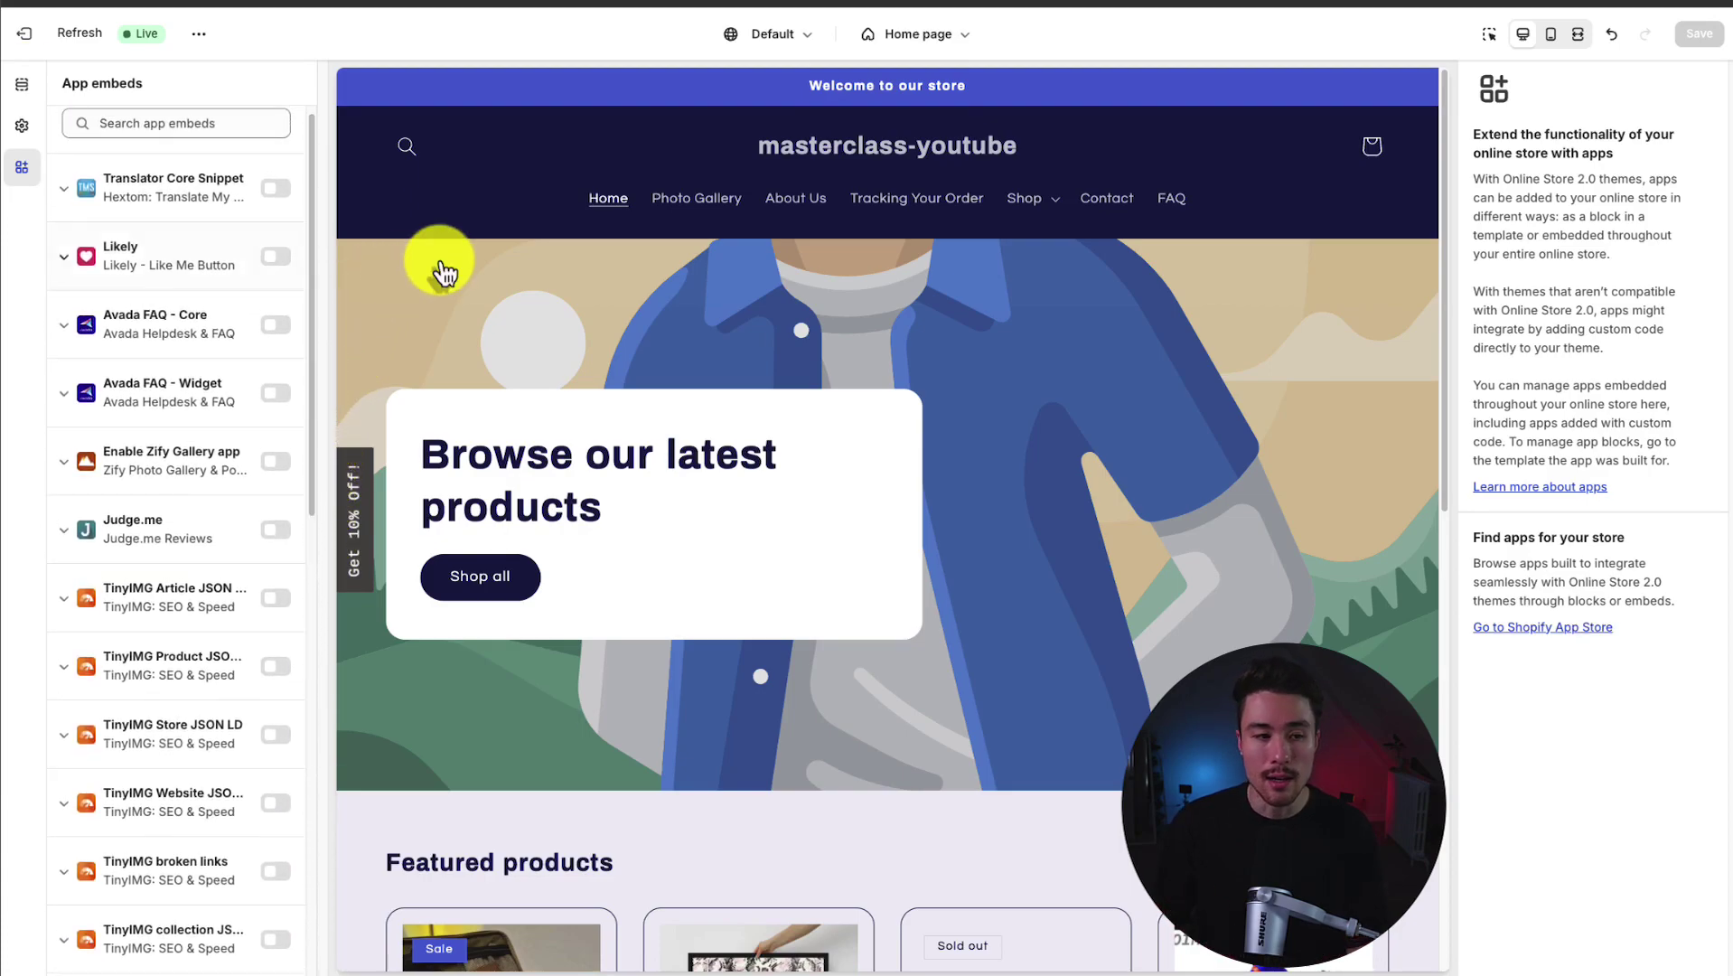
left_click(35, 90)
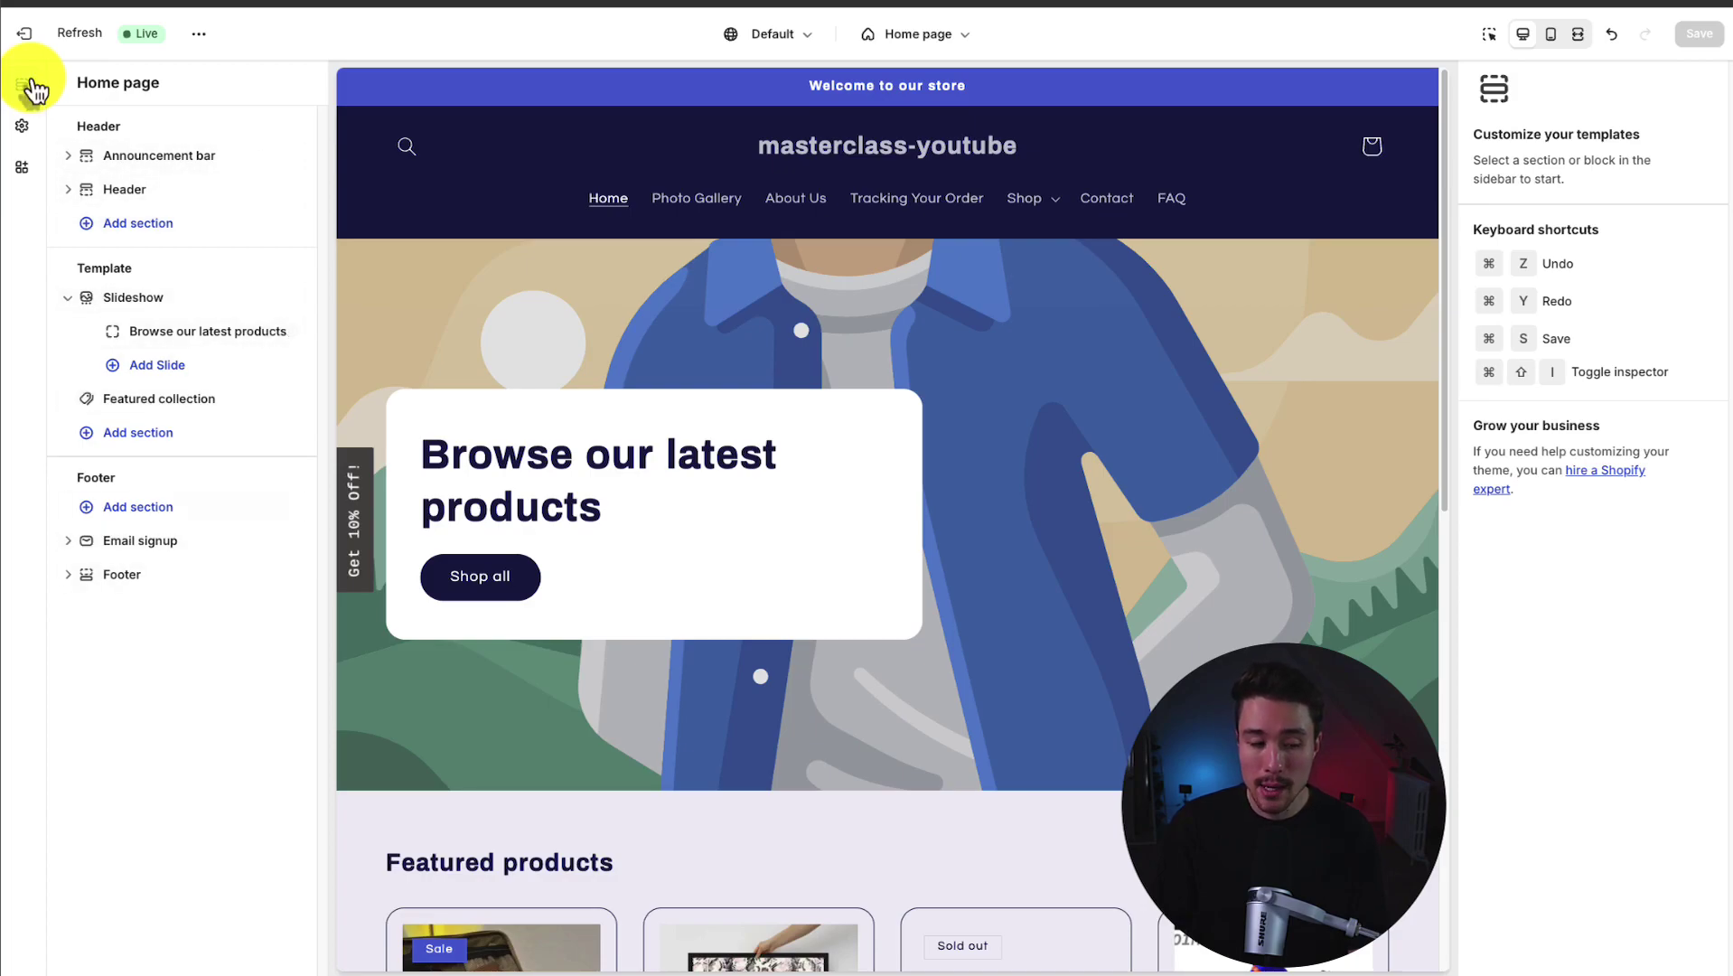
Open the Slideshow settings and check the Default market and Home page template dropdowns.
left_click_drag(1442, 217, 1536, 134)
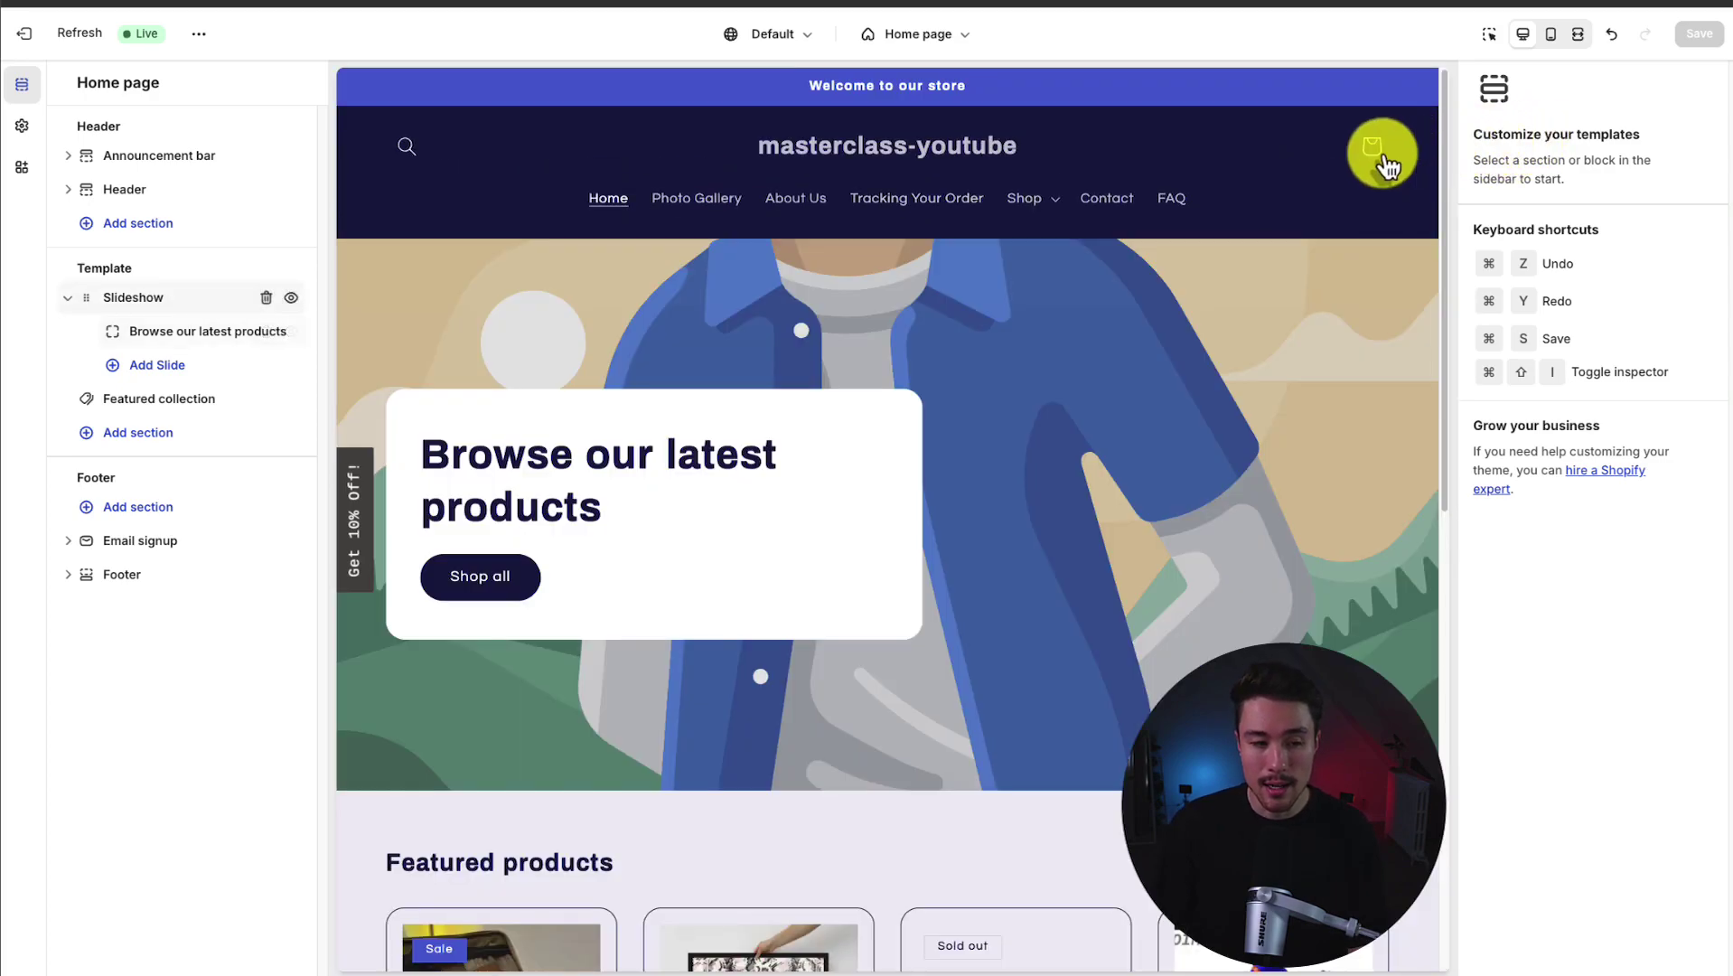
left_click(155, 314)
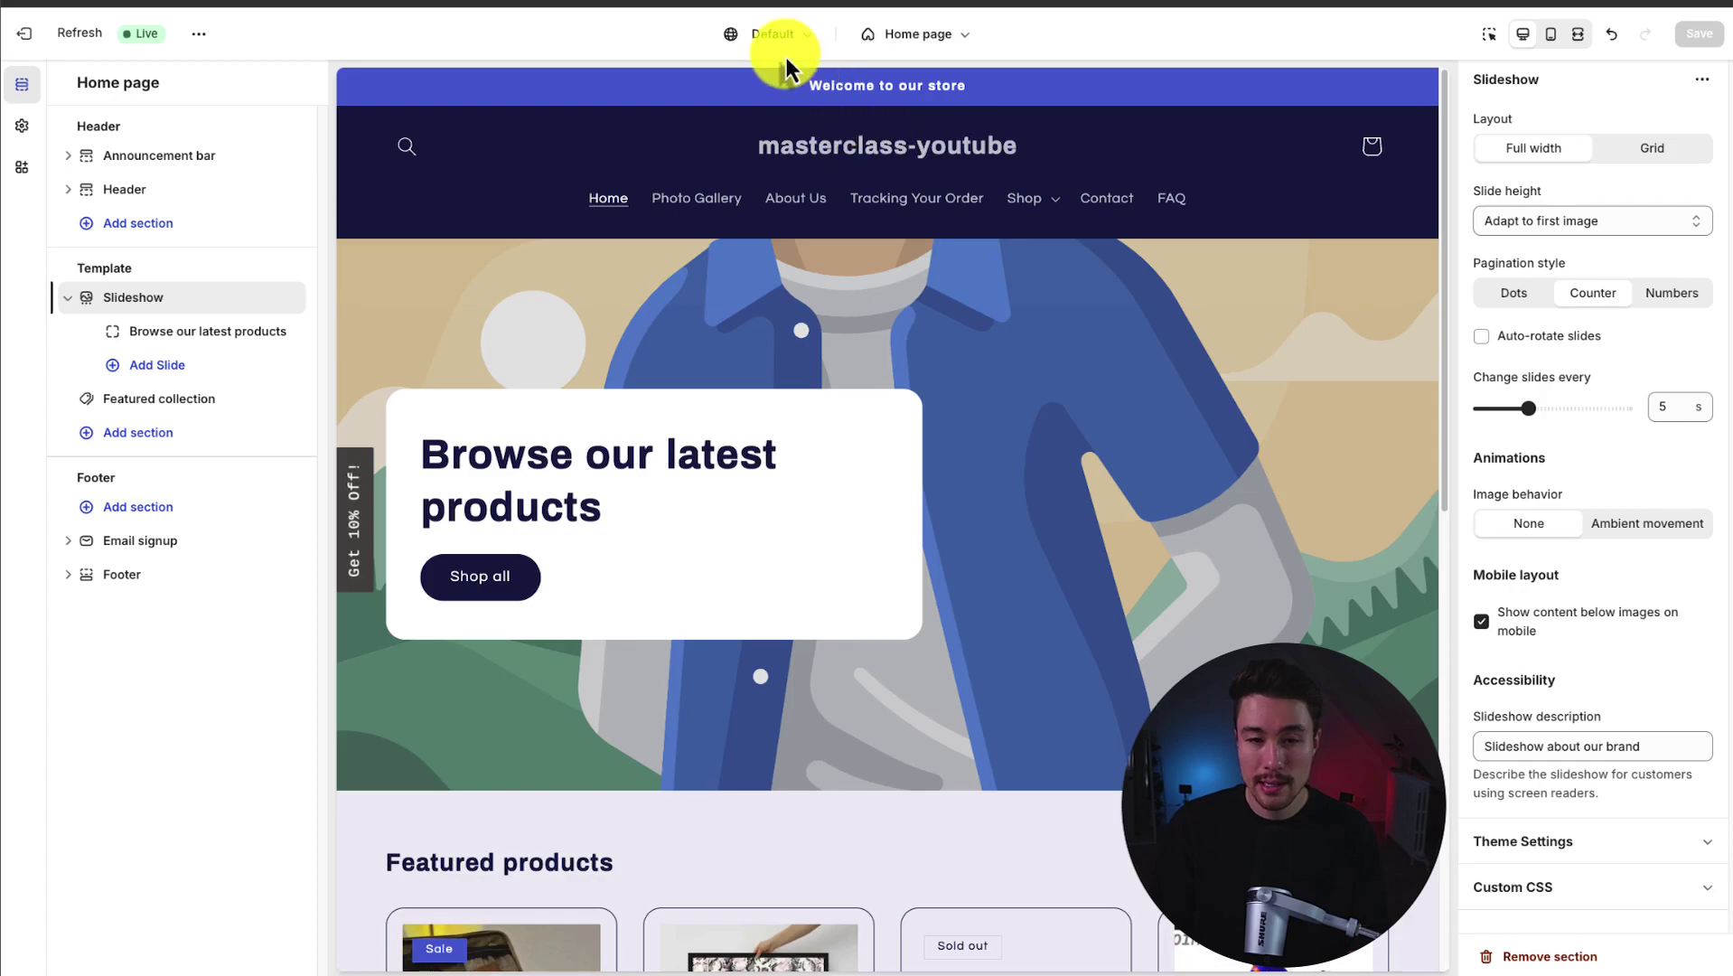
left_click(764, 34)
left_click(764, 38)
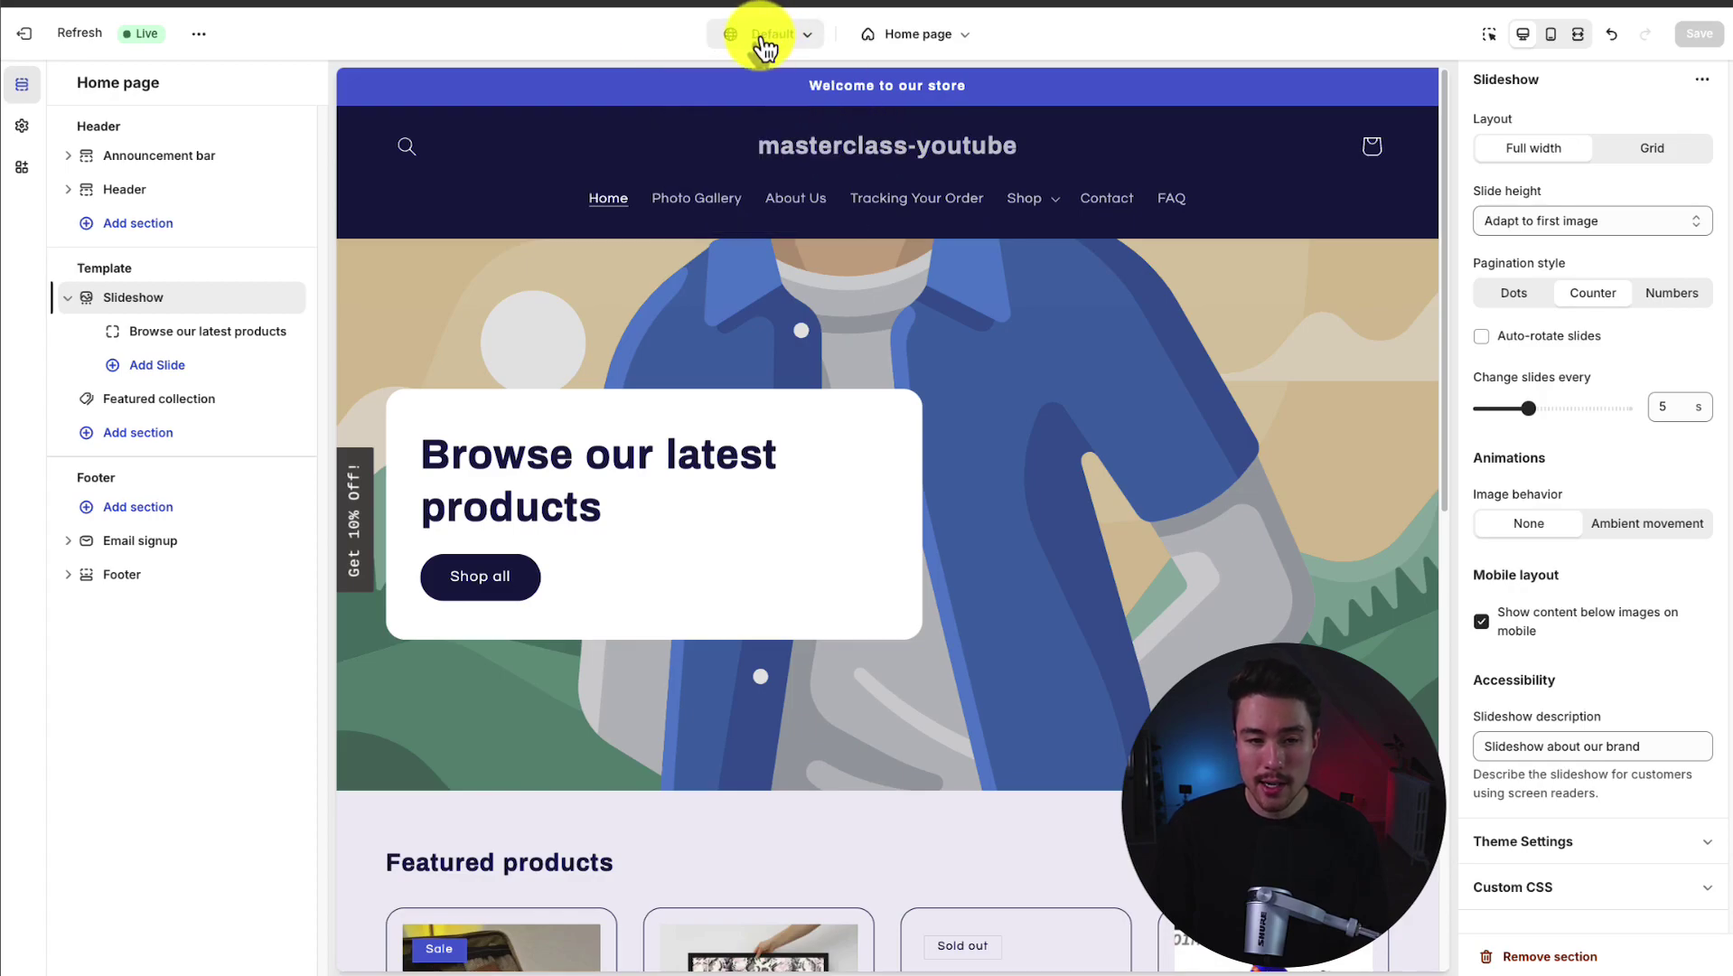
left_click(876, 44)
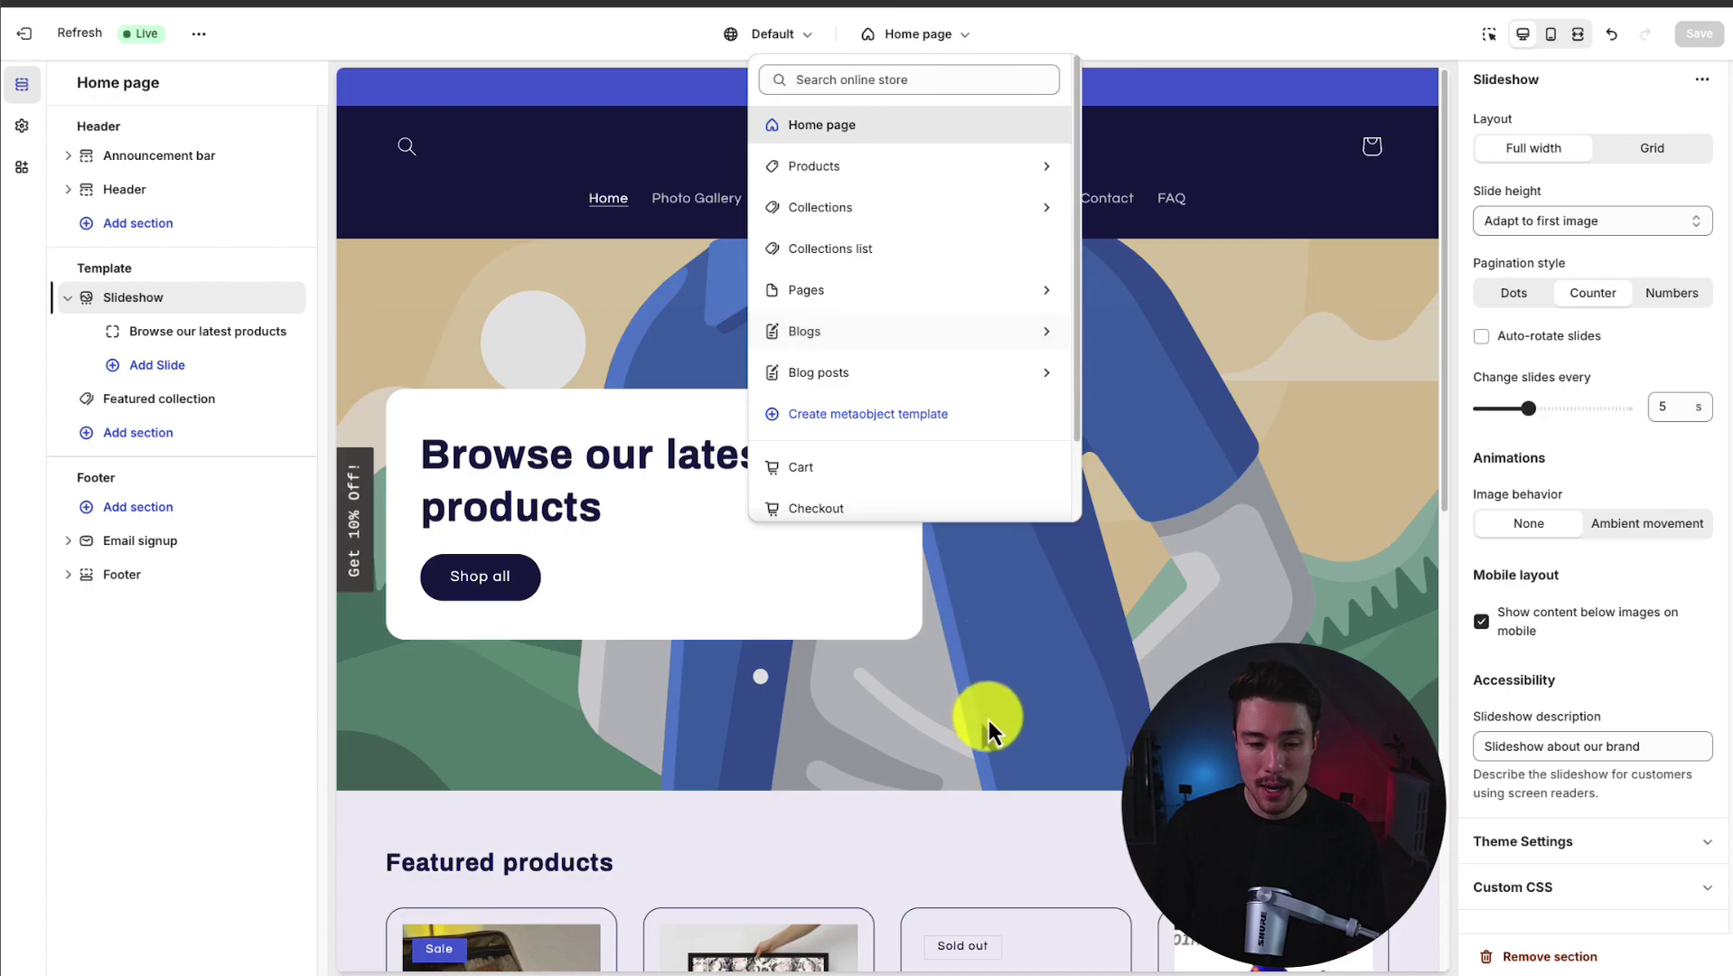
scroll(922, 583, "down", 4)
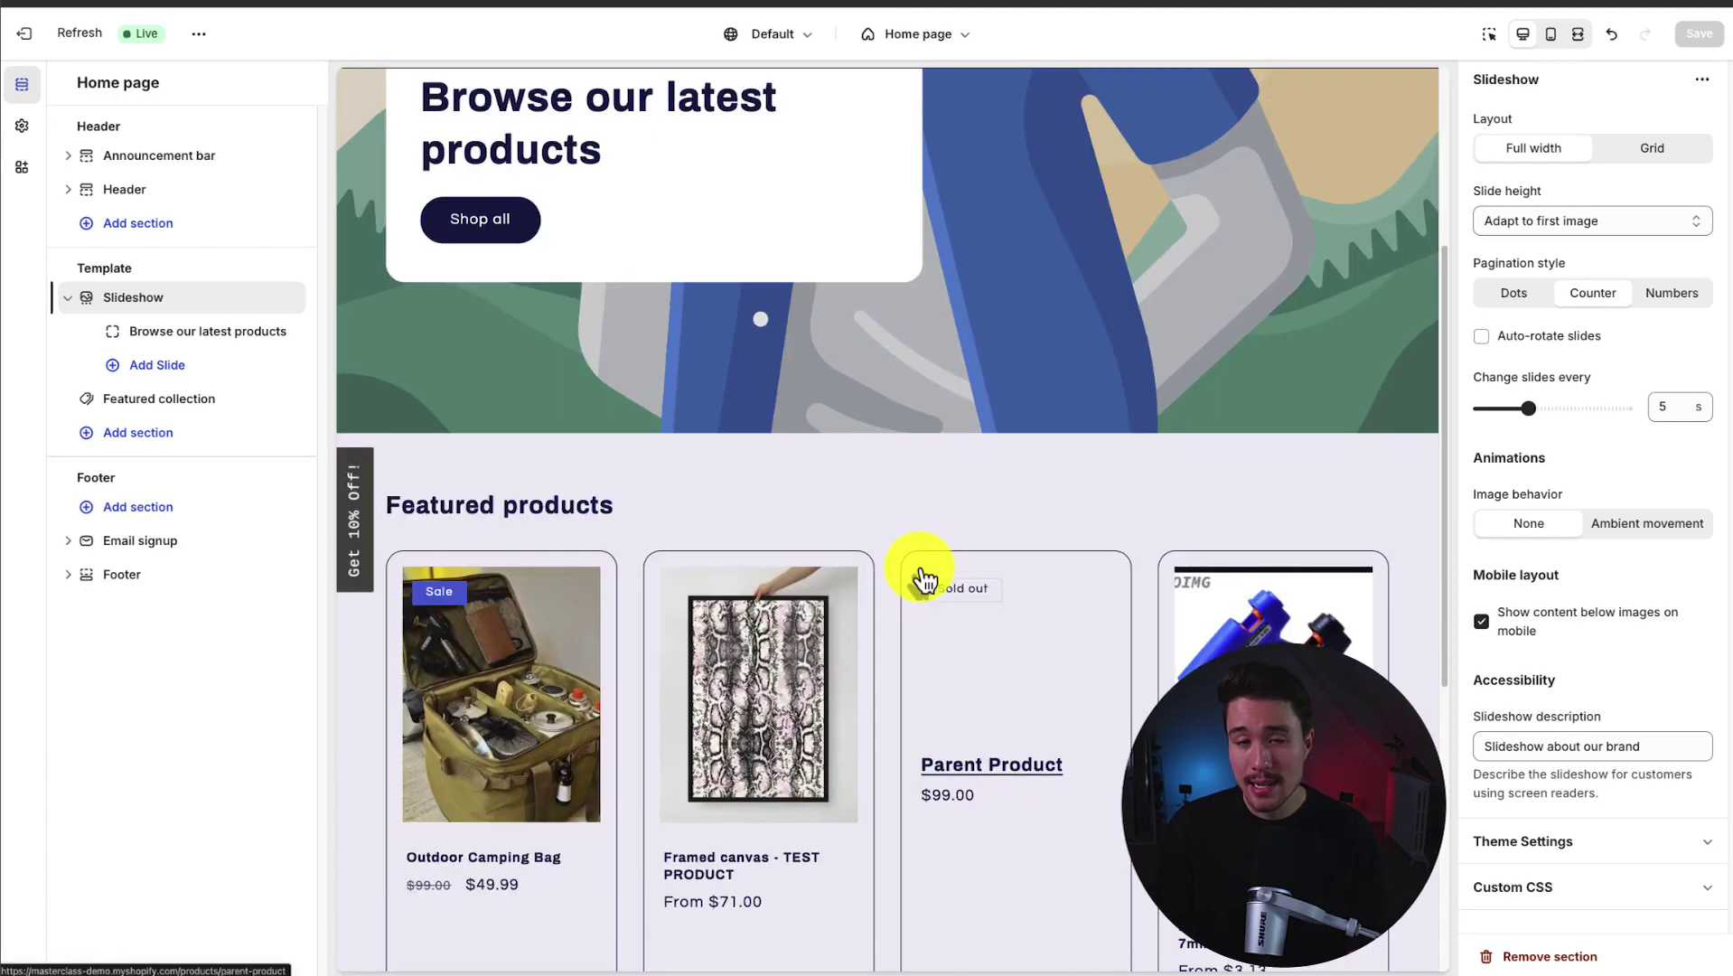
scroll(922, 583, "down", 3)
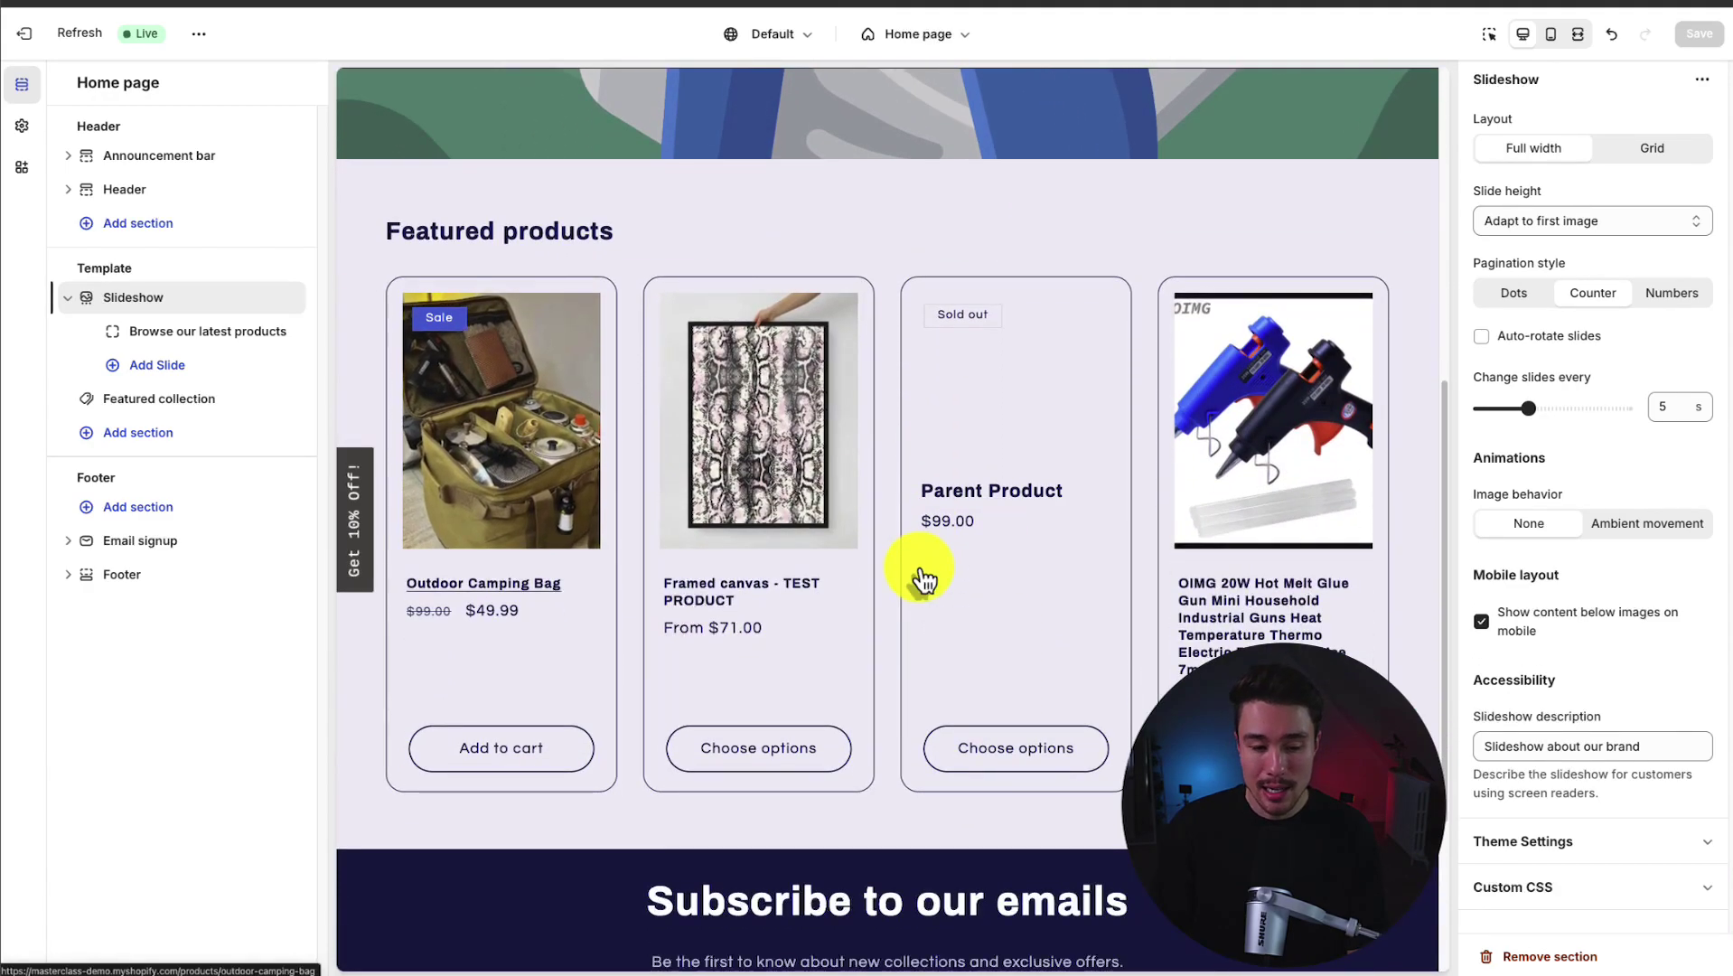
Load the Outdoor Camping Bag product page, select its Title block and preview at mobile width.
left_click(506, 589)
left_click(898, 36)
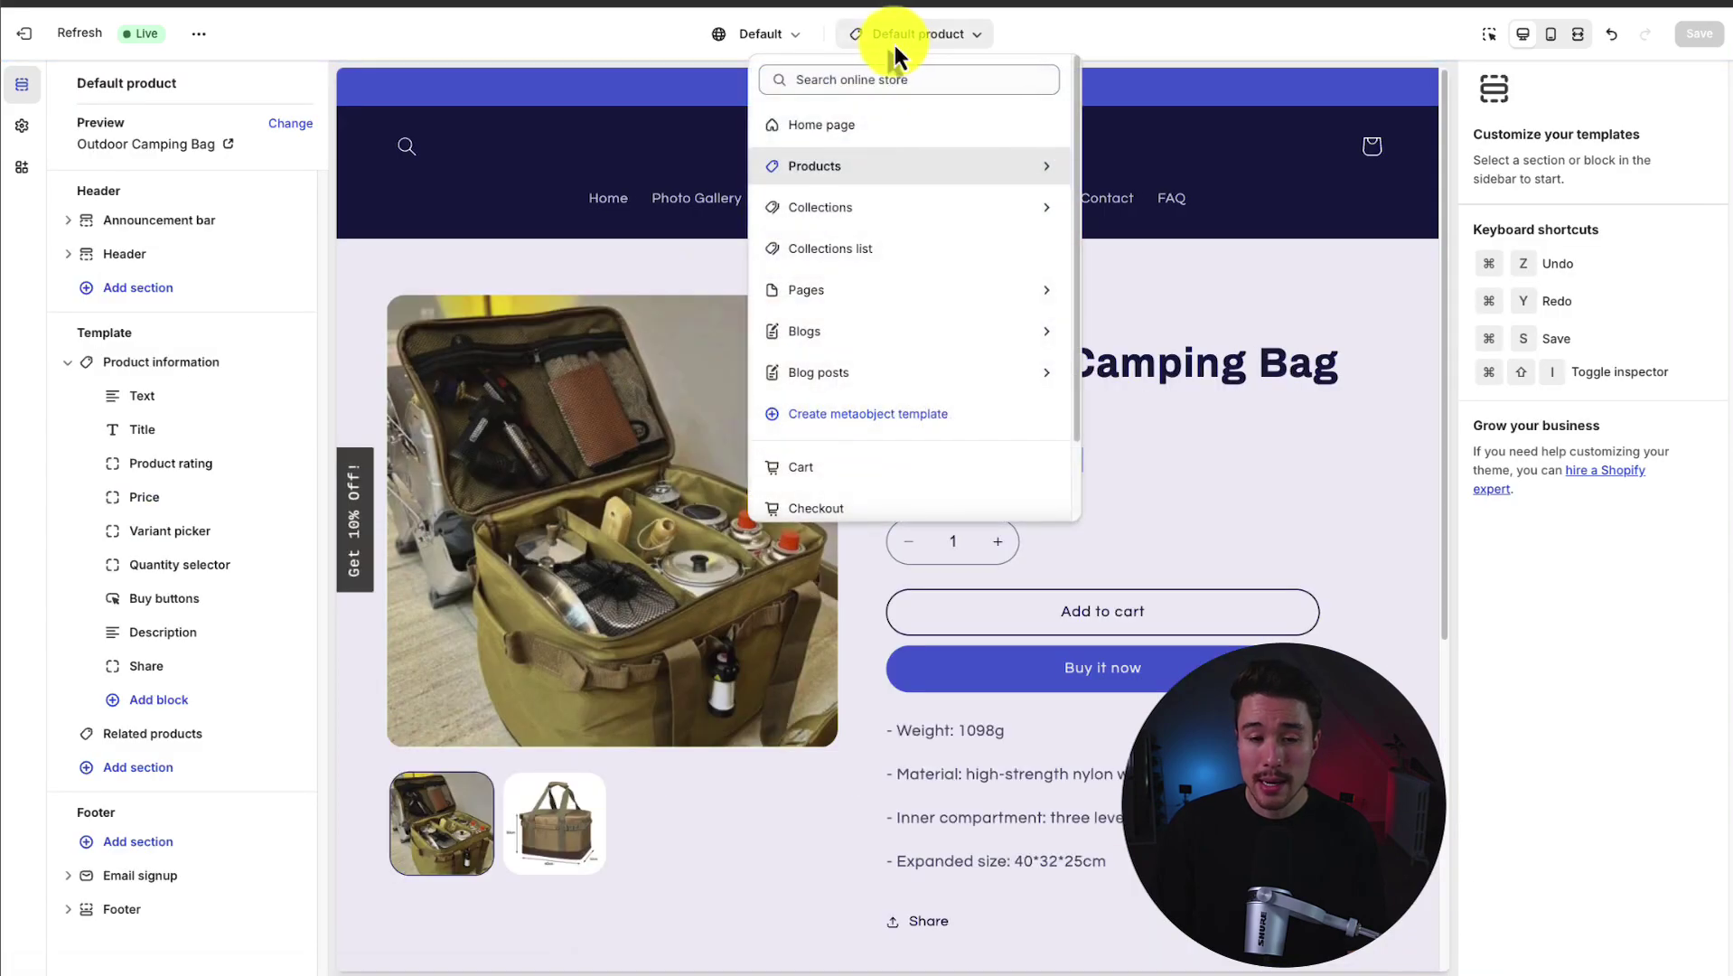
left_click(1166, 43)
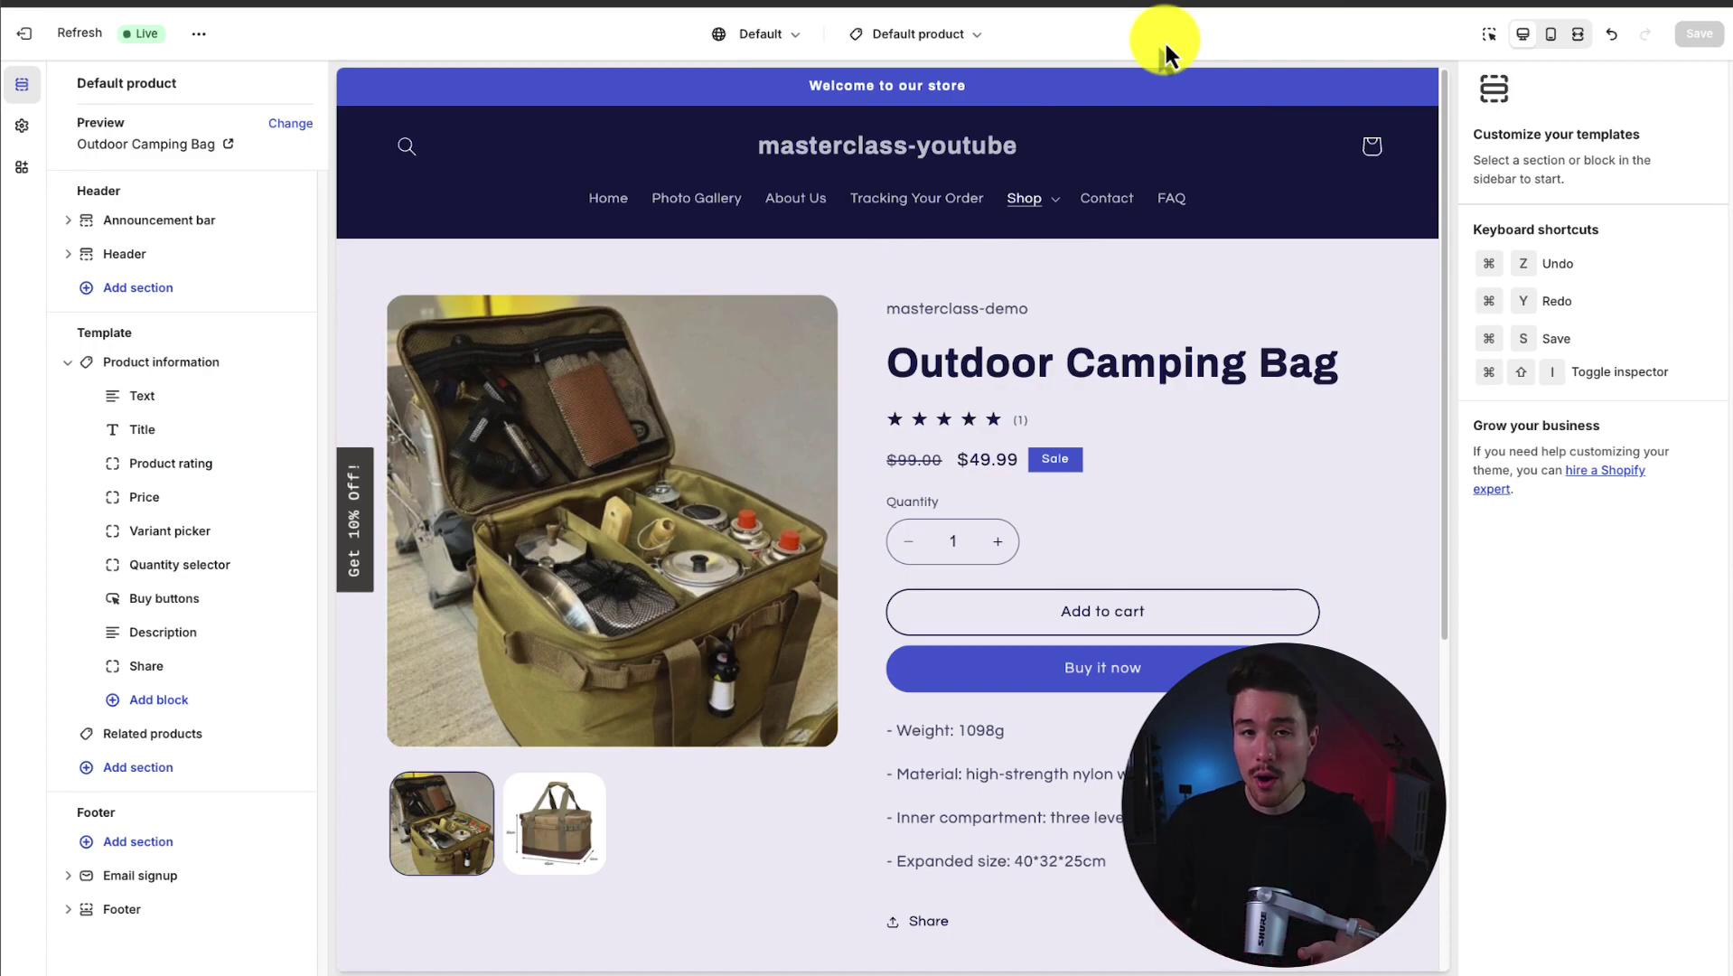
left_click(201, 441)
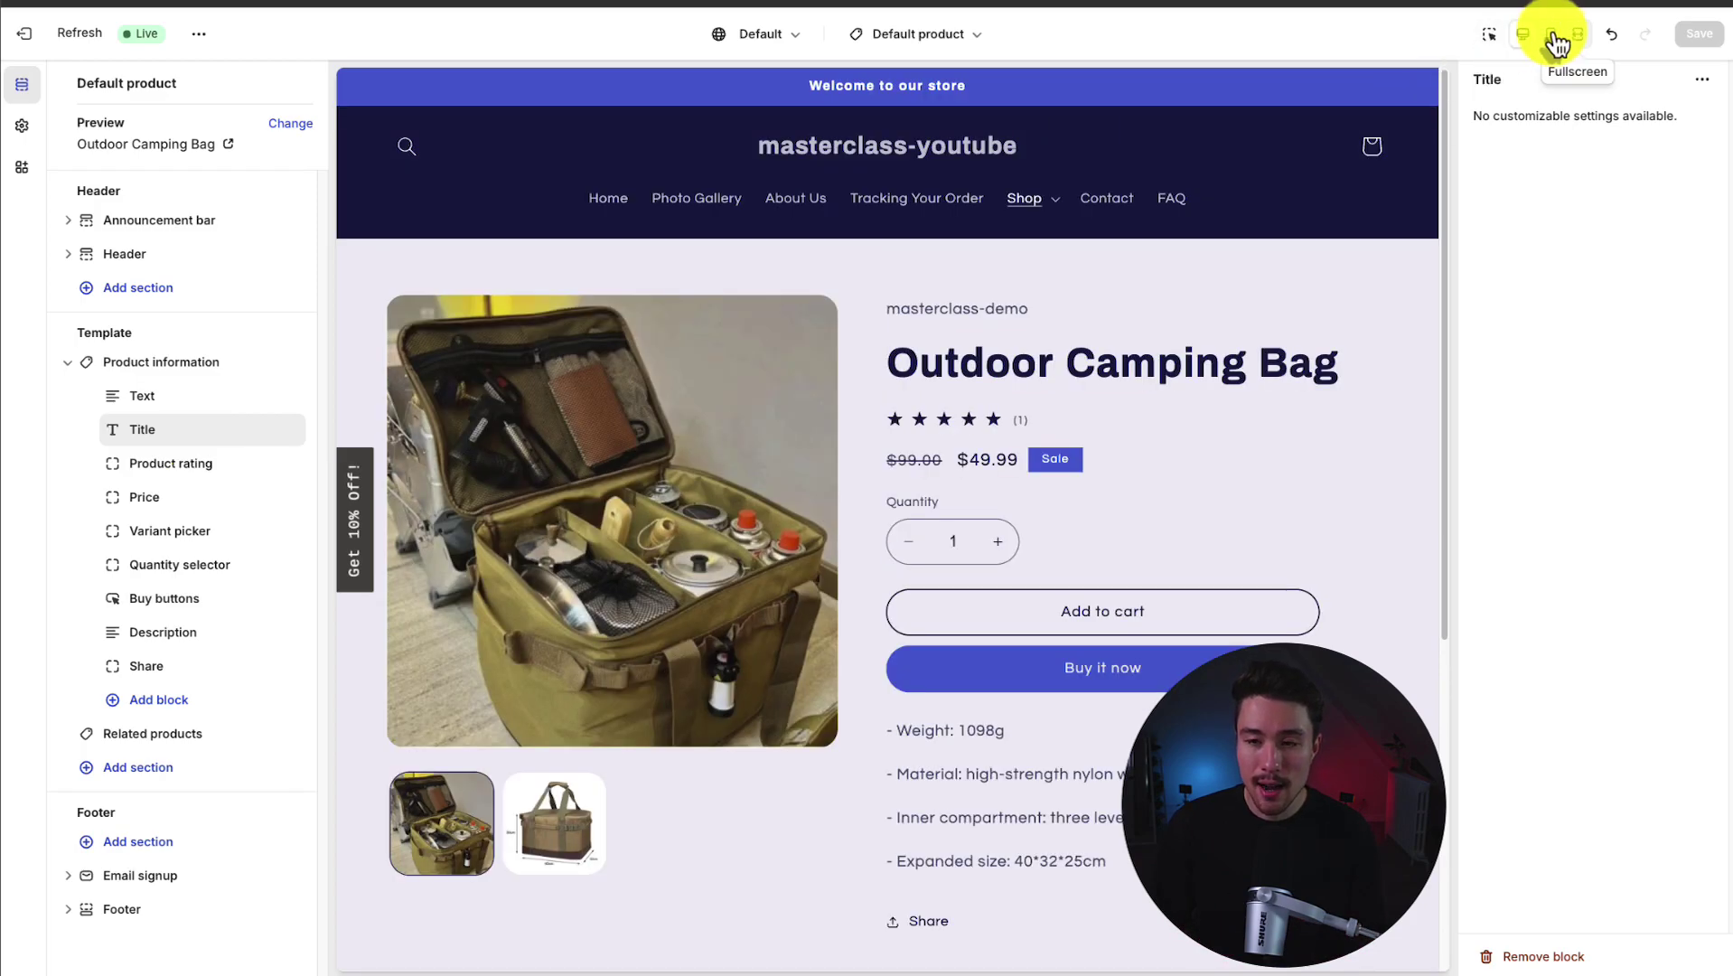
left_click(1553, 38)
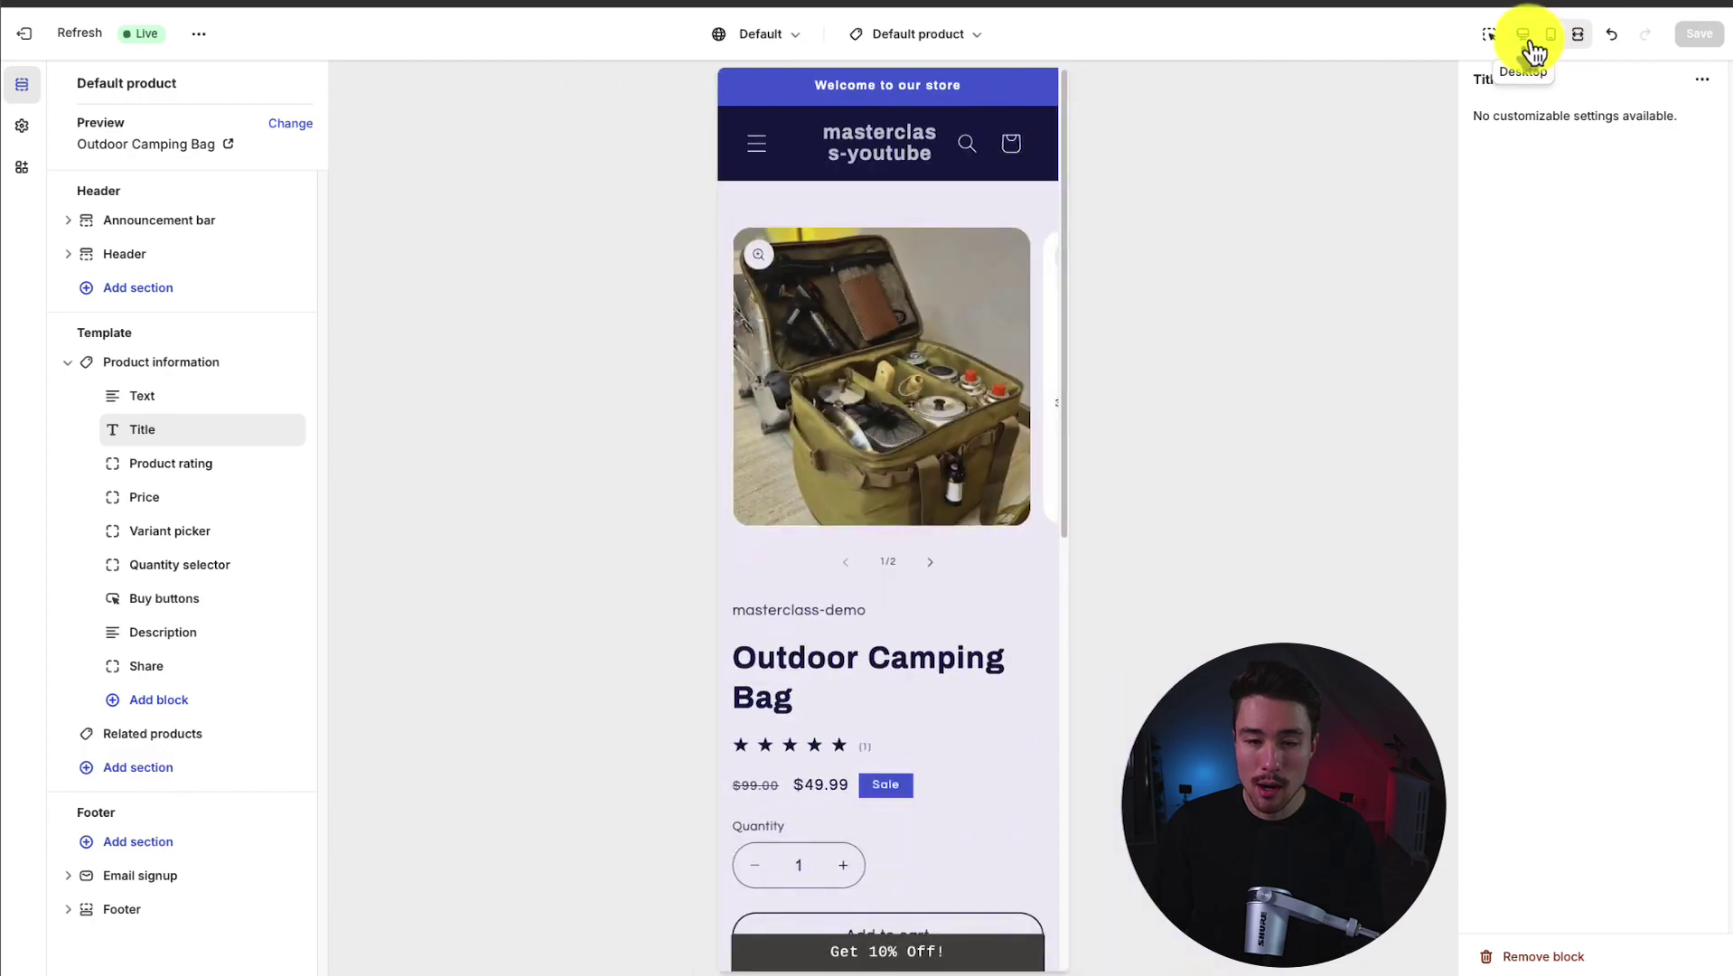
left_click(1527, 38)
left_click(1554, 38)
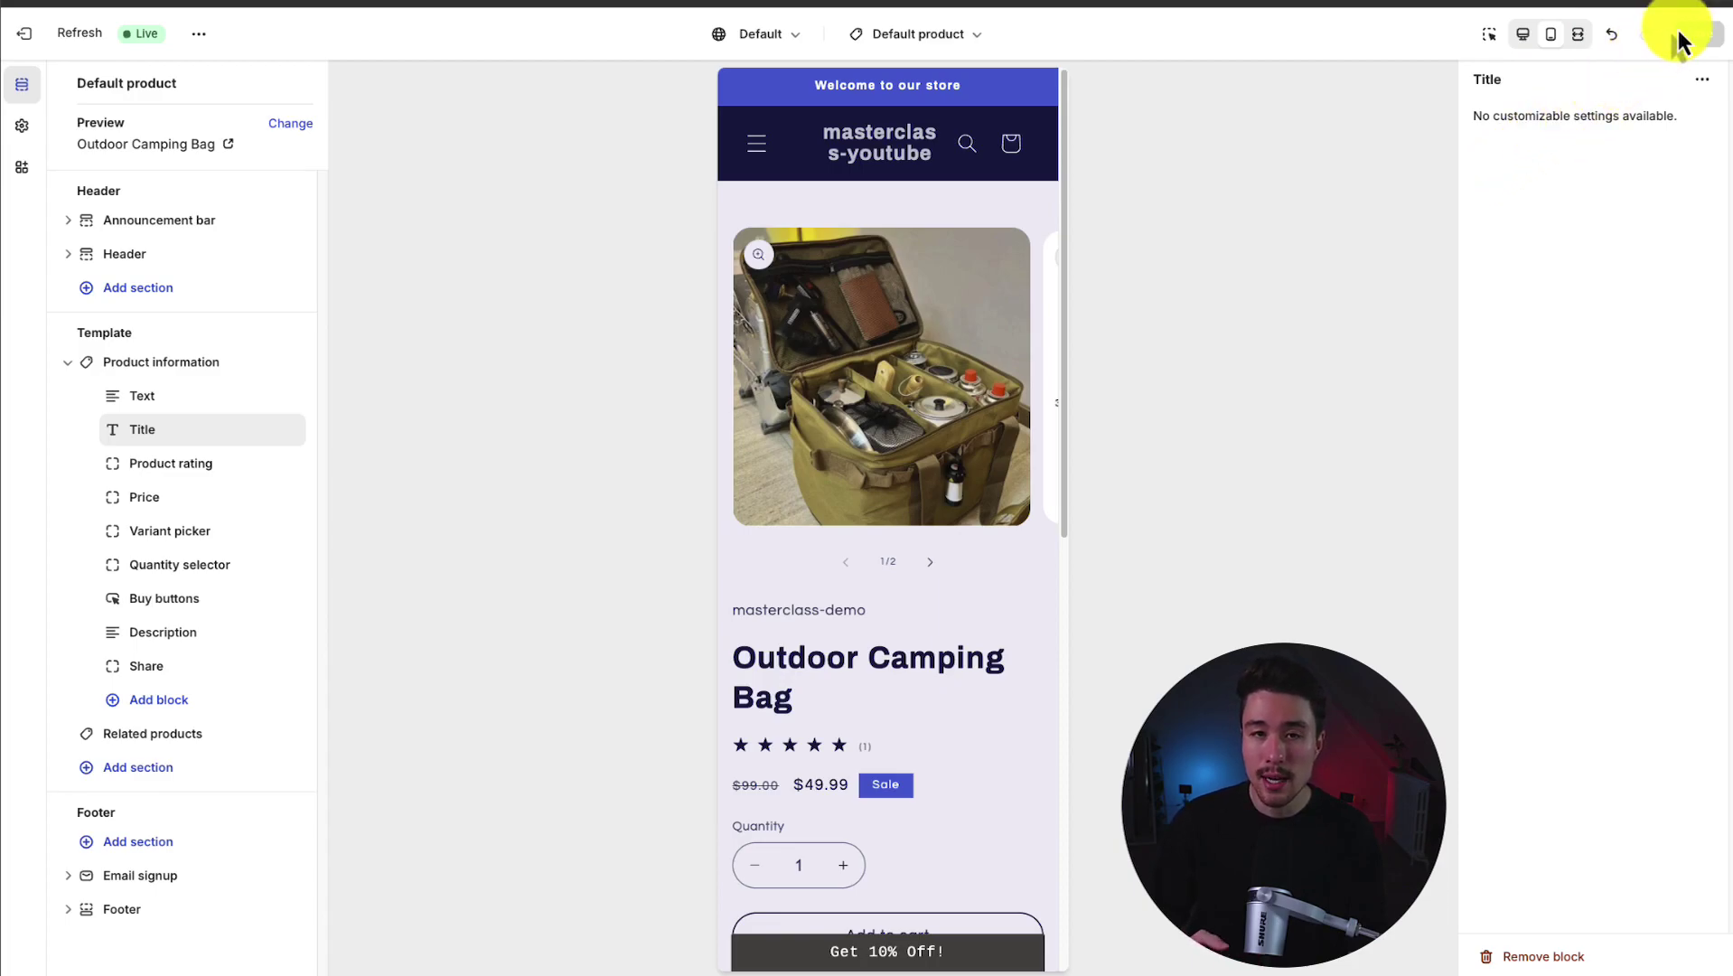
Return the preview to desktop on the home page and collapse the Slideshow slides.
left_click(1522, 33)
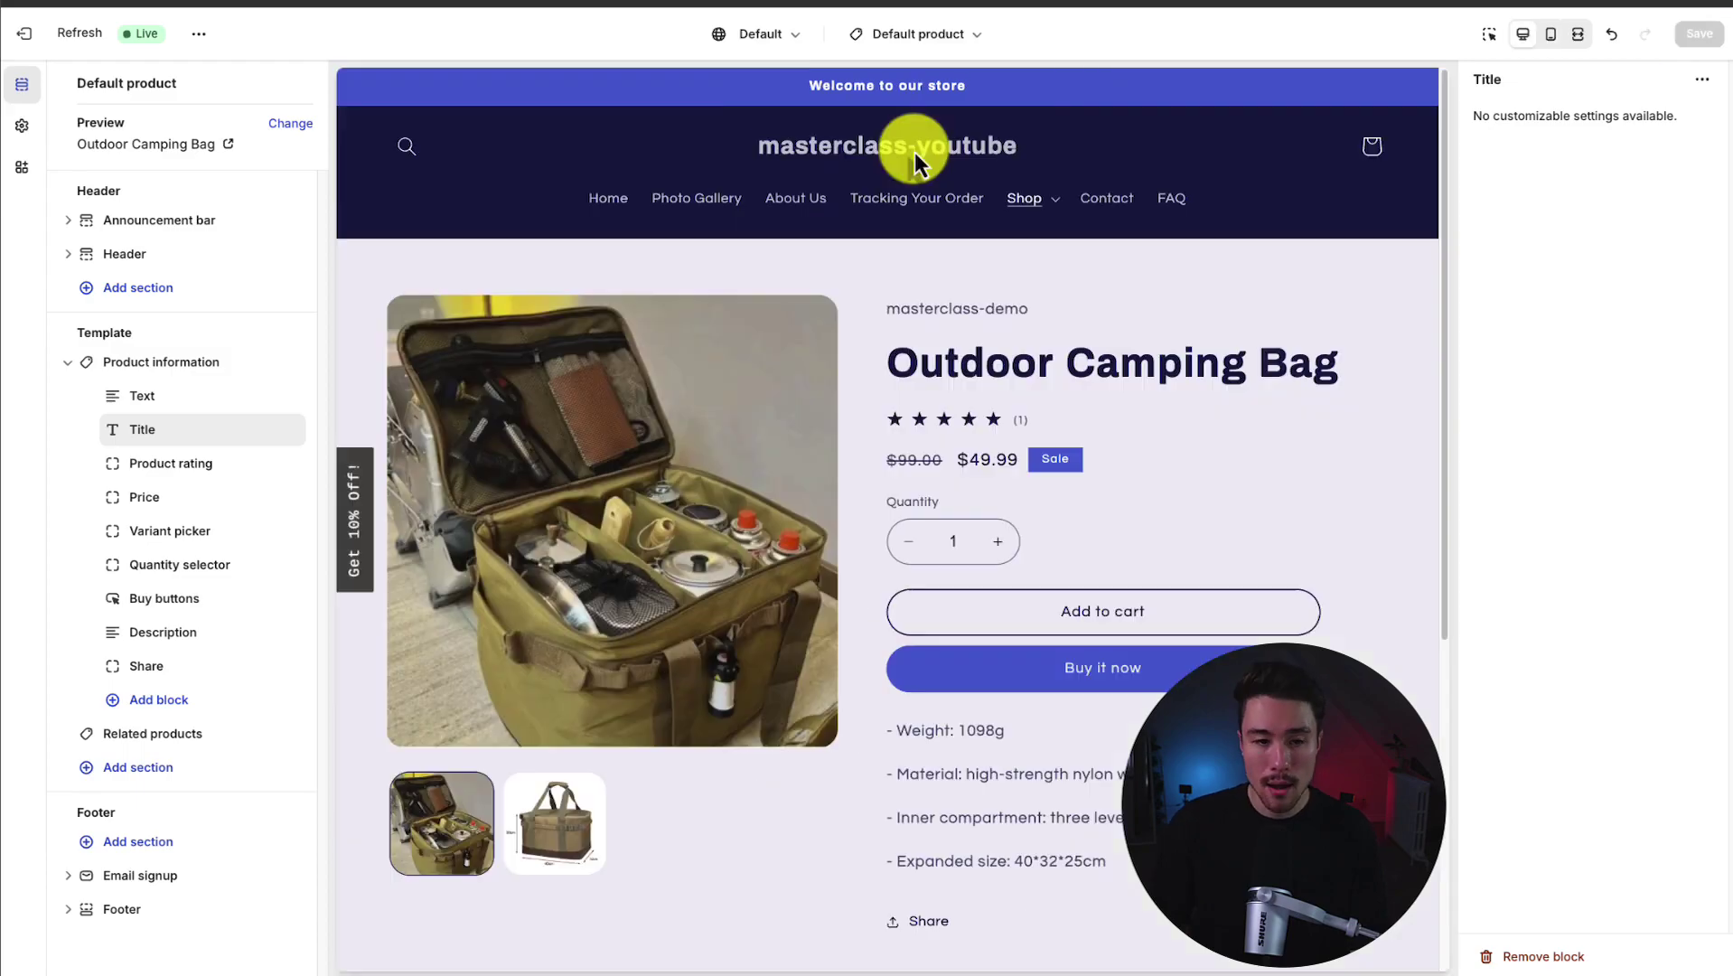
left_click(875, 158)
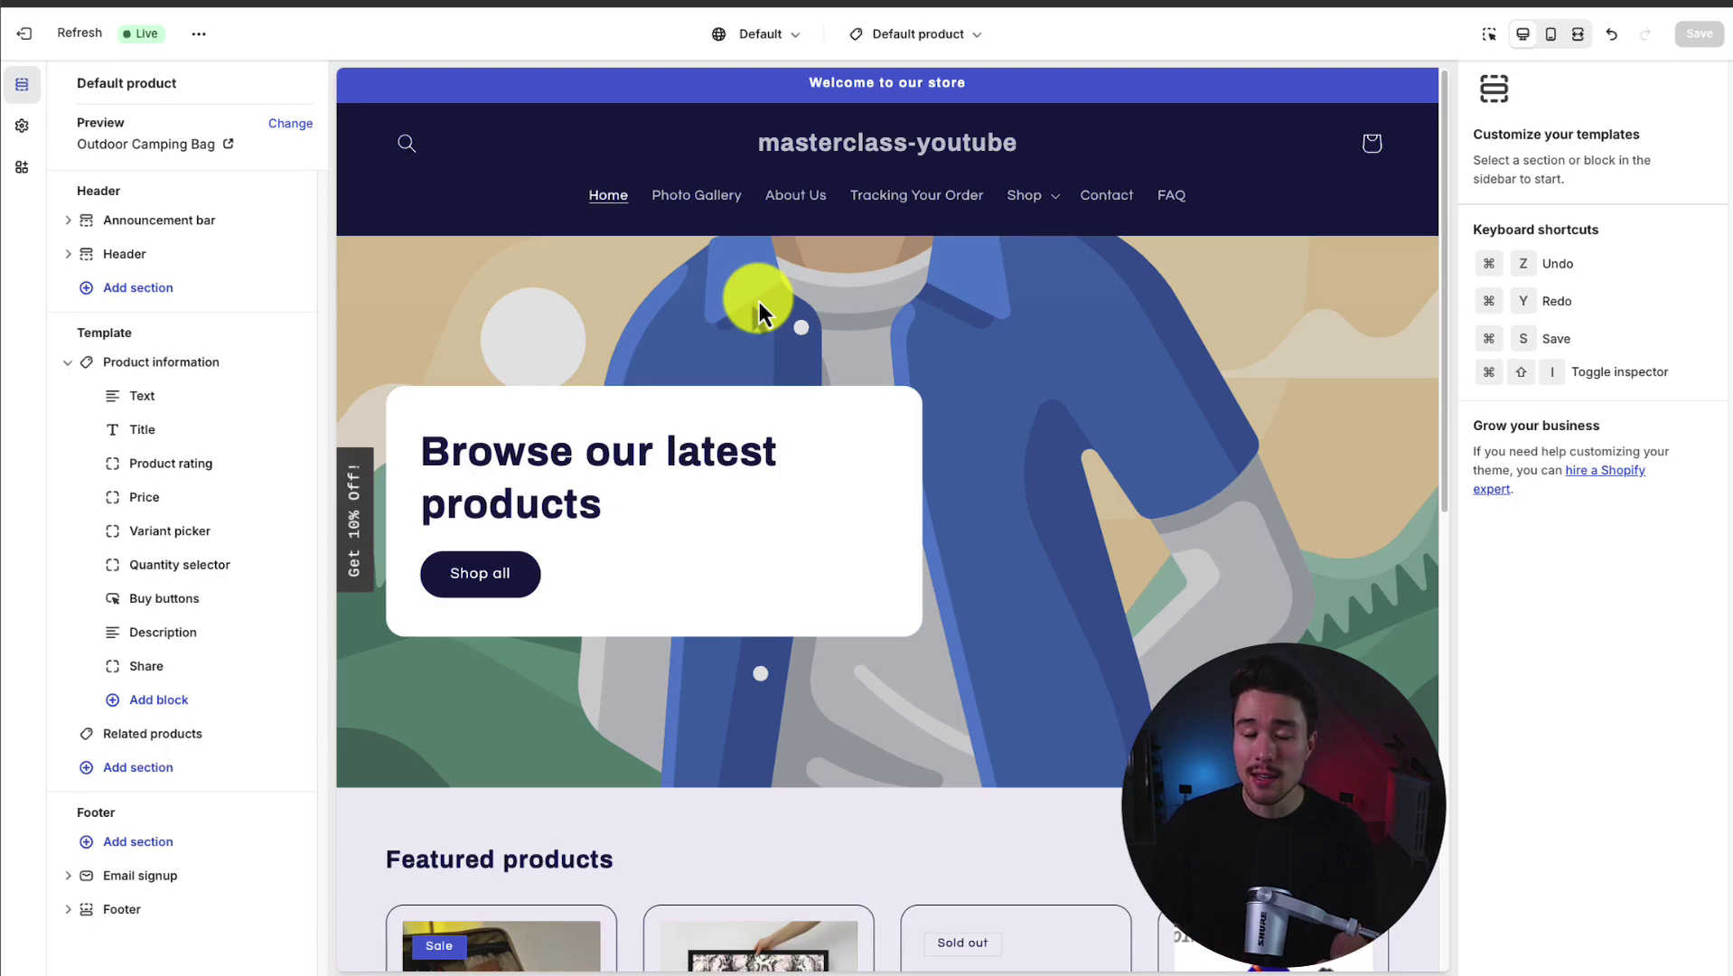
scroll(723, 295, "down", 1)
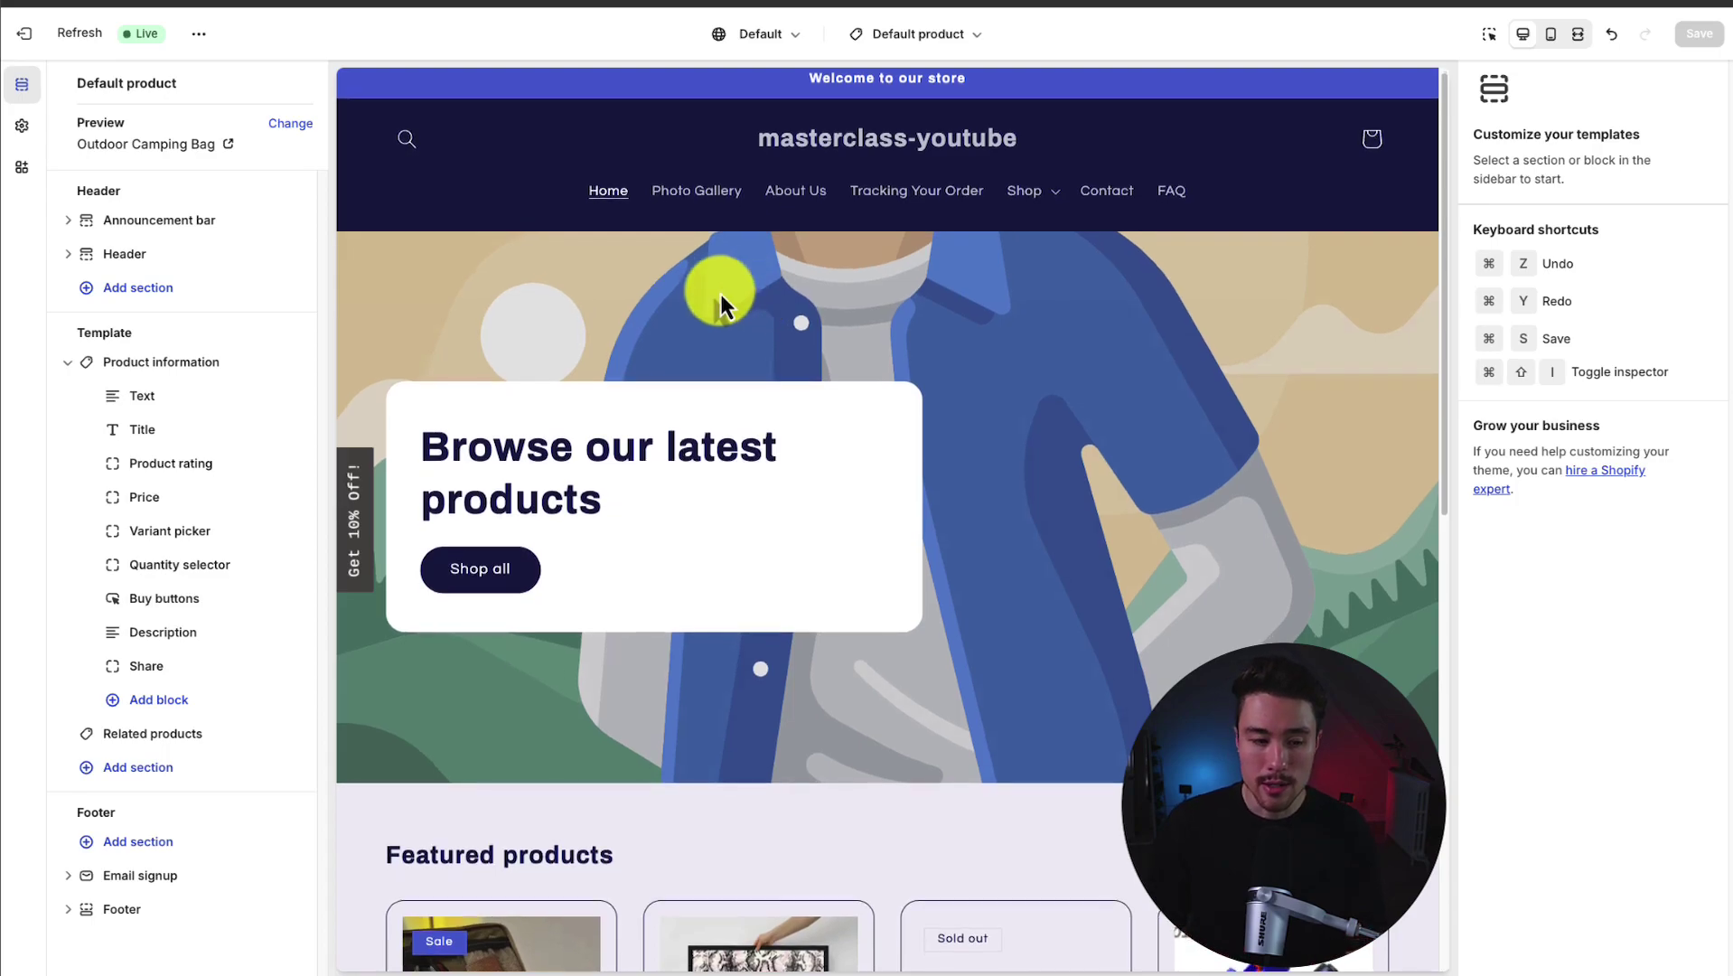
left_click_drag(76, 83, 158, 90)
left_click(72, 301)
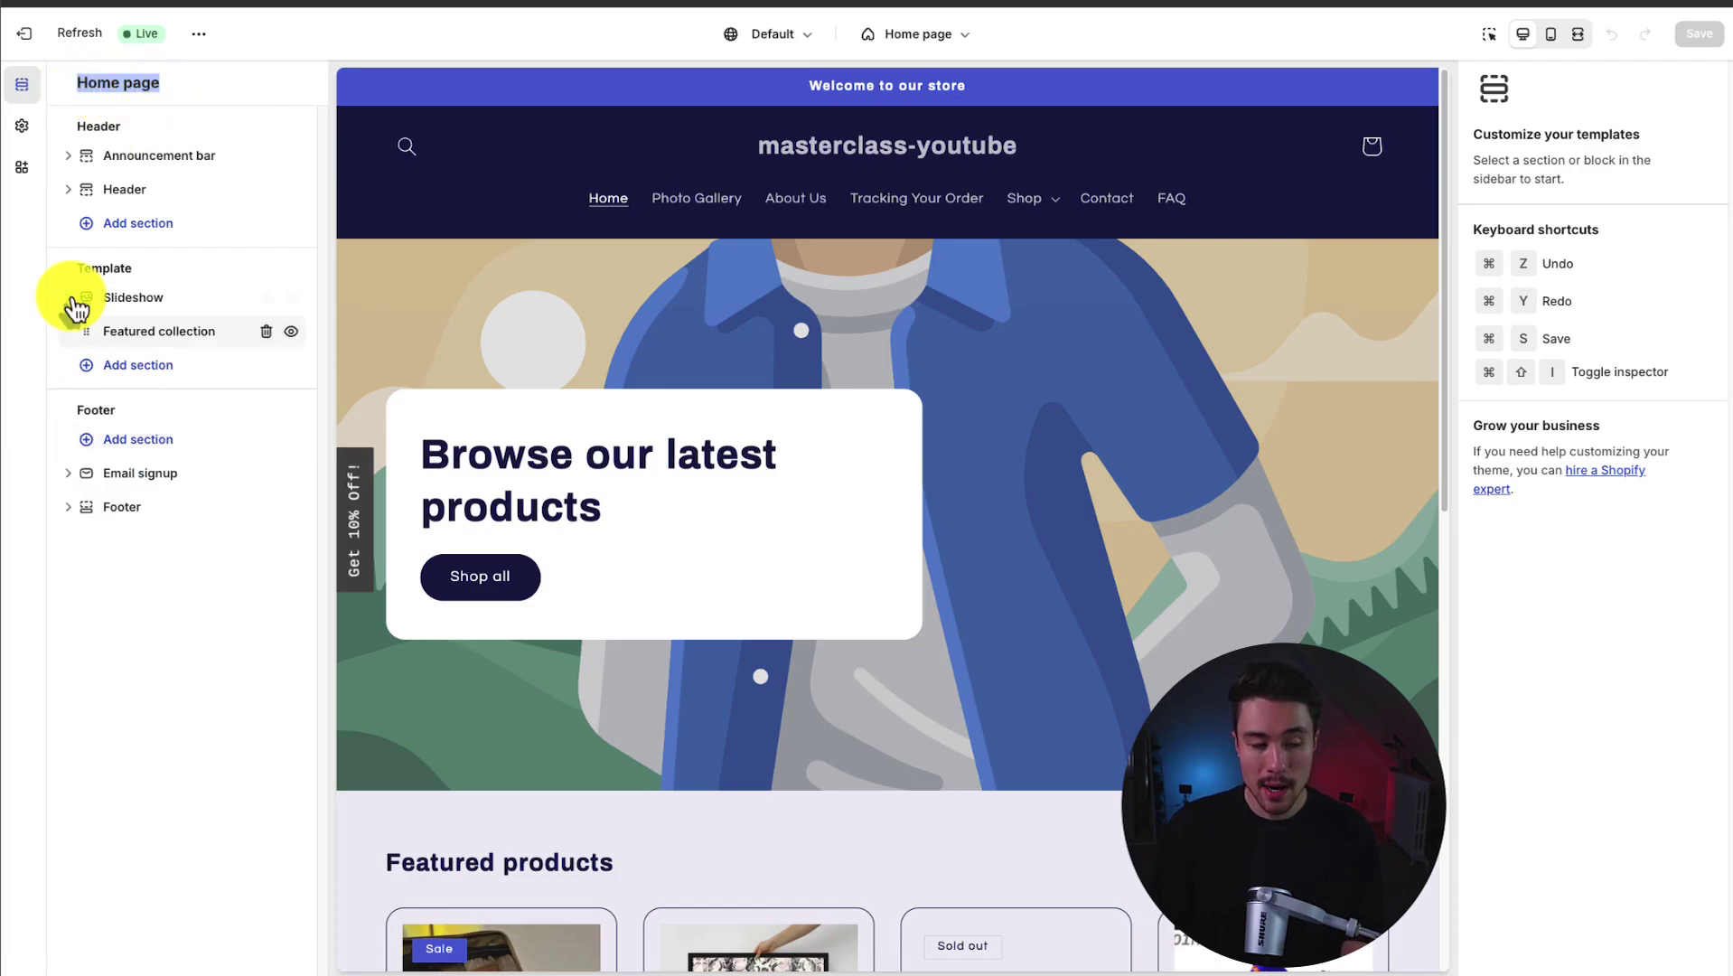
scroll(657, 474, "down", 10)
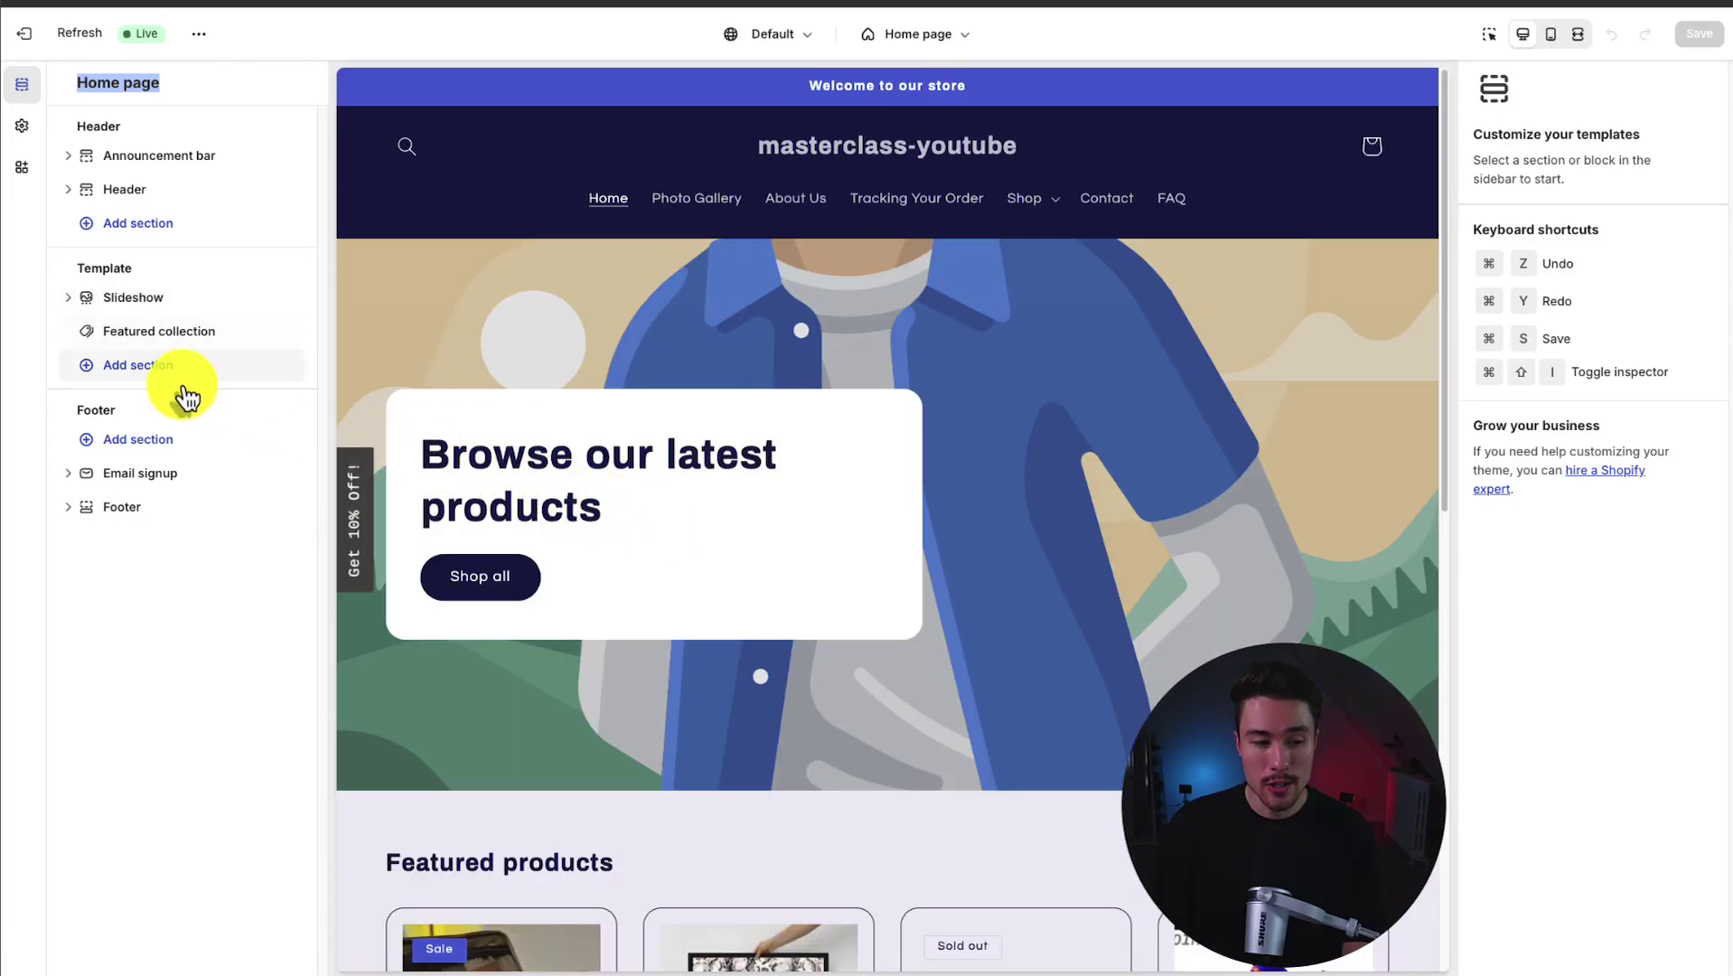
Add a Featured collection section to the home page template.
left_click(104, 365)
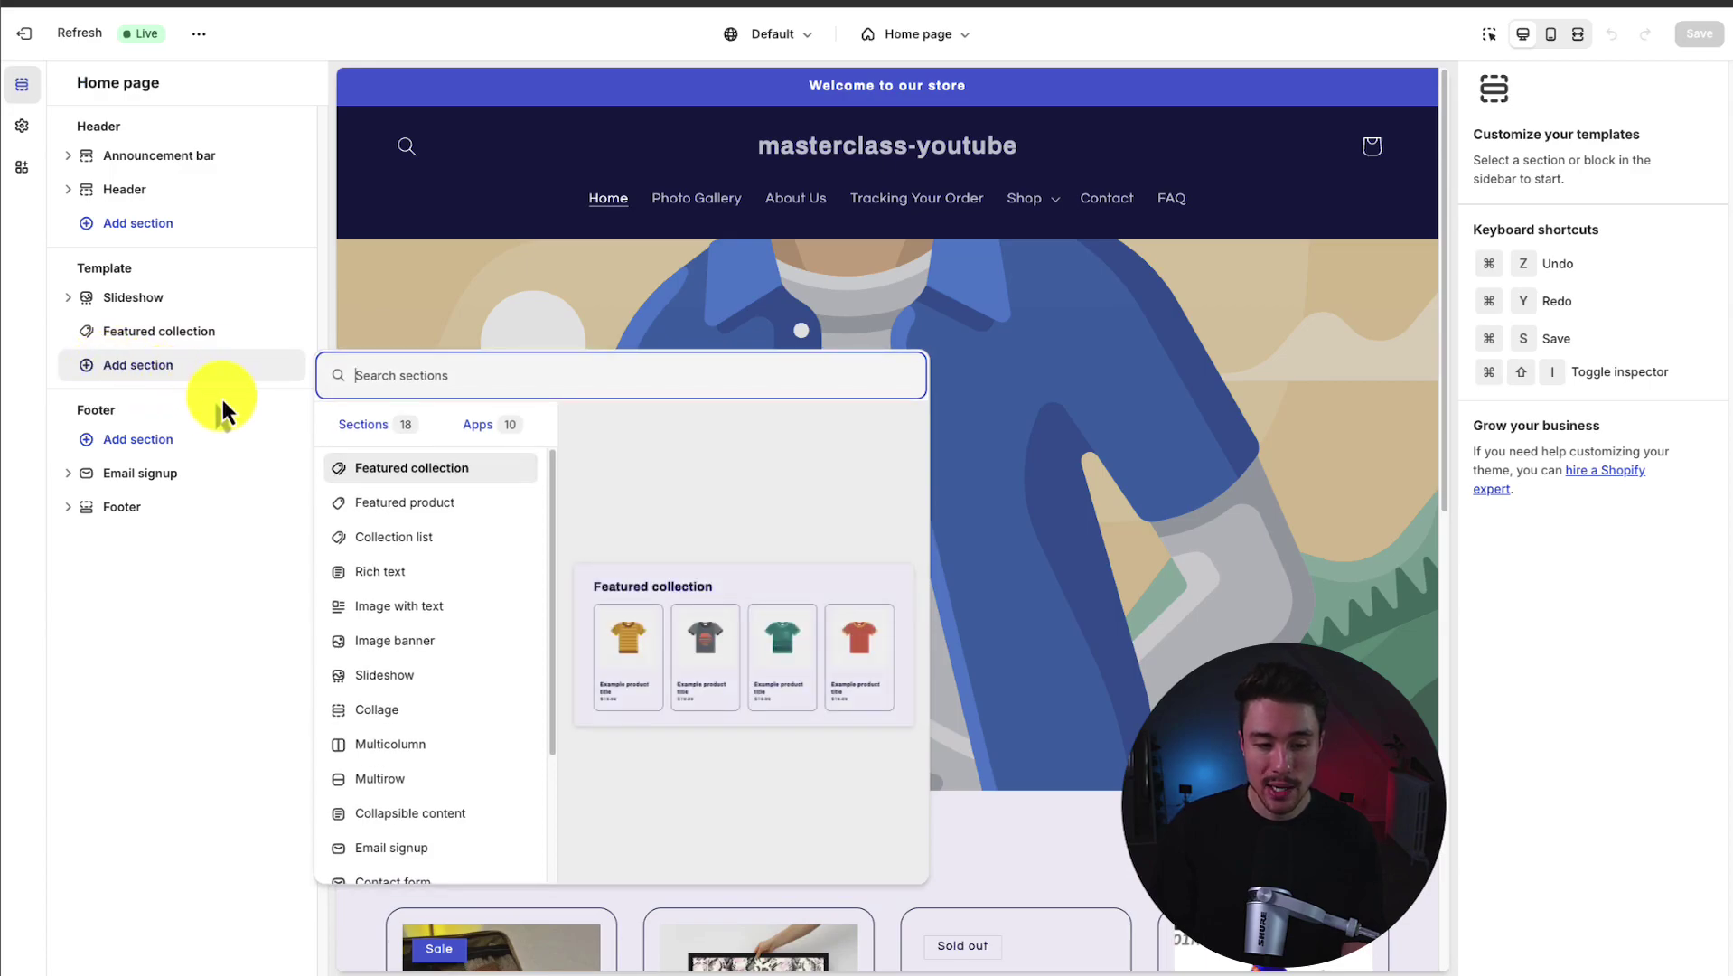
left_click_drag(549, 508, 514, 651)
scroll(484, 607, "up", 3)
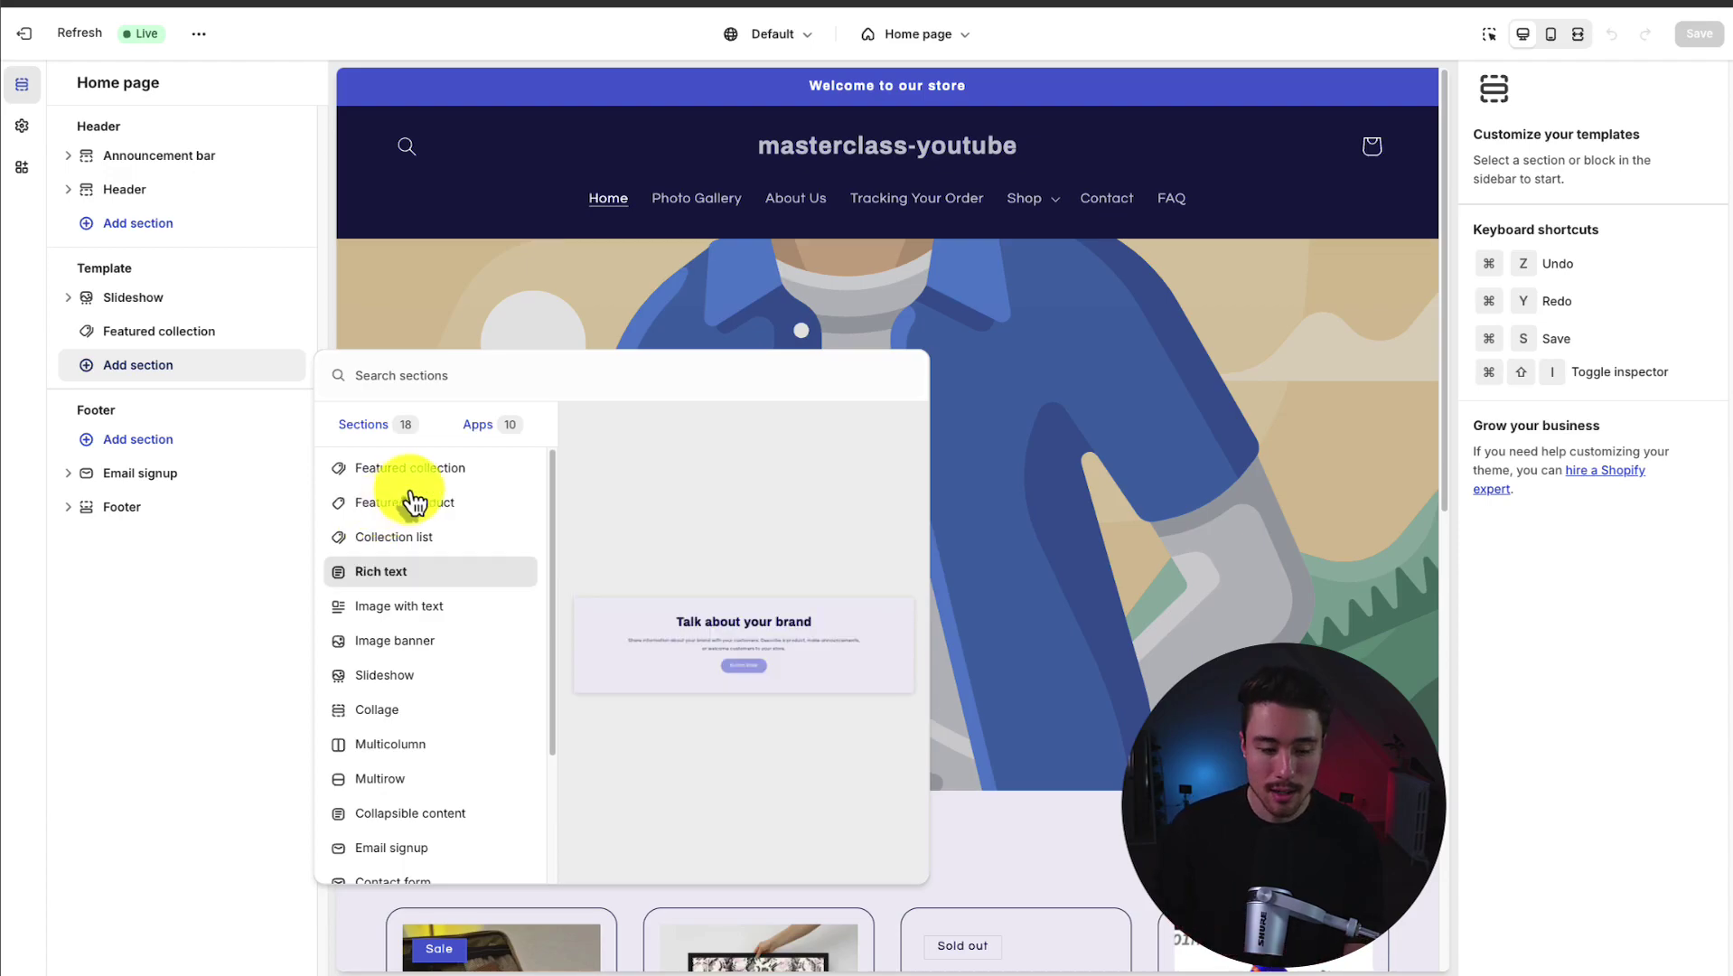
left_click(453, 468)
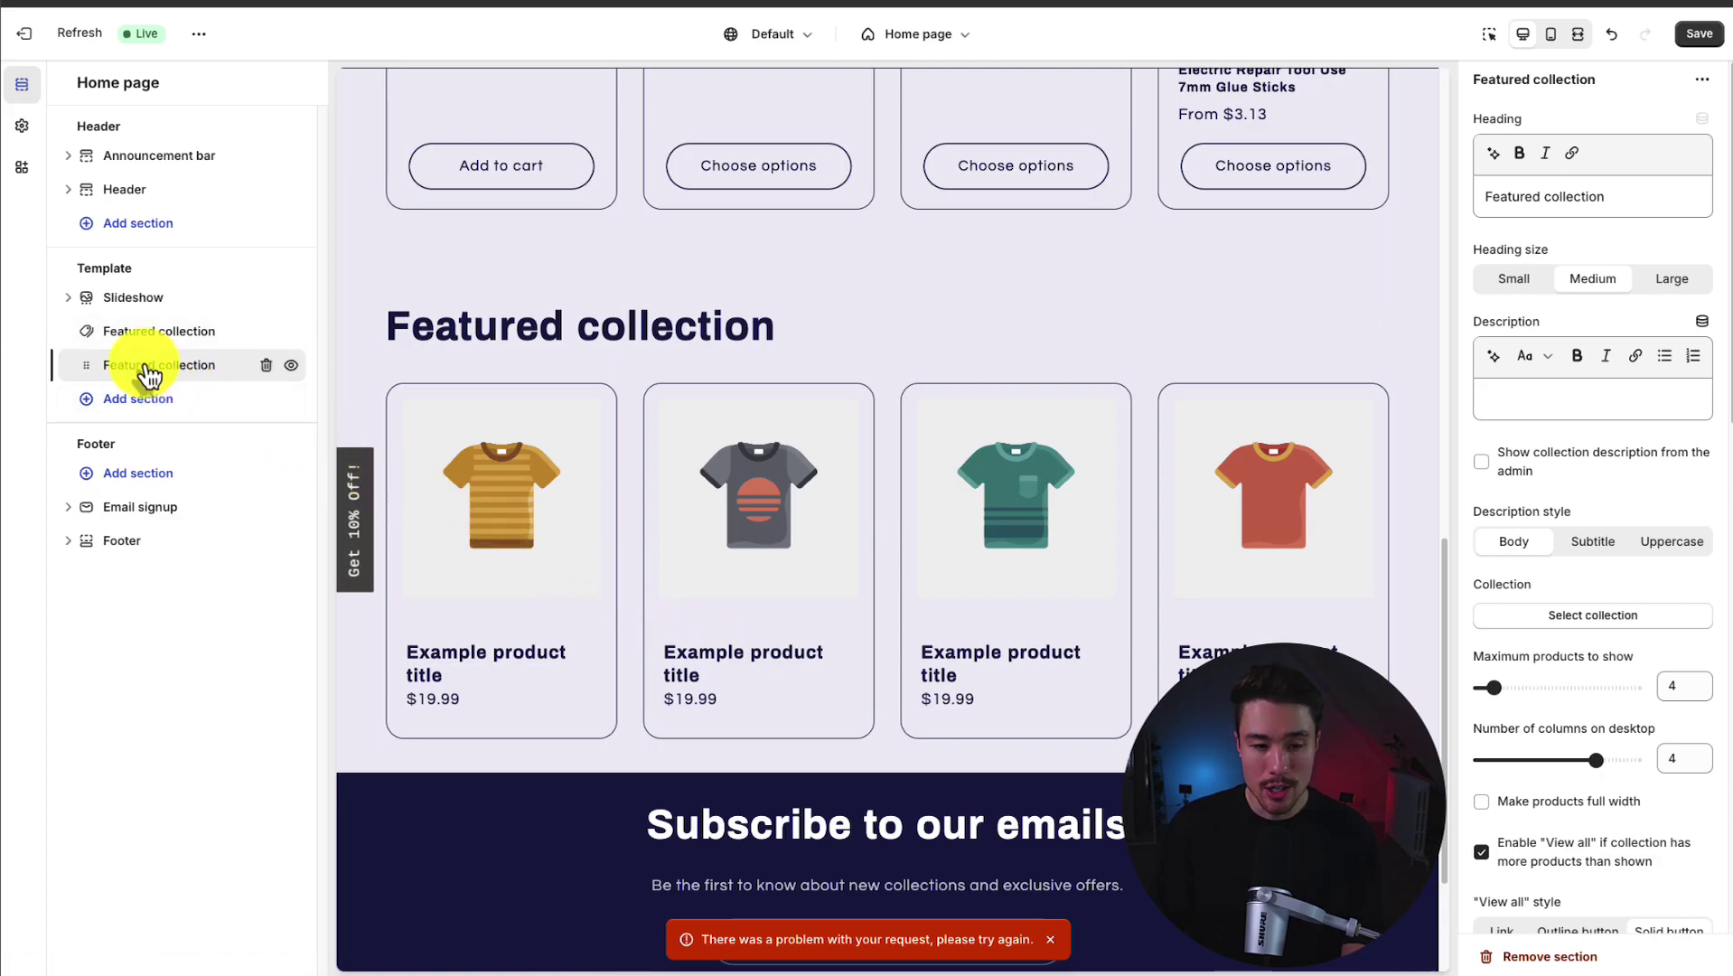
Set the new section's collection to All.
scroll(1625, 278, "down", 3)
scroll(1625, 272, "down", 6)
scroll(1625, 272, "up", 8)
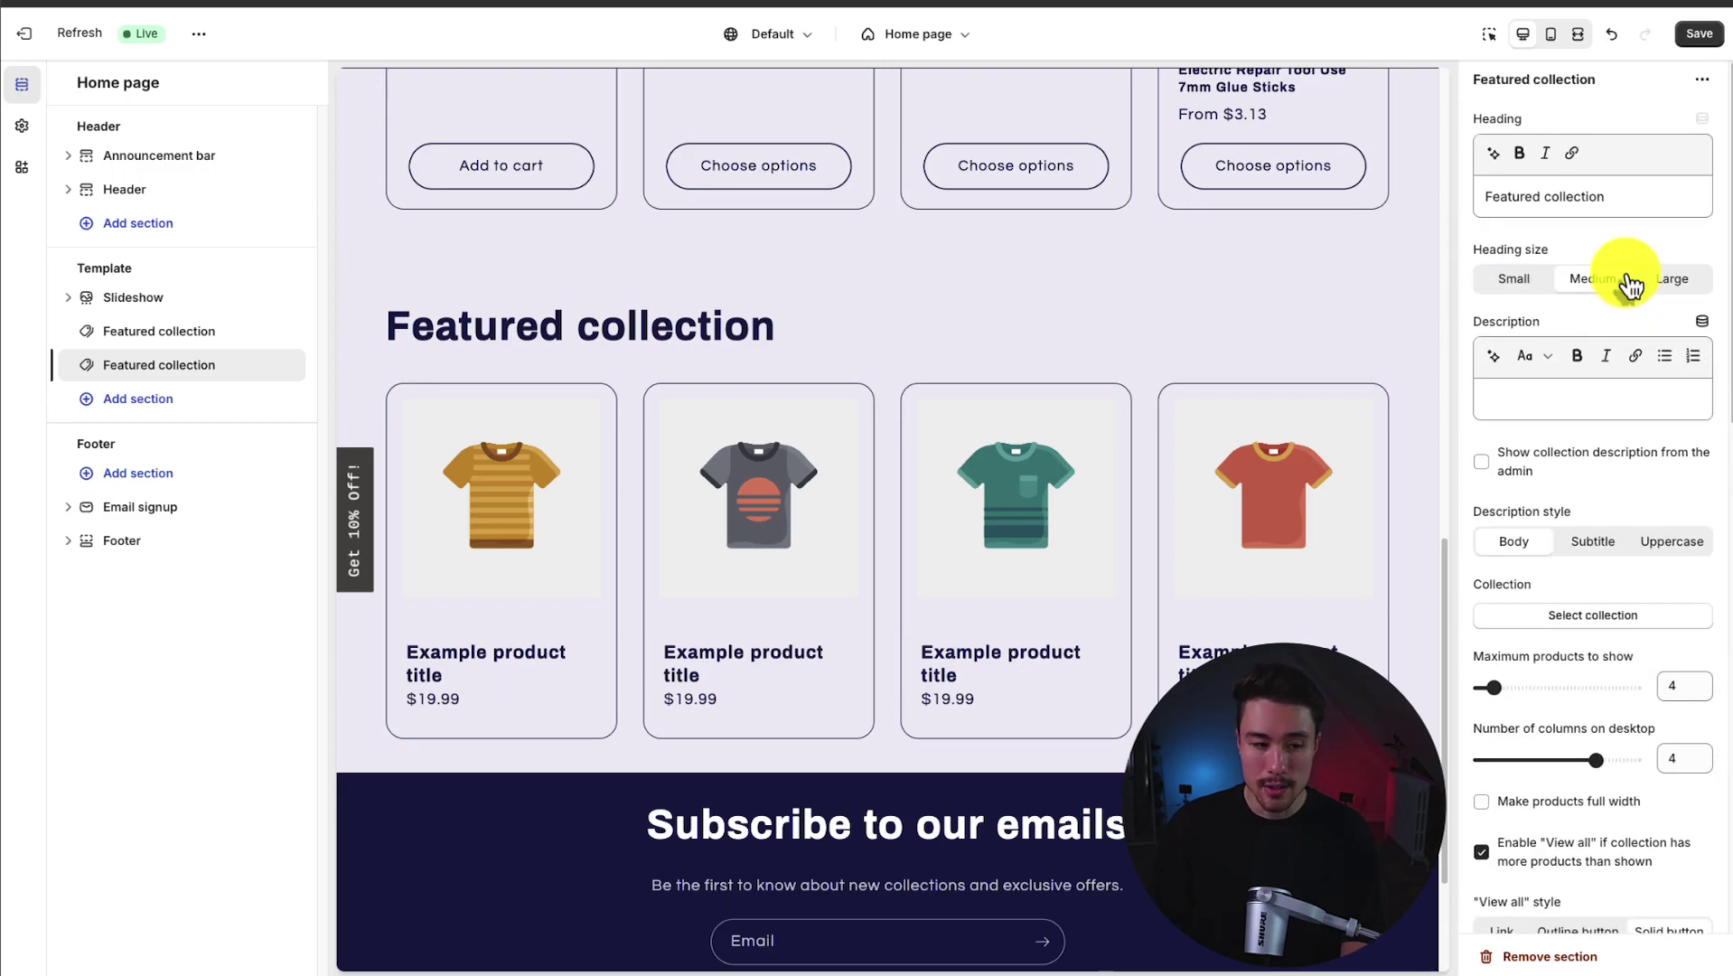
scroll(1625, 279, "down", 1)
left_click(1586, 529)
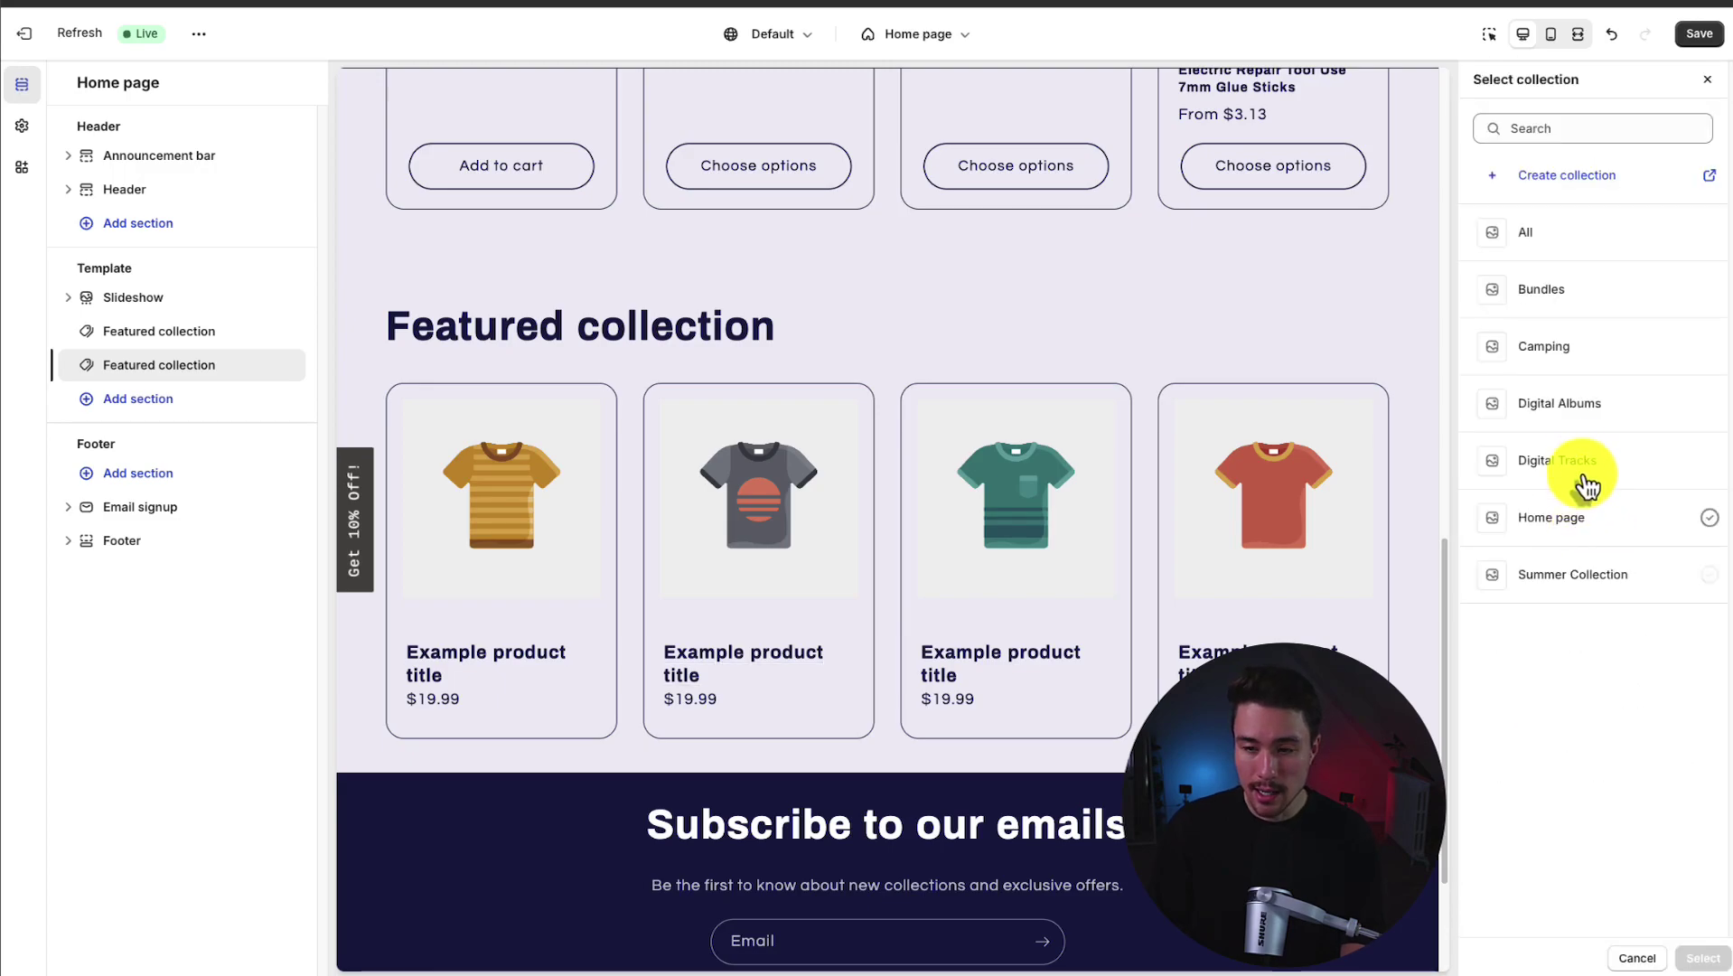
left_click(1569, 237)
left_click(1713, 959)
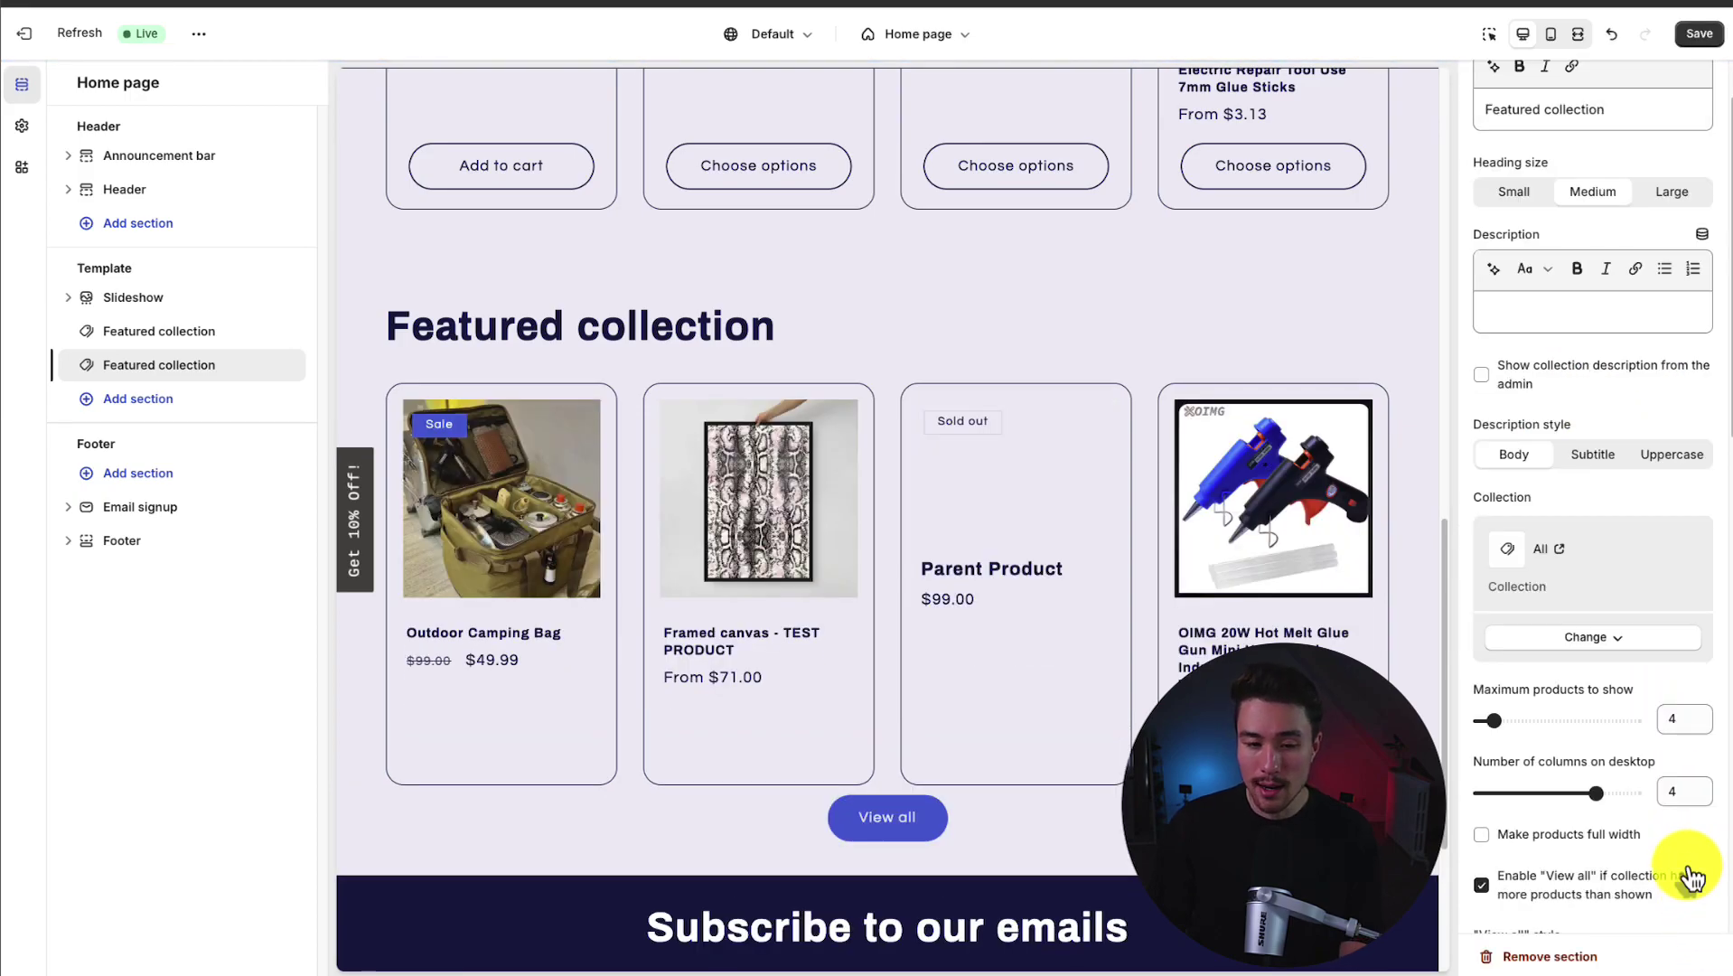
Set the heading to 'View all products' and the description to 'Our best sellers'.
scroll(1657, 310, "up", 2)
triple_click(1648, 196)
type("View all products")
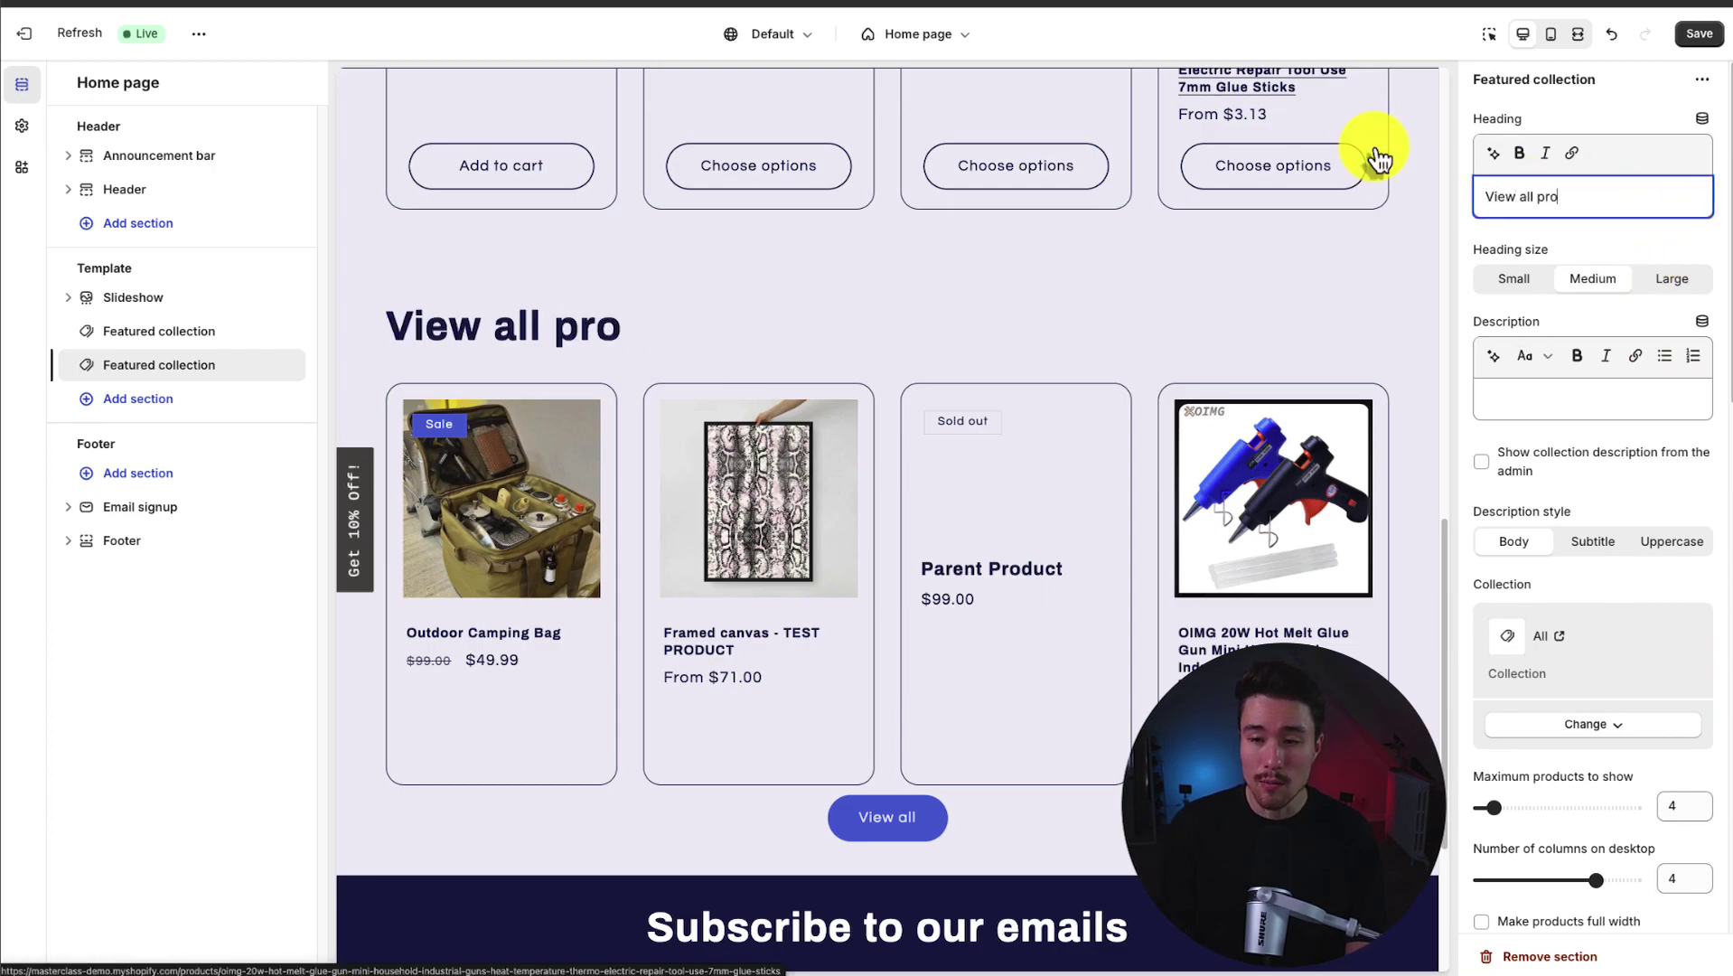
left_click(1552, 397)
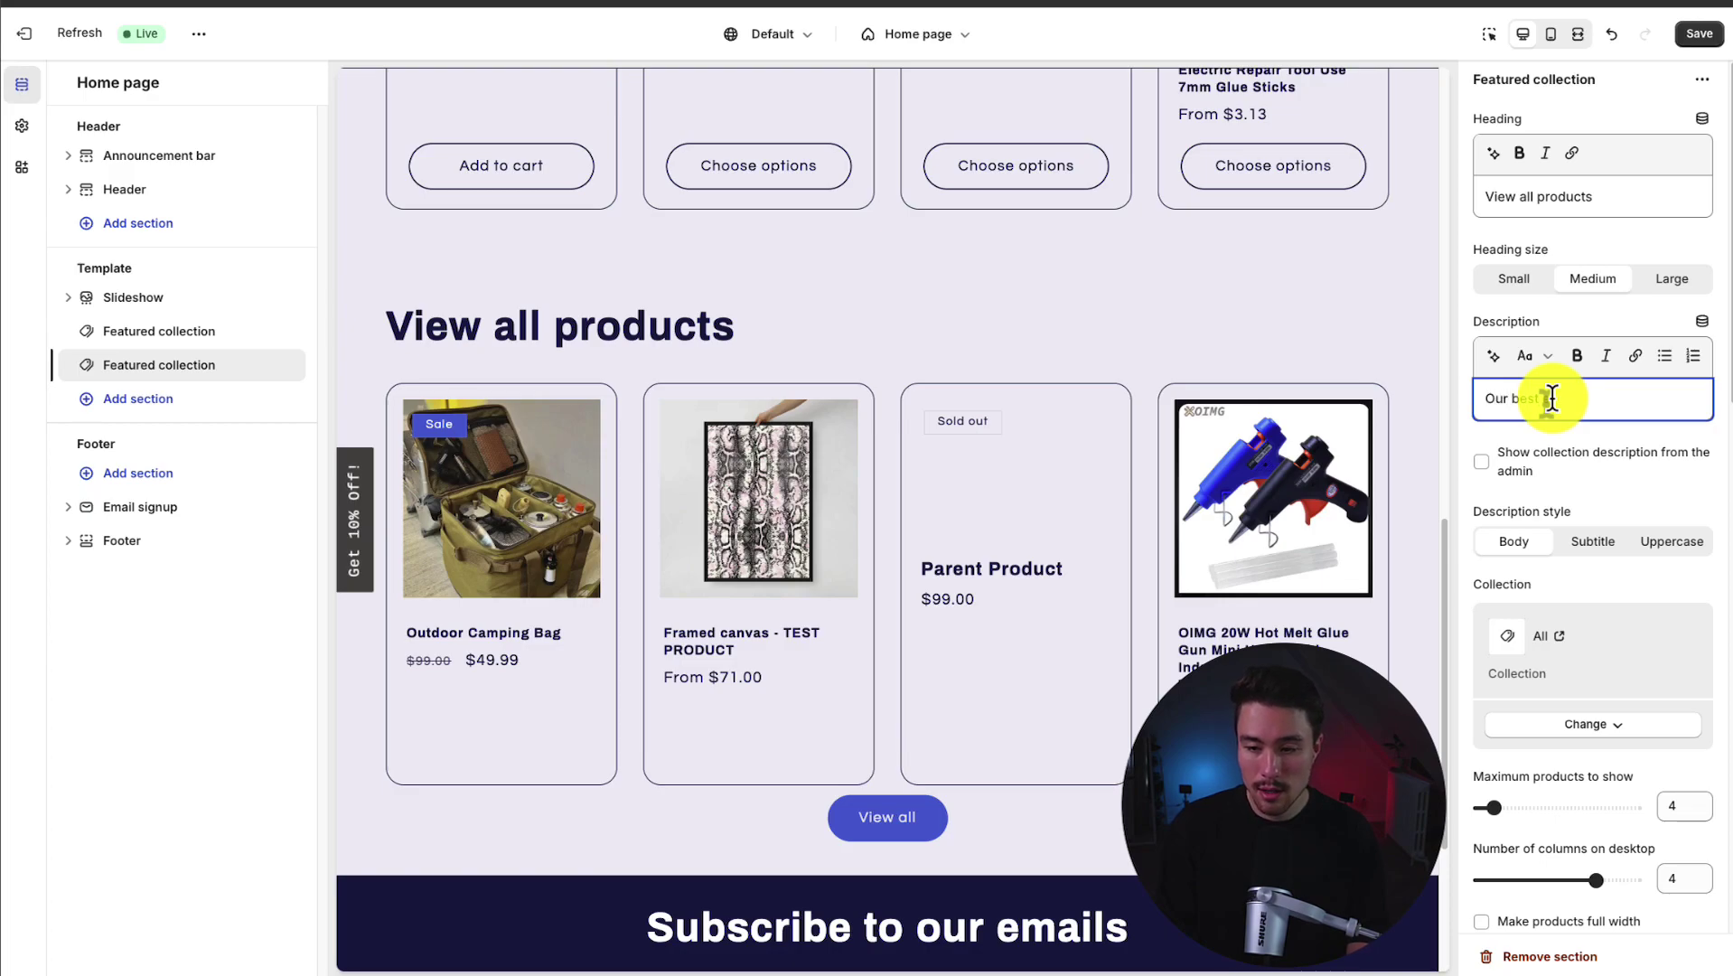
type("Our best sellers")
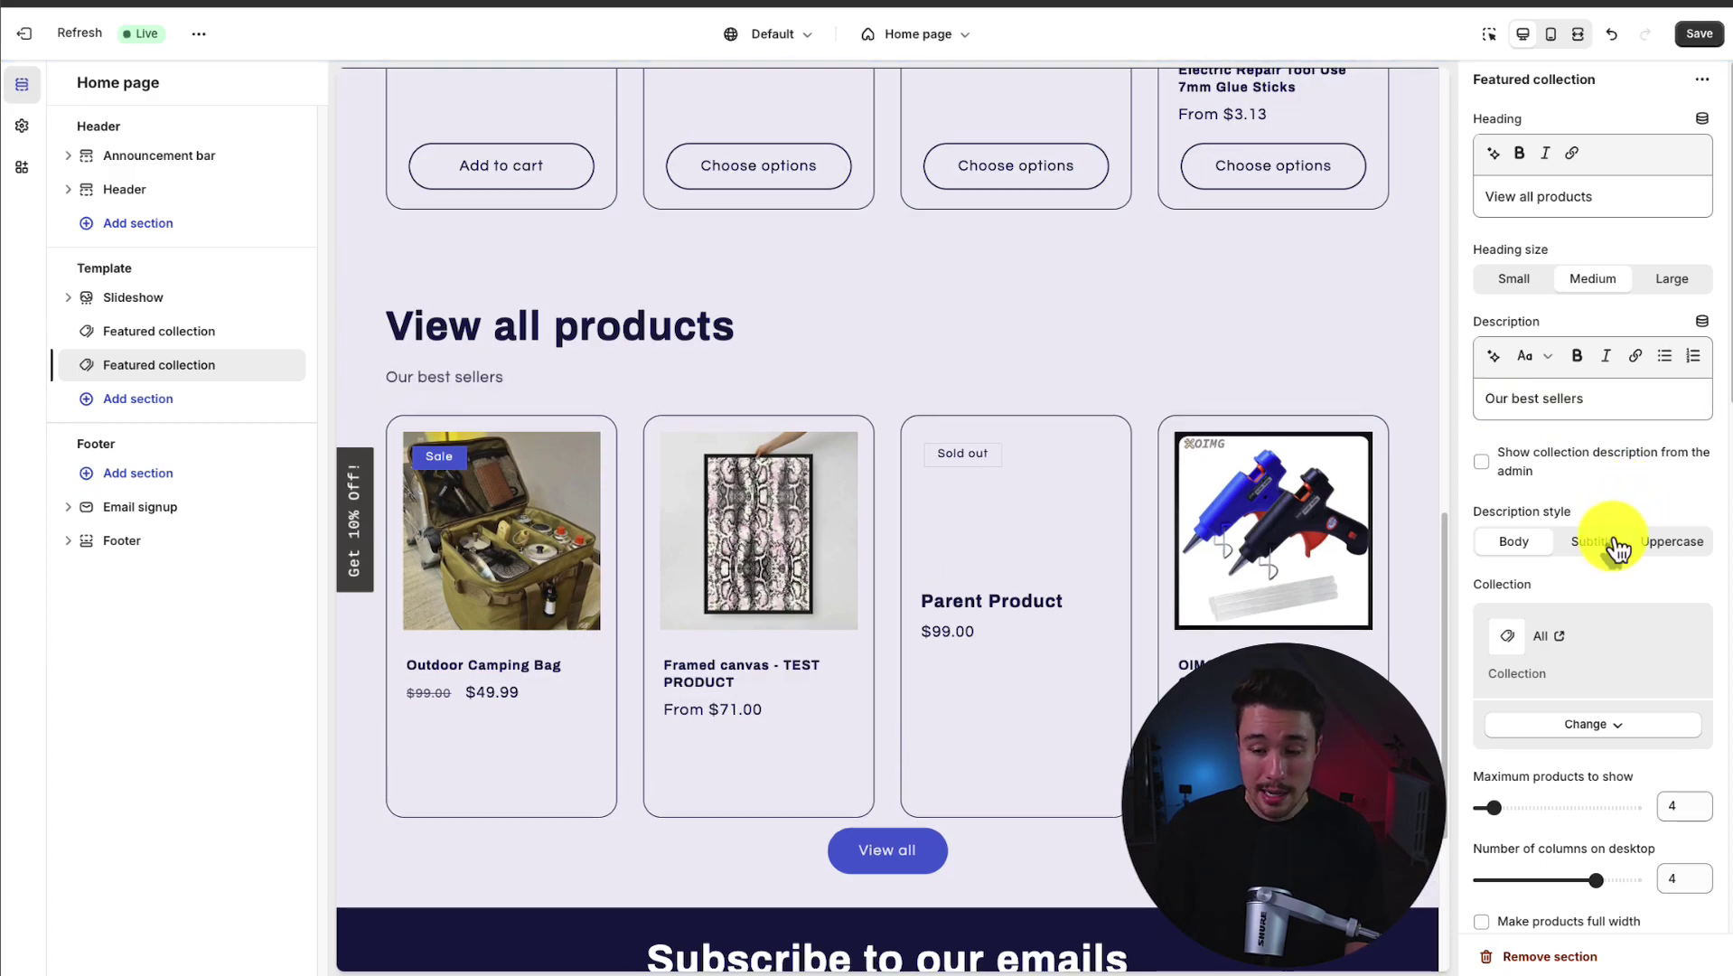
Set maximum products to 24 and show three products per row on desktop.
scroll(1614, 536, "down", 3)
left_click_drag(1494, 529, 1627, 528)
scroll(1133, 681, "down", 3)
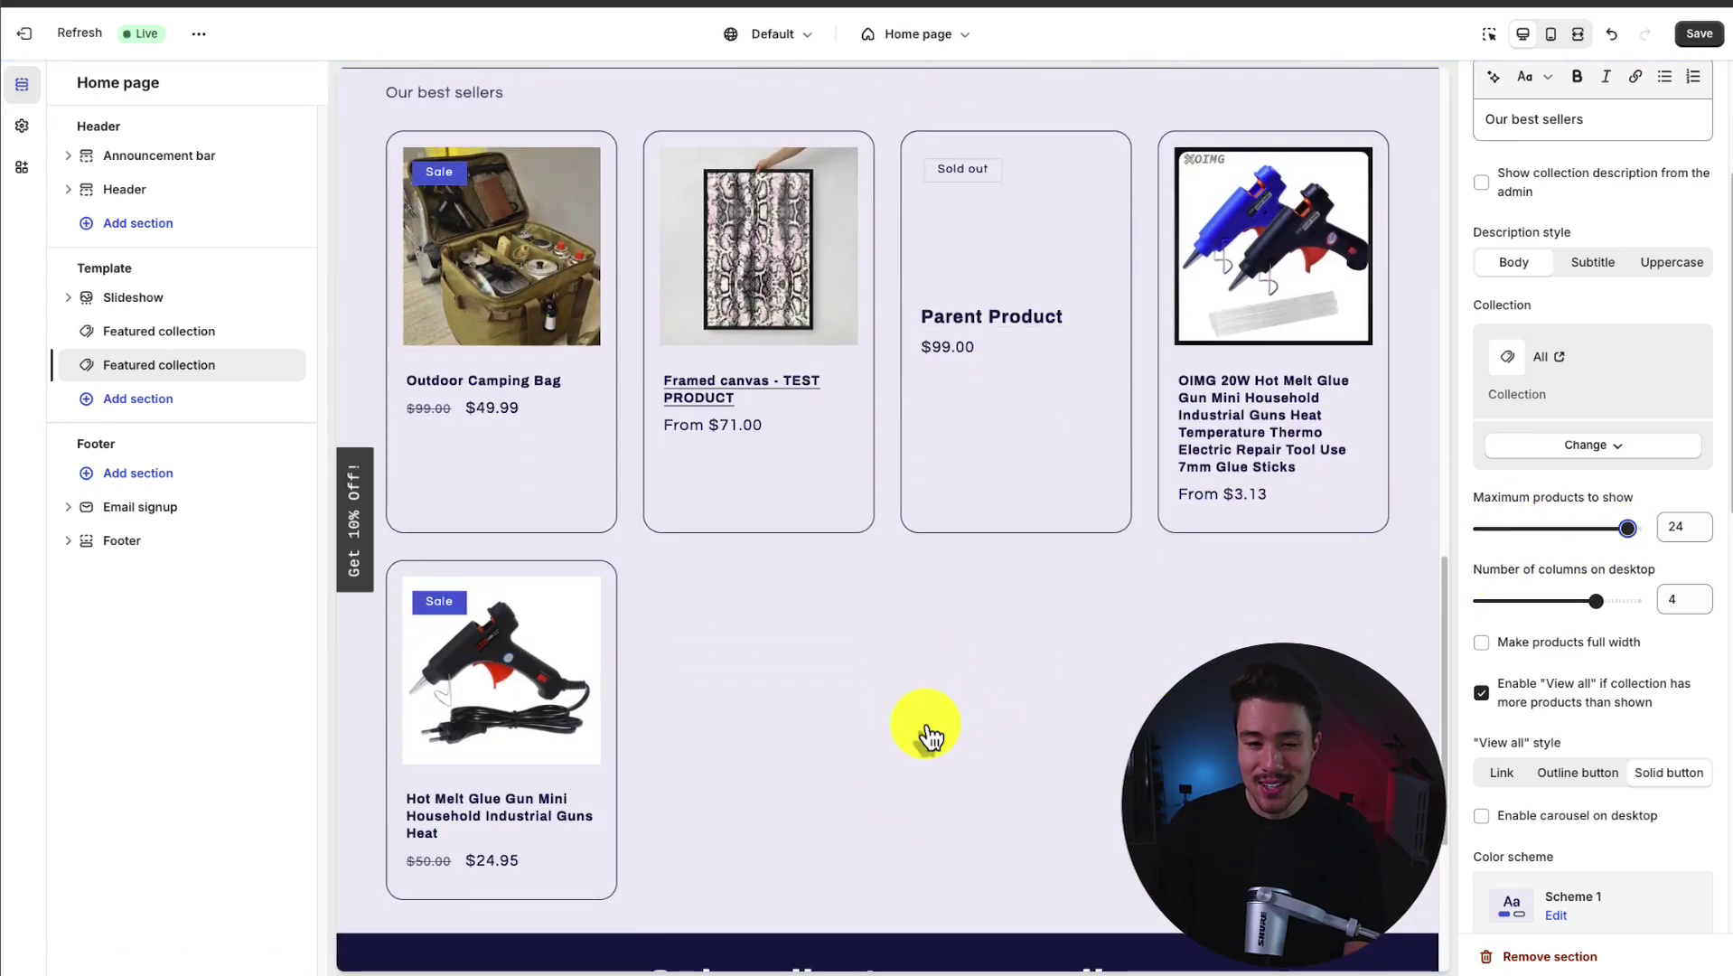
left_click(1568, 601)
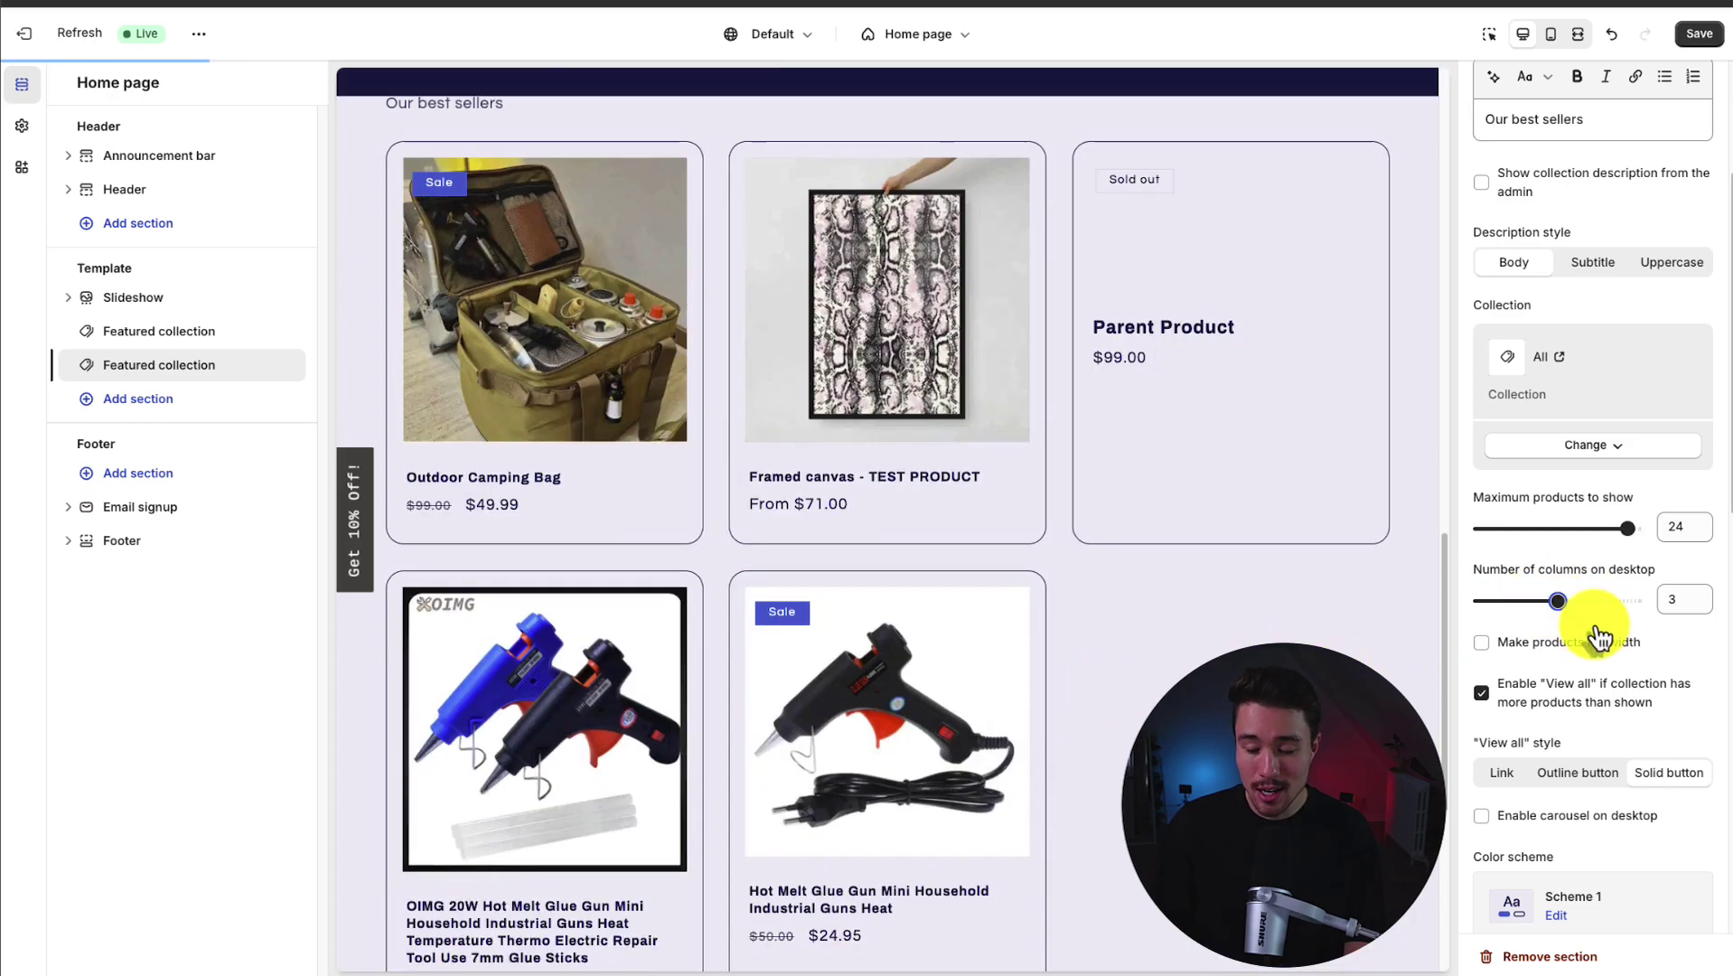
scroll(1645, 660, "down", 2)
scroll(1665, 675, "down", 5)
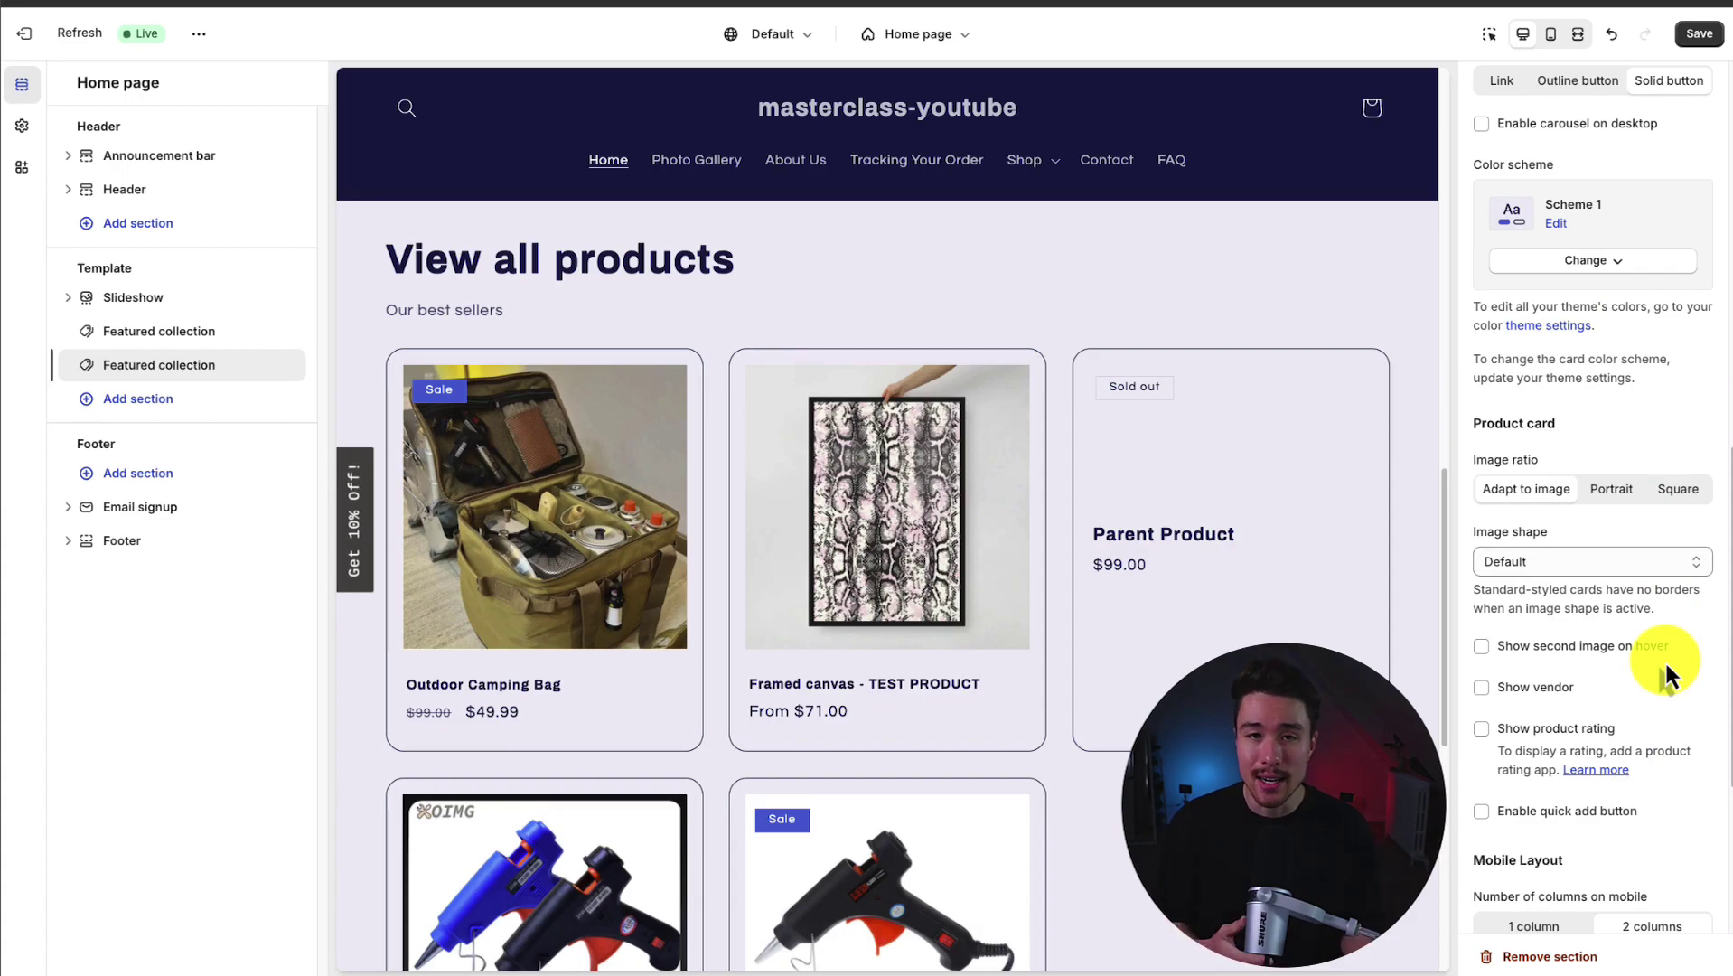
scroll(953, 466, "up", 7)
scroll(954, 465, "down", 5)
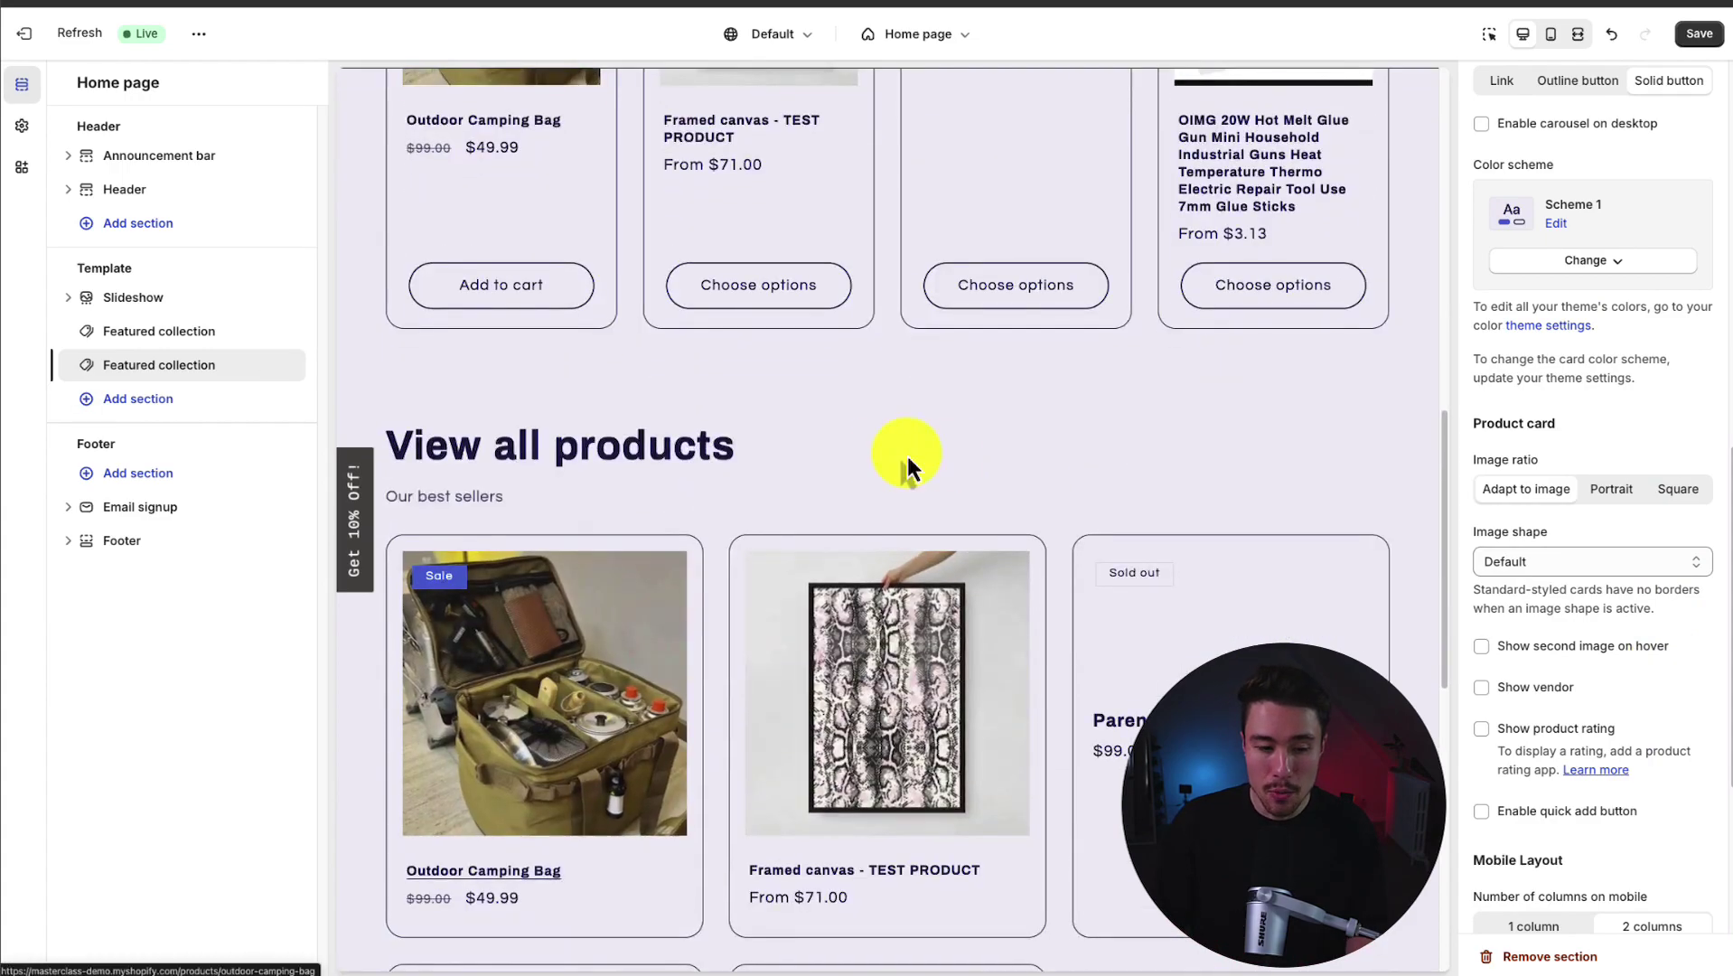
left_click_drag(499, 428, 735, 436)
left_click(157, 335)
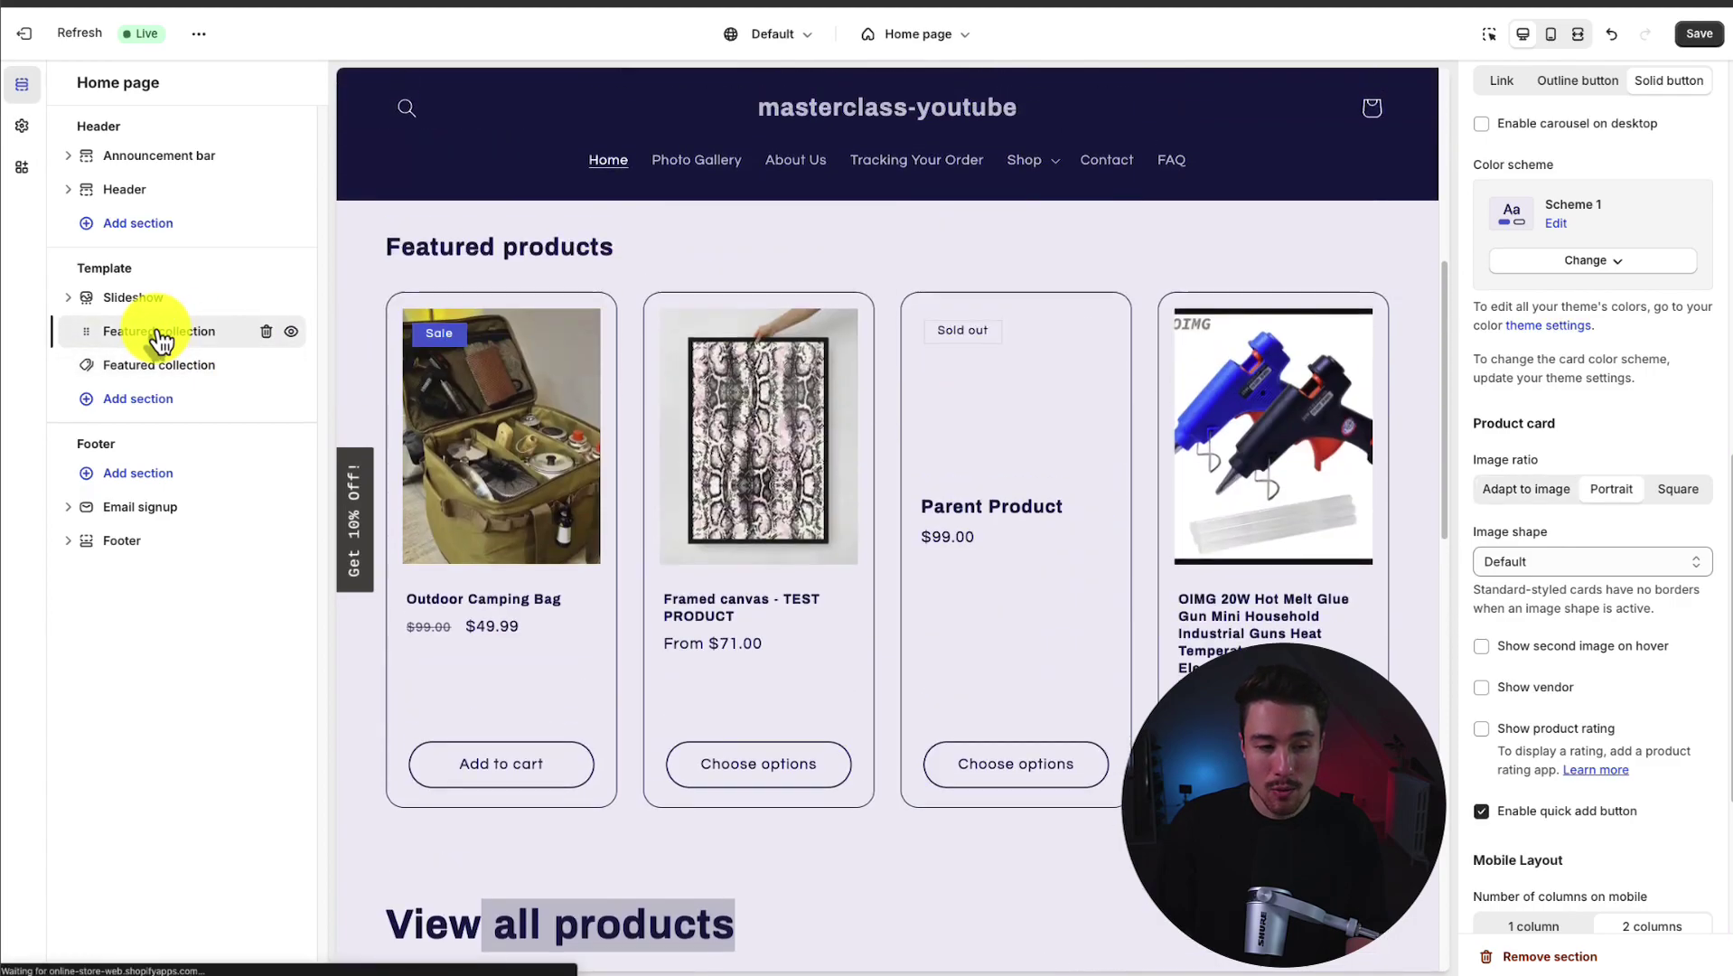
Delete the original Featured collection section and select the Slideshow section.
left_click(264, 333)
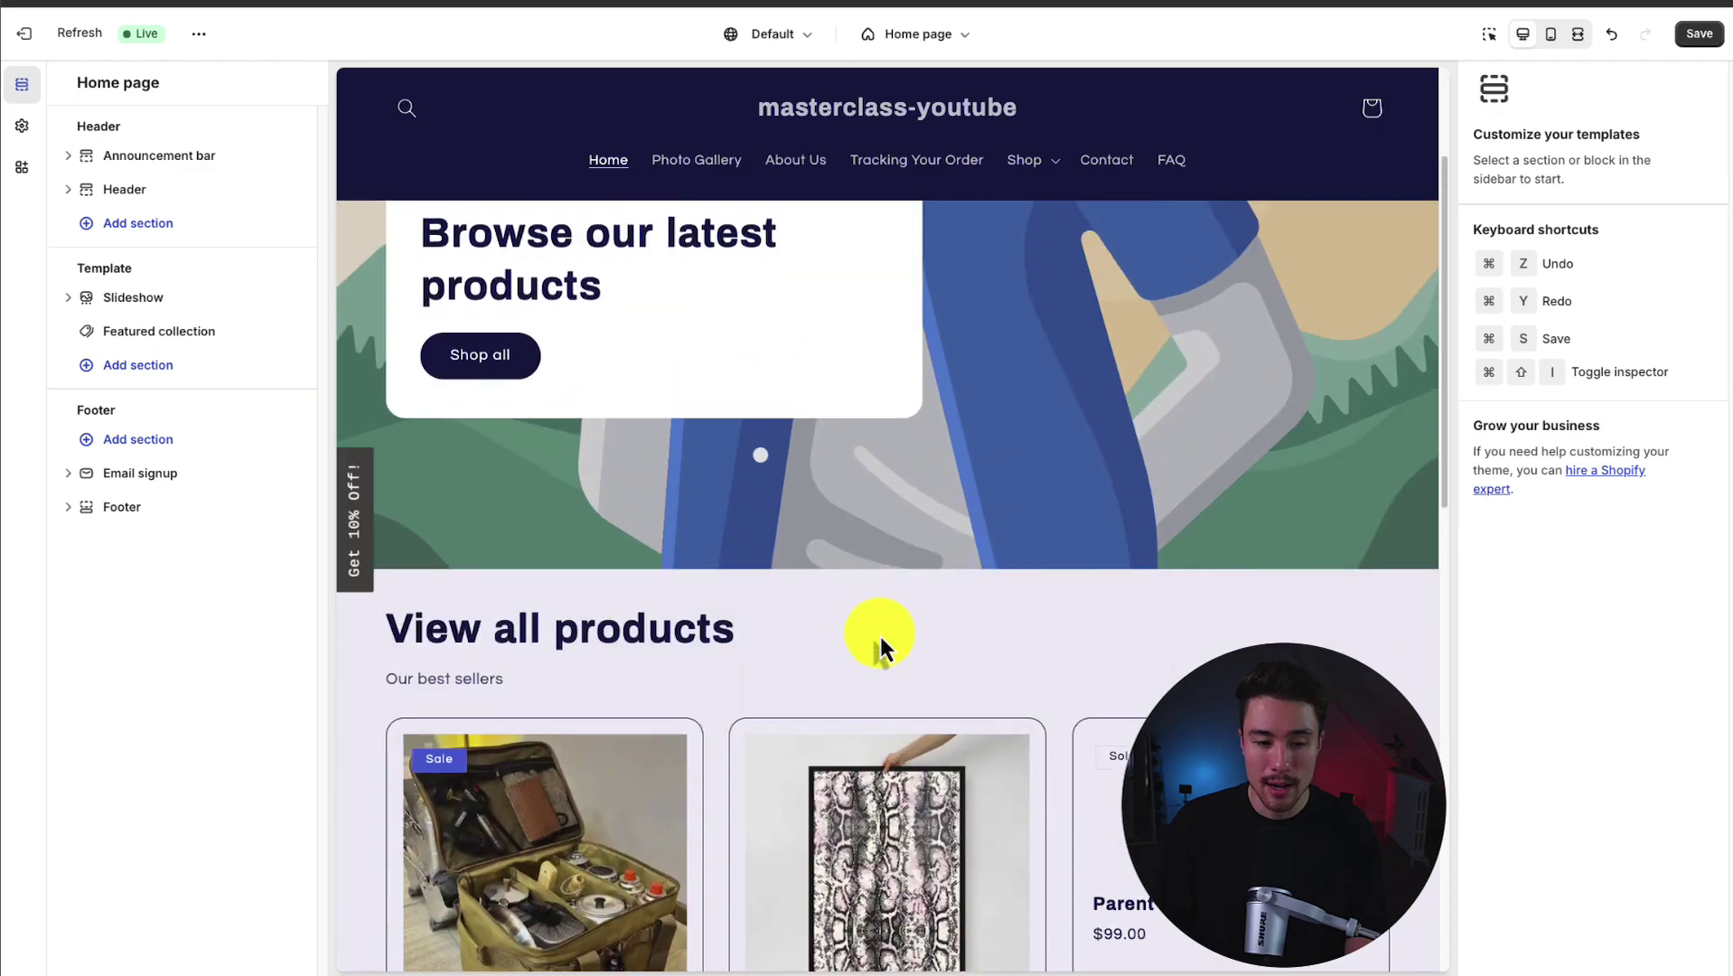
scroll(879, 633, "up", 3)
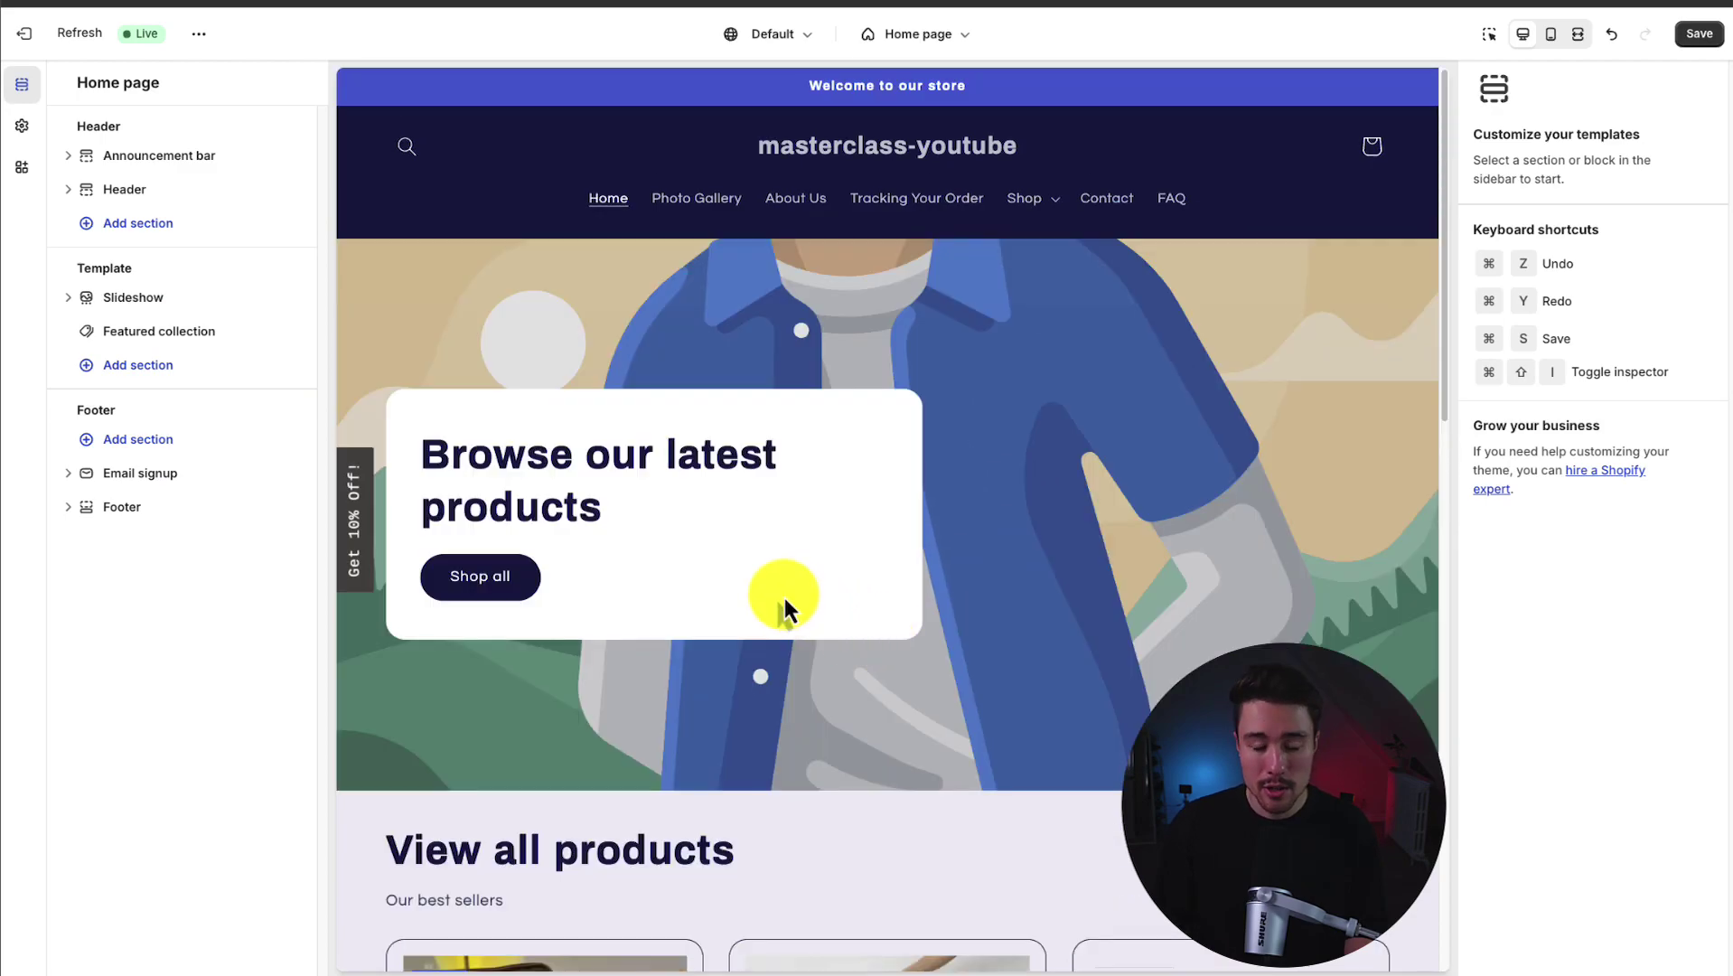
left_click(68, 301)
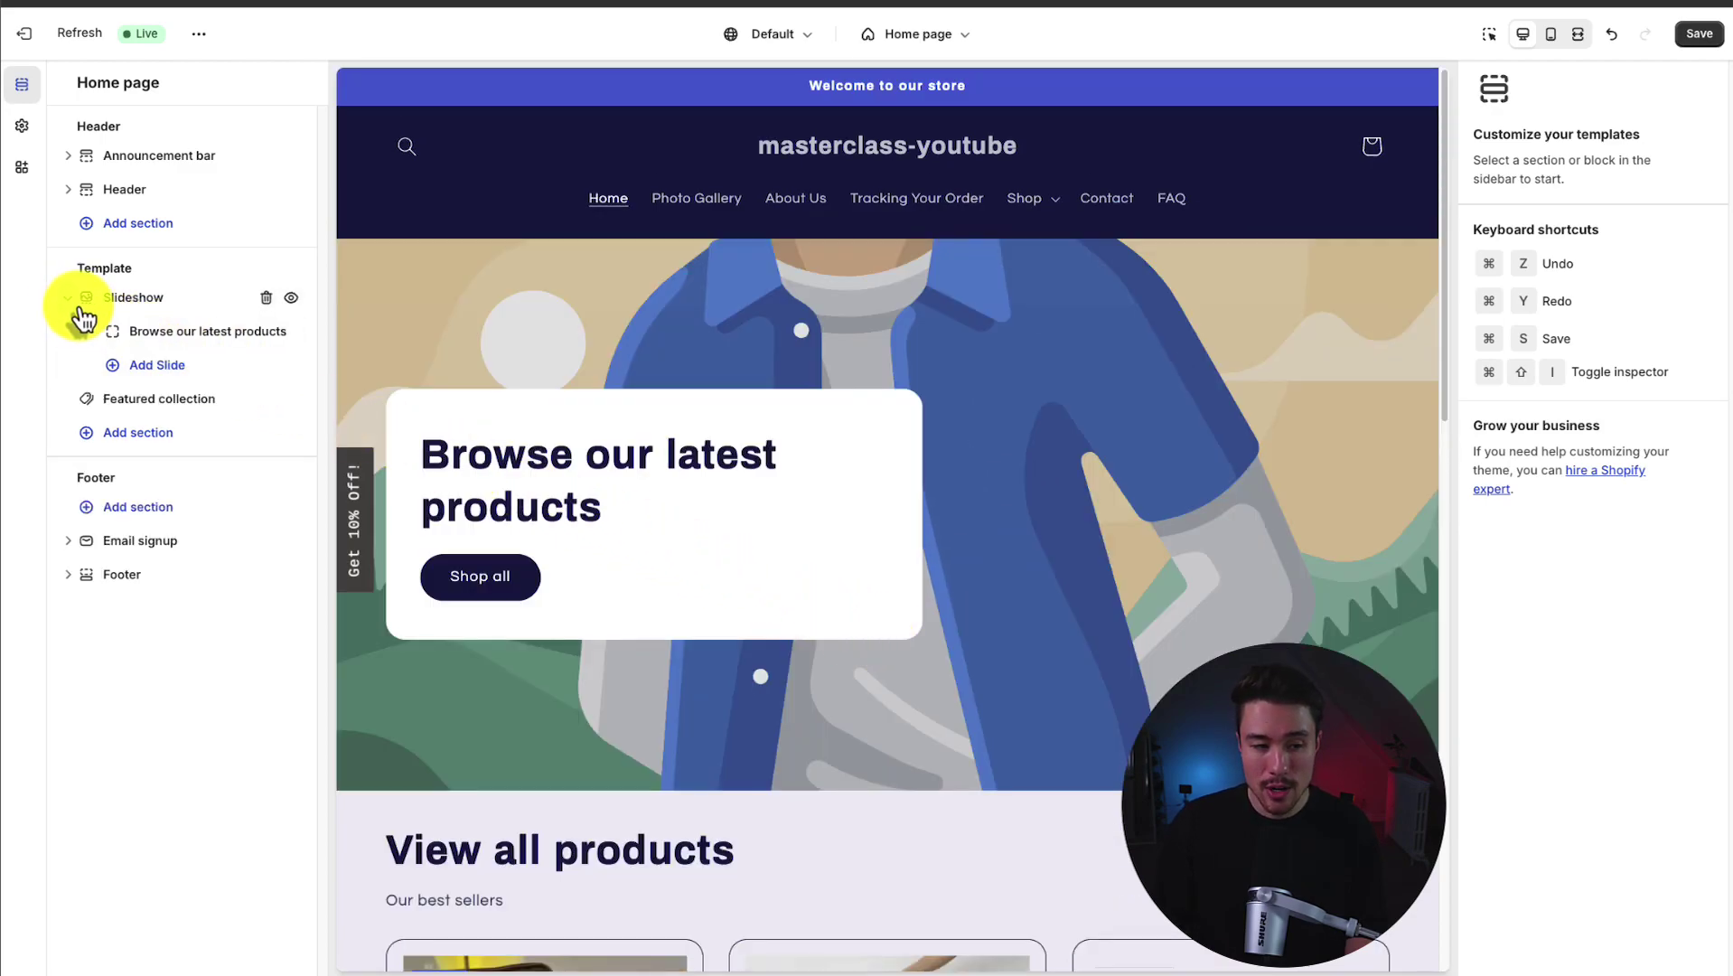
left_click(127, 304)
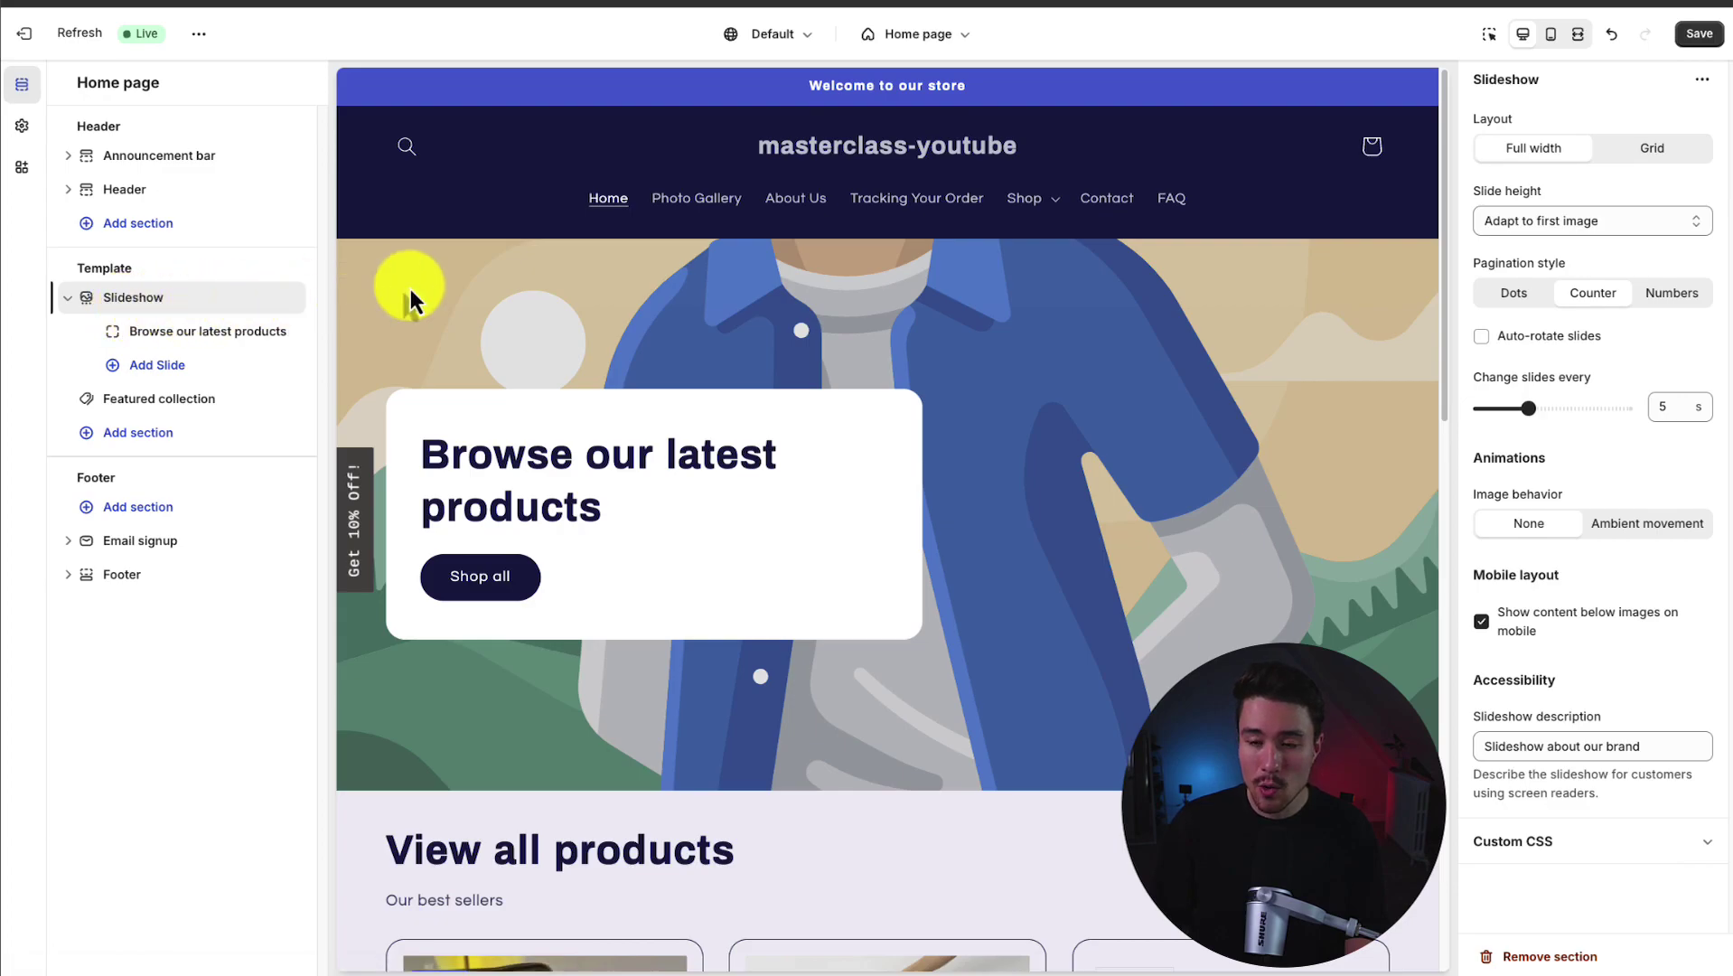
Keep the slideshow layout at full width and turn on auto-rotate slides.
left_click(1651, 149)
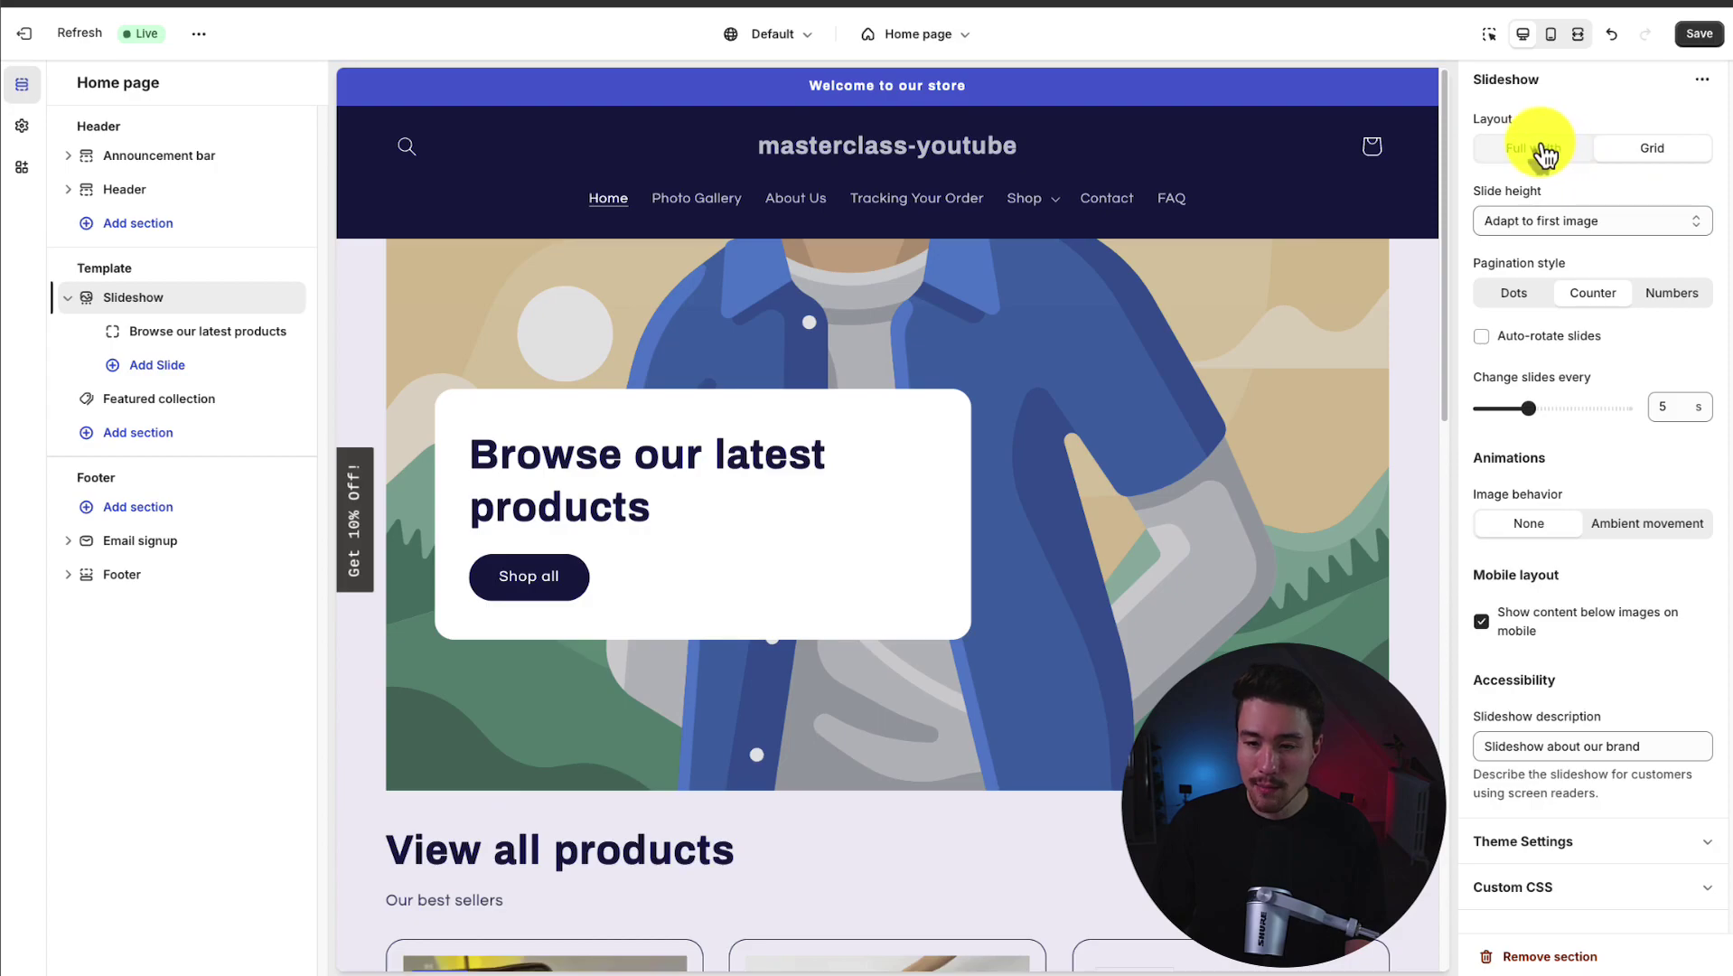
left_click(1543, 150)
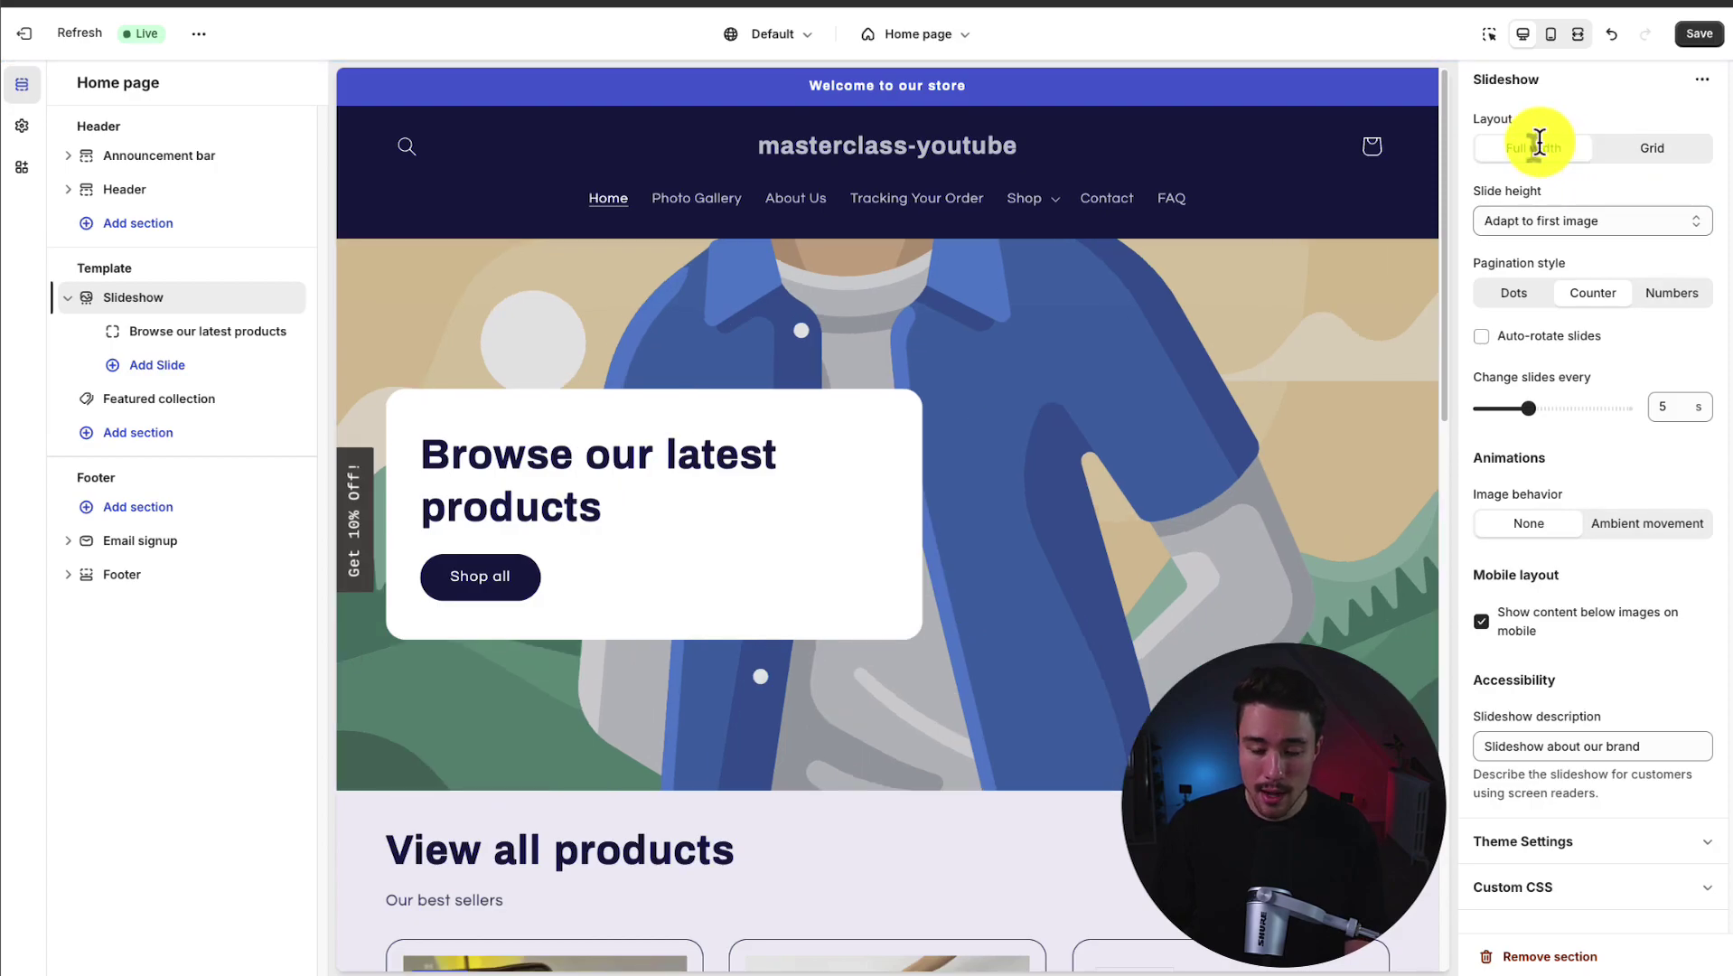
left_click(1531, 340)
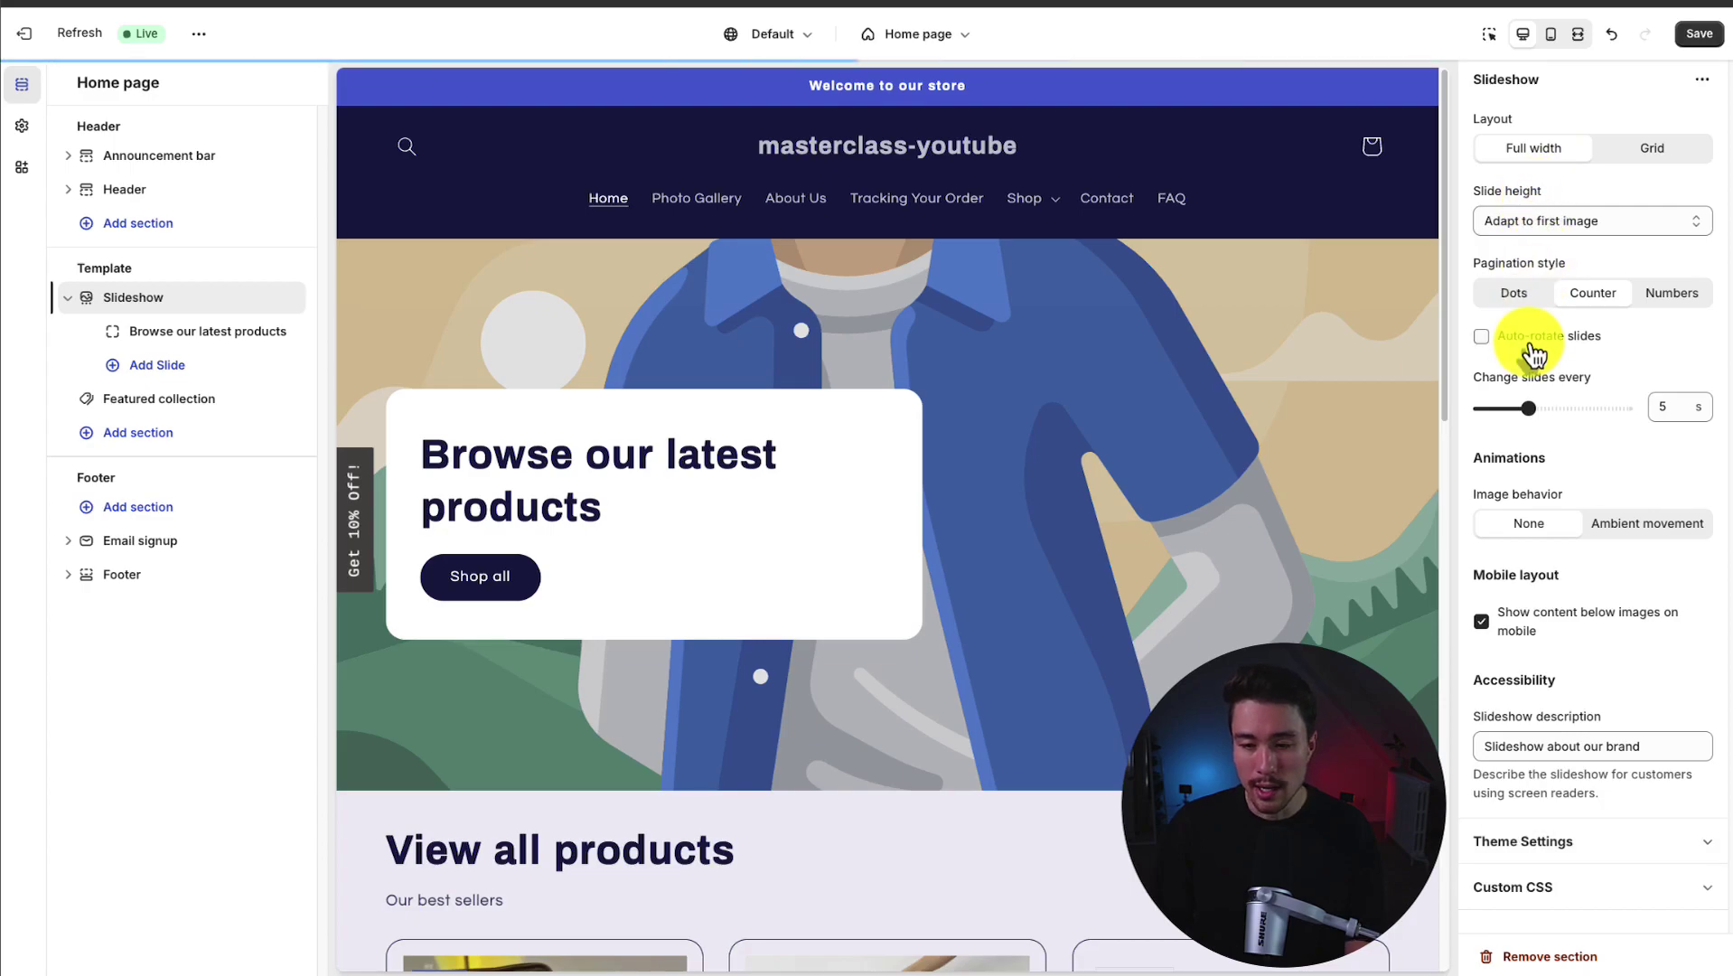
left_click(173, 334)
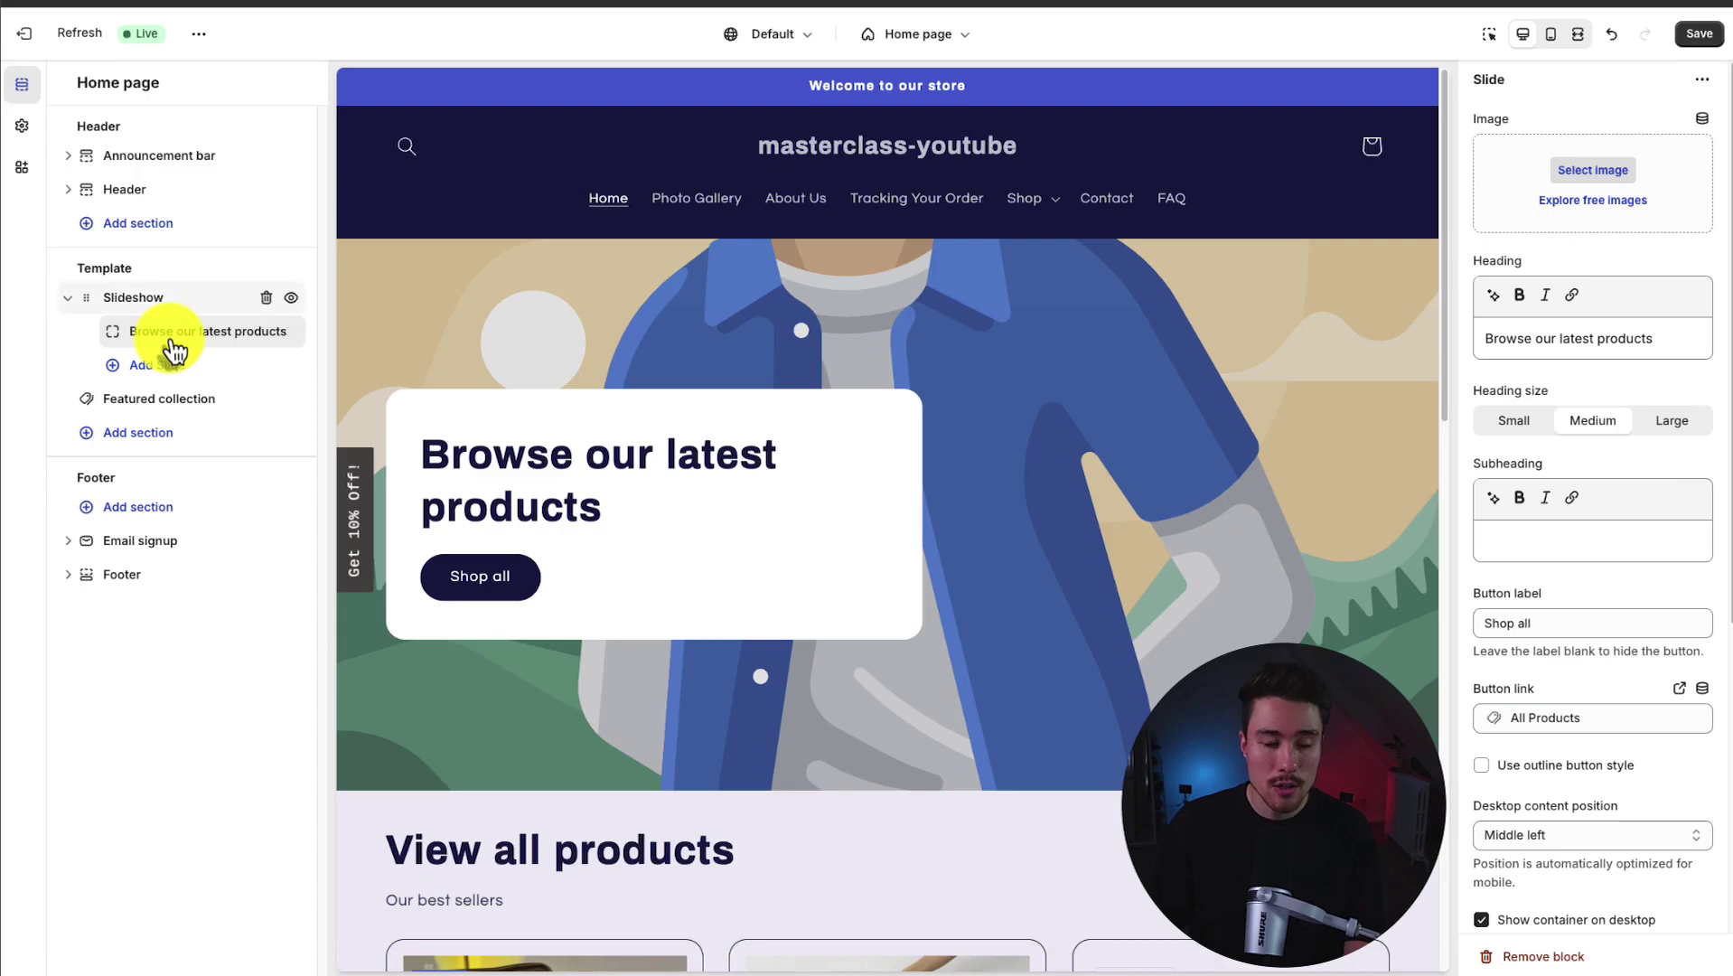
Give the first slide the red torii-gate photo from Staff Favorites free images.
left_click(70, 300)
left_click(72, 304)
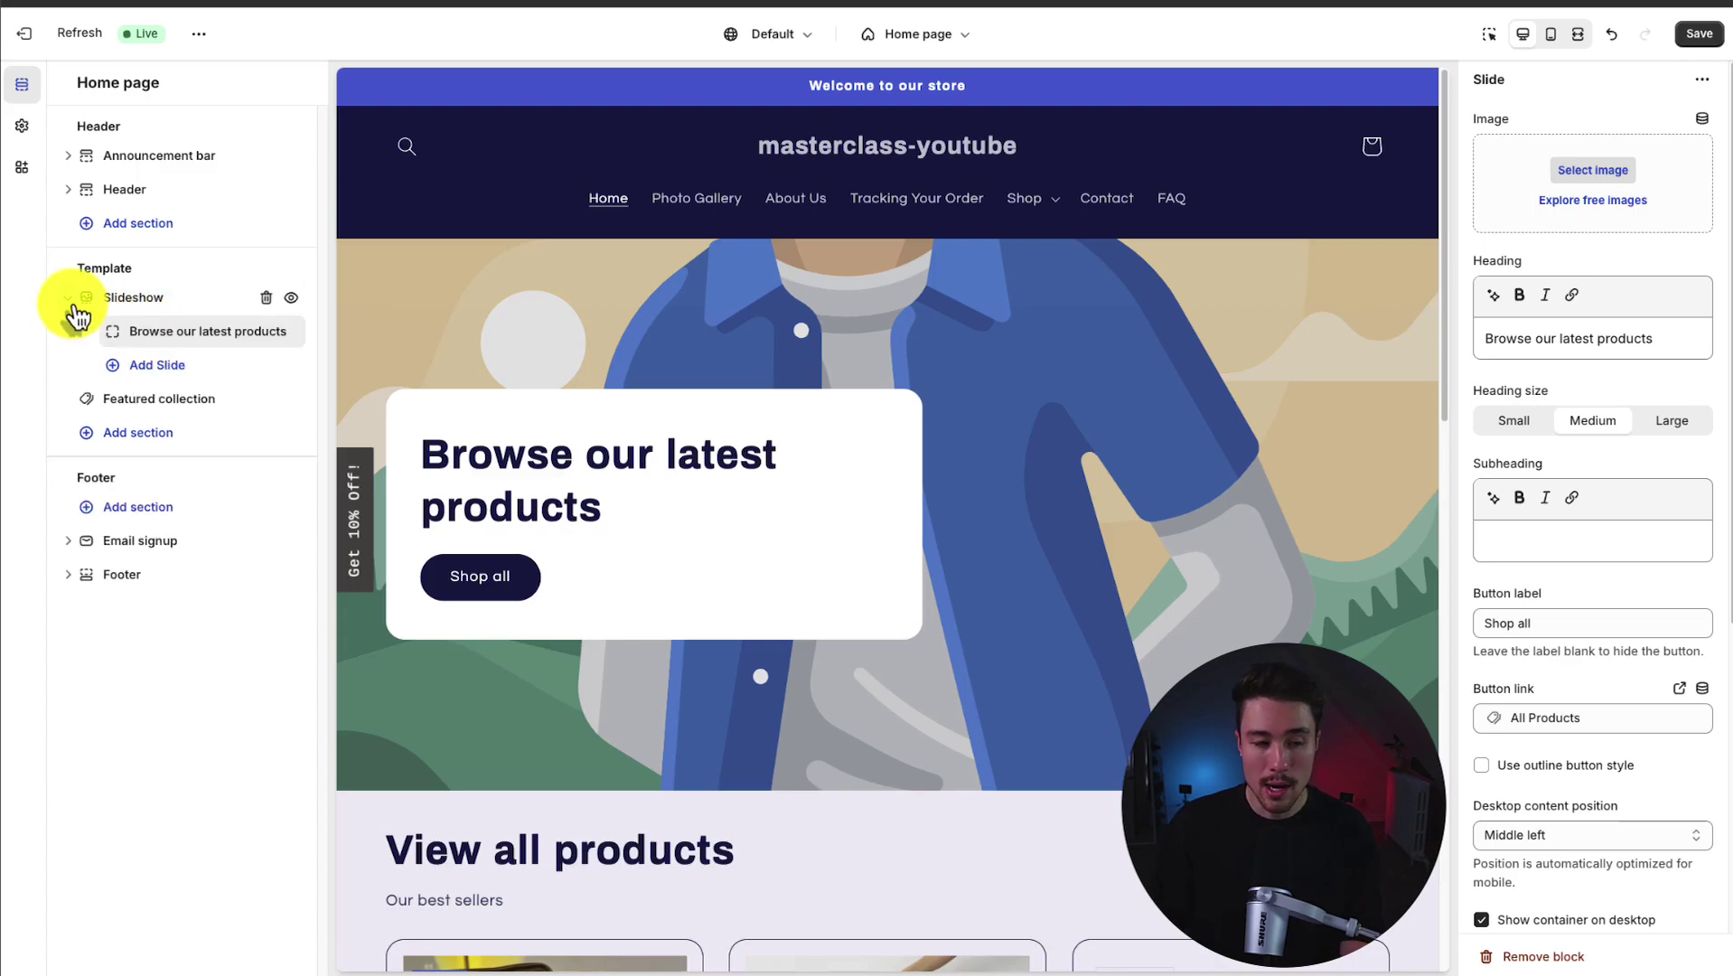
left_click(1590, 204)
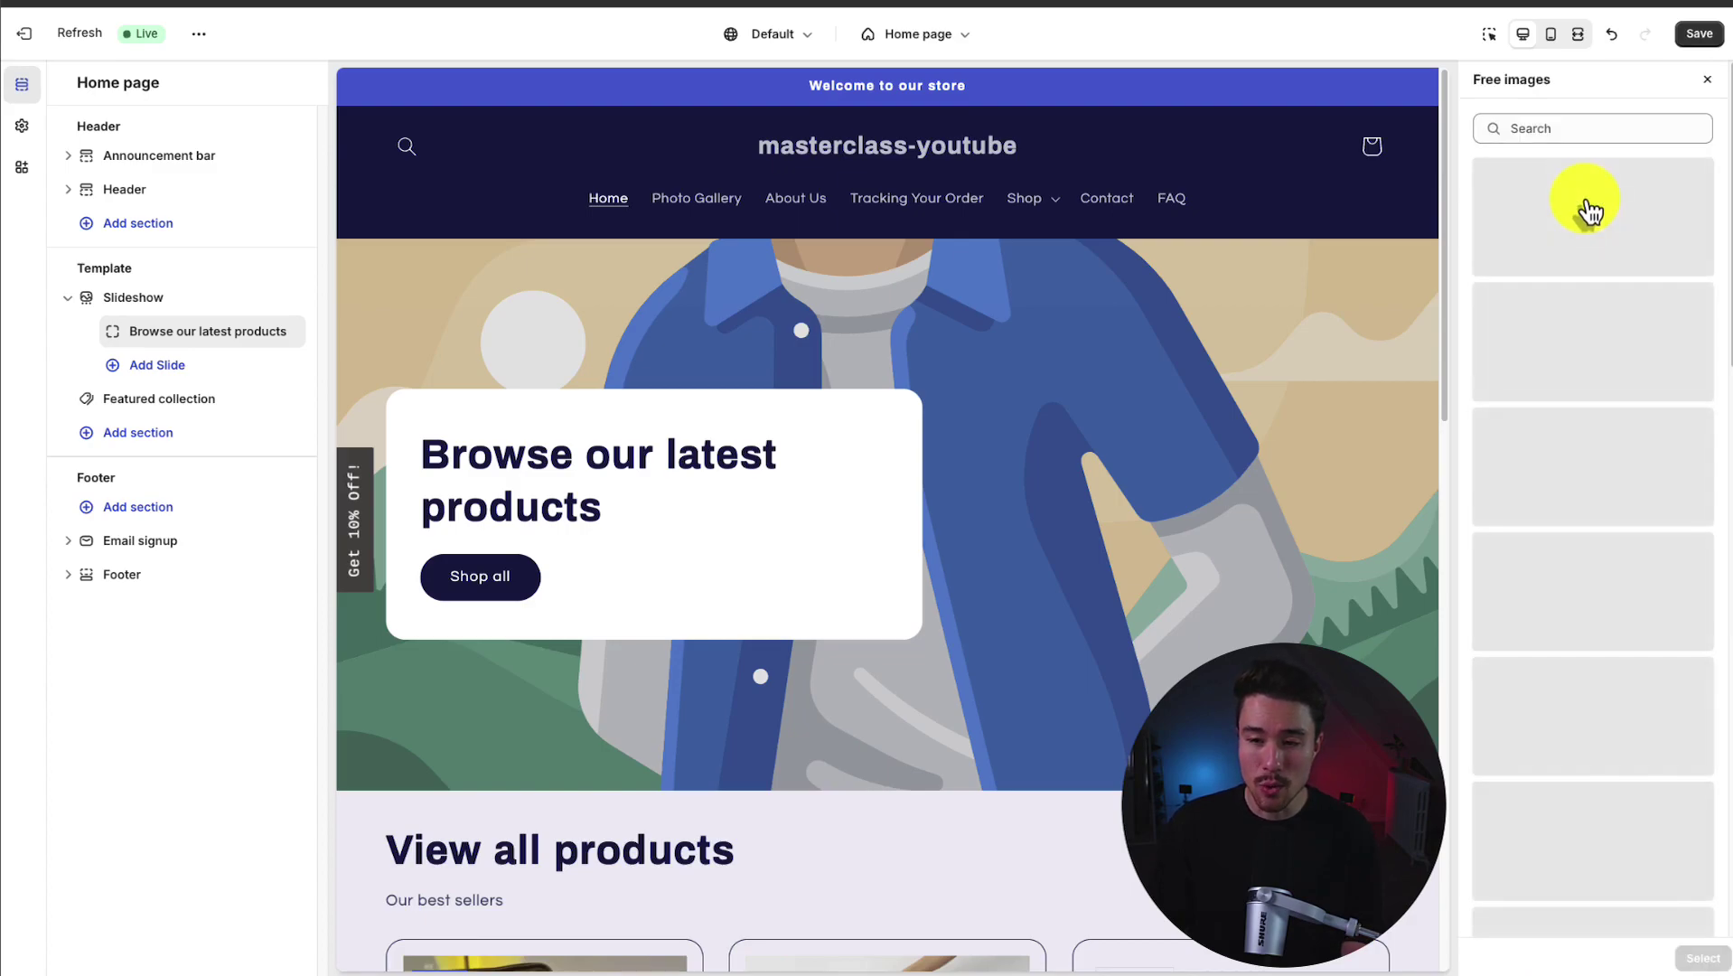
left_click(1596, 220)
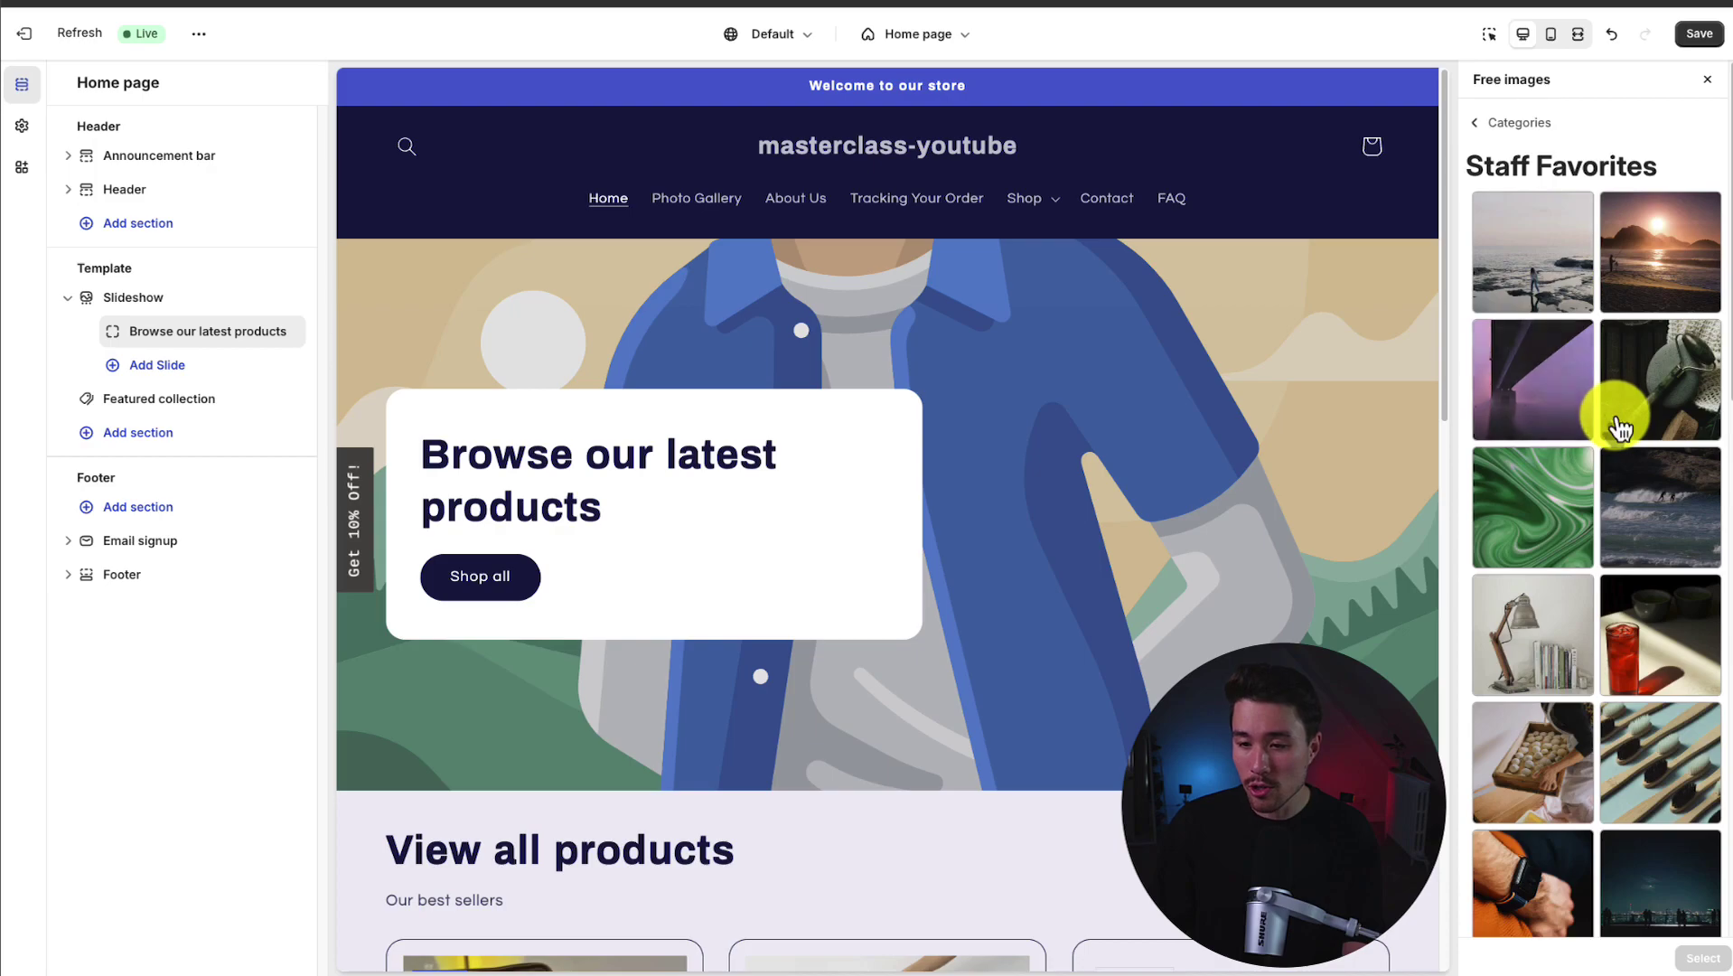
scroll(1627, 434, "down", 5)
left_click(1671, 585)
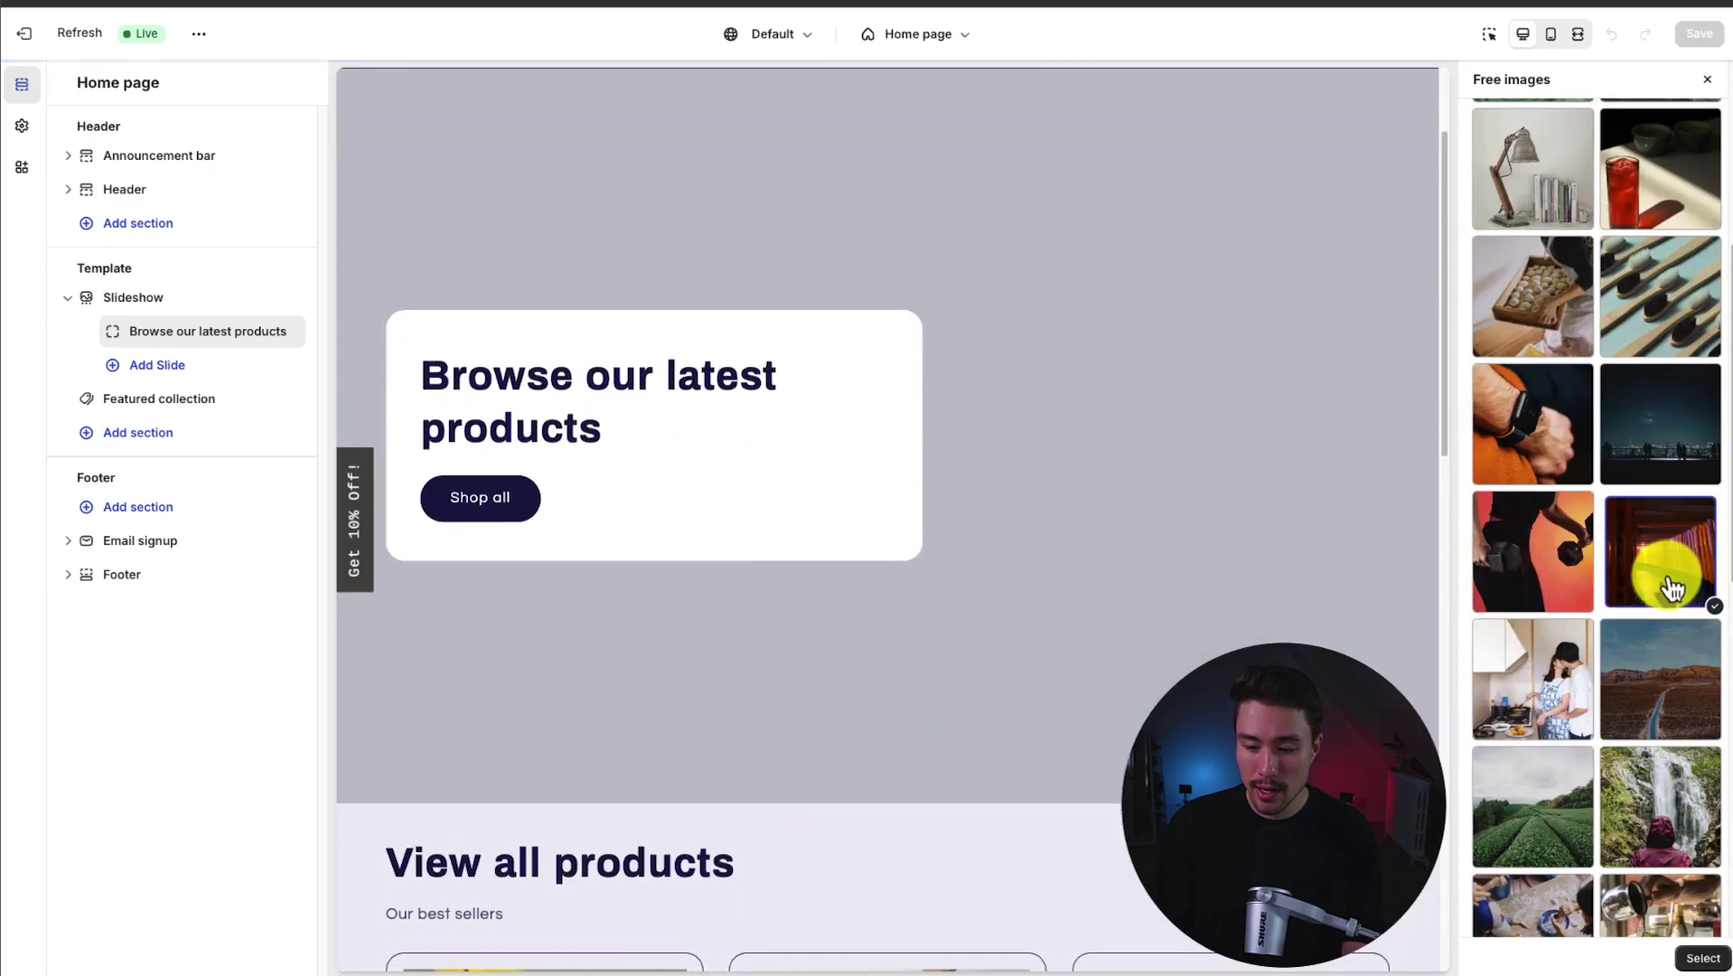
left_click(1685, 963)
Set heading 'Shop the best camping products', subheading 'All items are on sale', and outline button style.
triple_click(1597, 522)
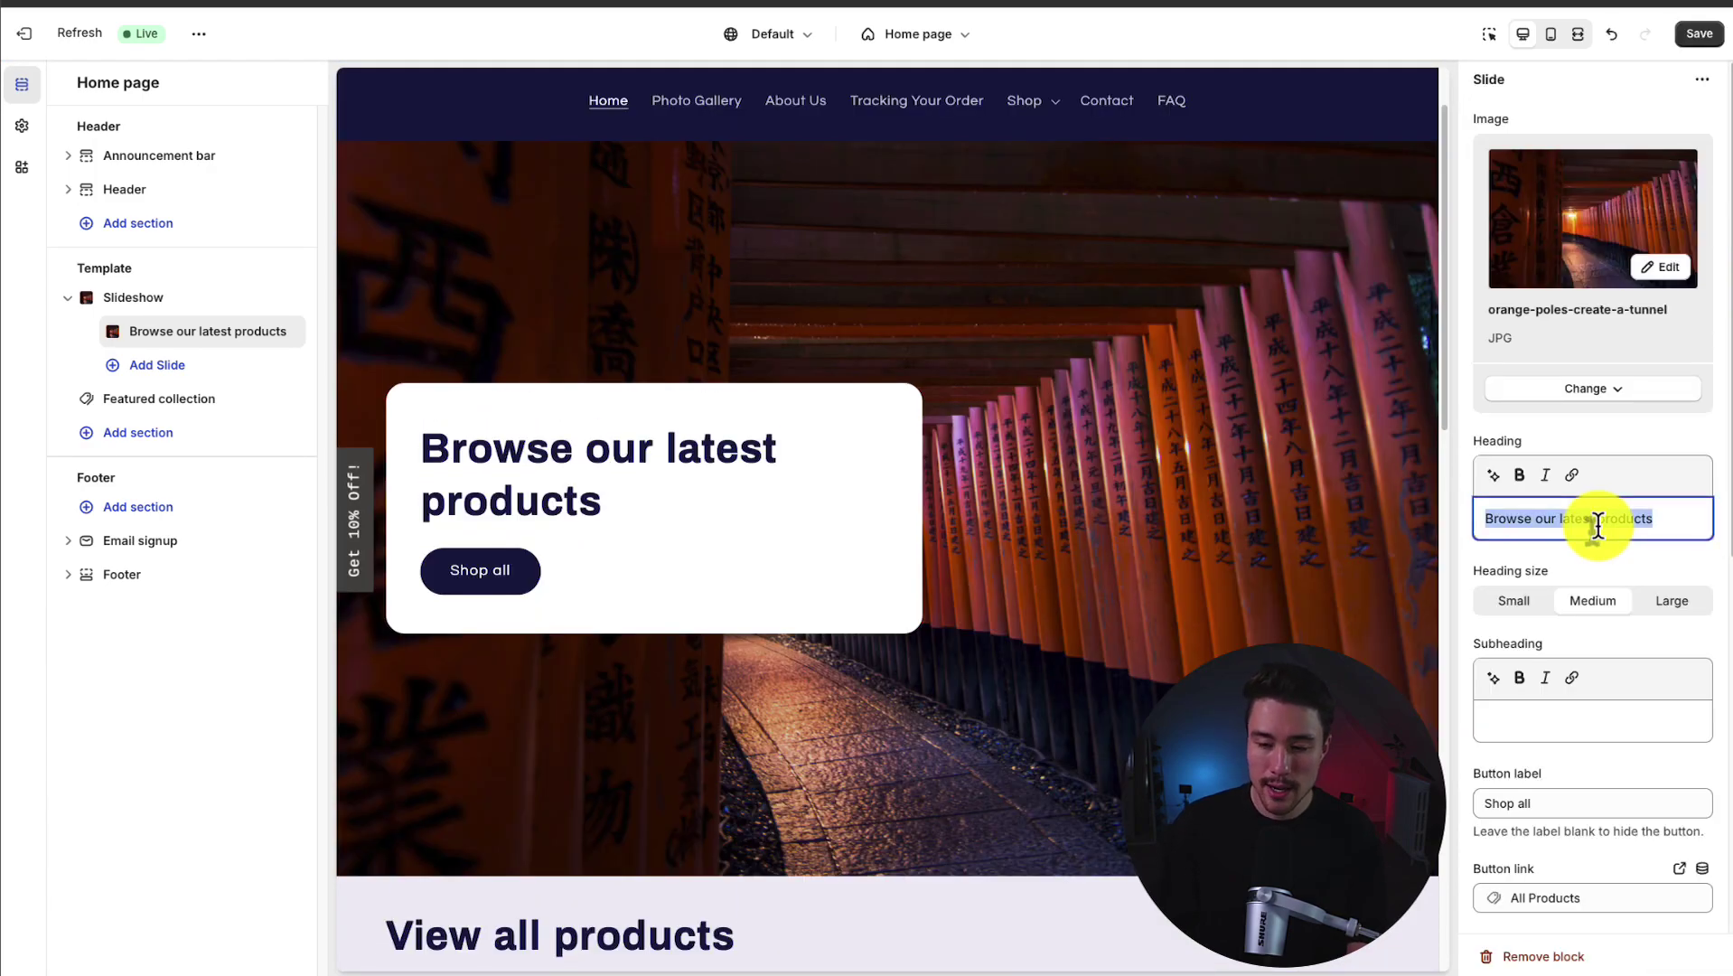
type("Shop the best cam")
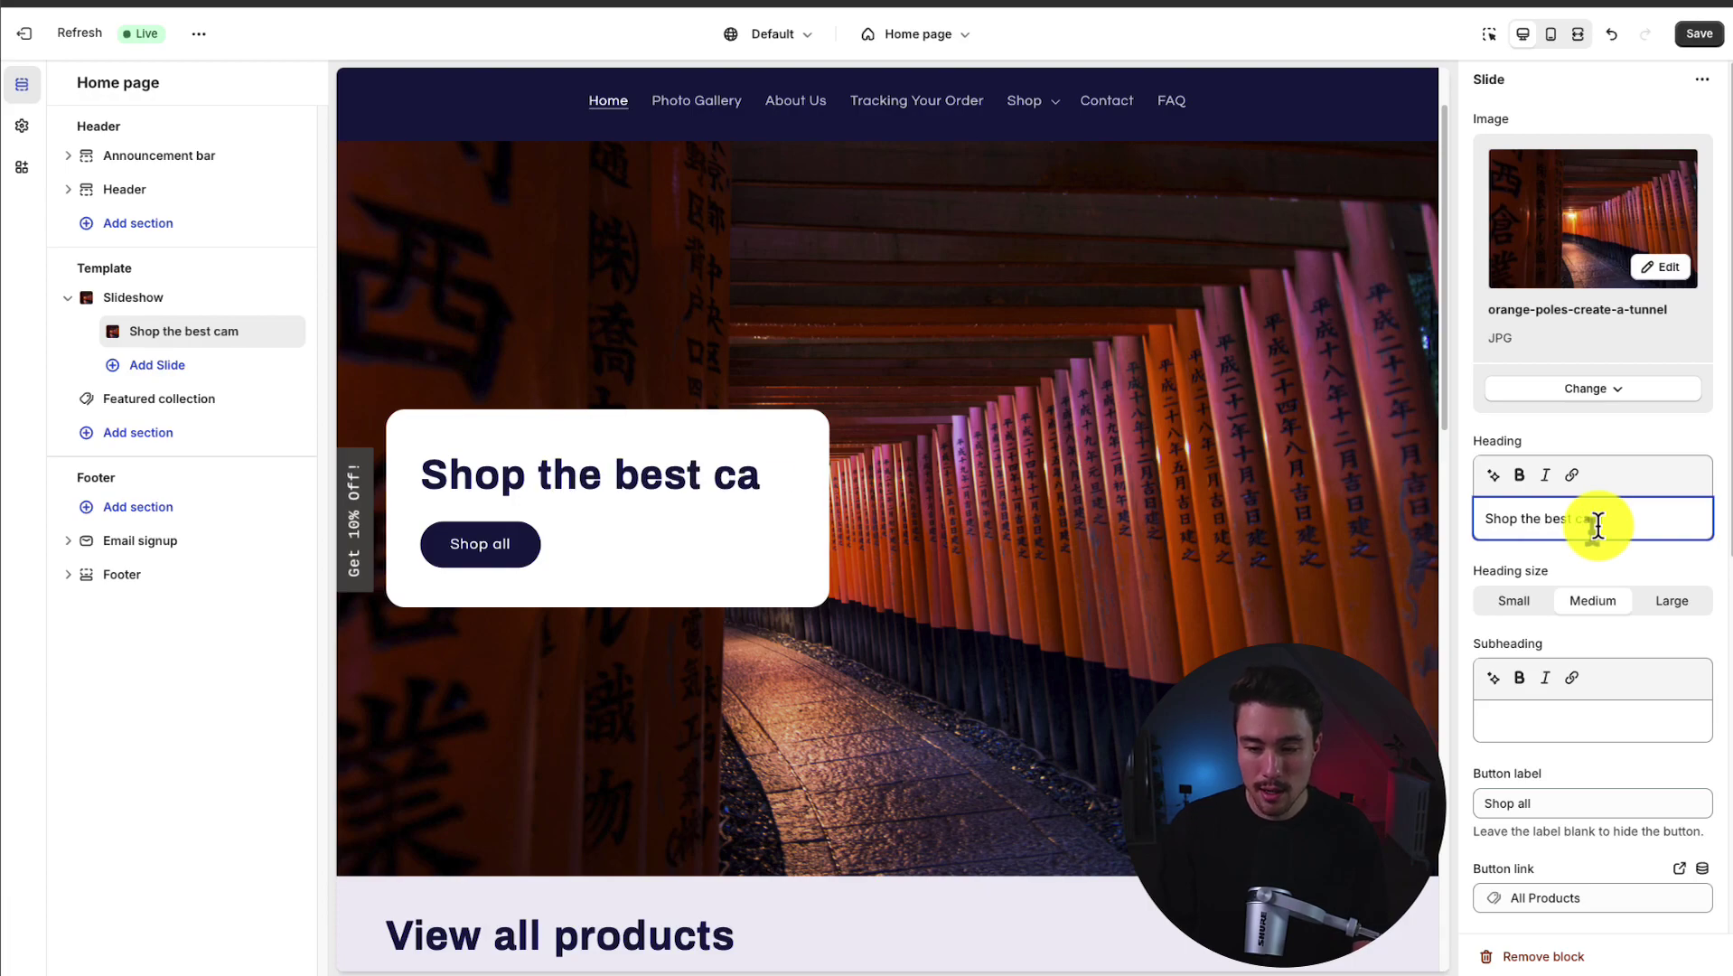
type("ping products")
scroll(1592, 560, "down", 2)
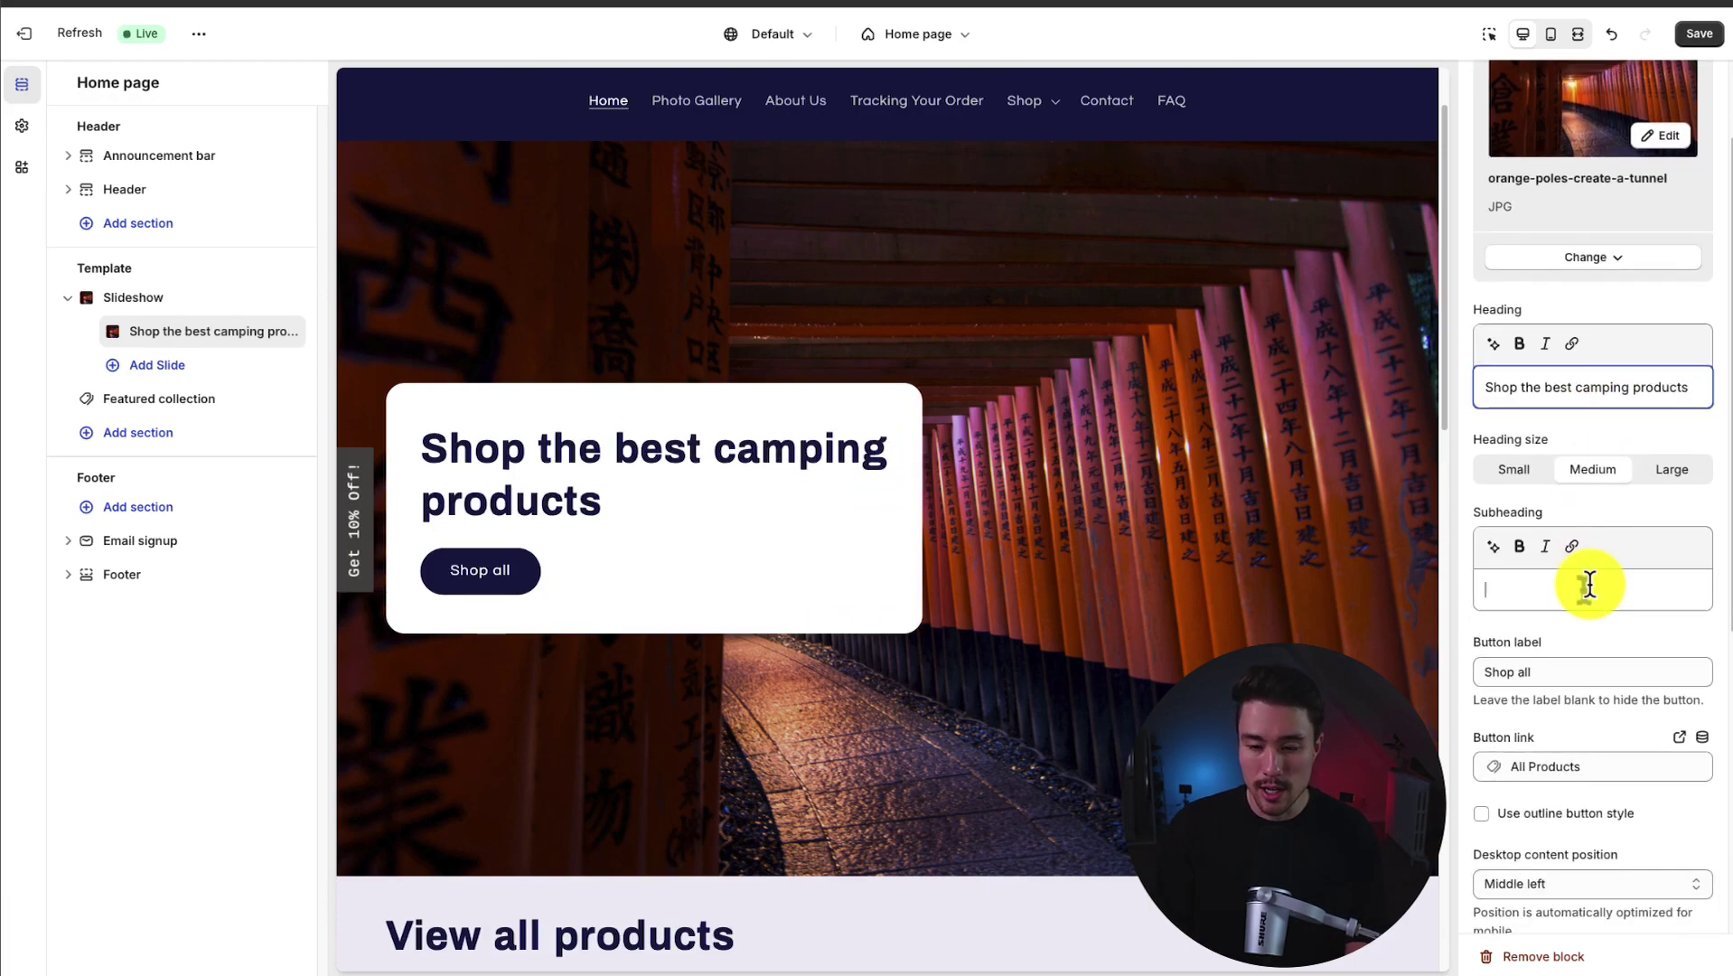
left_click(1590, 586)
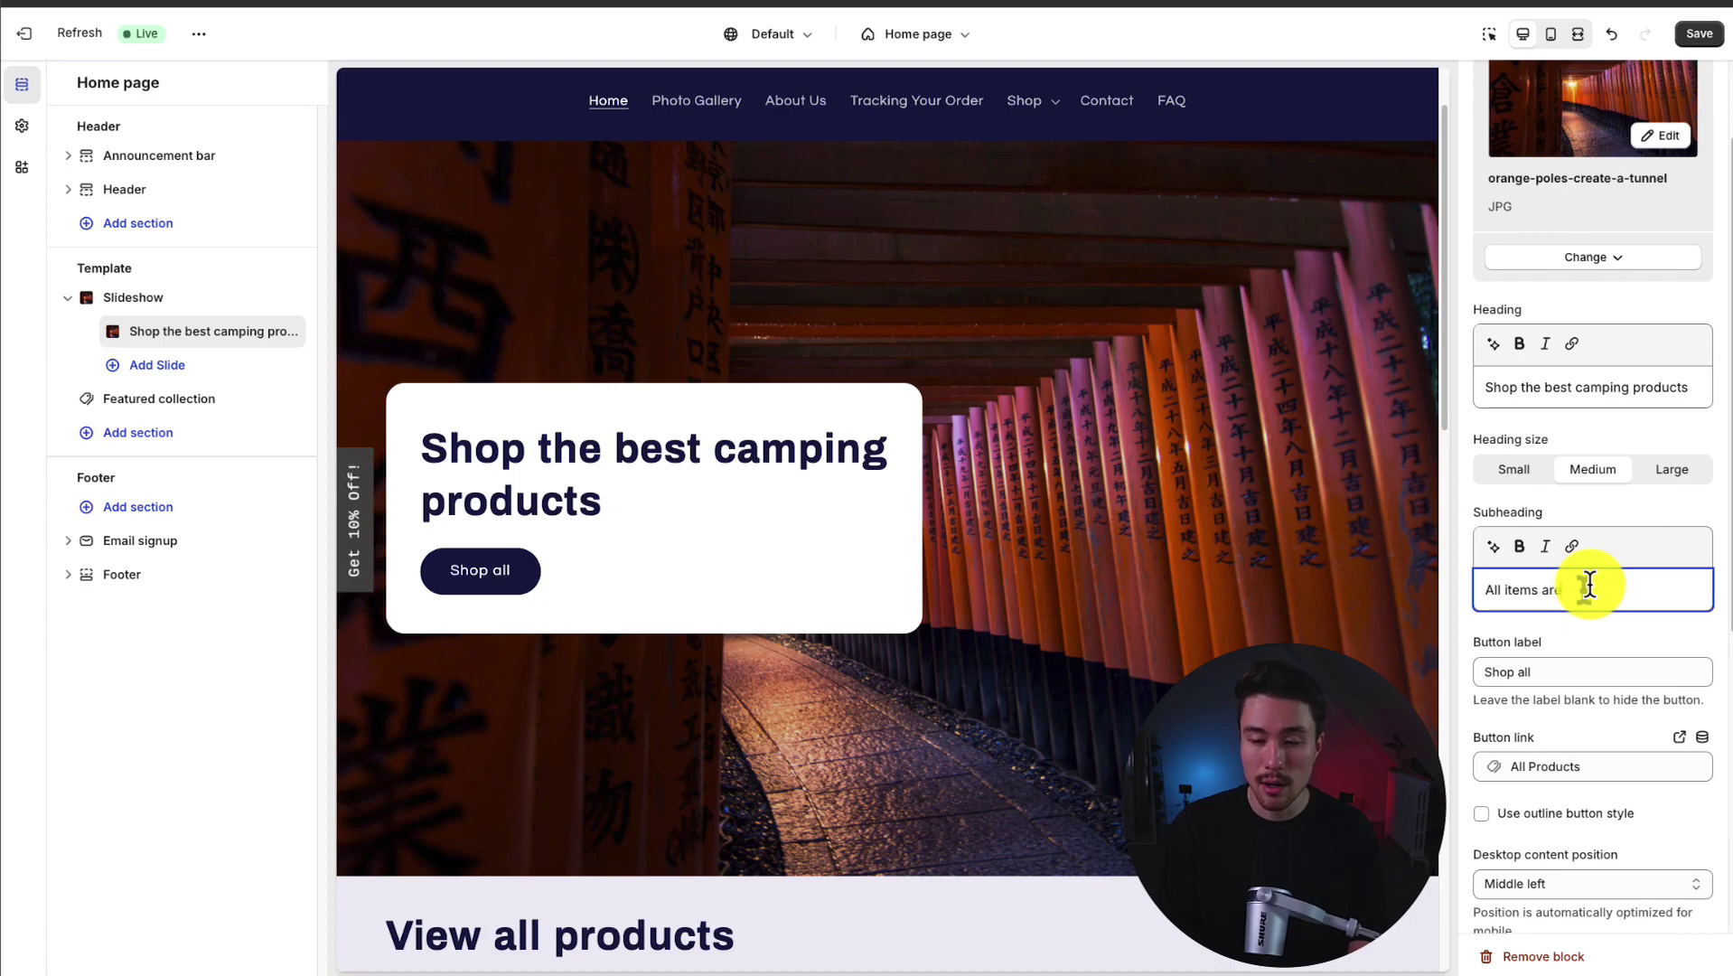
type("All items are on sale")
scroll(1586, 543, "down", 5)
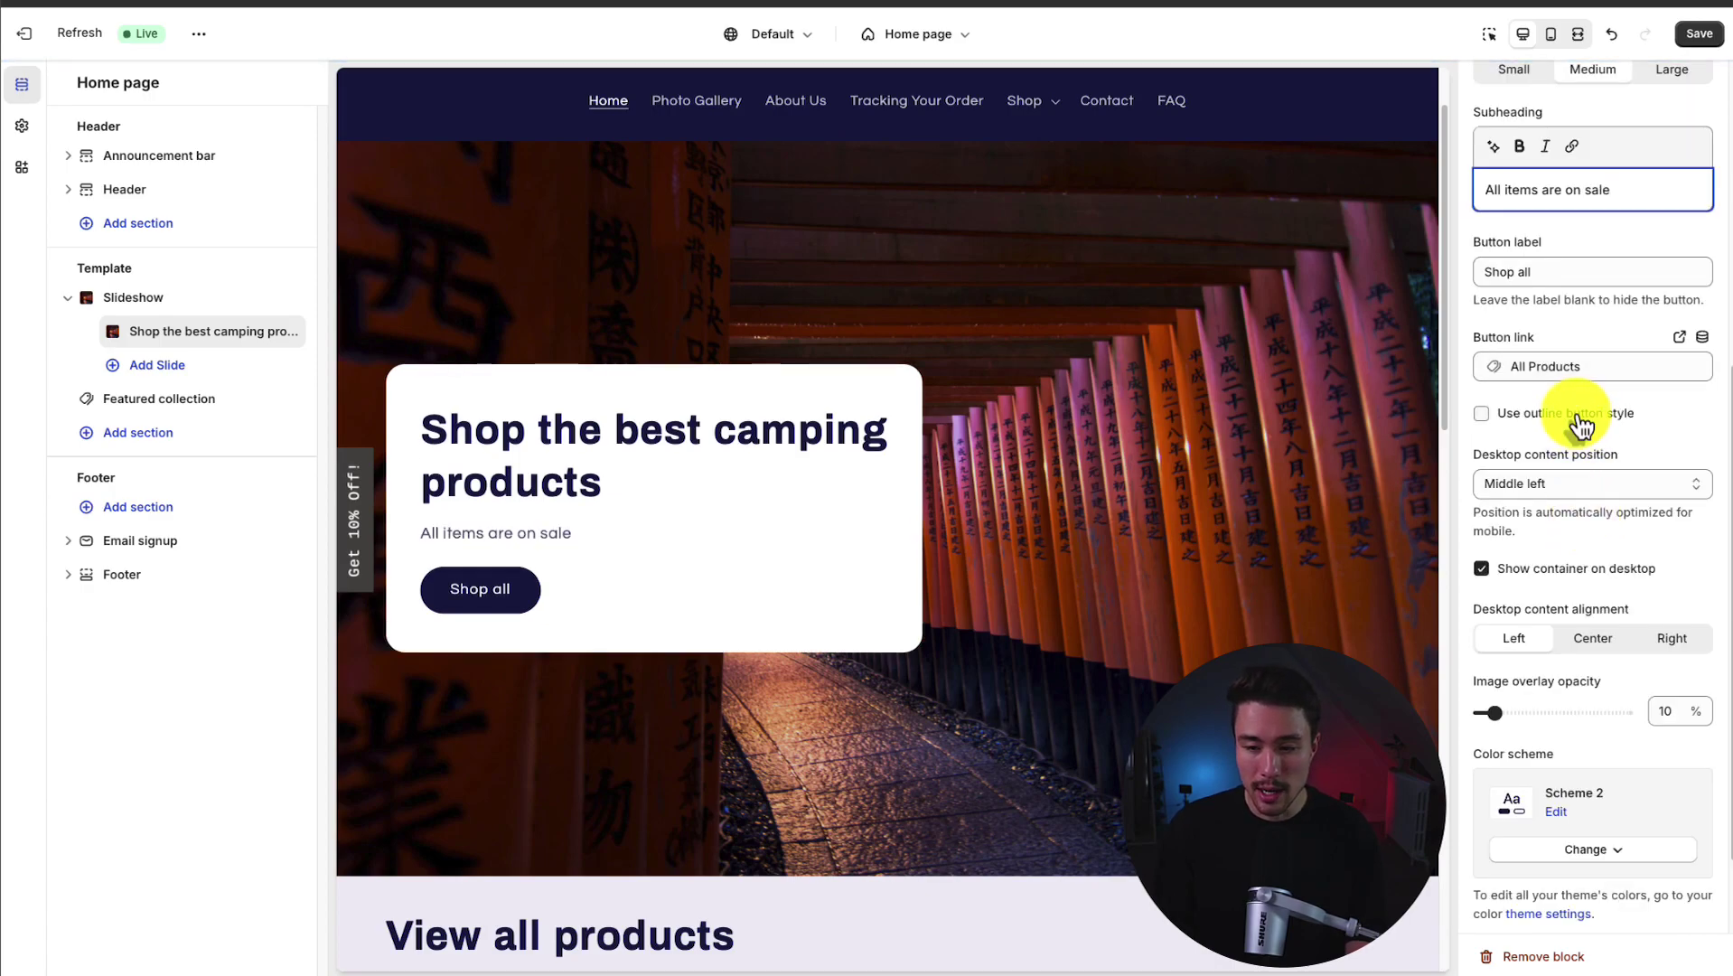
left_click(1580, 416)
Add a second slide to the slideshow.
scroll(1567, 406, "down", 2)
scroll(1567, 407, "up", 8)
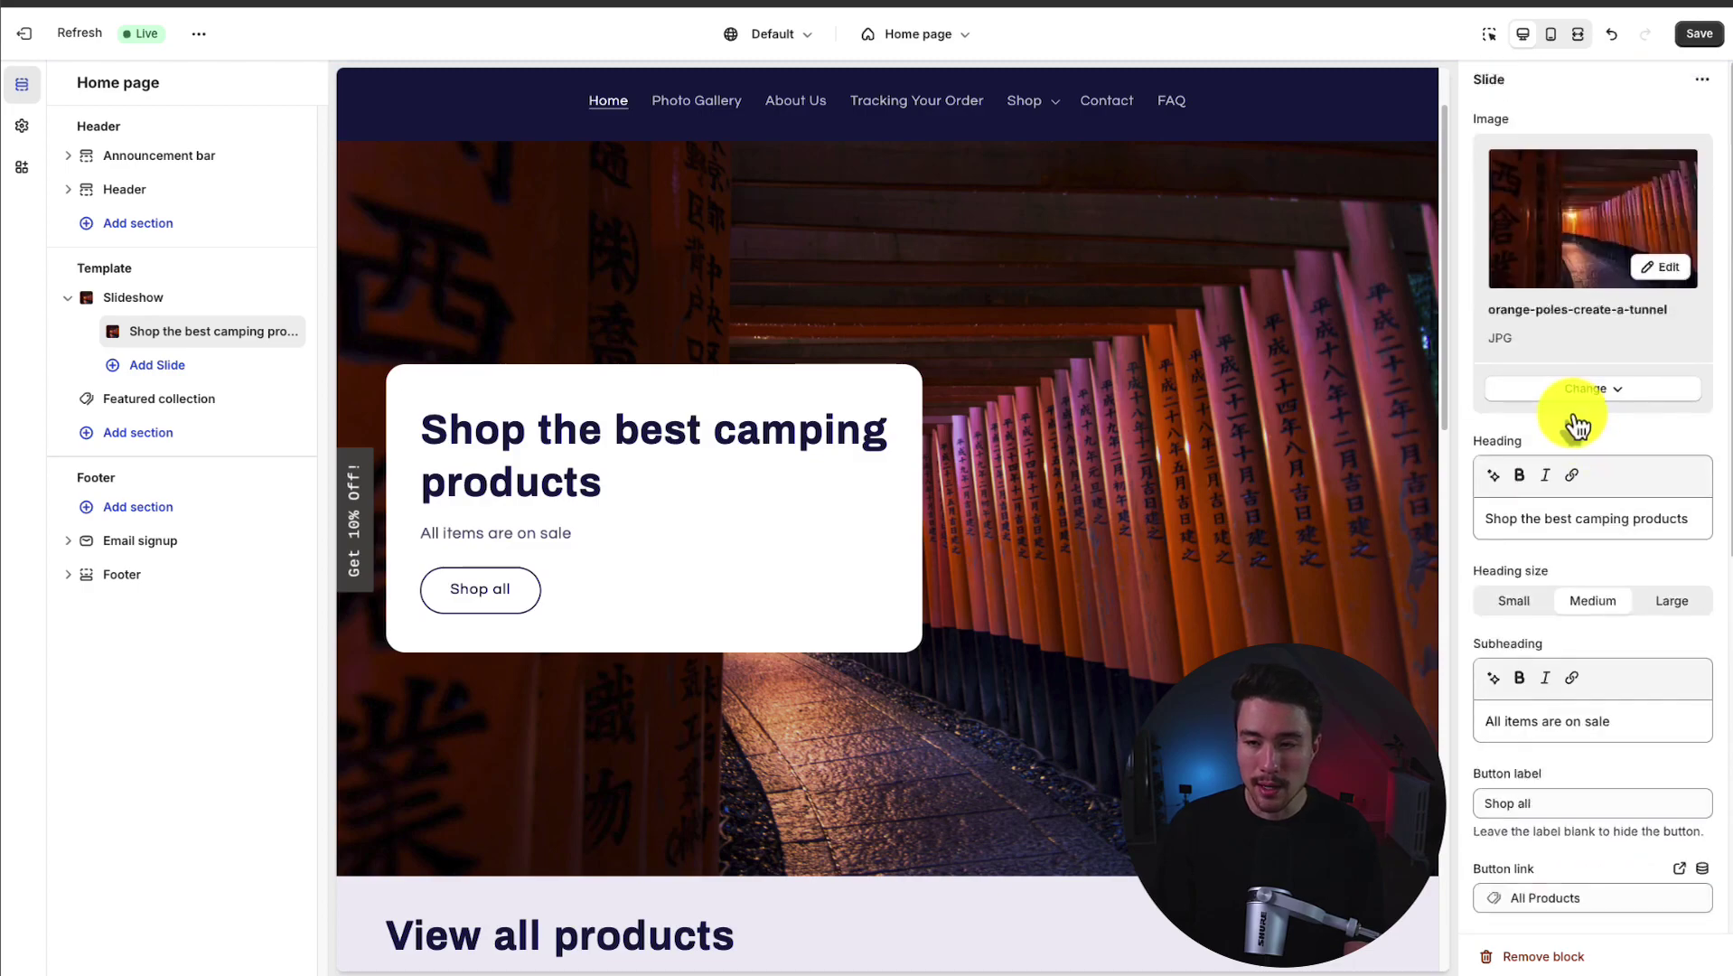
left_click(161, 364)
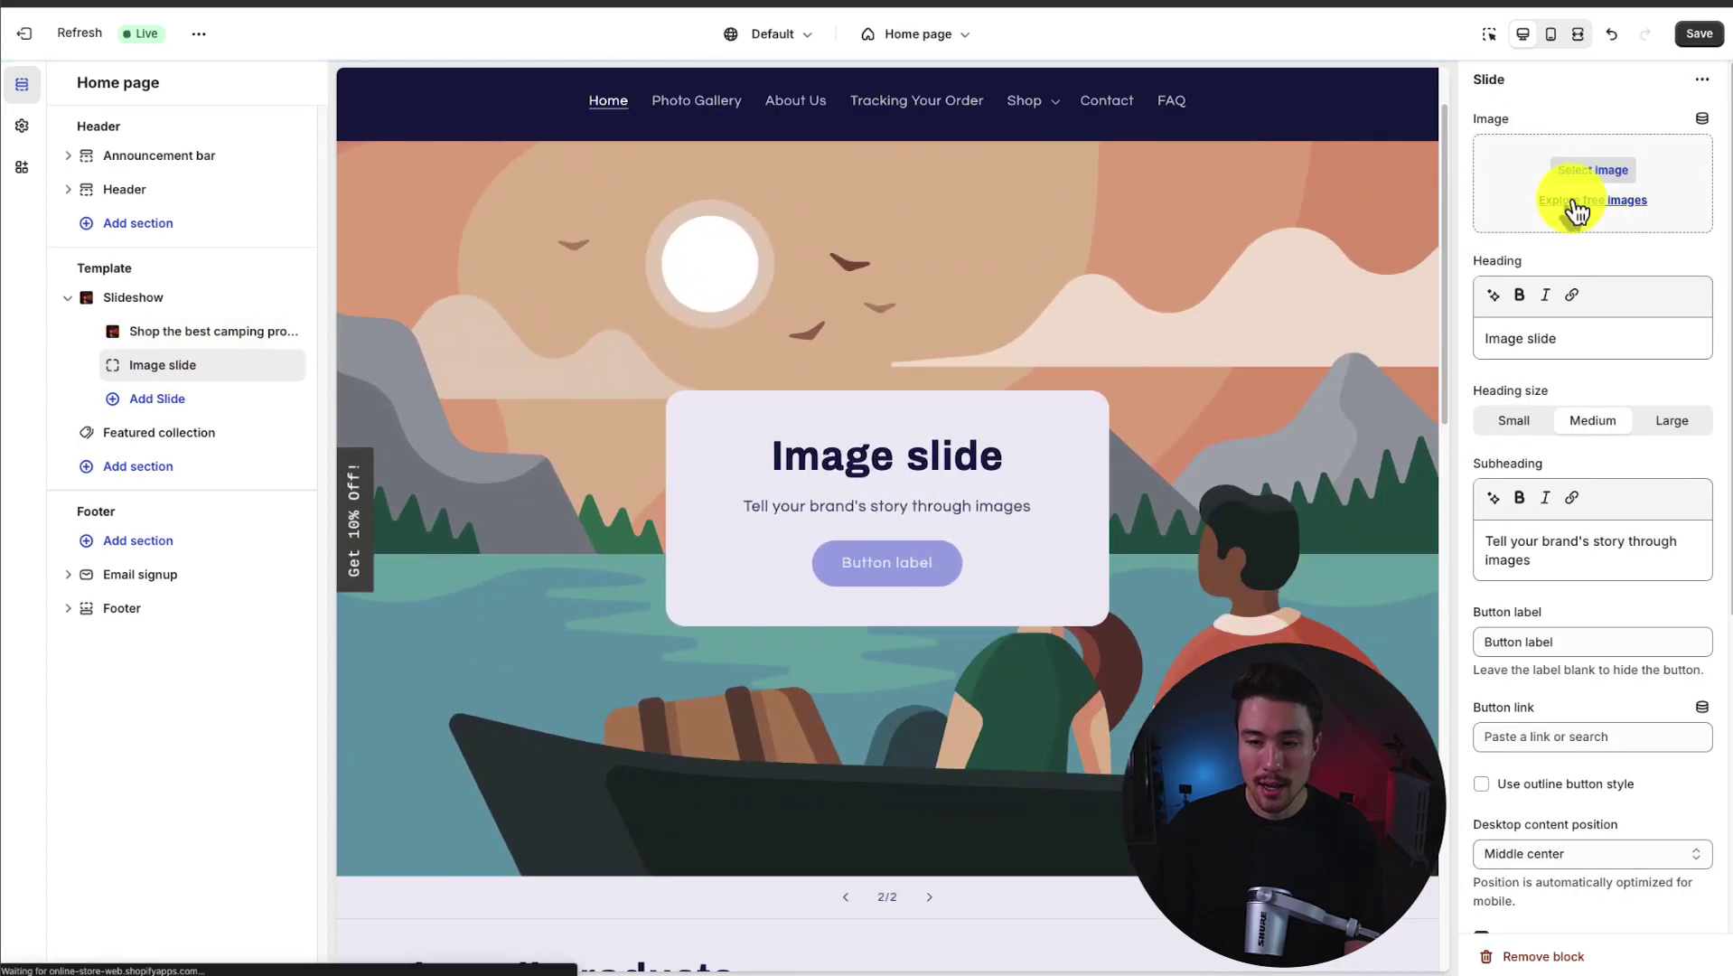
Set the second slide's image to the misty bridge photo from Staff Favorites.
left_click(1577, 202)
left_click(1578, 212)
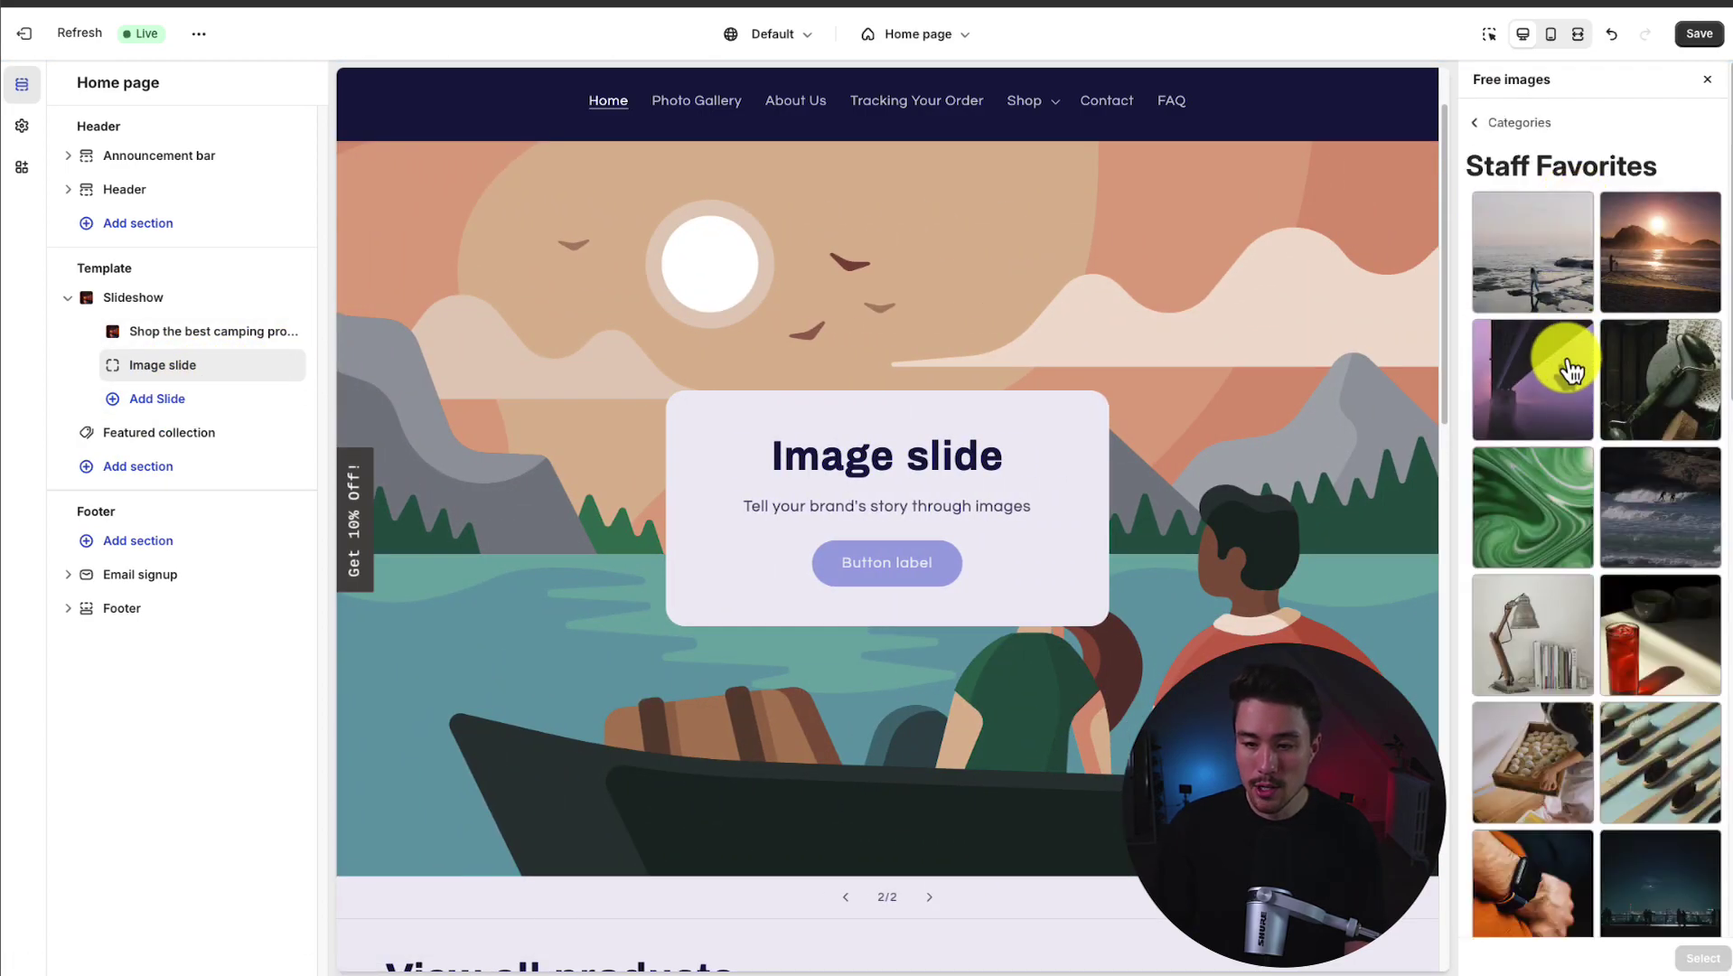
left_click(1565, 378)
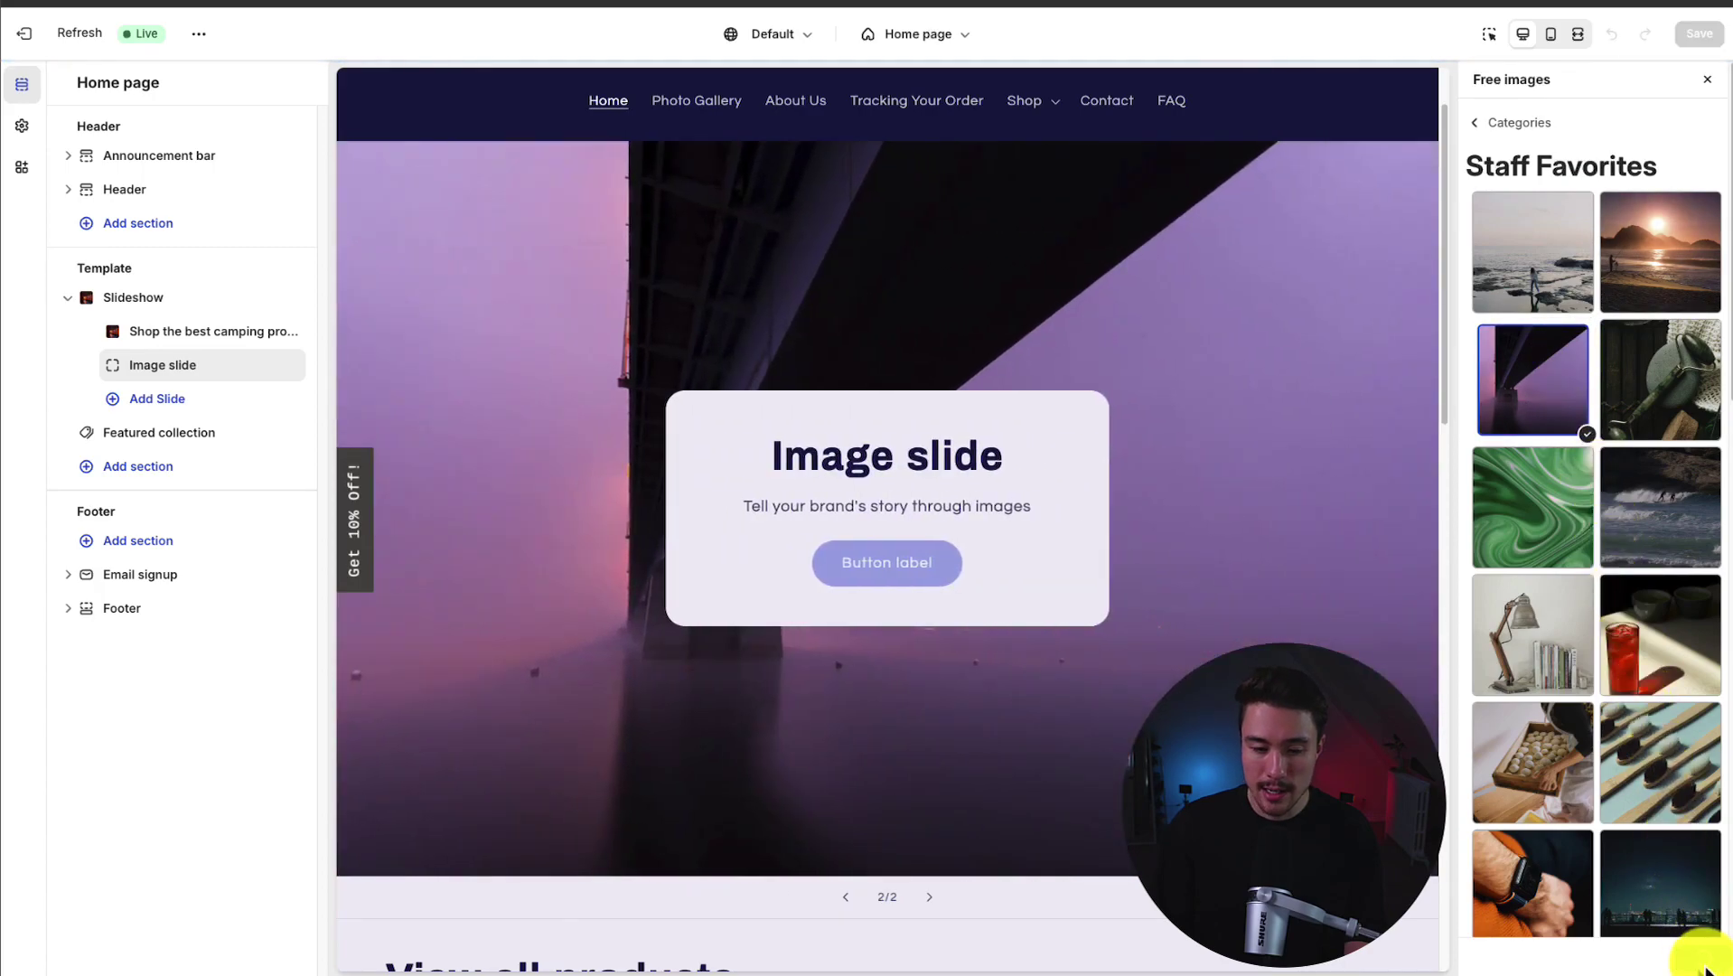
left_click(1702, 958)
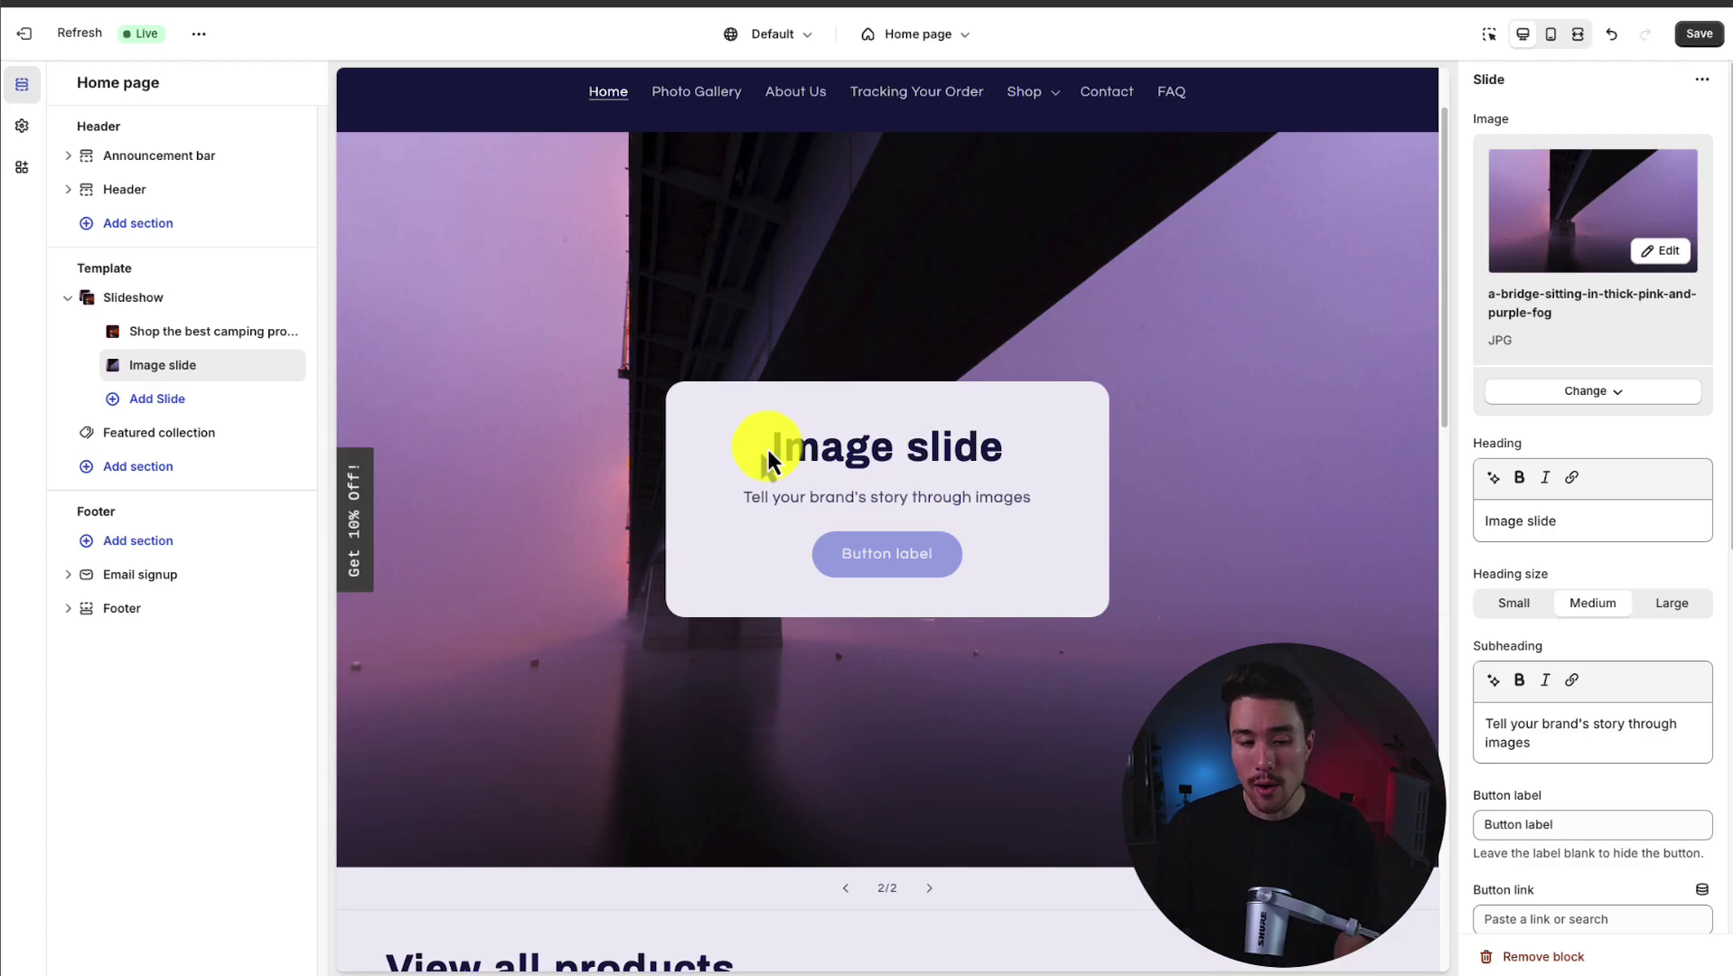
Save the theme changes.
scroll(767, 458, "down", 4)
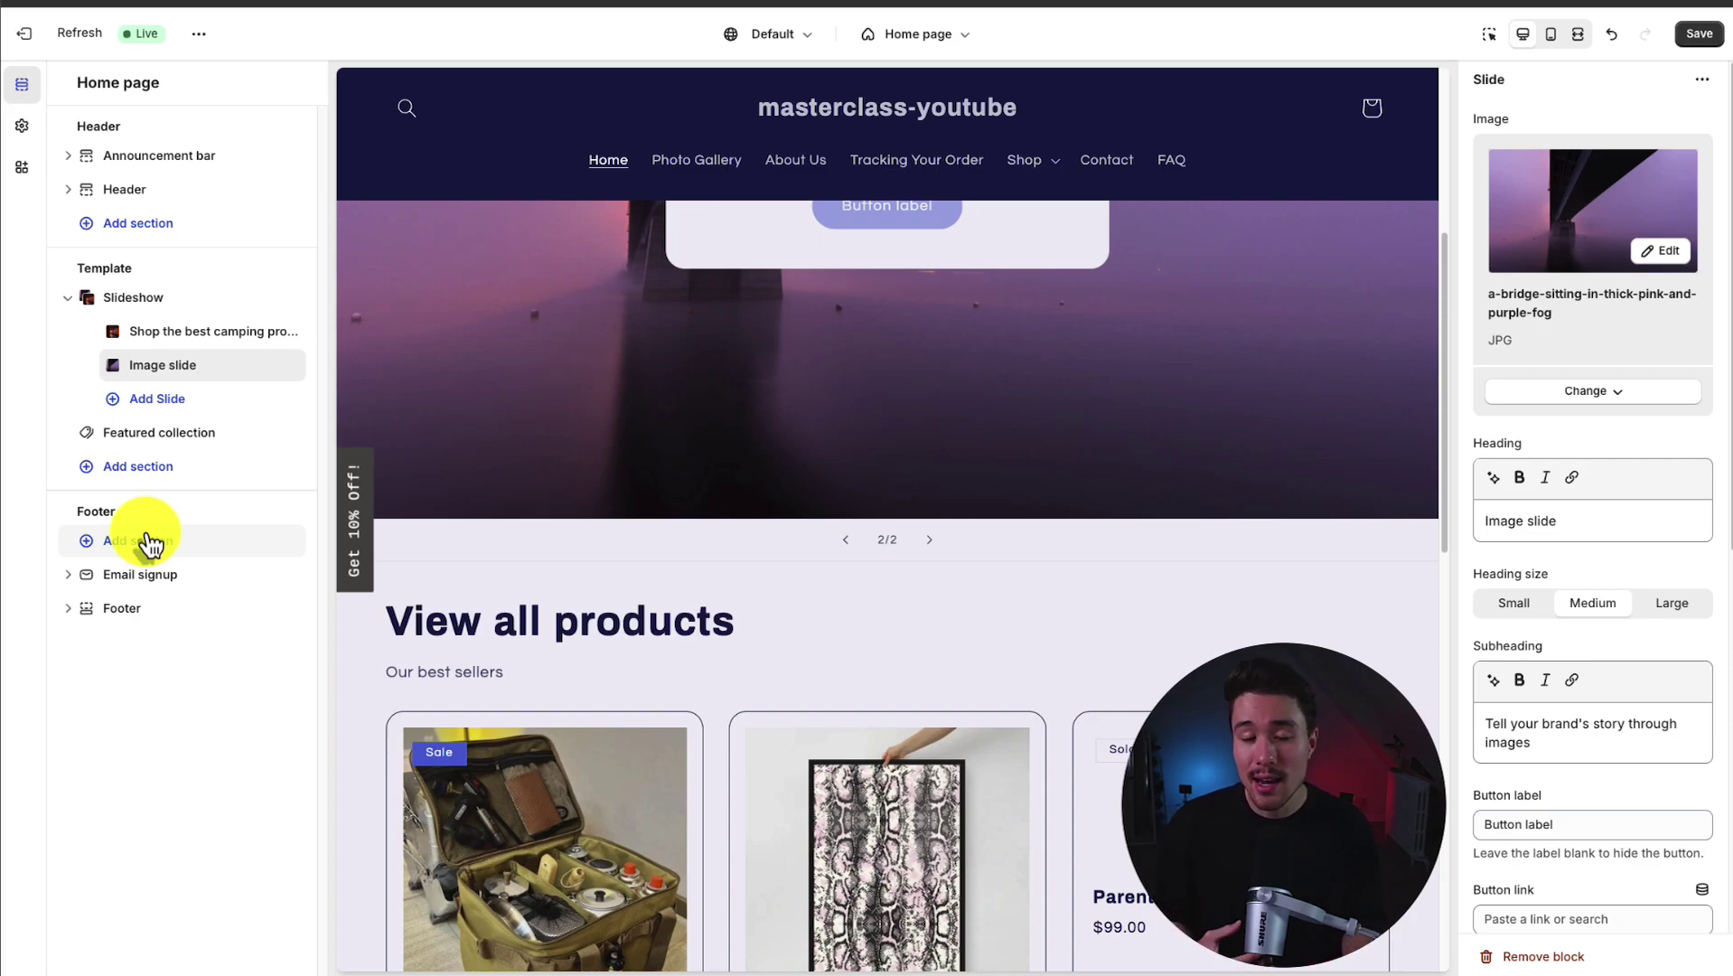
left_click(1695, 44)
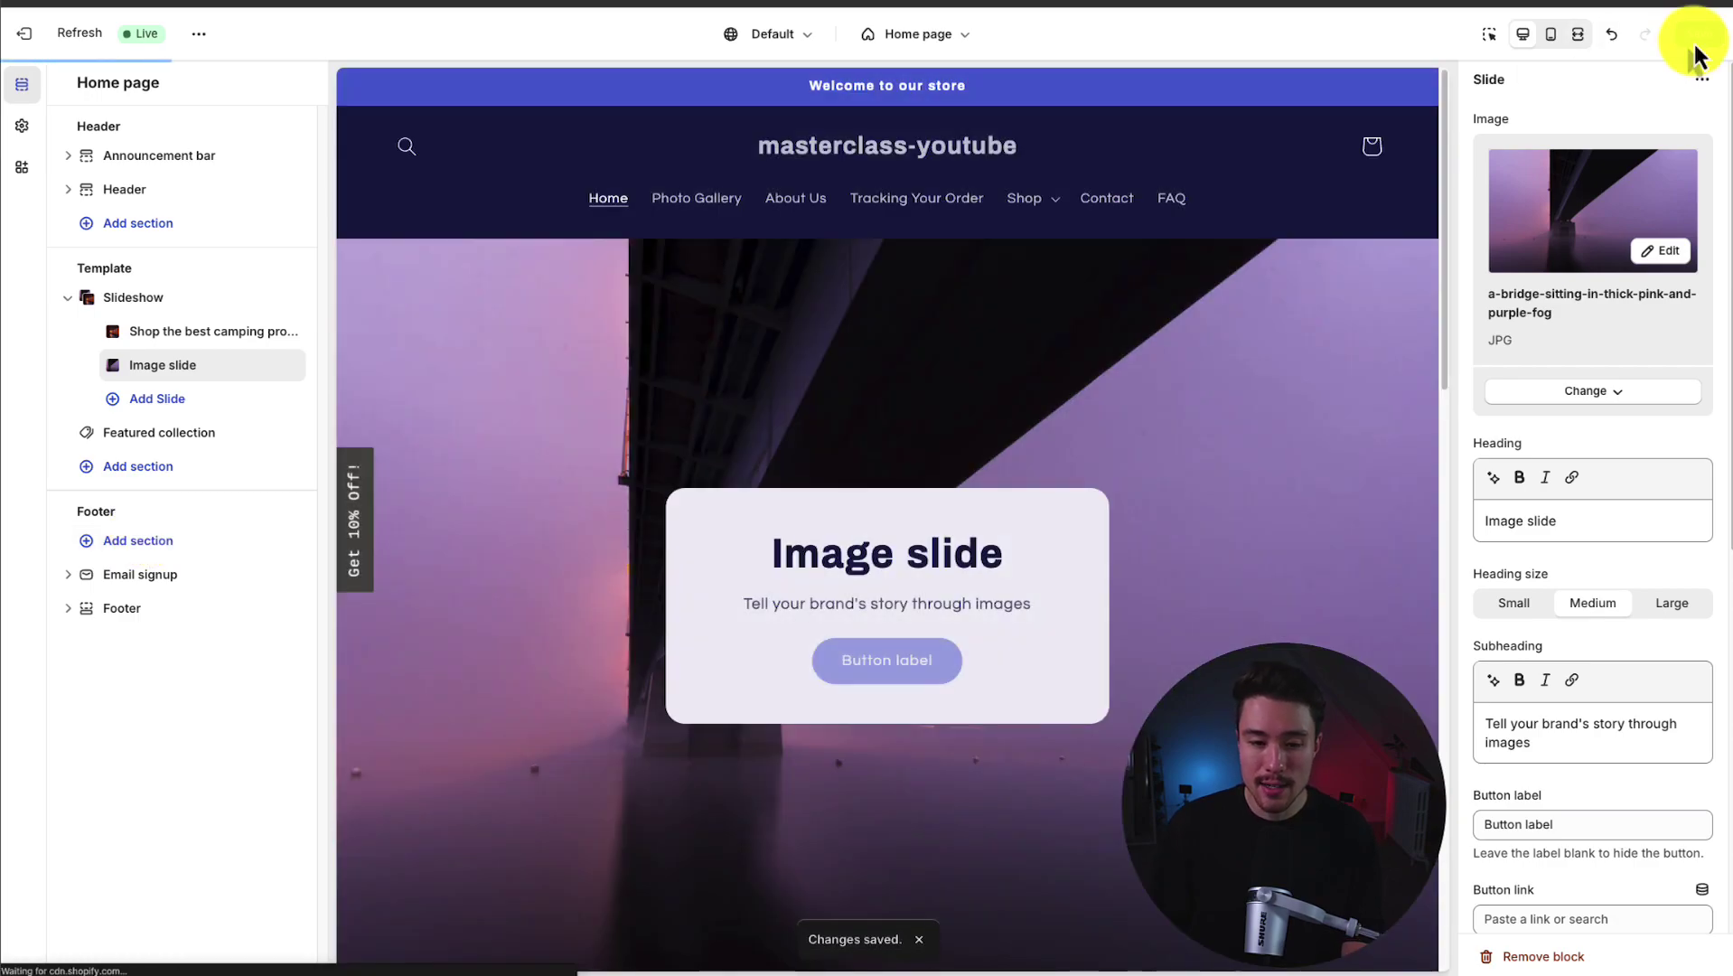
left_click(140, 189)
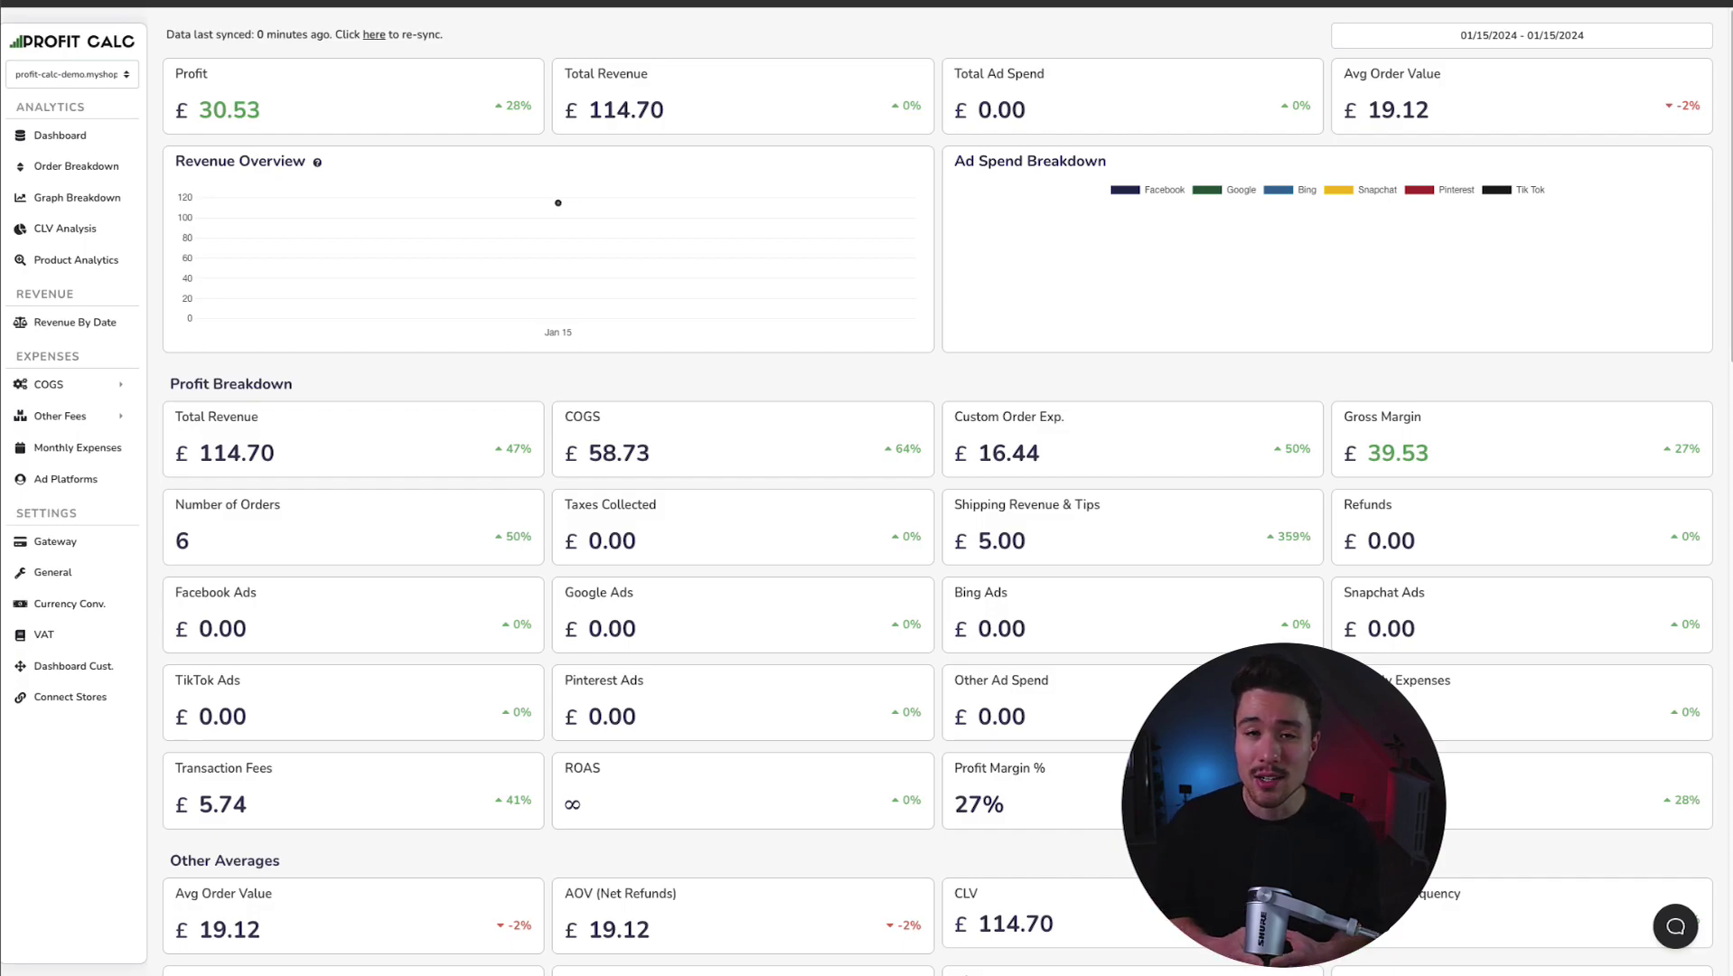
Set the ProfitCalc dashboard date range to the last-7-days preset, 01/09/2024 – 01/15/2024.
left_click(1658, 39)
left_click(1682, 108)
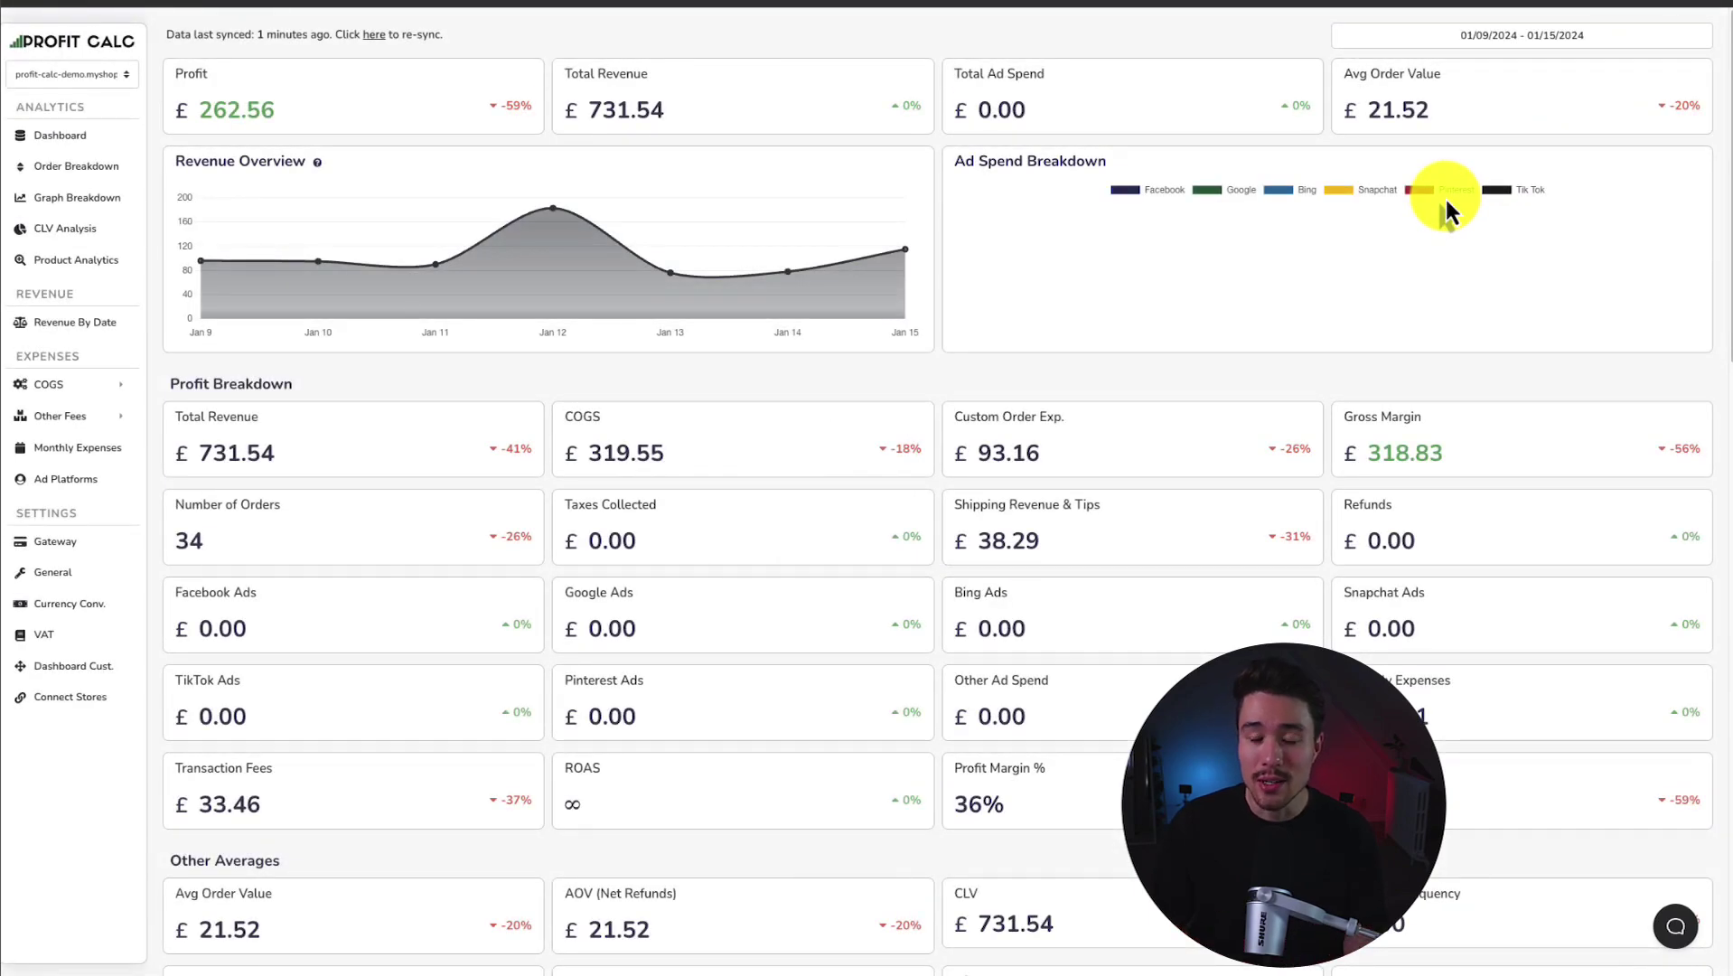
scroll(1717, 167, "down", 2)
left_click_drag(1717, 171, 1728, 91)
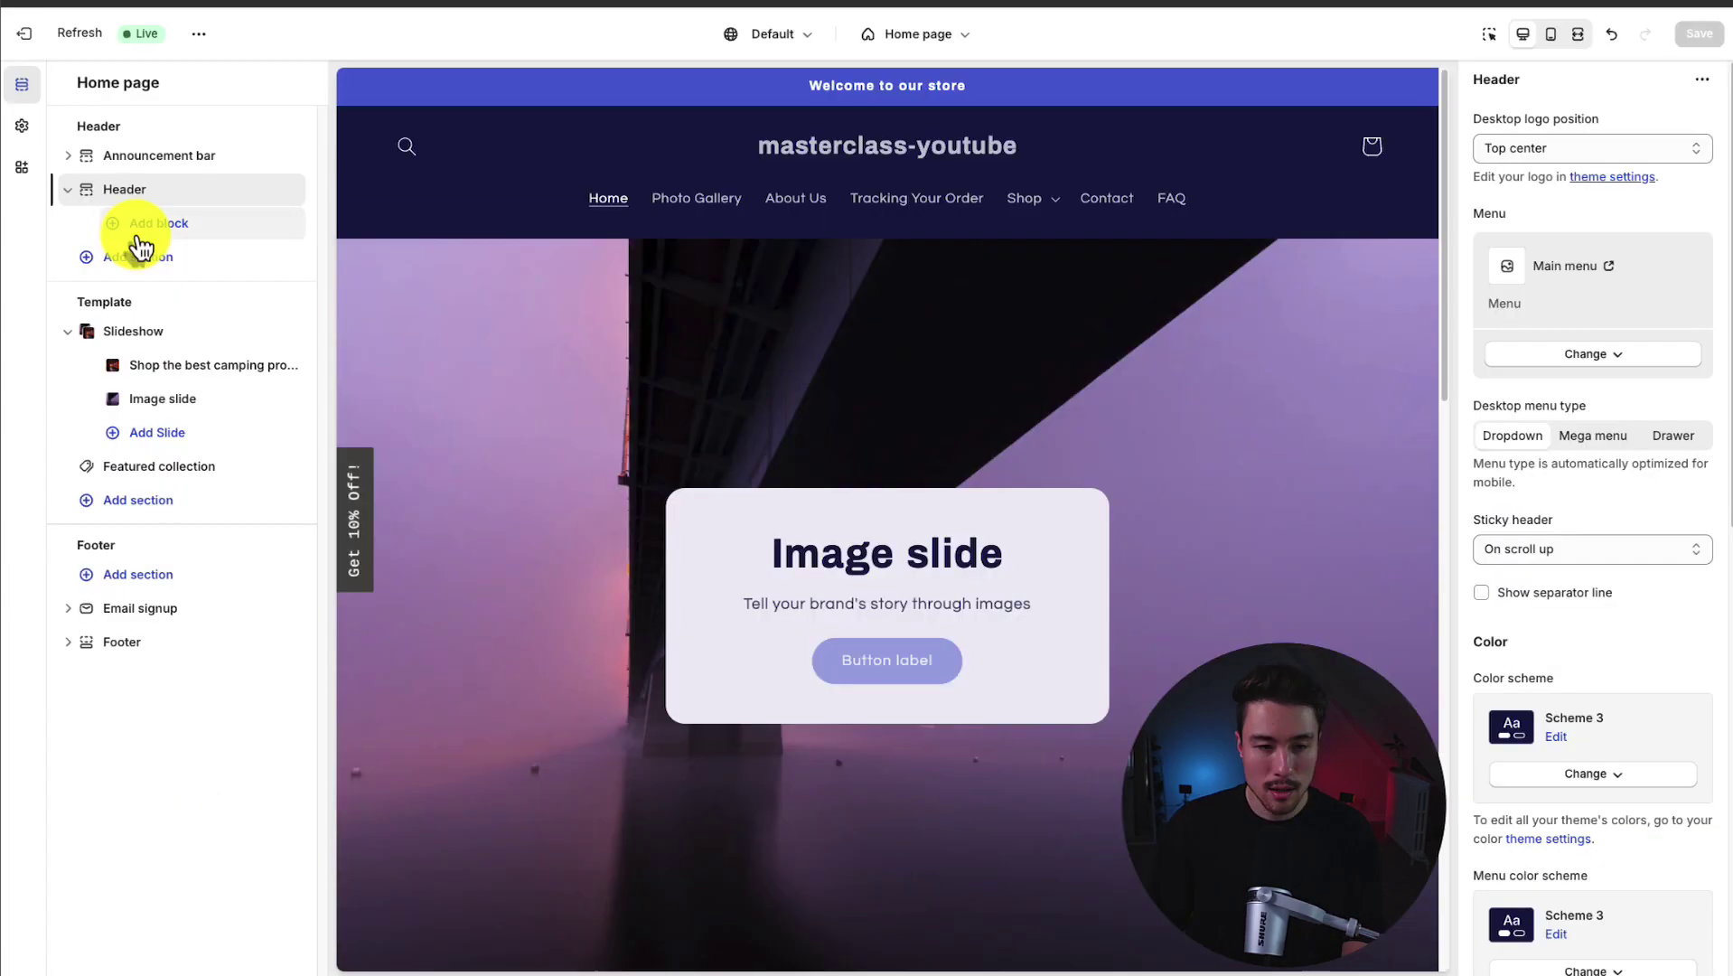
left_click(136, 226)
left_click(126, 866)
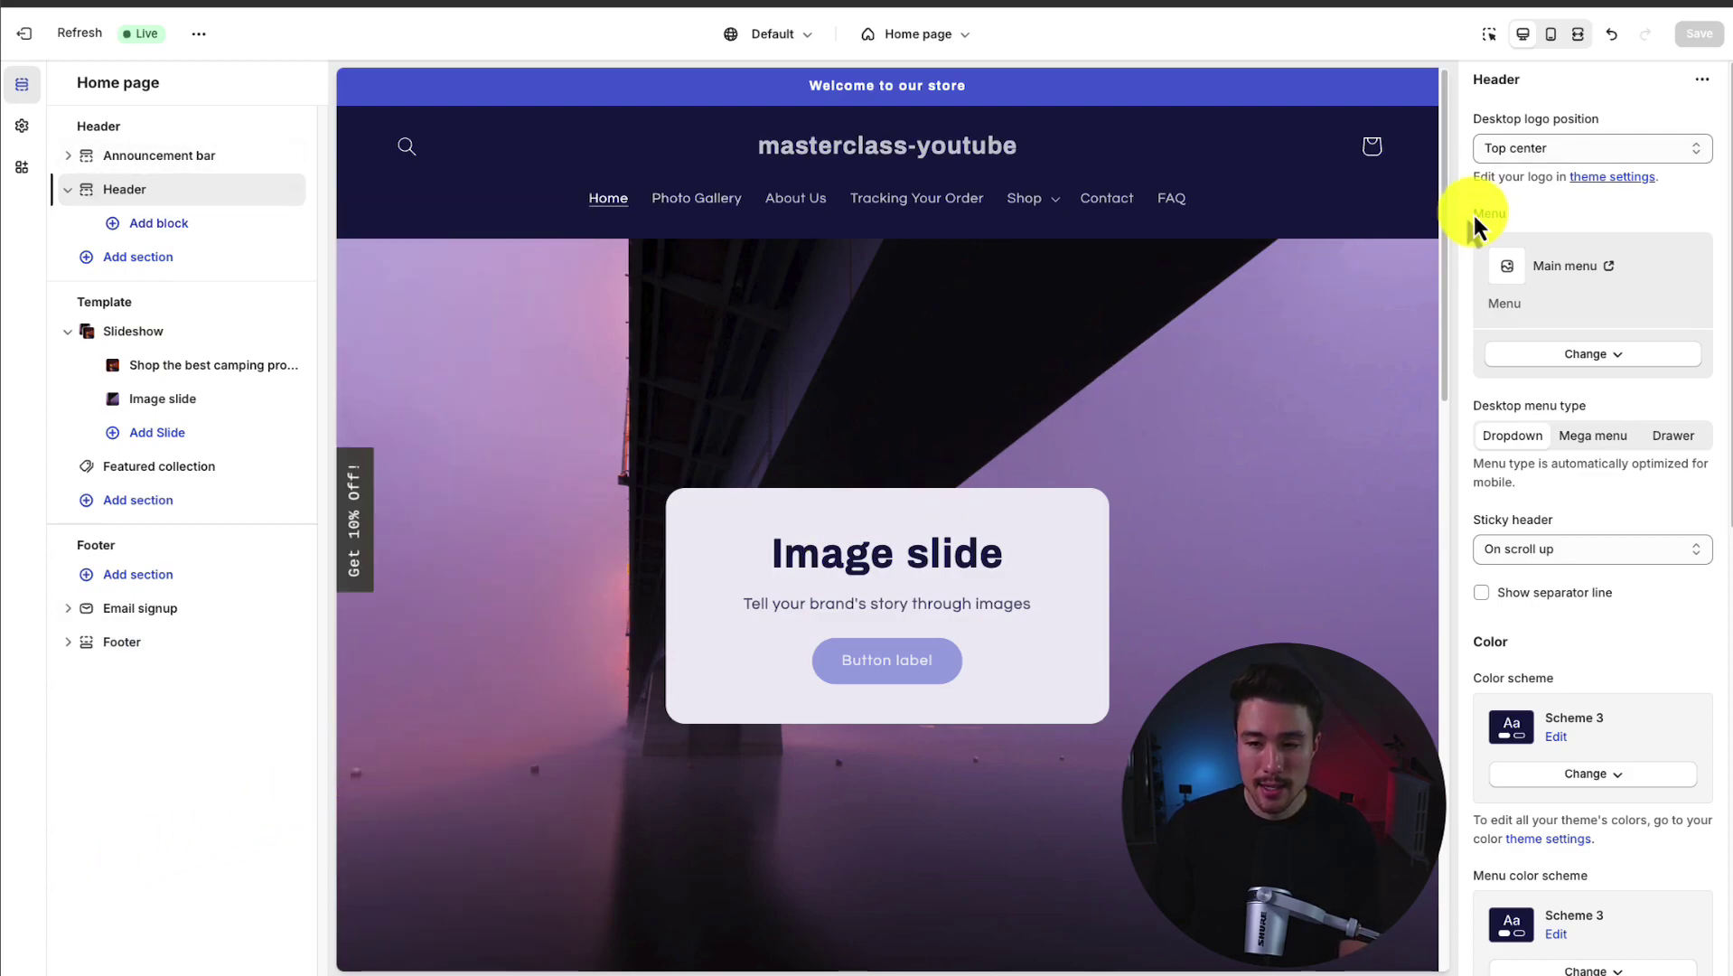
left_click(1633, 362)
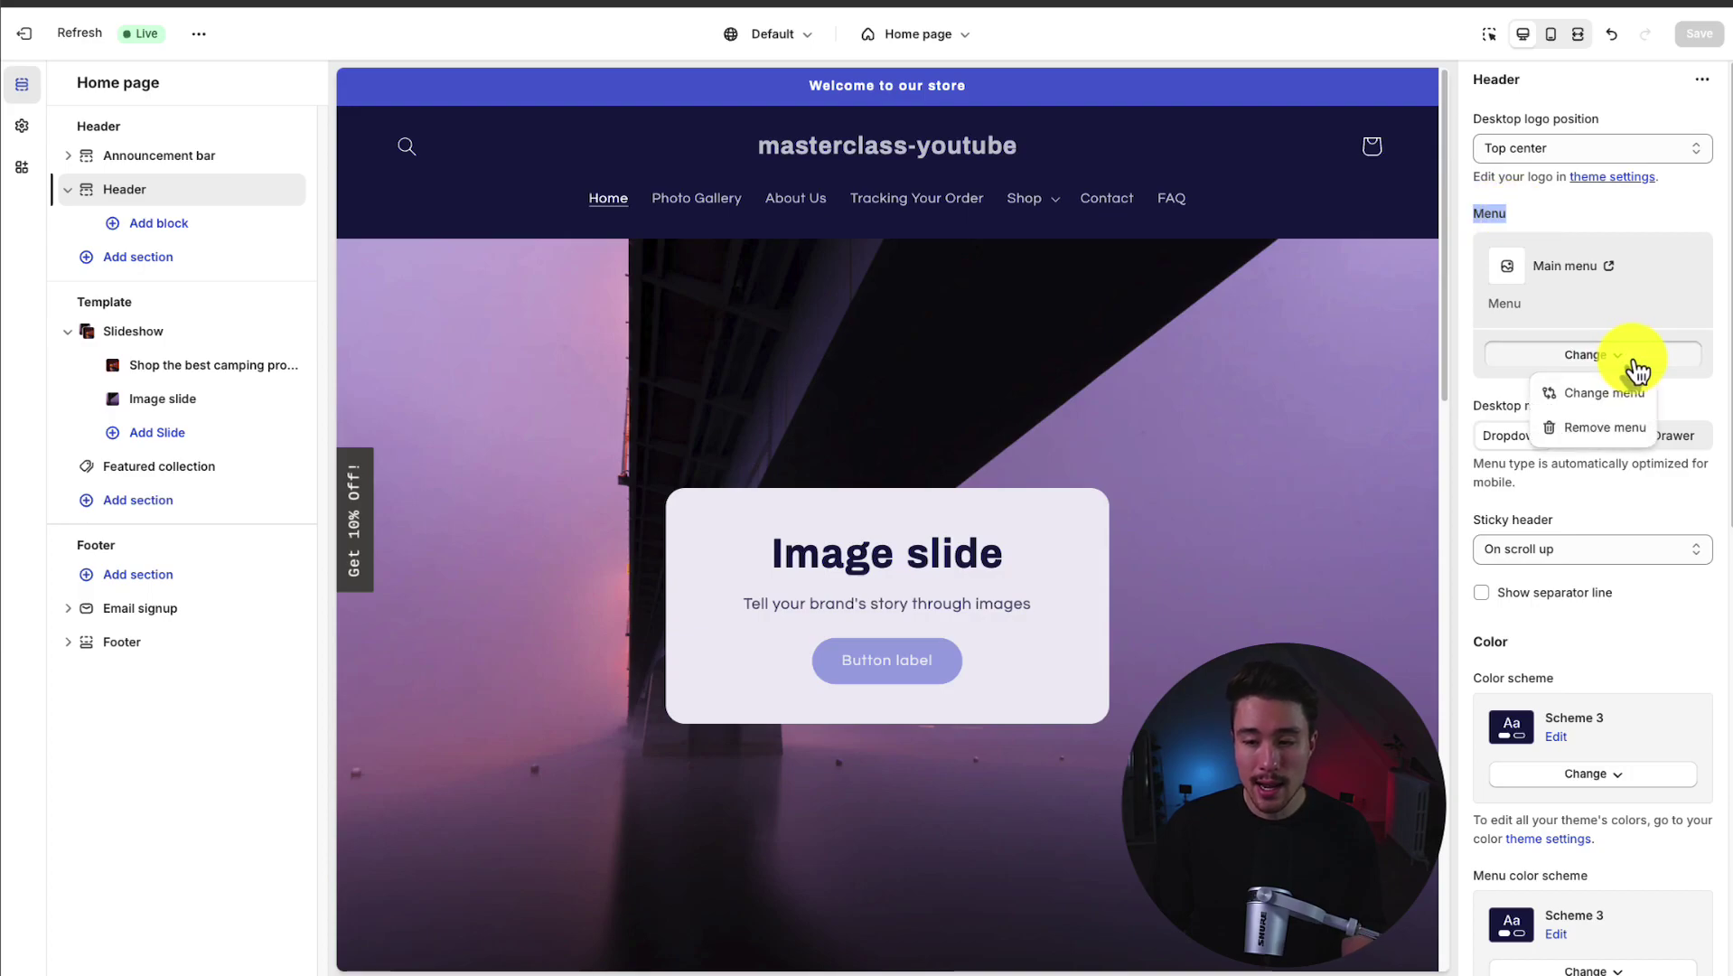
left_click(1606, 430)
left_click(1583, 242)
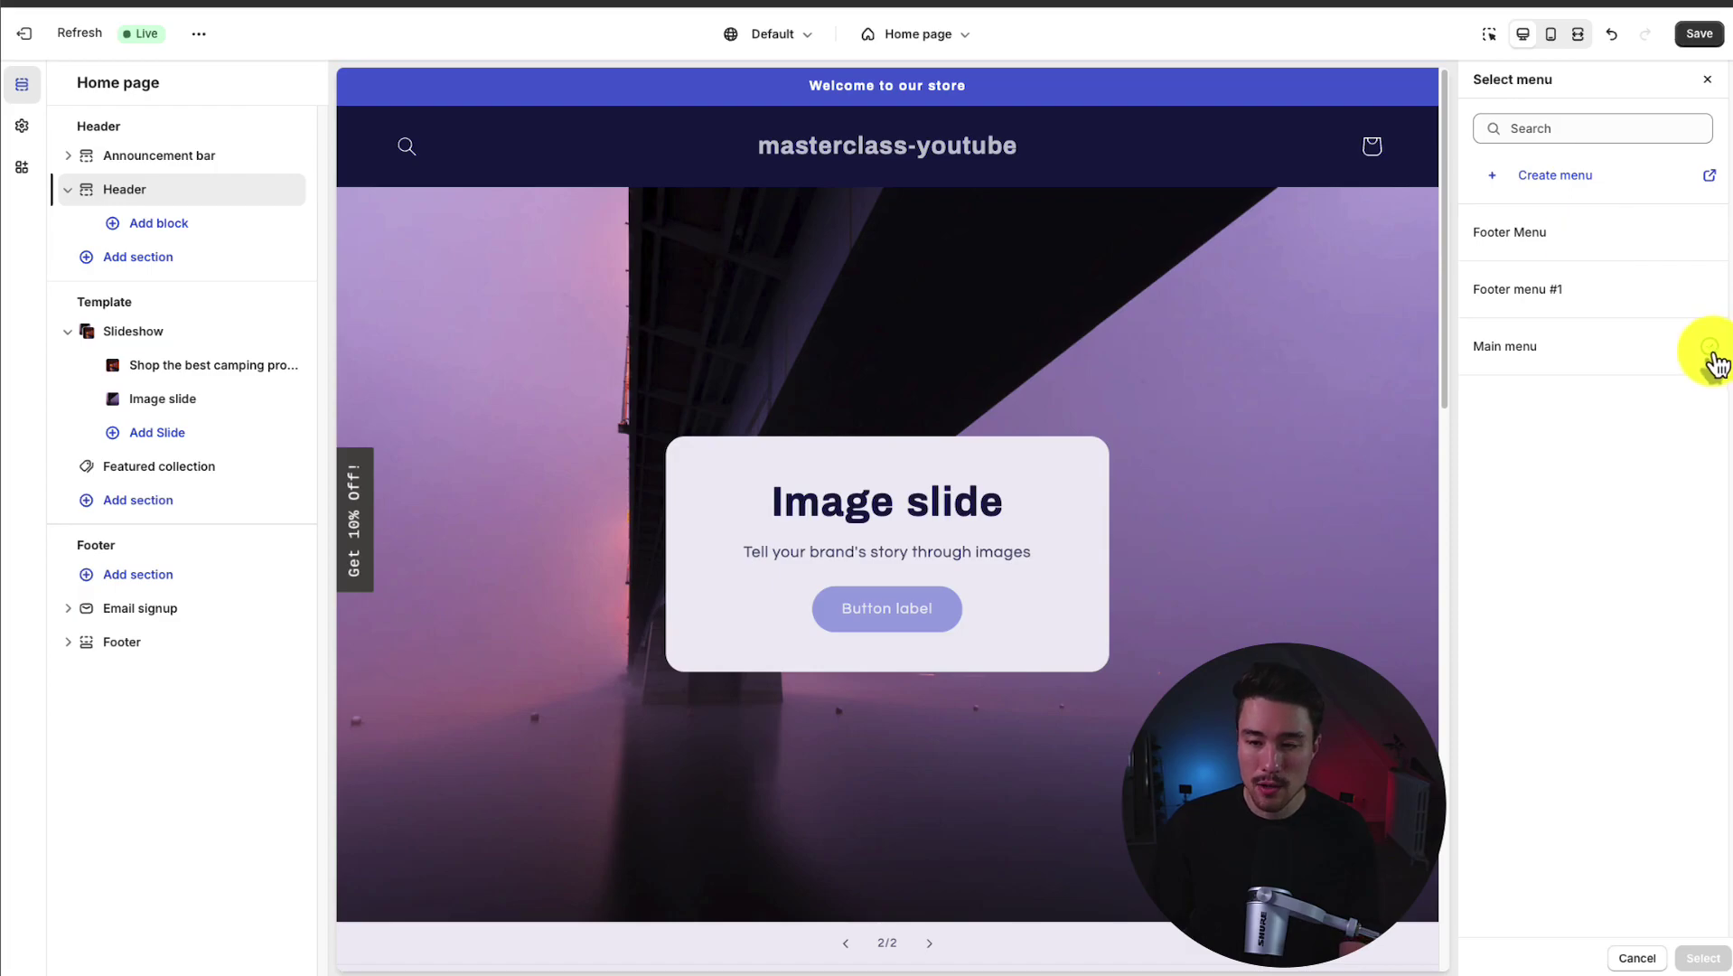
left_click(1713, 357)
left_click(1703, 956)
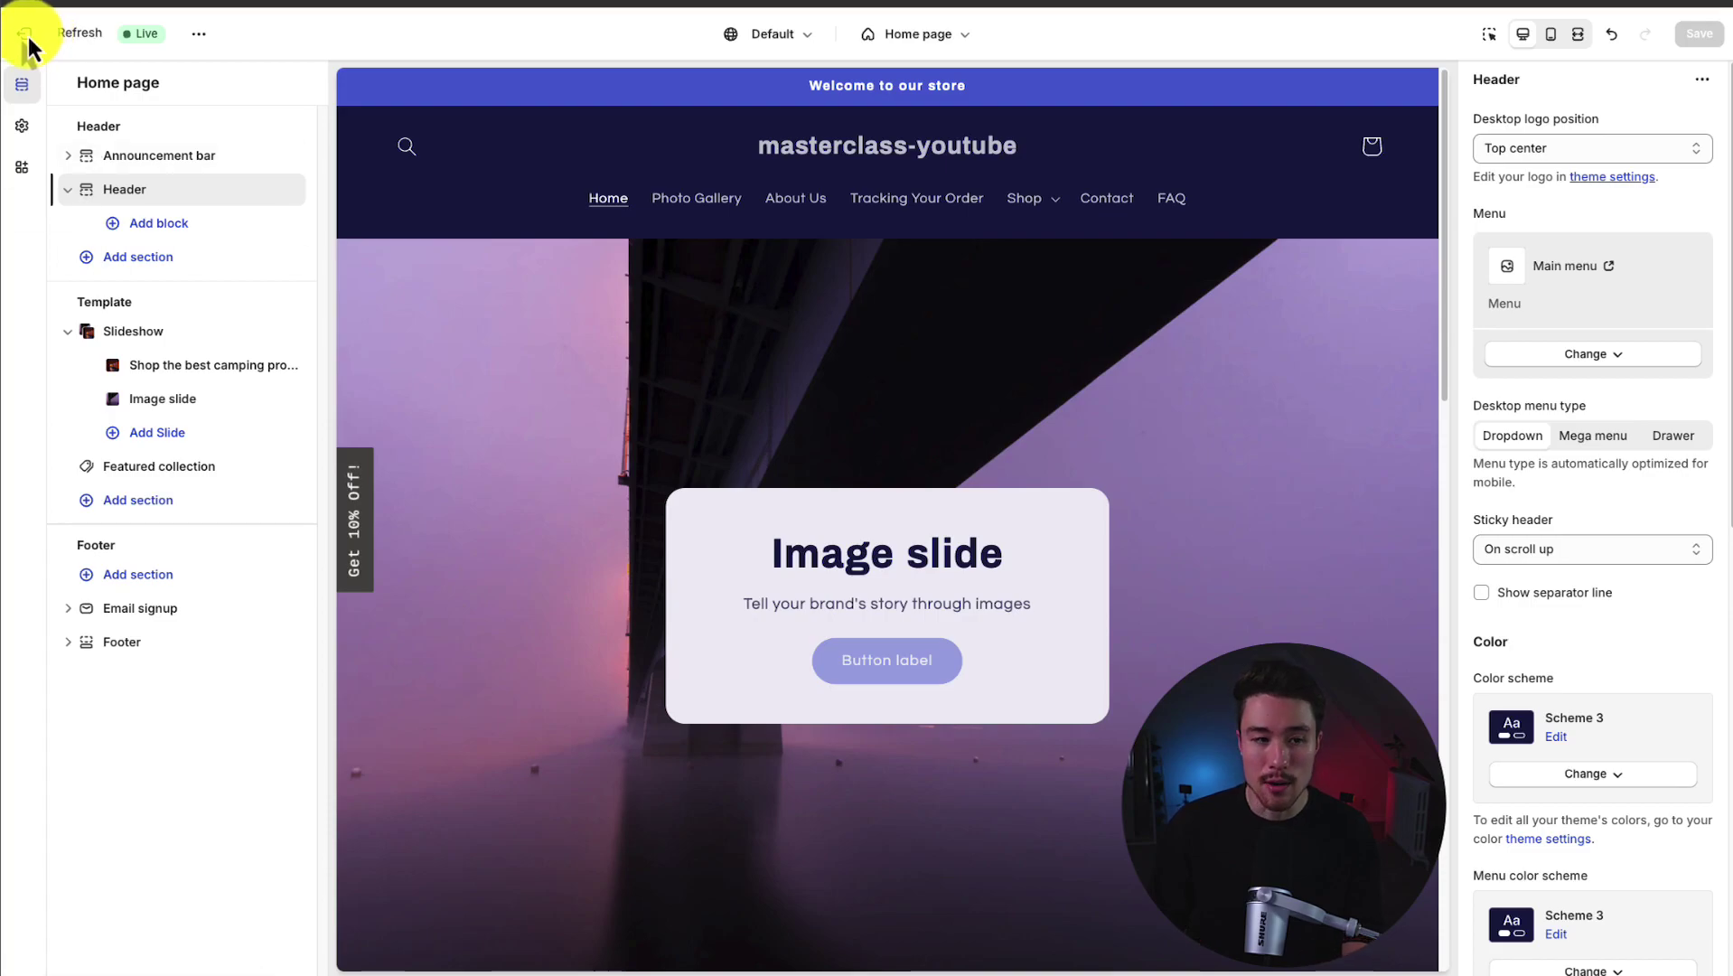
Exit the theme editor and open the Main menu in Navigation, leaving its items unchanged.
left_click(26, 39)
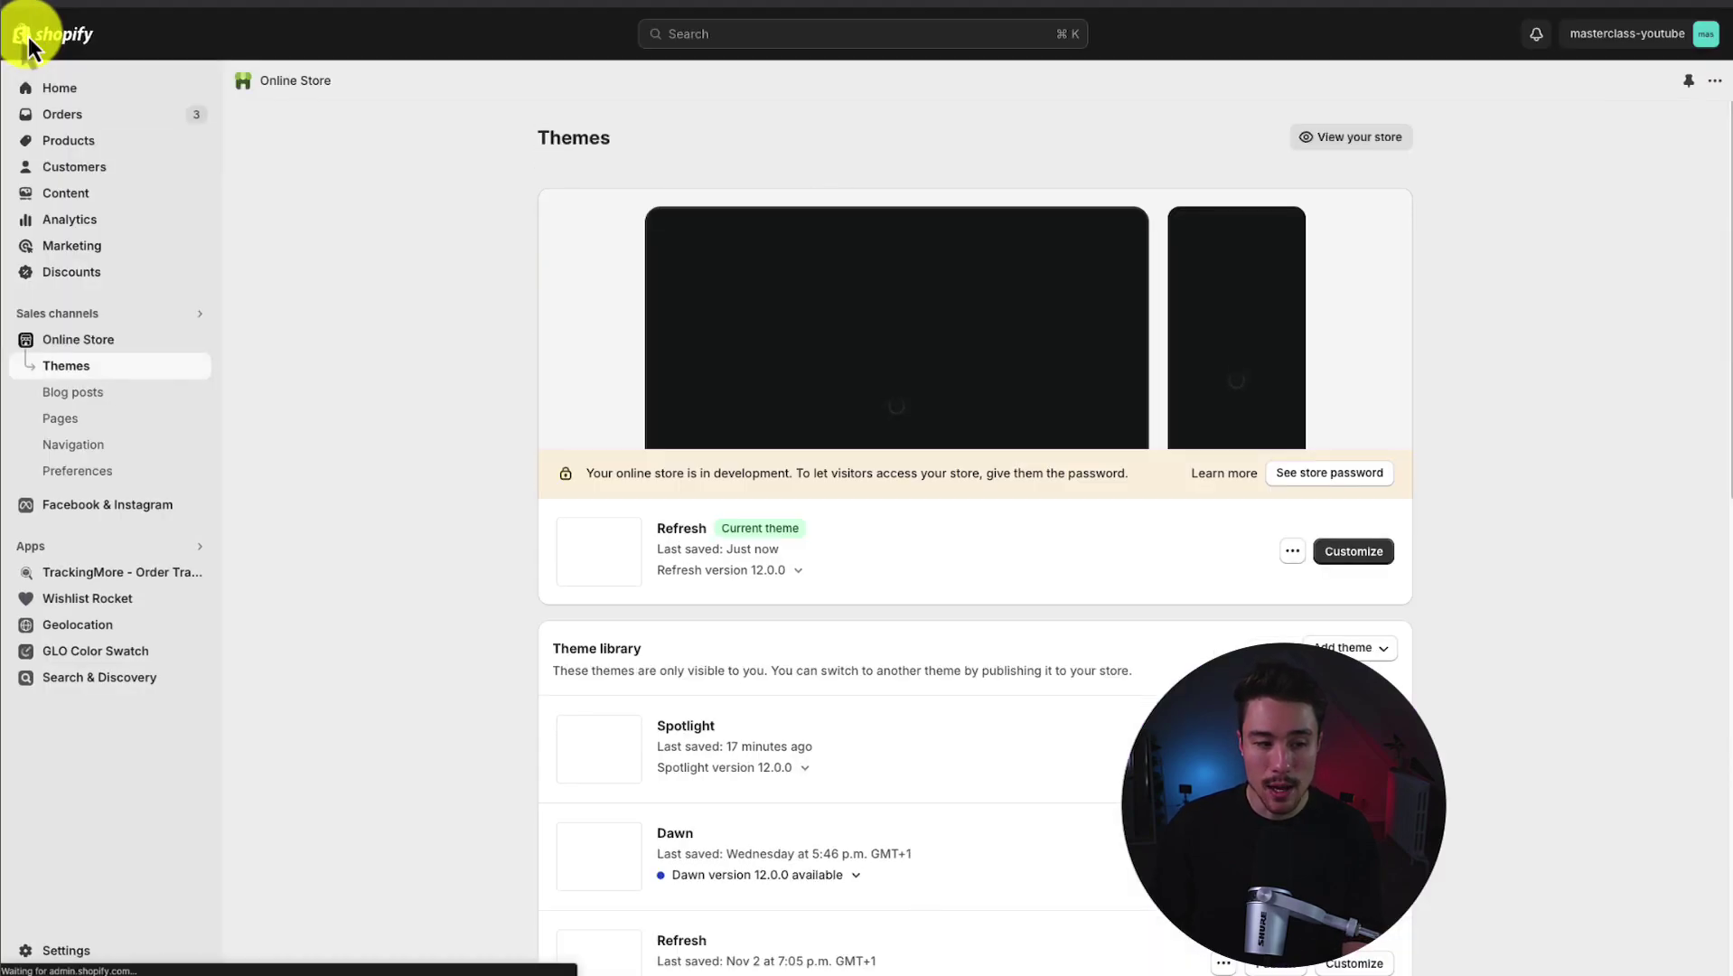
left_click(80, 448)
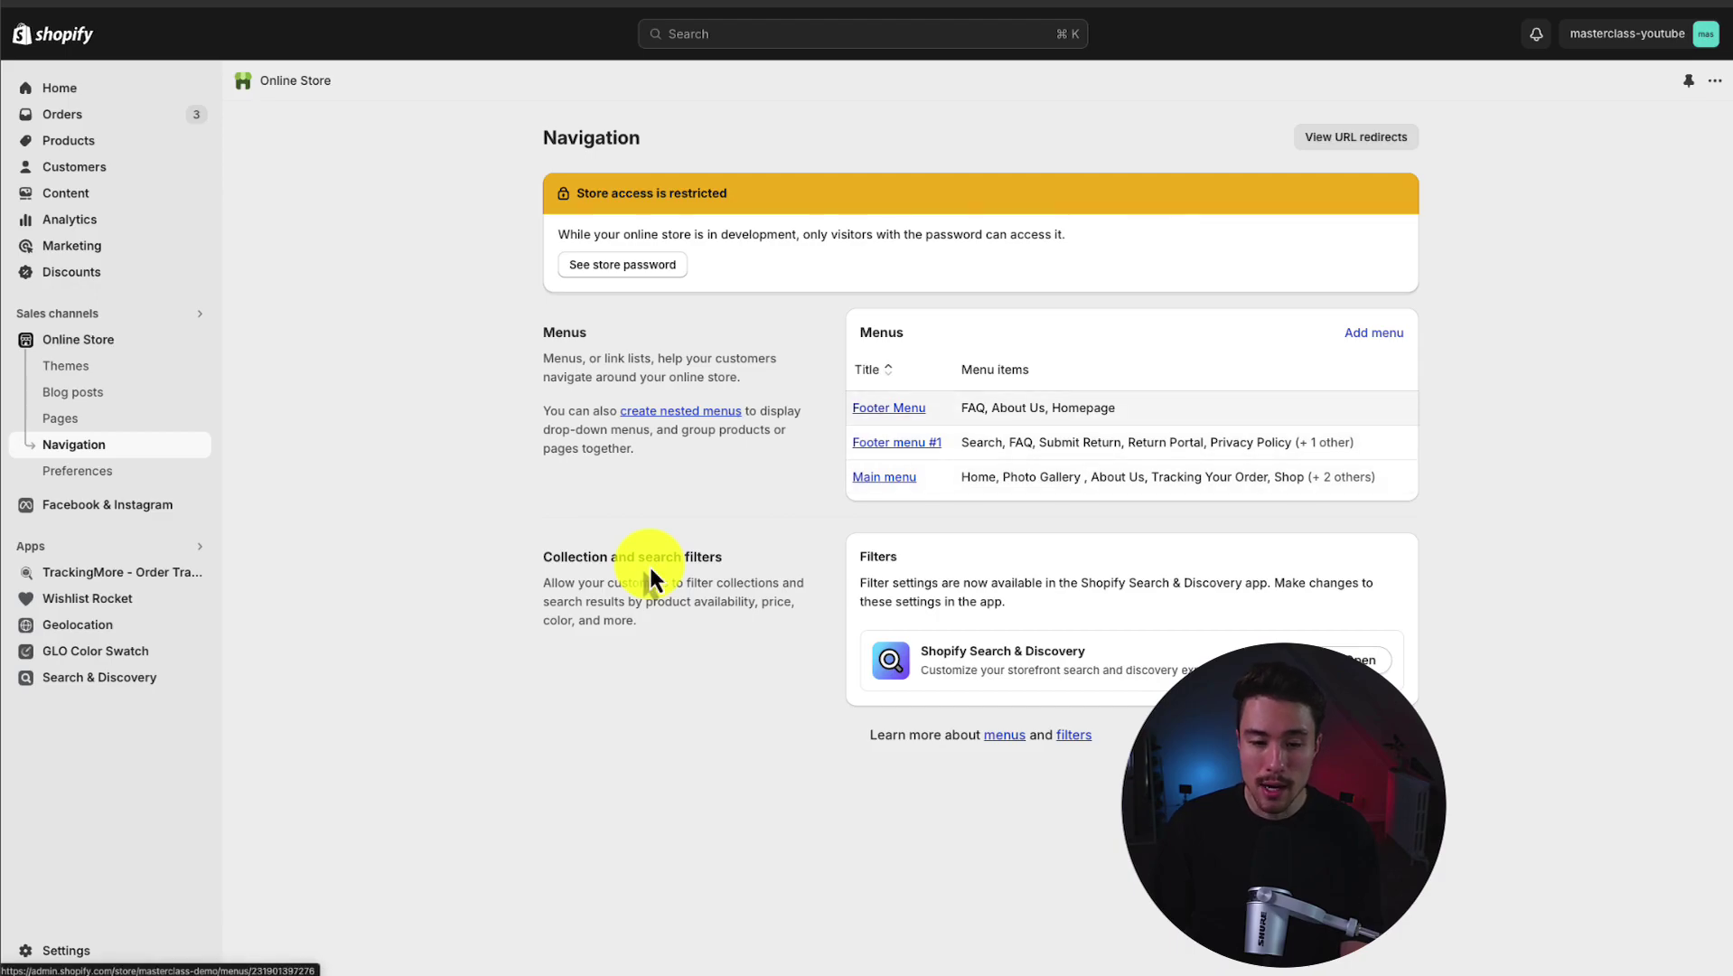
left_click(870, 479)
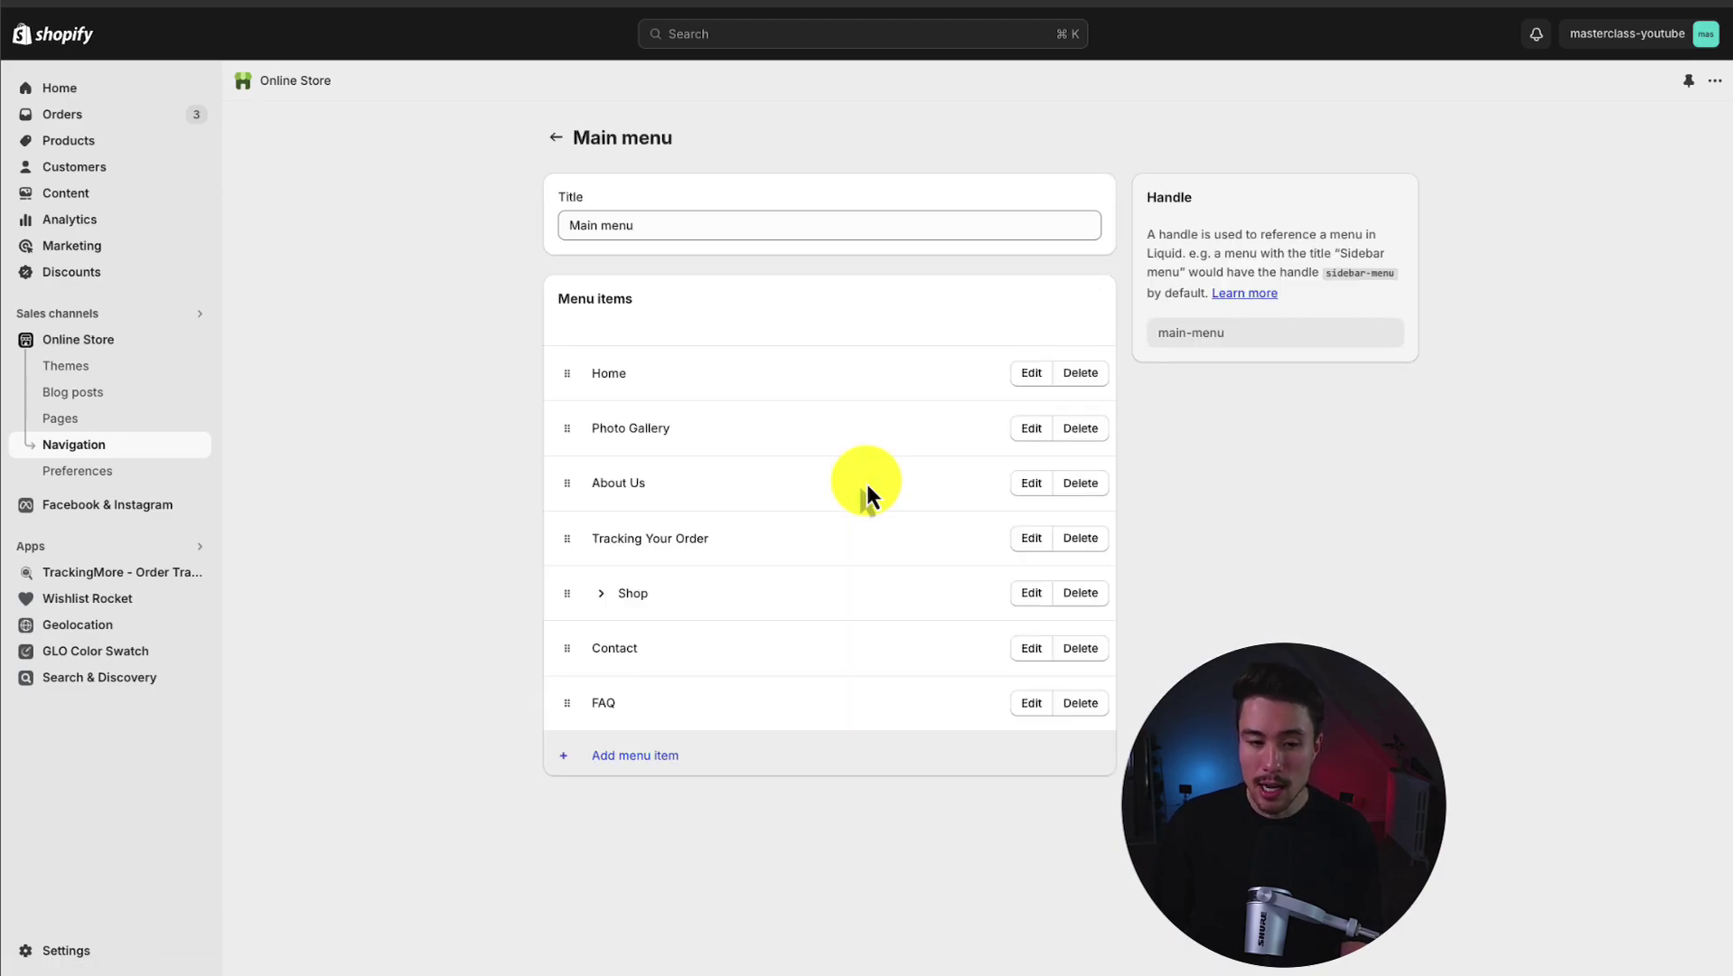
left_click(662, 768)
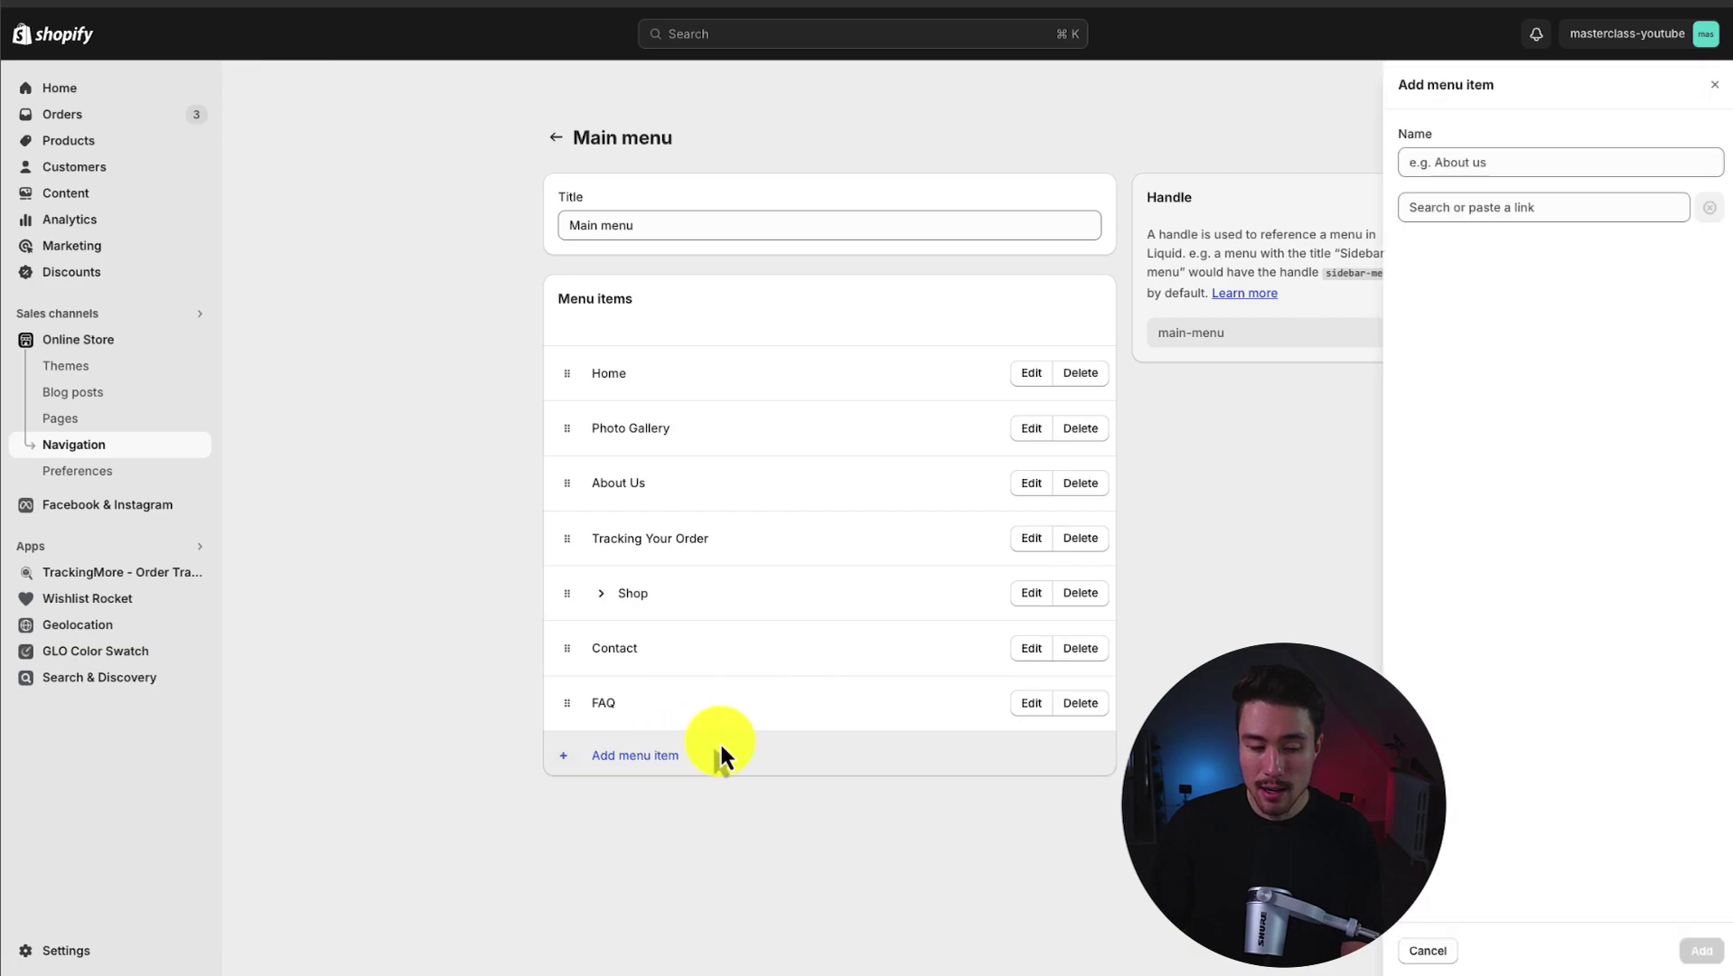
left_click(1202, 648)
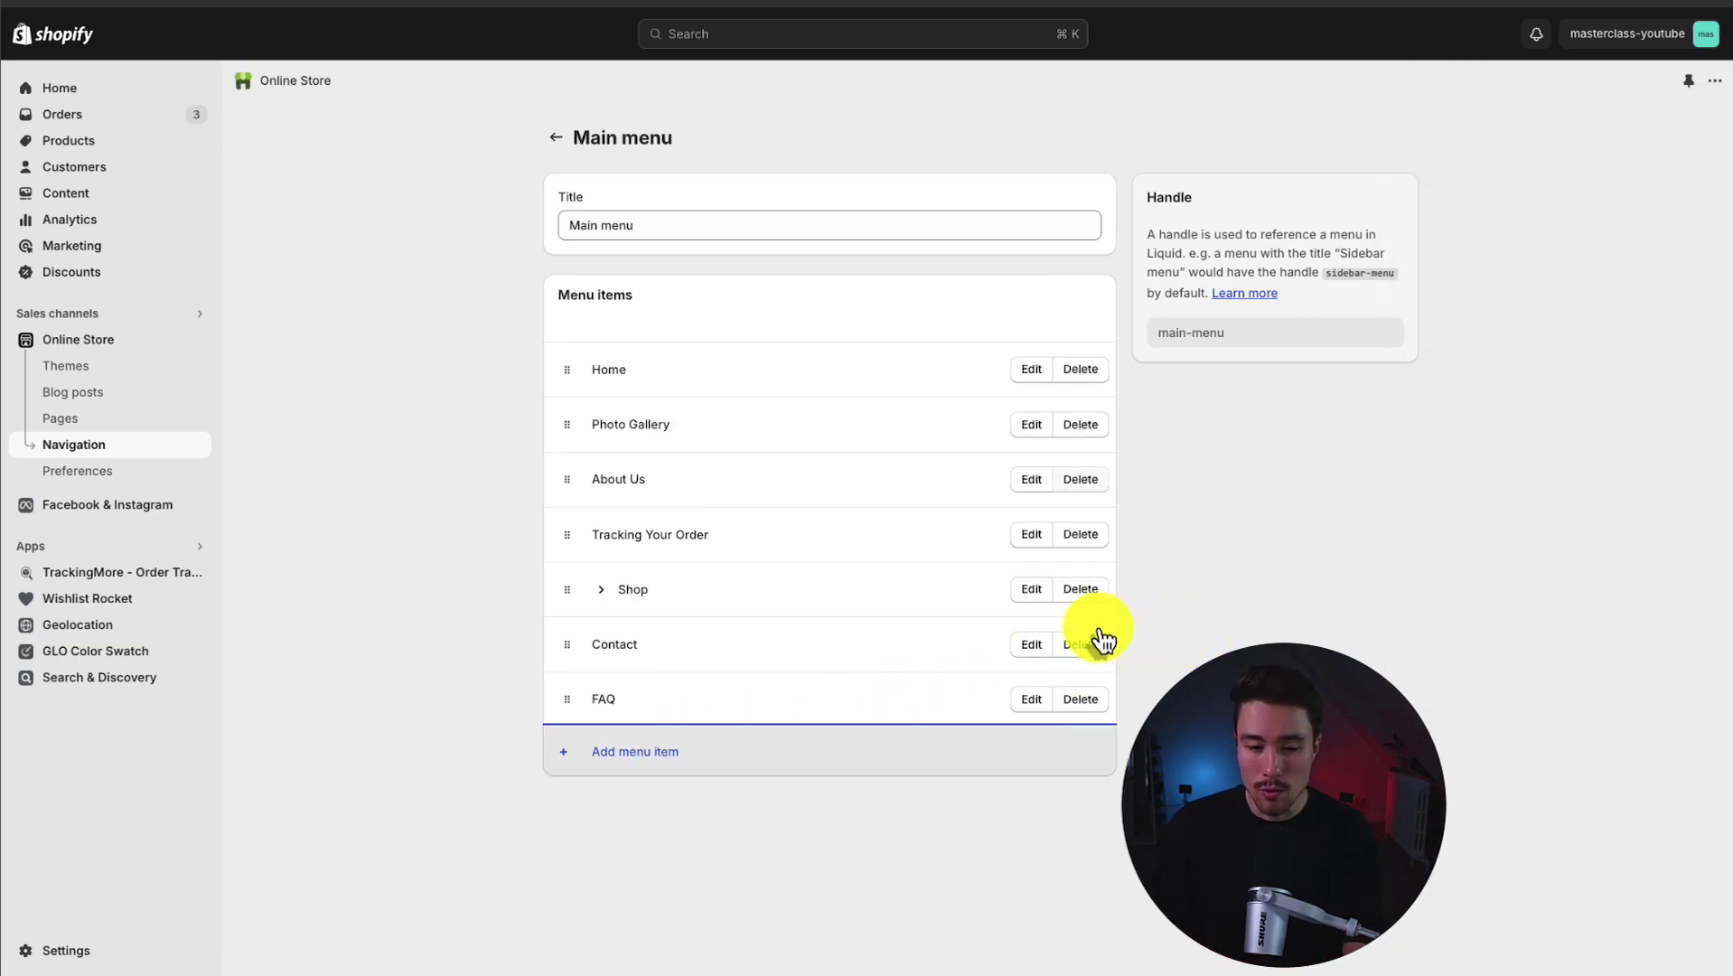
mouse_move(569, 589)
left_mouse_down()
mouse_move(681, 539)
mouse_move(553, 468)
mouse_move(560, 605)
left_mouse_up()
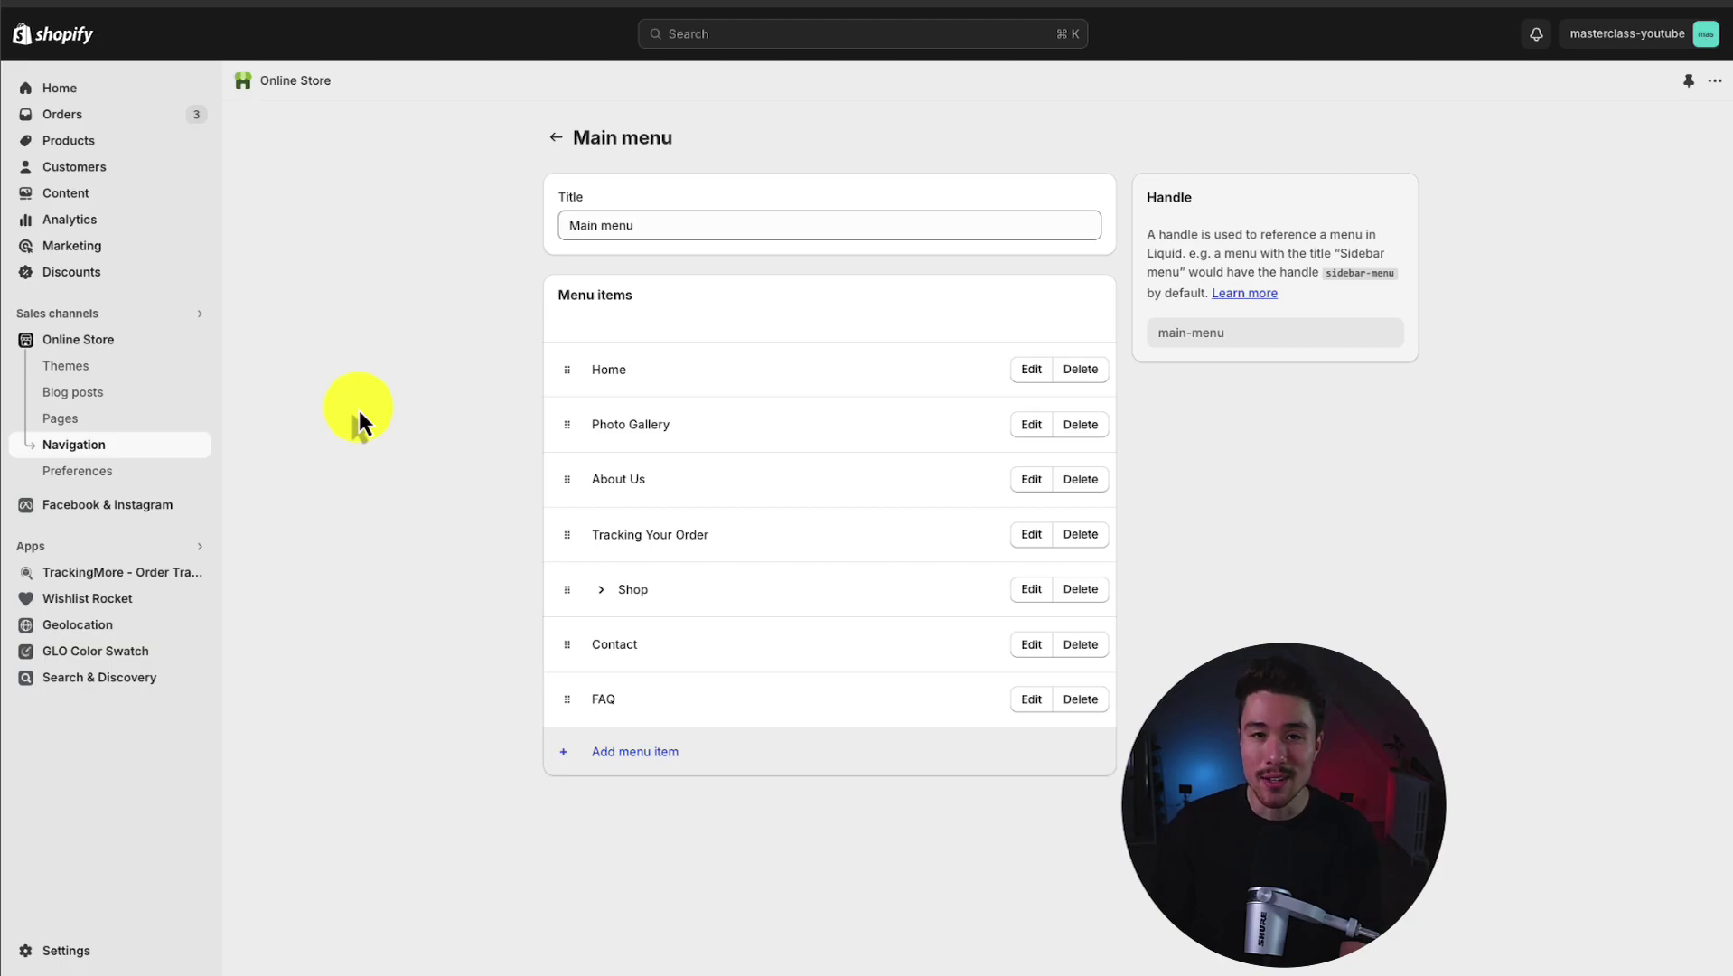
Reopen the current theme's editor from the Themes list and select the announcement bar.
left_click(72, 366)
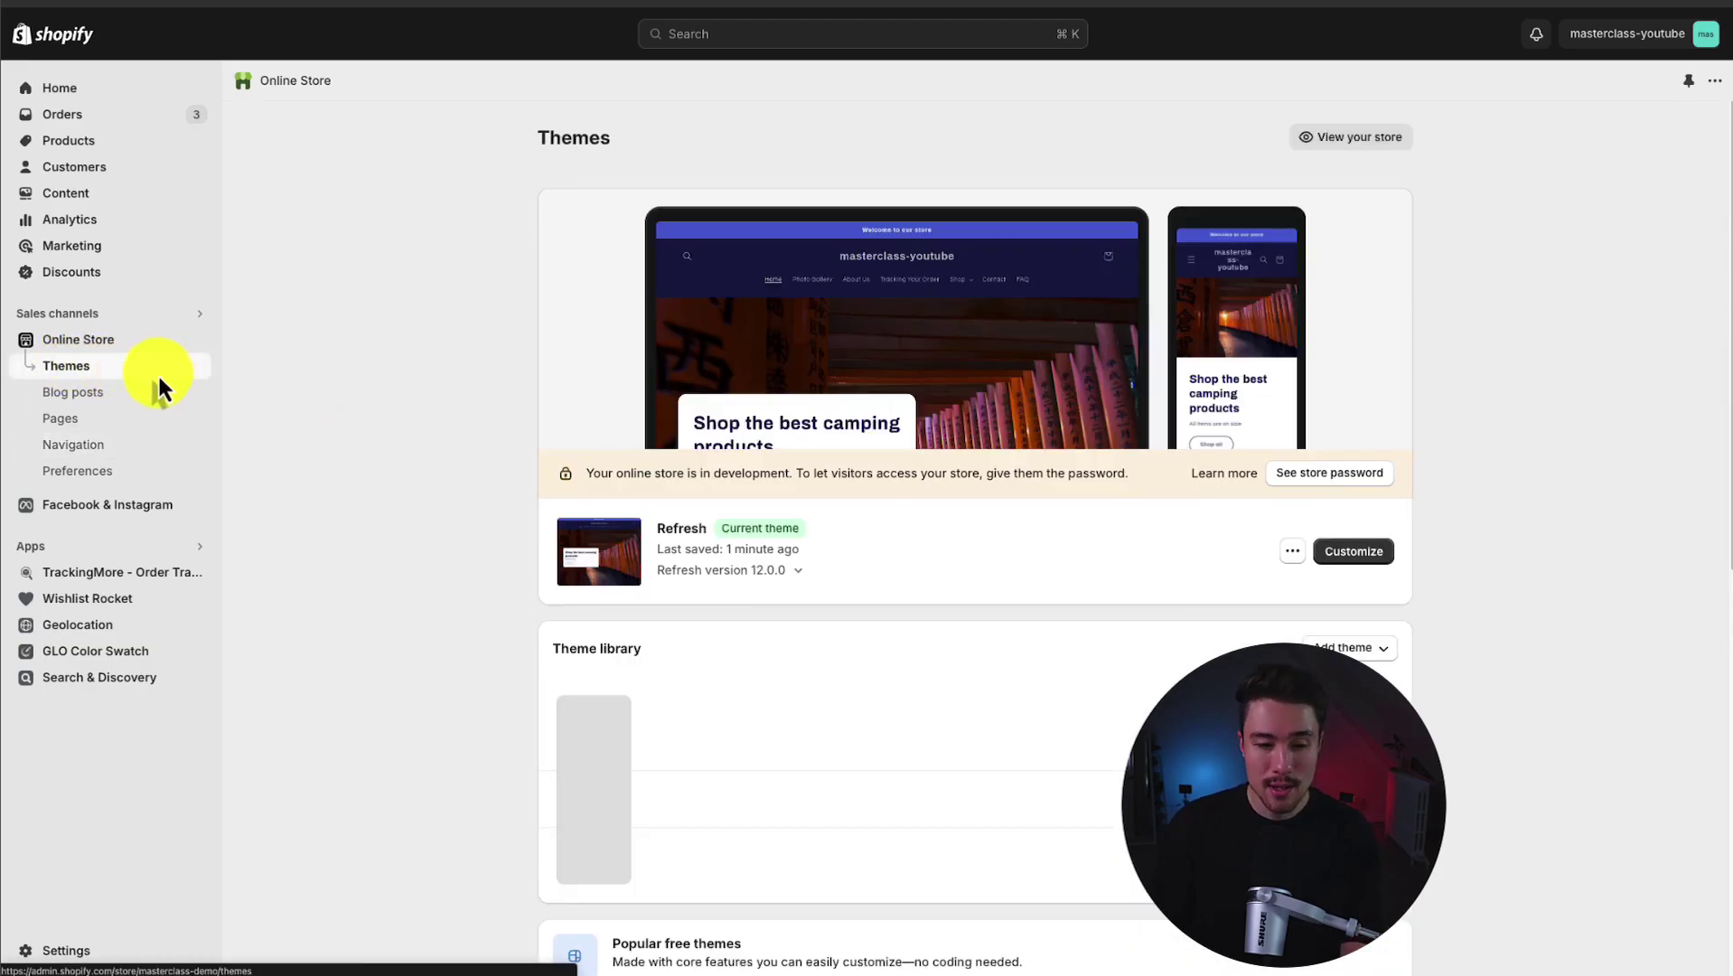
left_click(1355, 555)
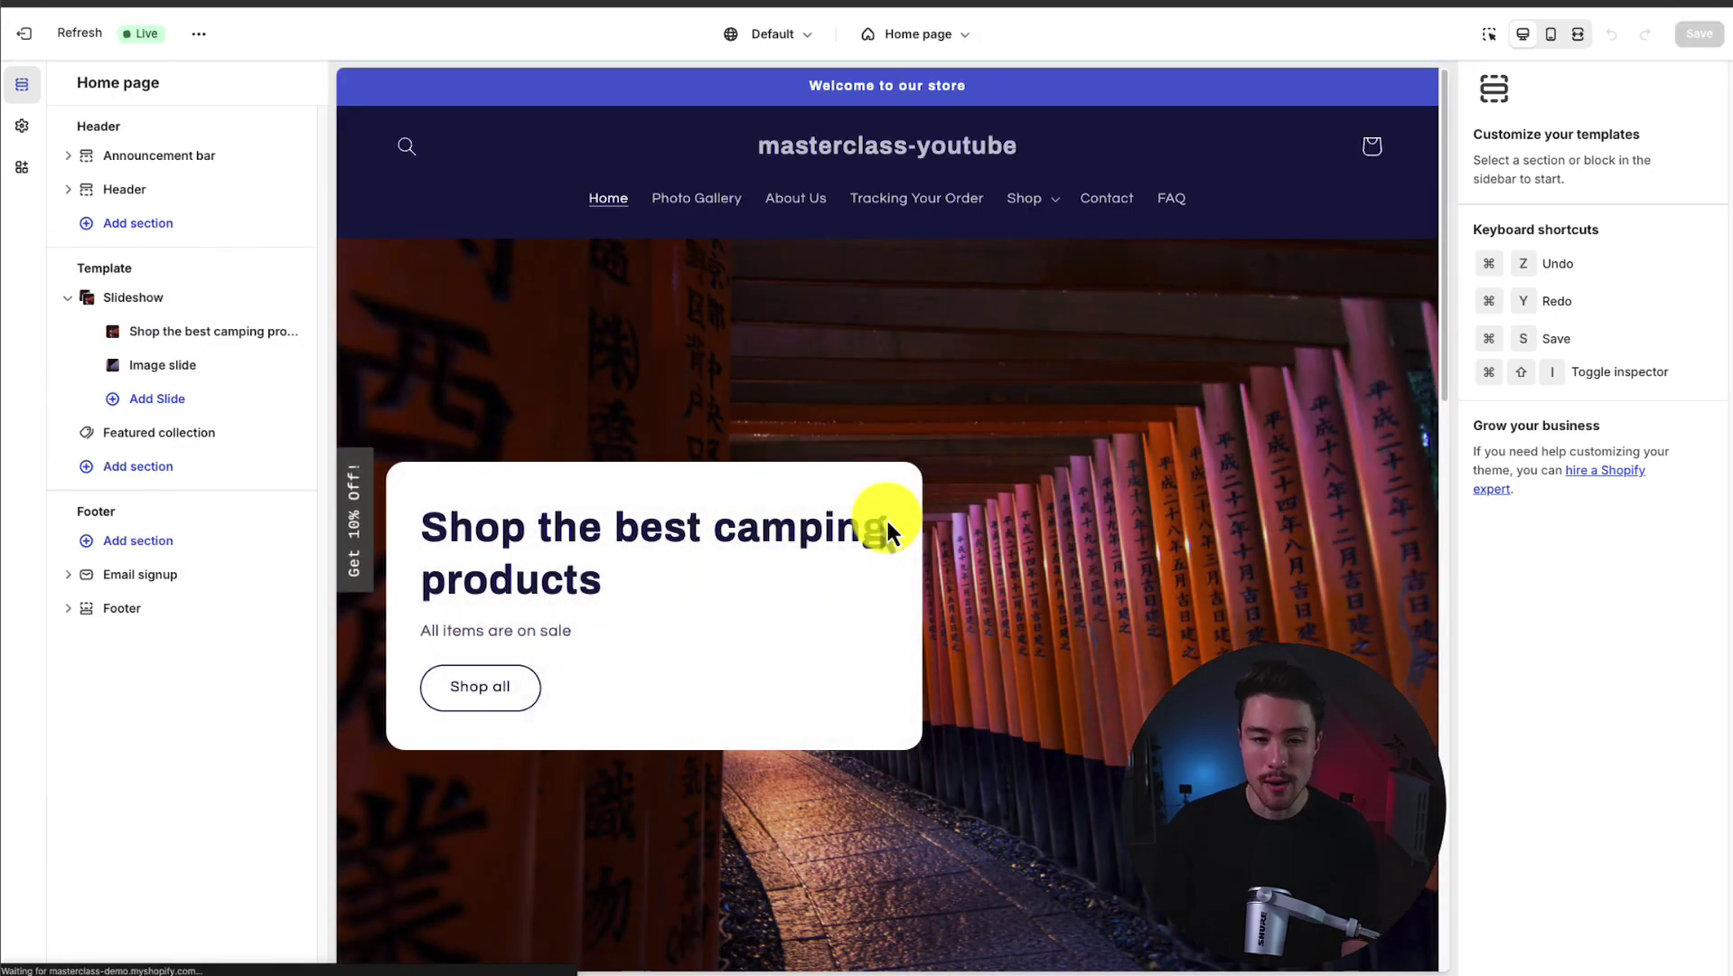
left_click(124, 189)
left_click(146, 155)
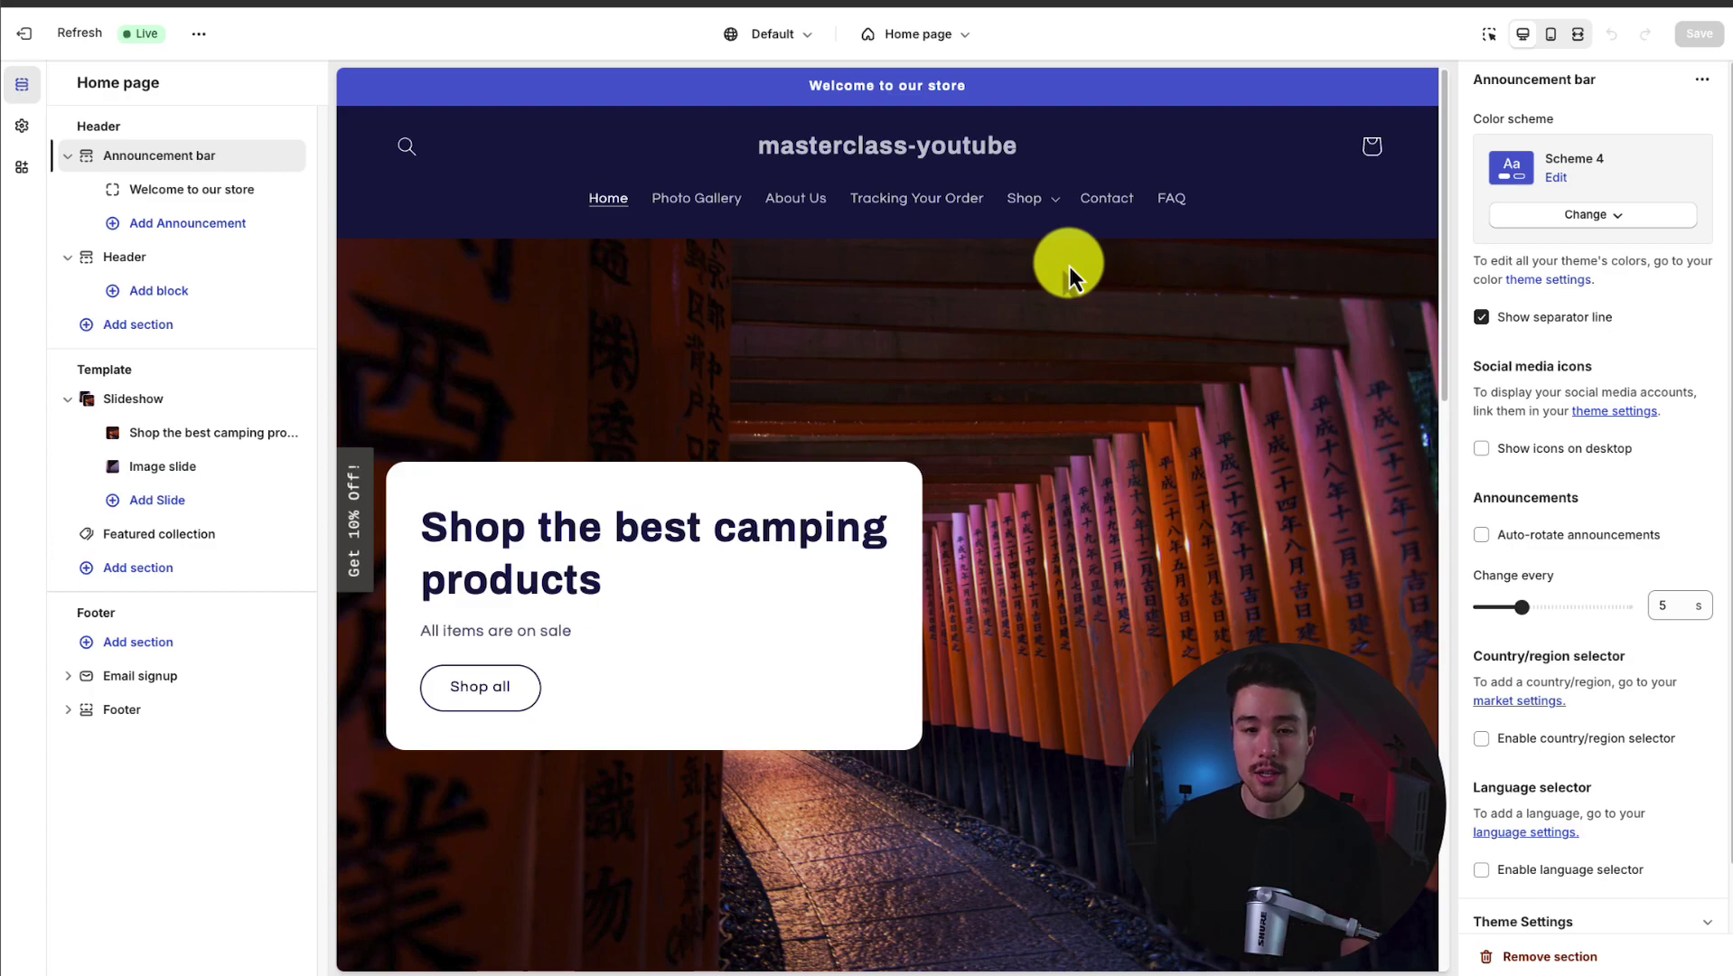
Check the 'Welcome to our store' block, then show the whole Announcement bar section settings.
left_click_drag(803, 85, 940, 91)
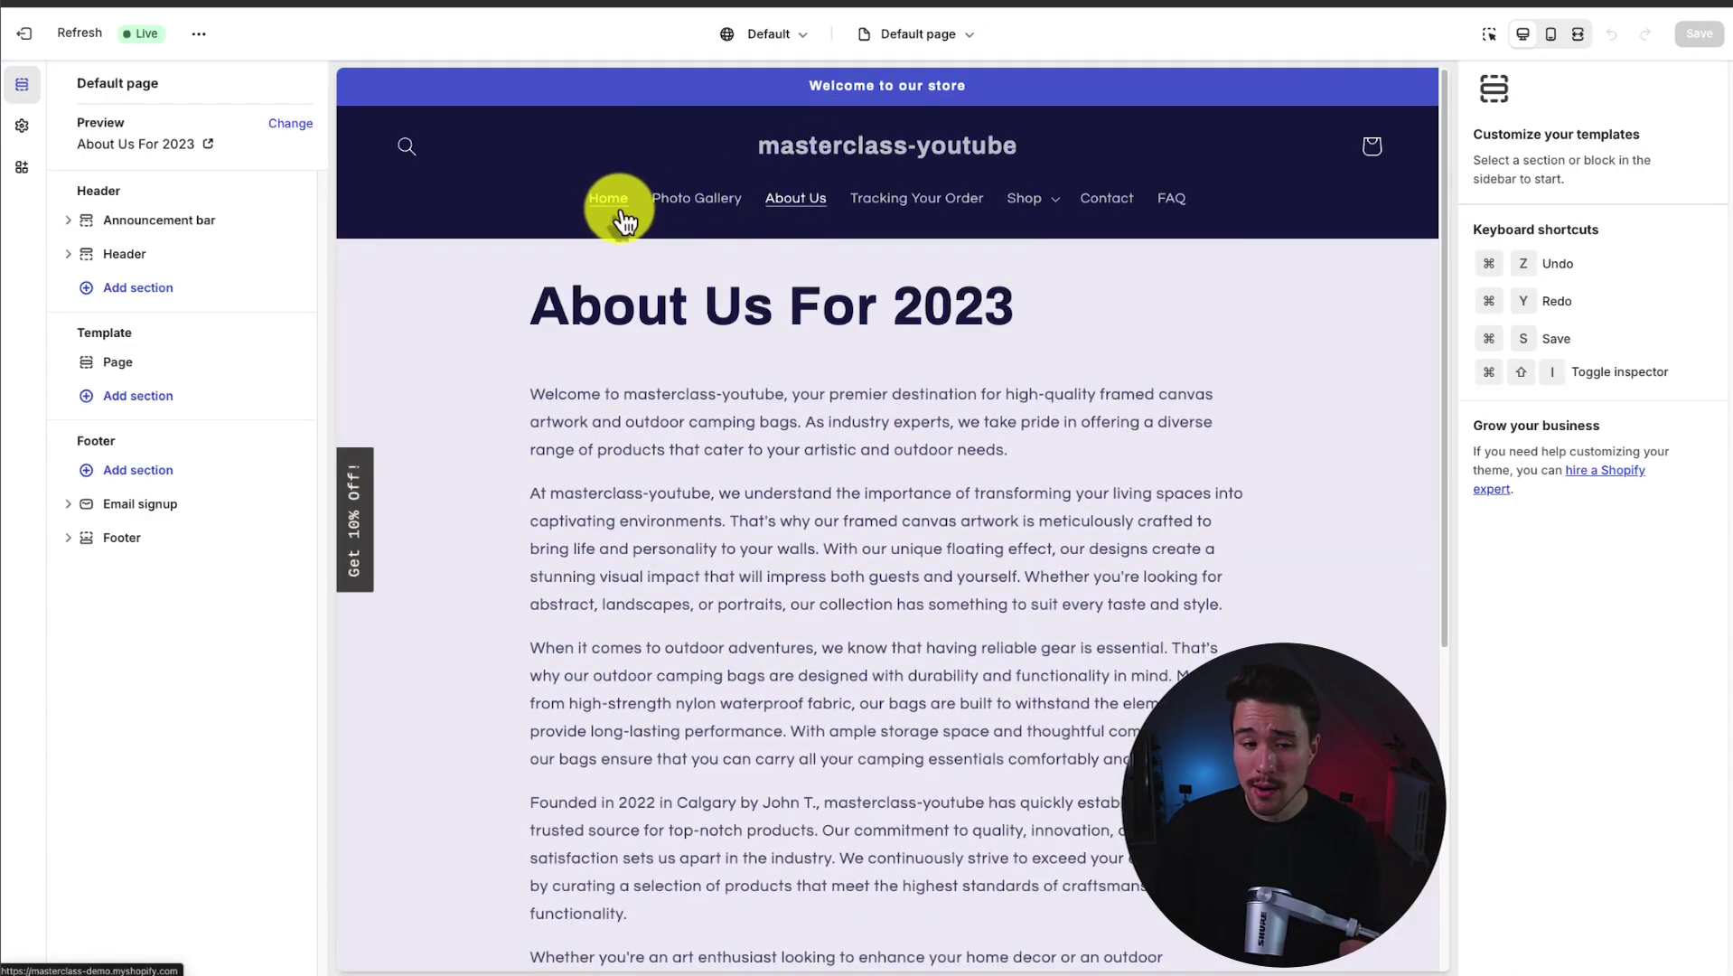
left_click(607, 200)
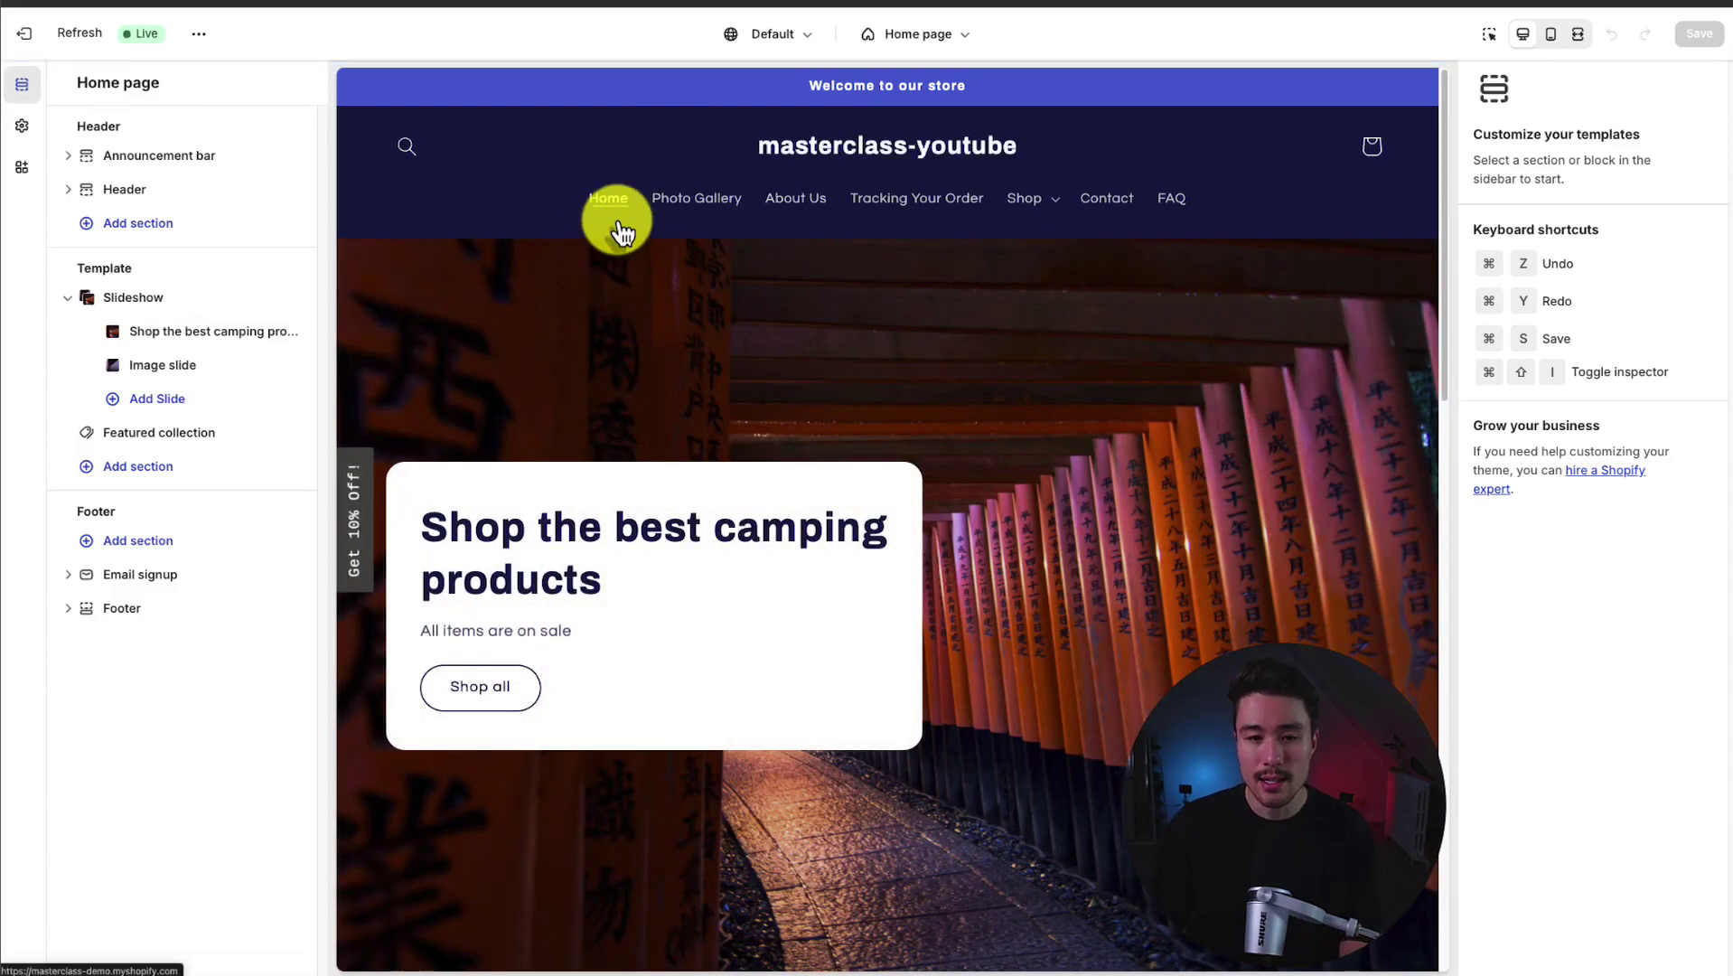
left_click_drag(806, 84, 959, 82)
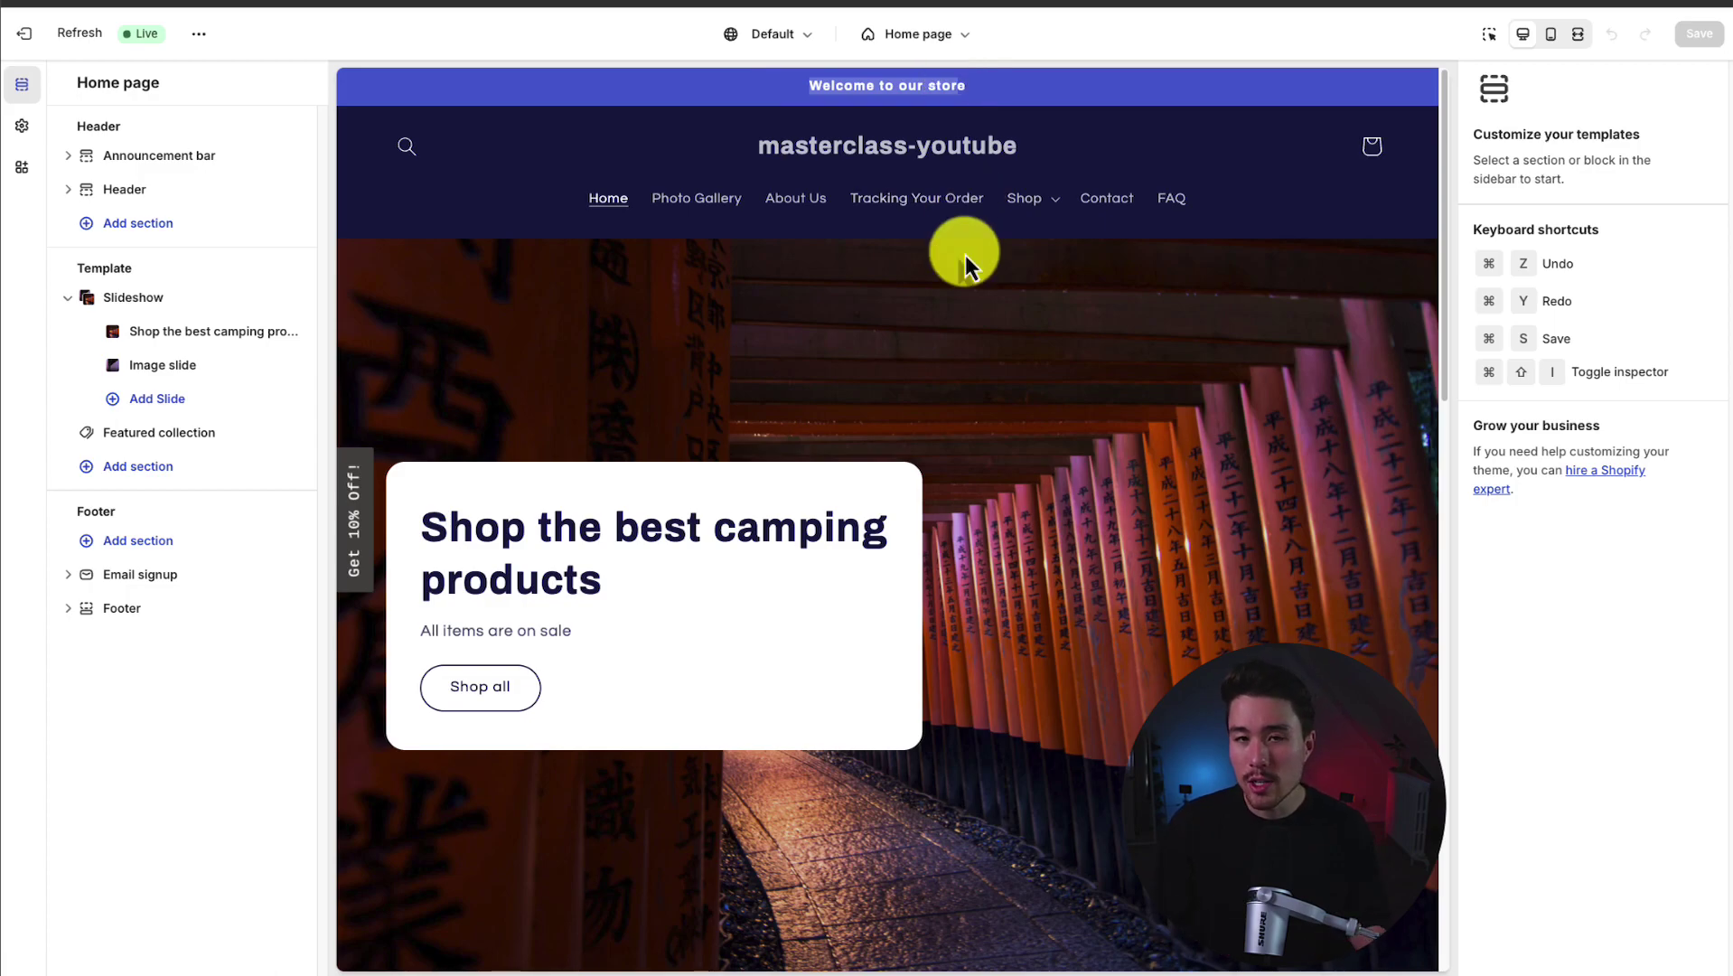
scroll(965, 255, "down", 4)
scroll(965, 255, "up", 4)
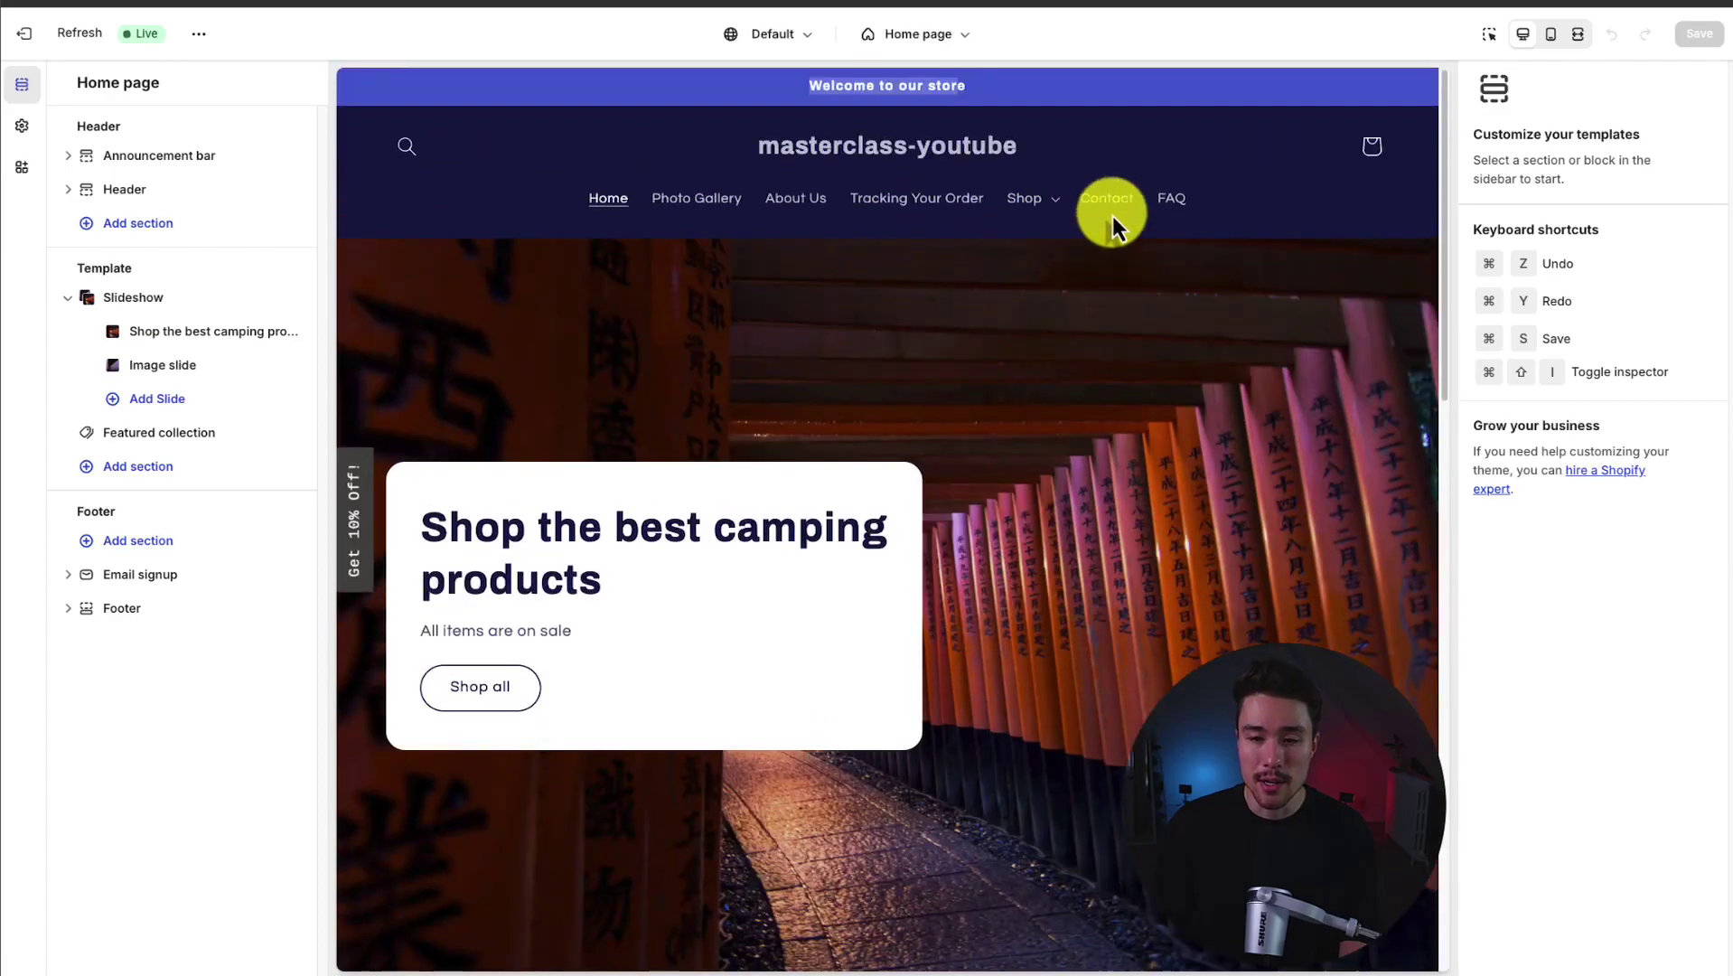
left_click(159, 156)
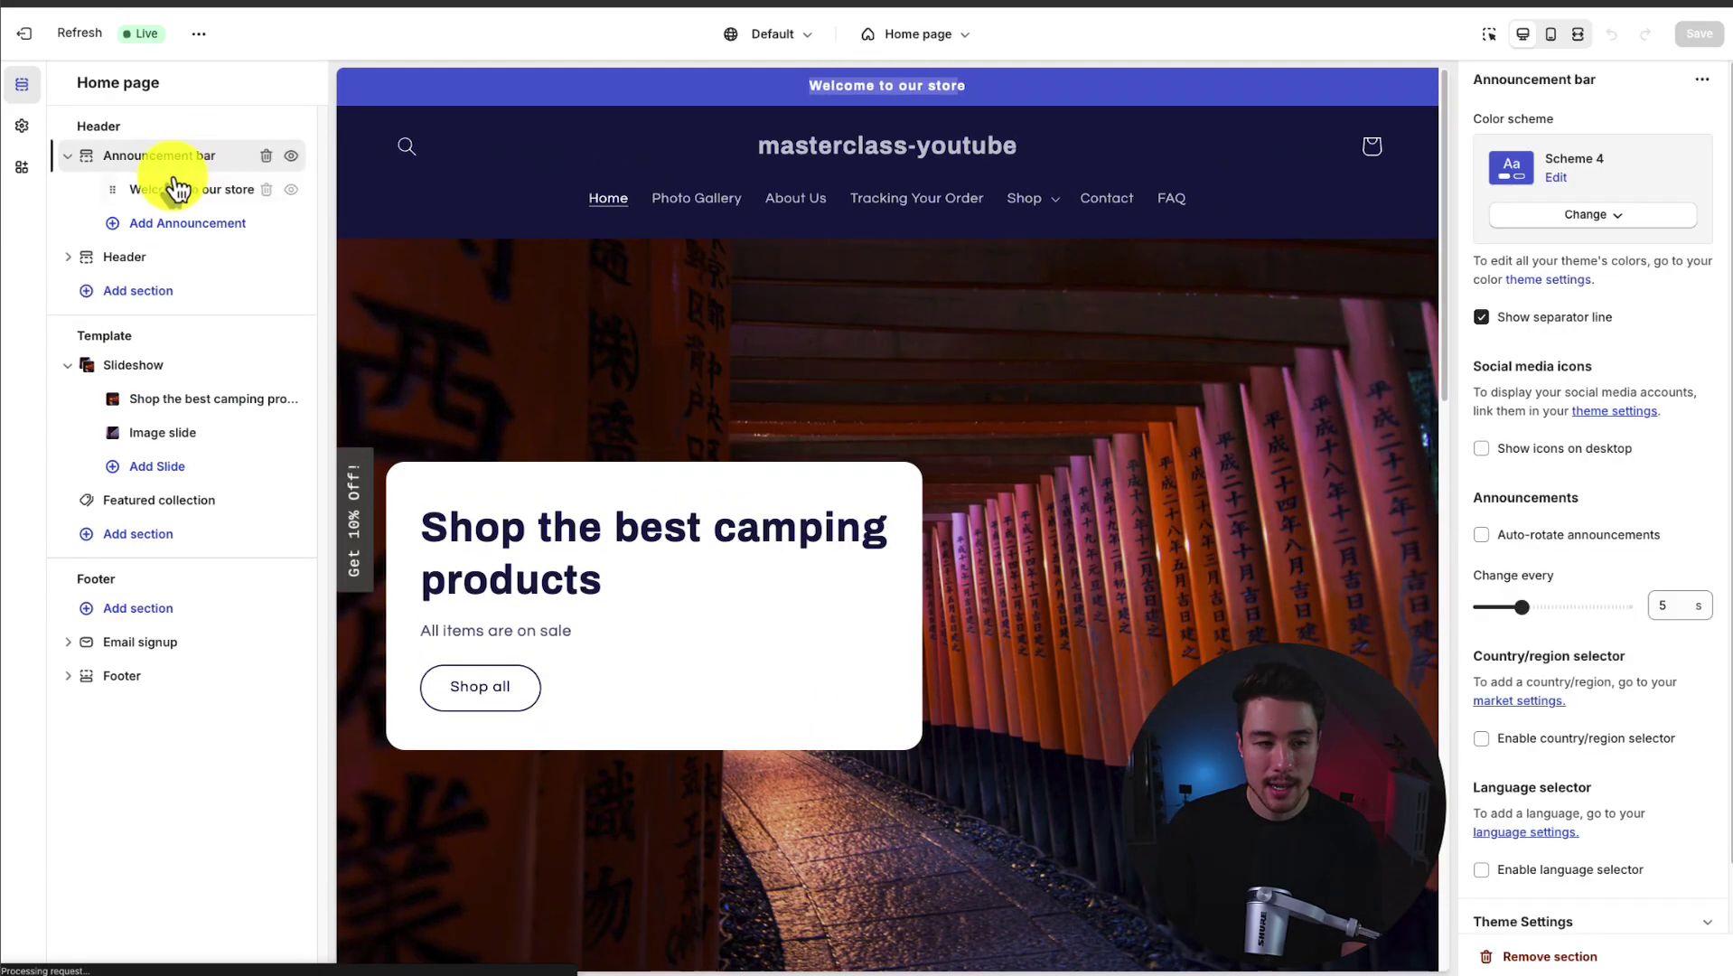
left_click(169, 190)
left_click(176, 158)
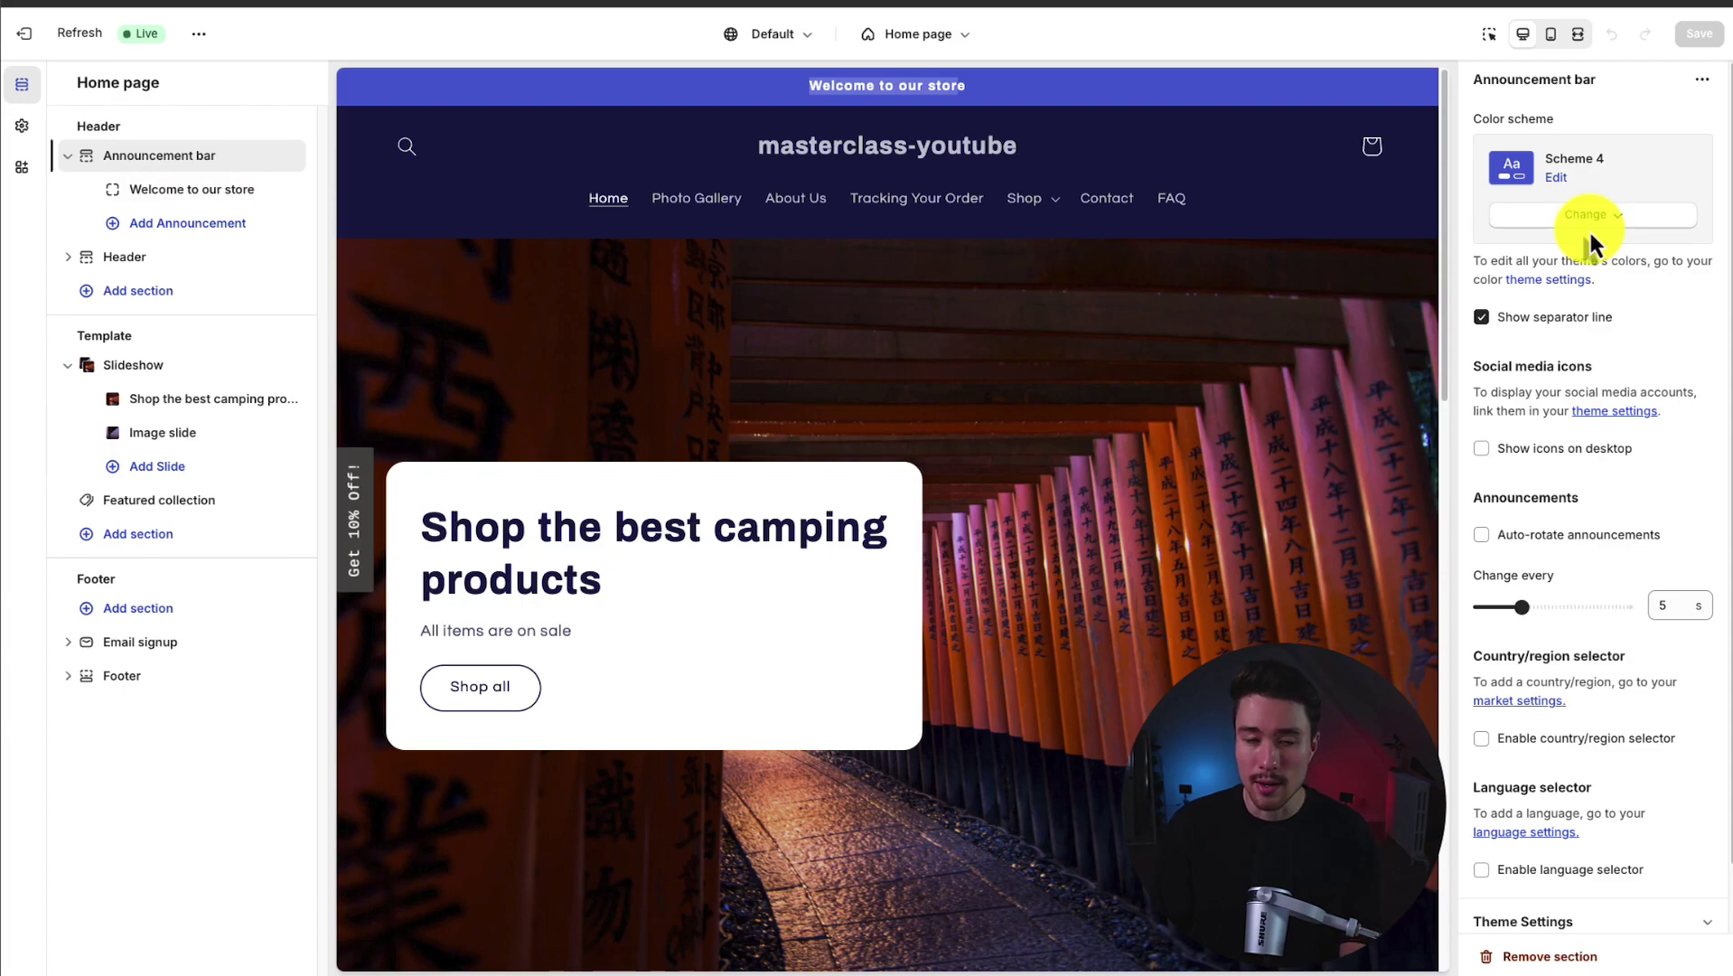
Add a Quick links menu block to the store footer.
left_click_drag(1444, 136, 1443, 709)
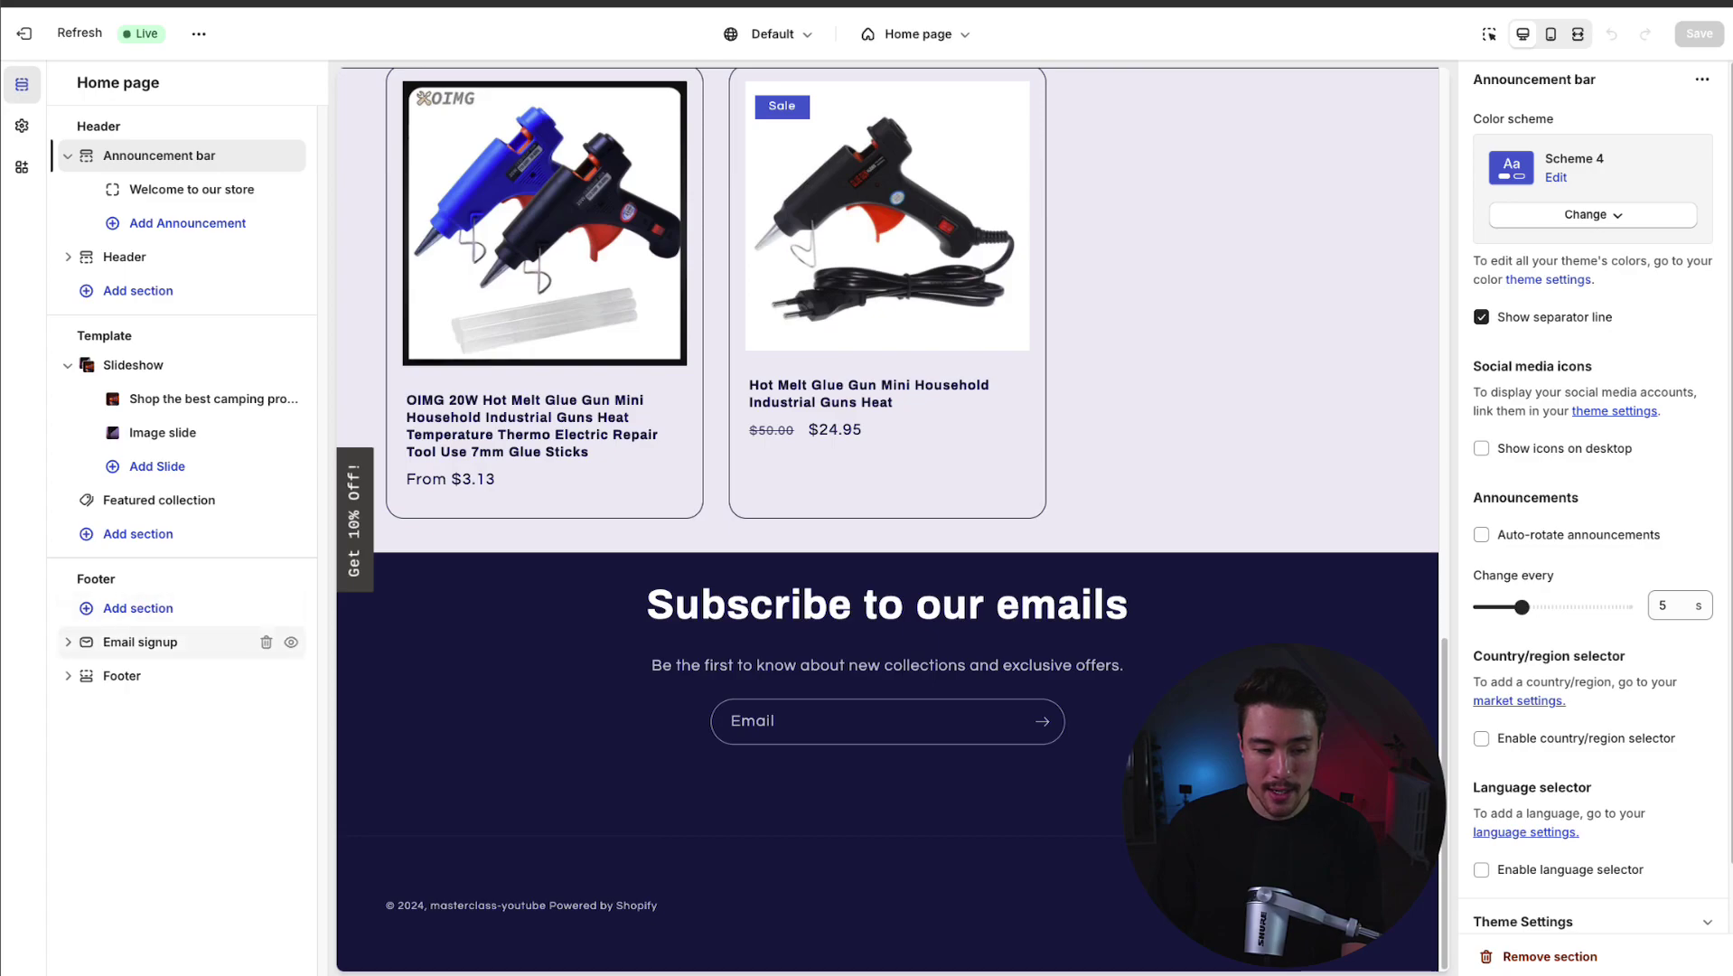
left_click(131, 645)
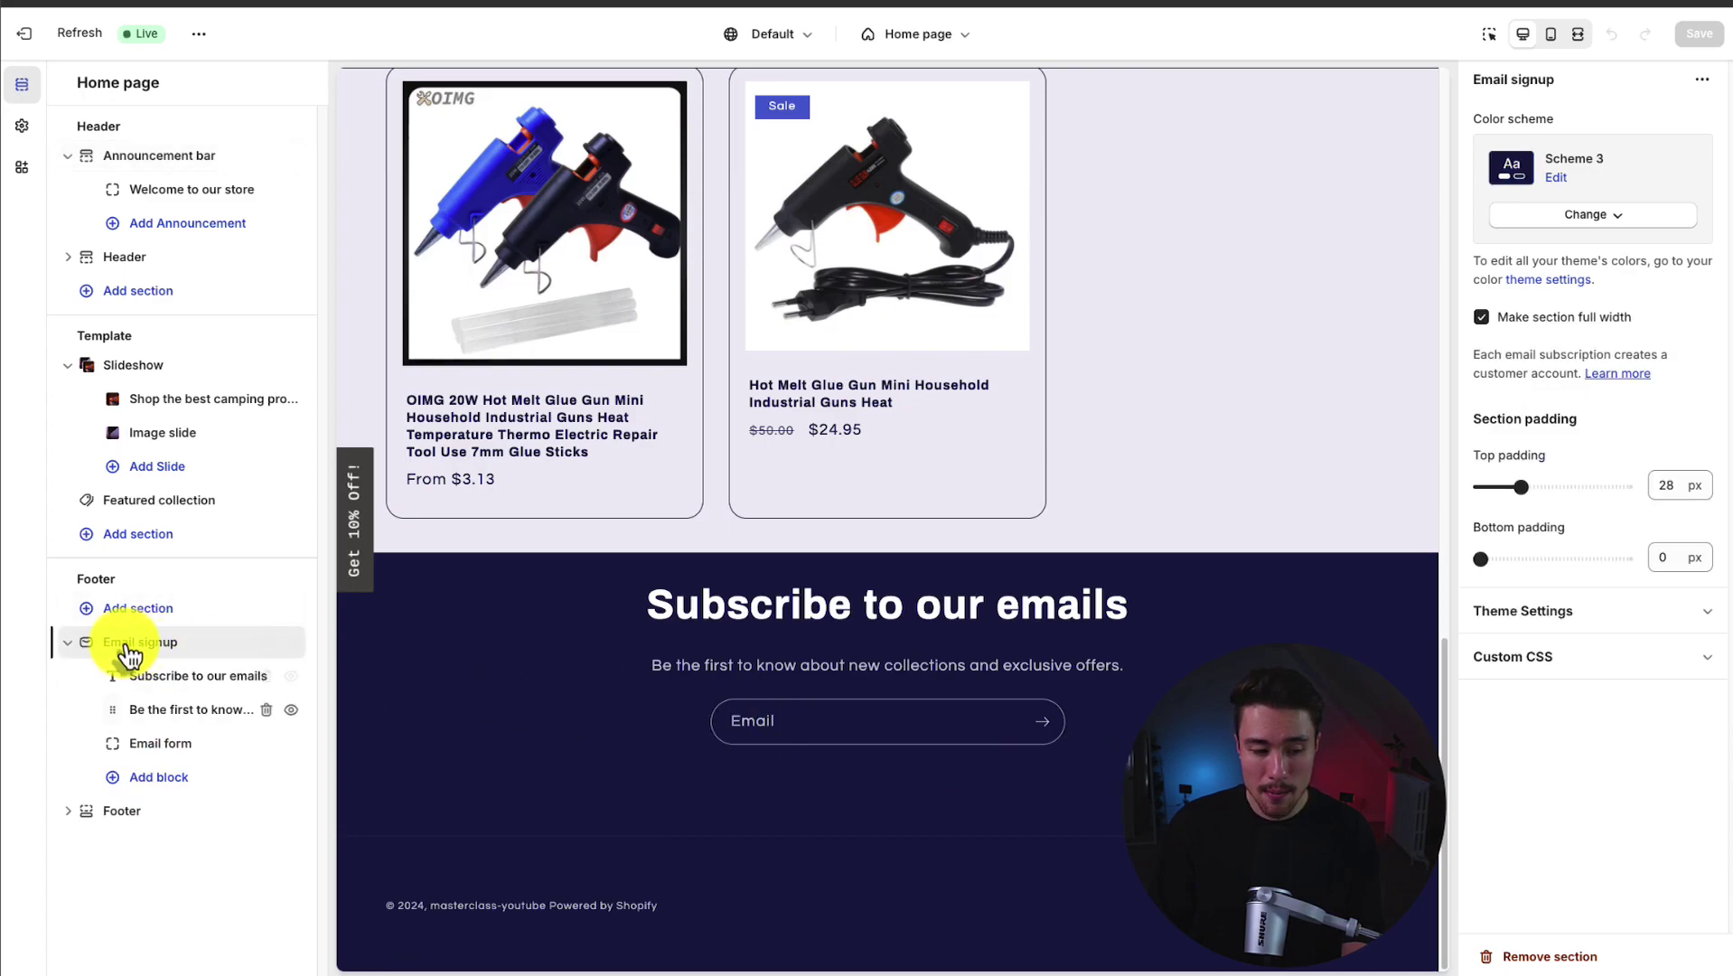
left_click(67, 642)
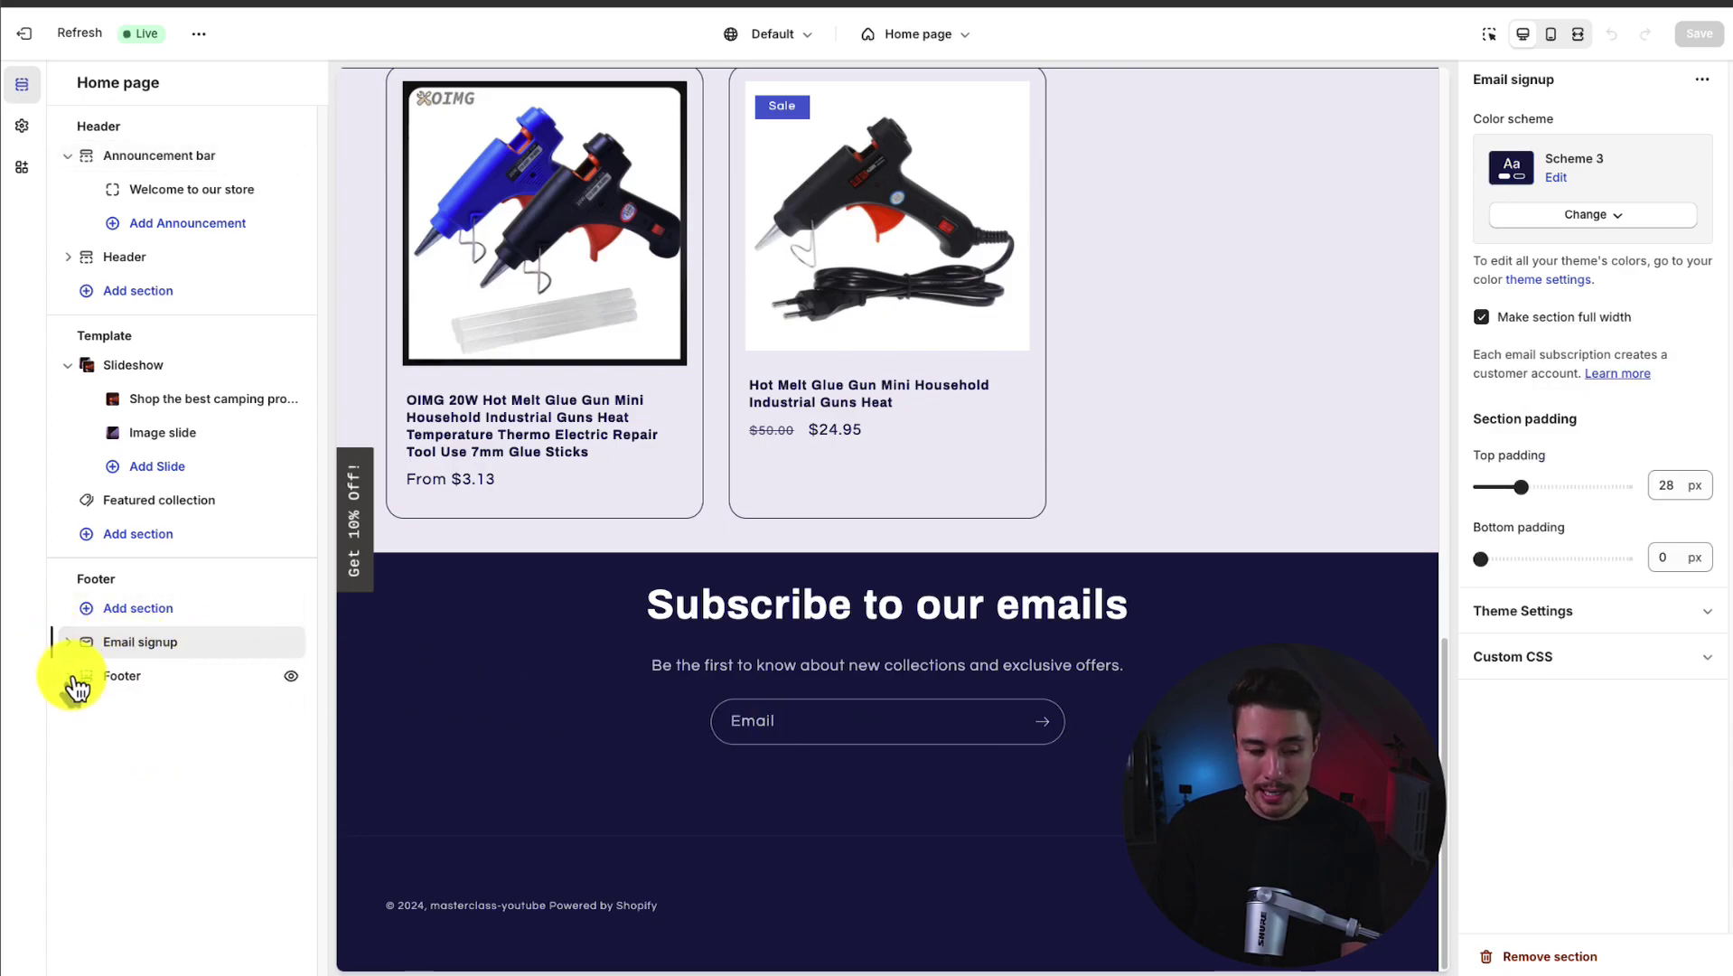
left_click(121, 691)
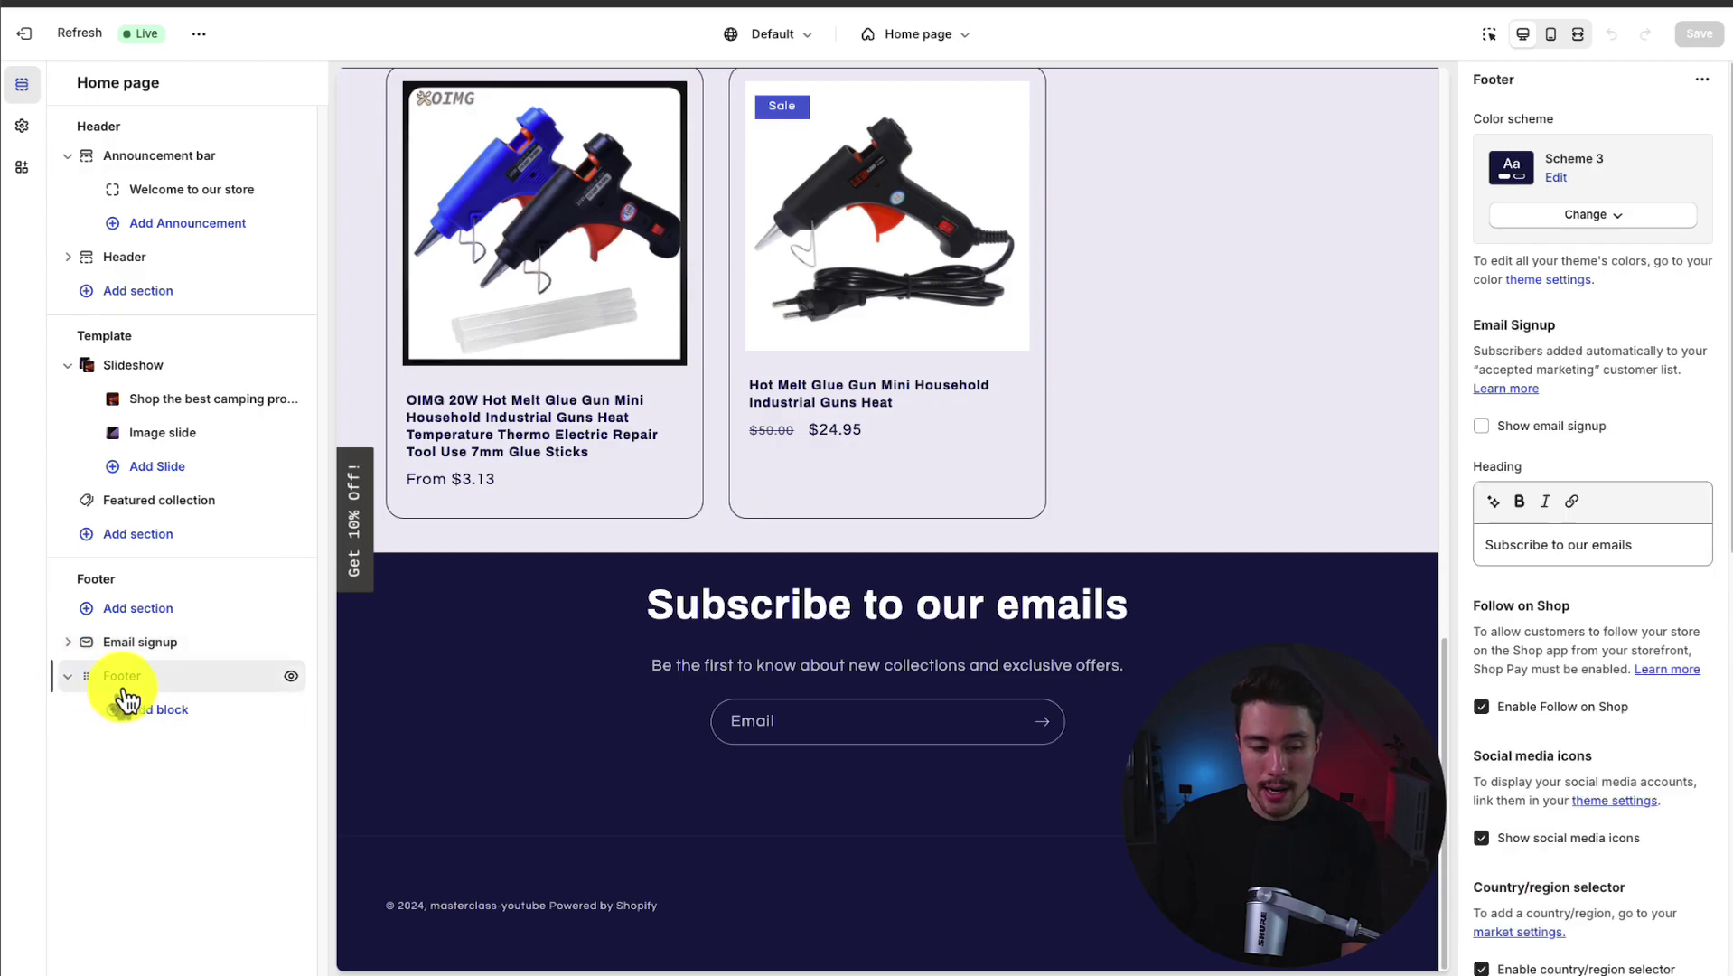
left_click(160, 711)
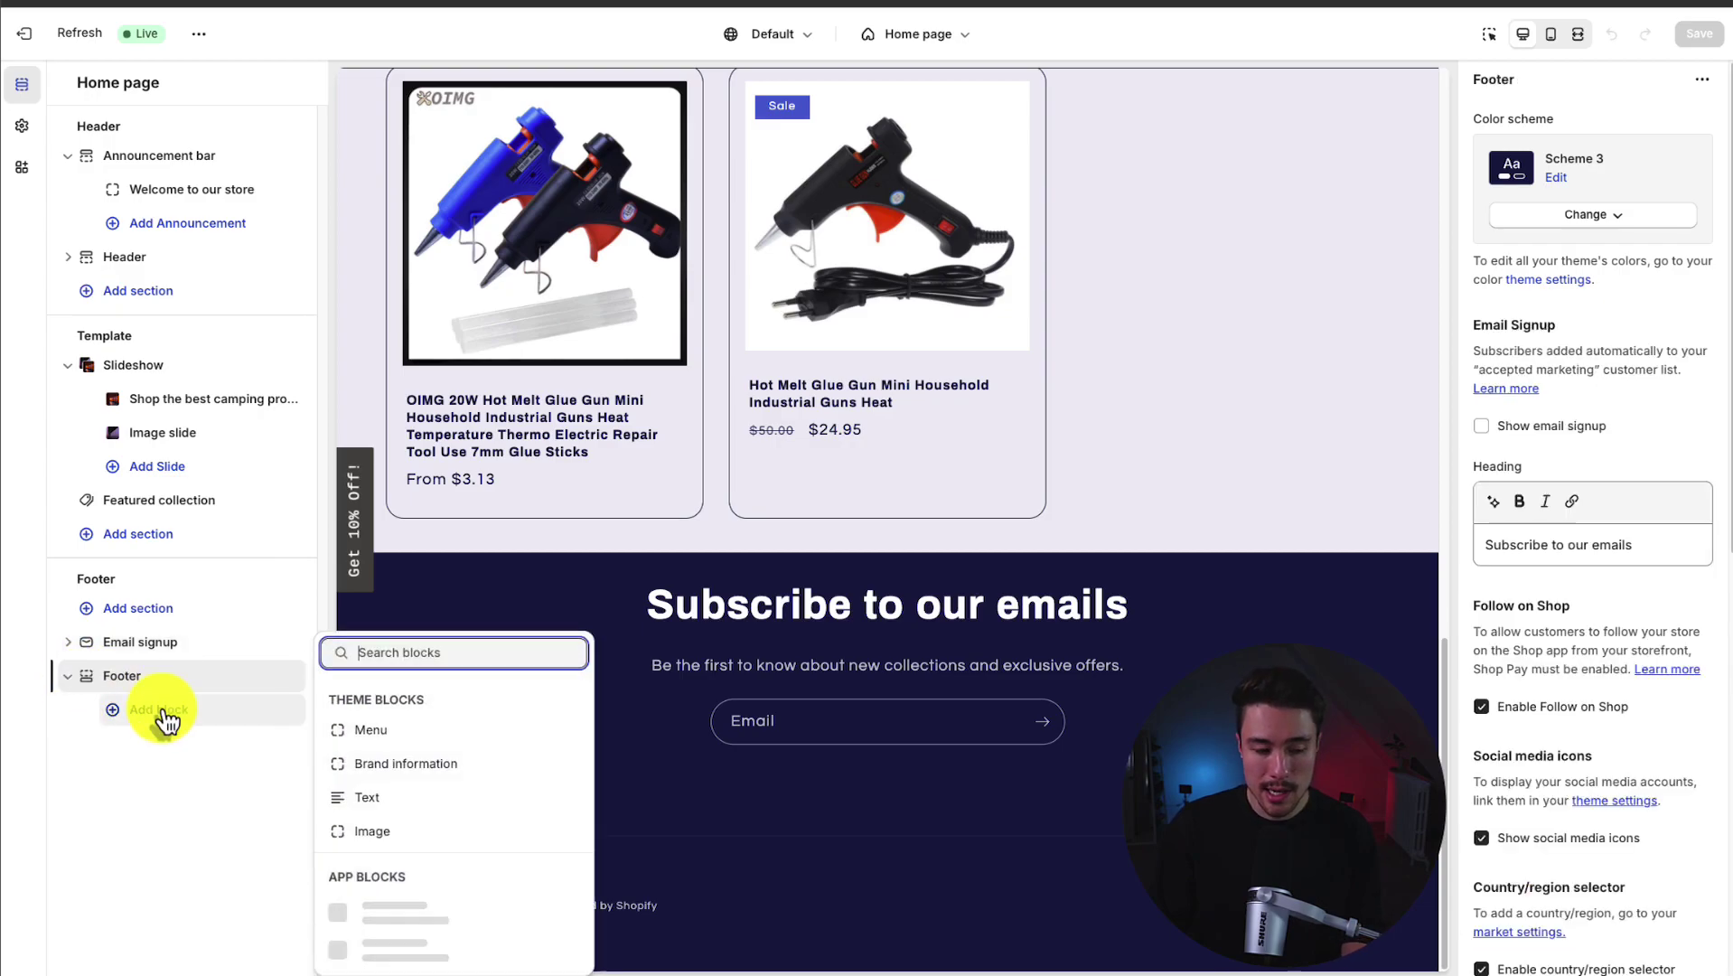
left_click(362, 725)
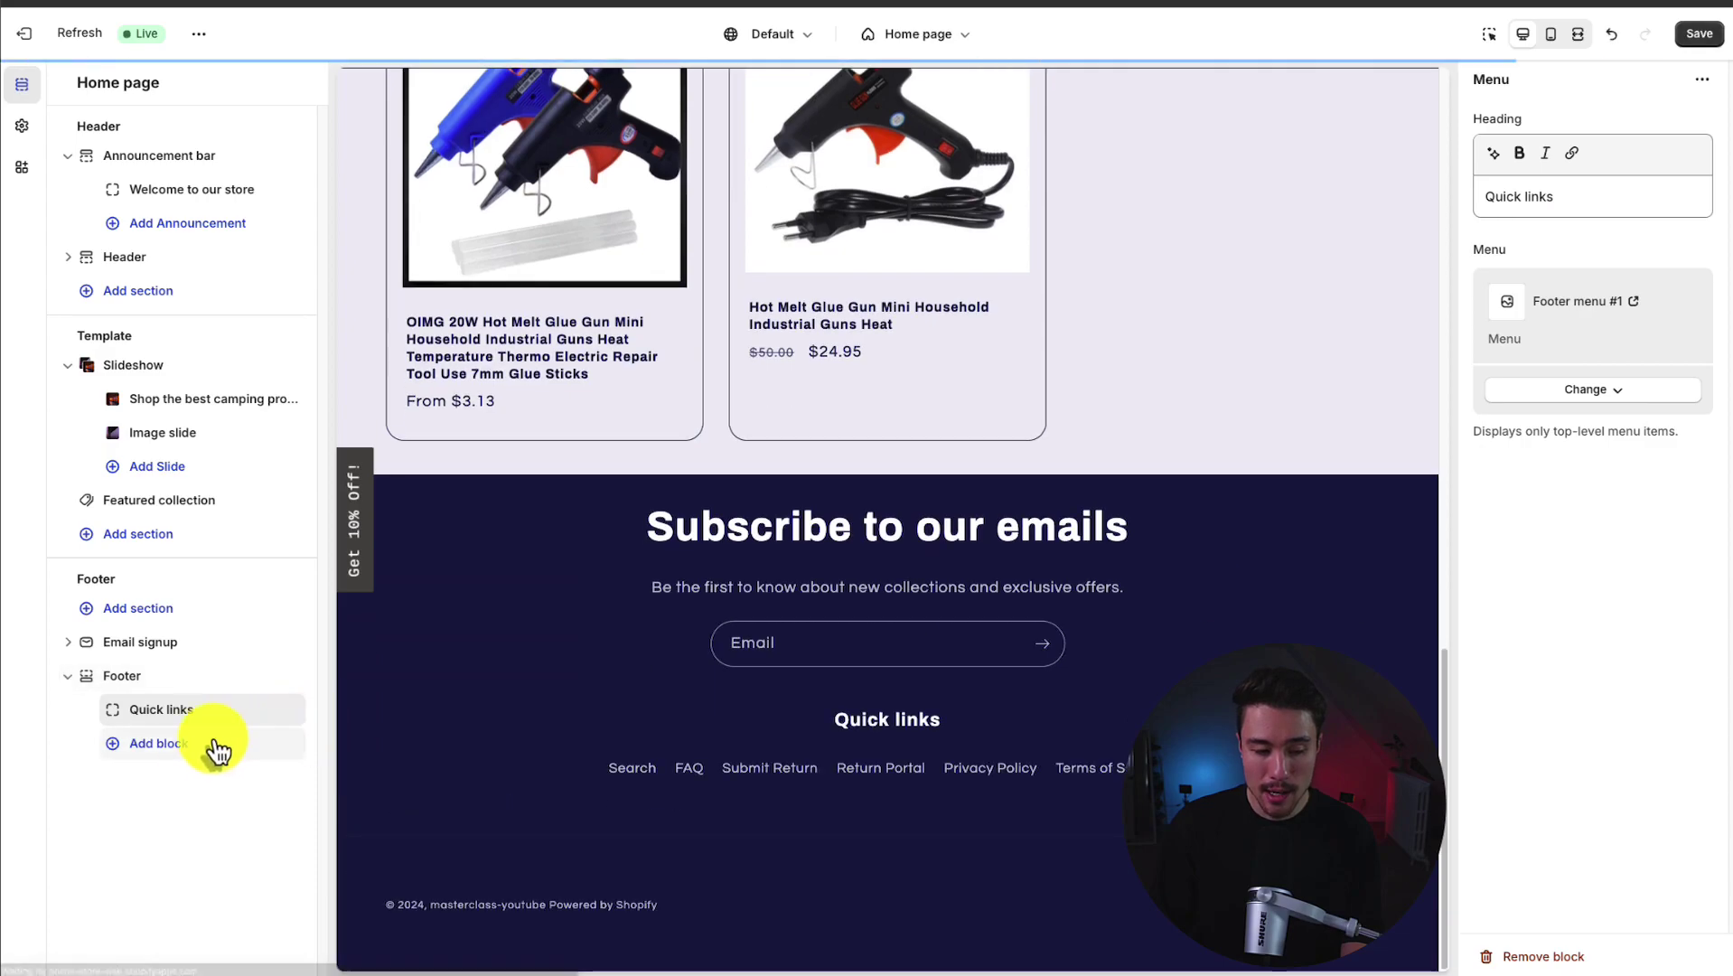
Add a Brand information block to the footer; keep Footer menu #1 on Quick links.
left_click(160, 742)
left_click(380, 380)
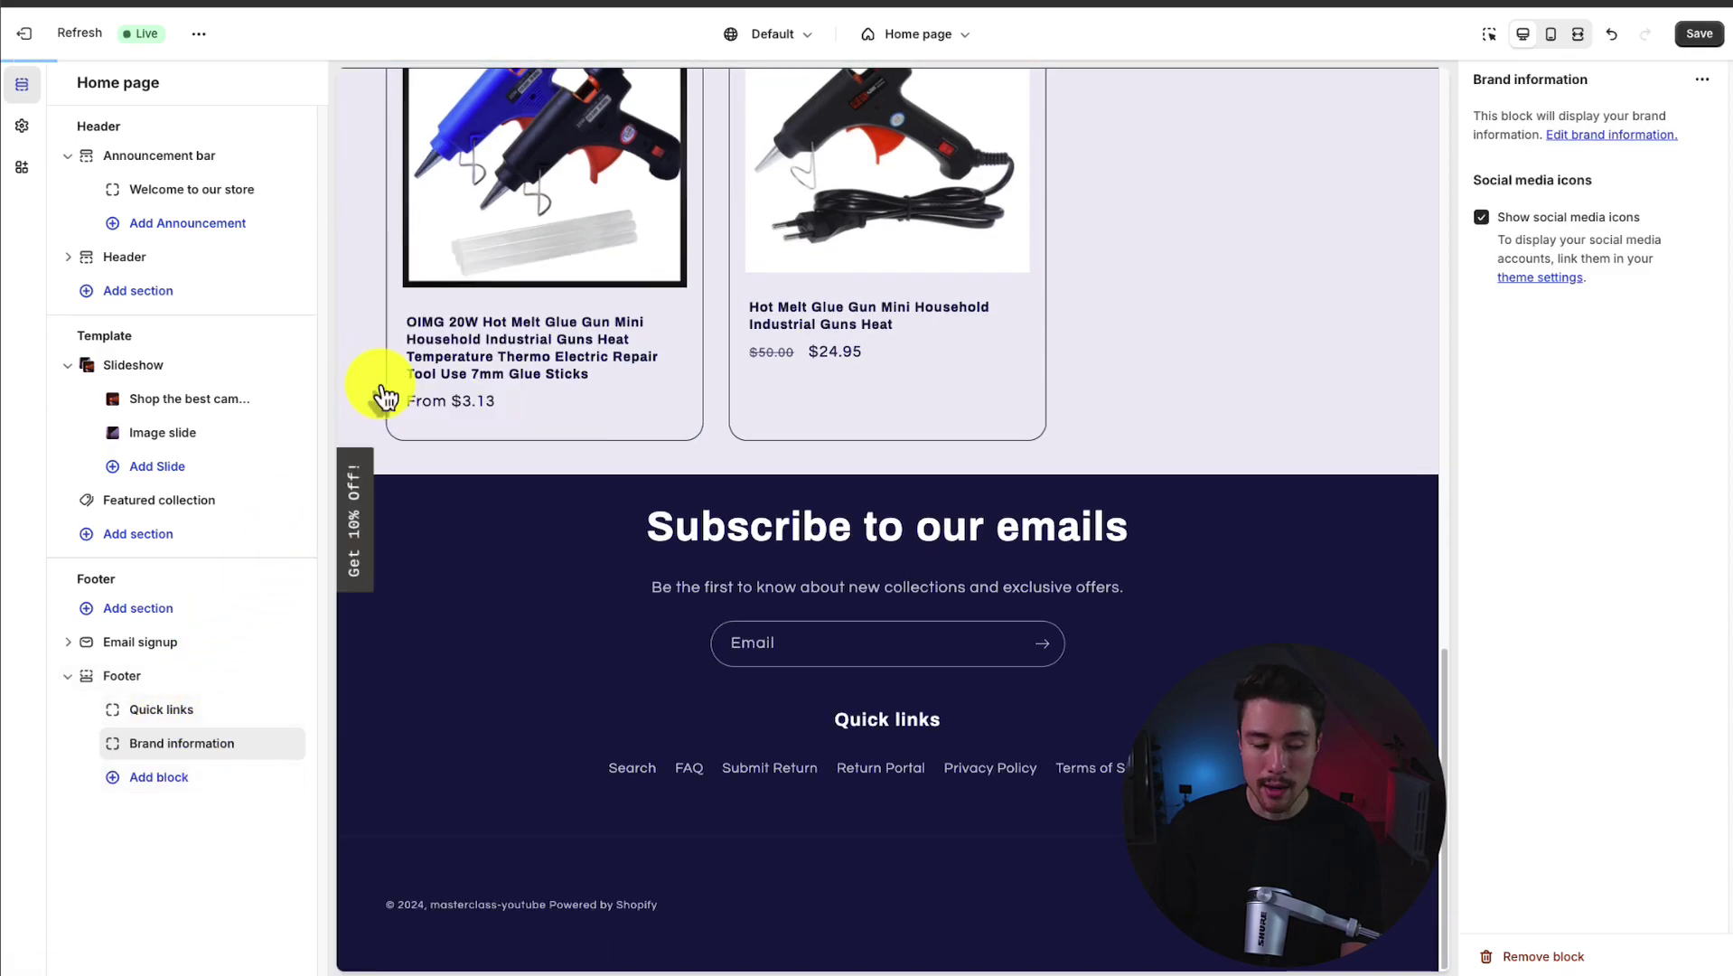
left_click(549, 622)
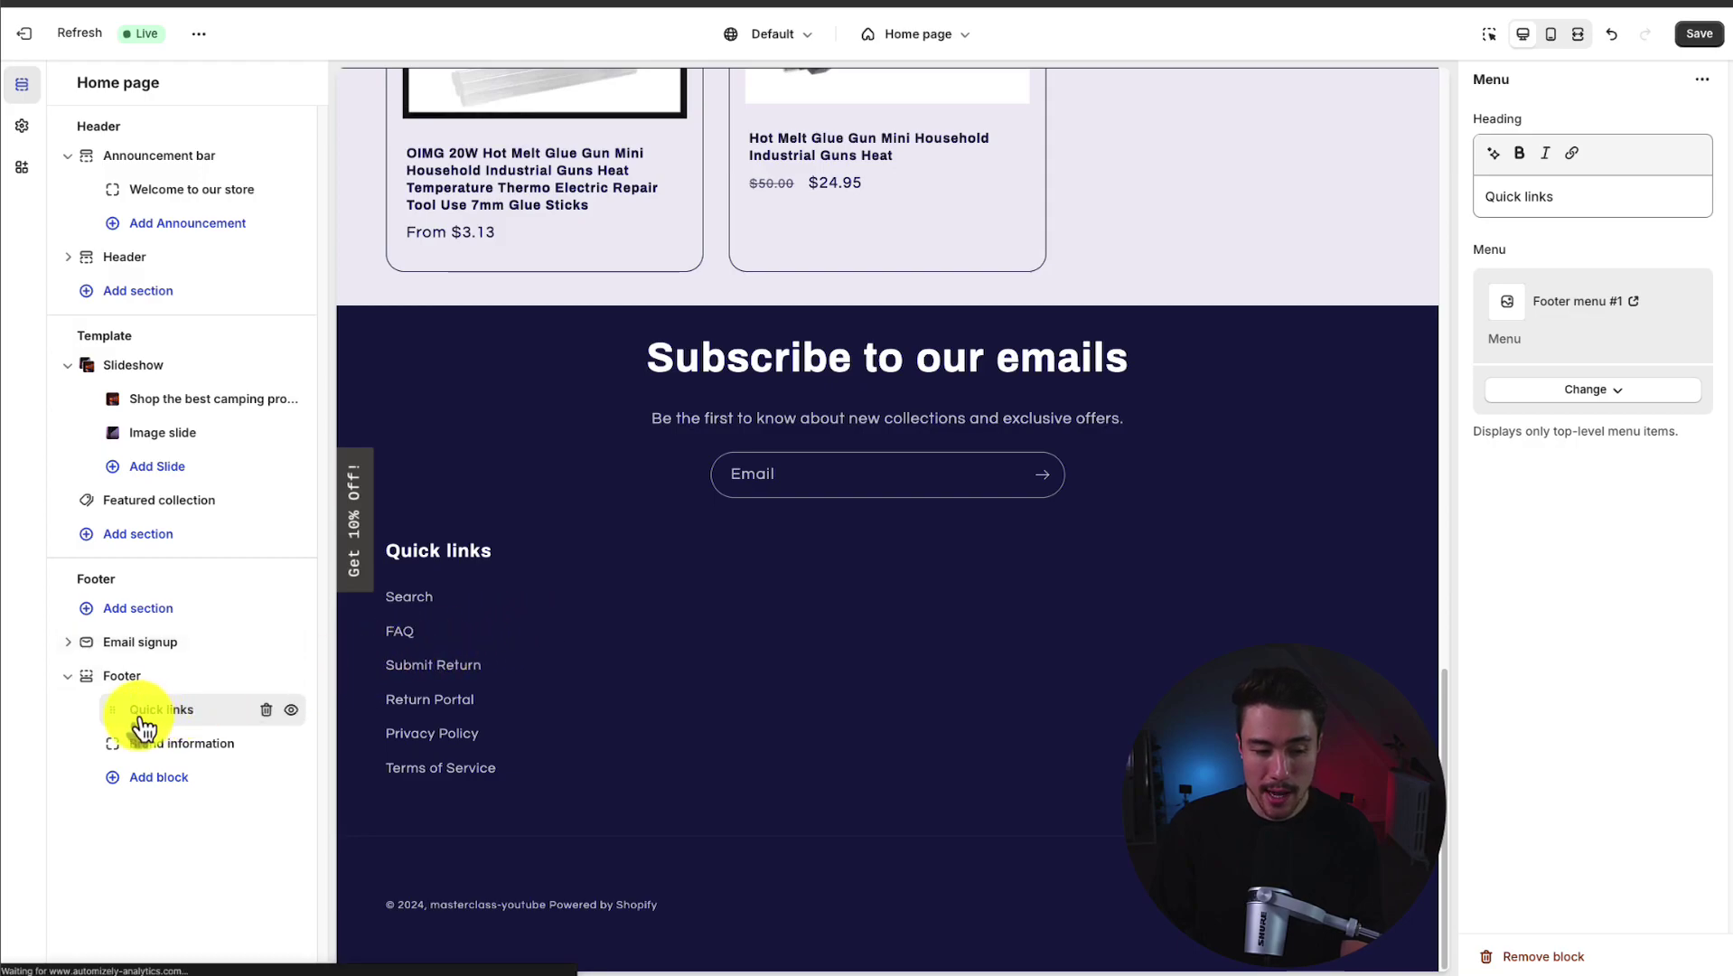
left_click(1561, 394)
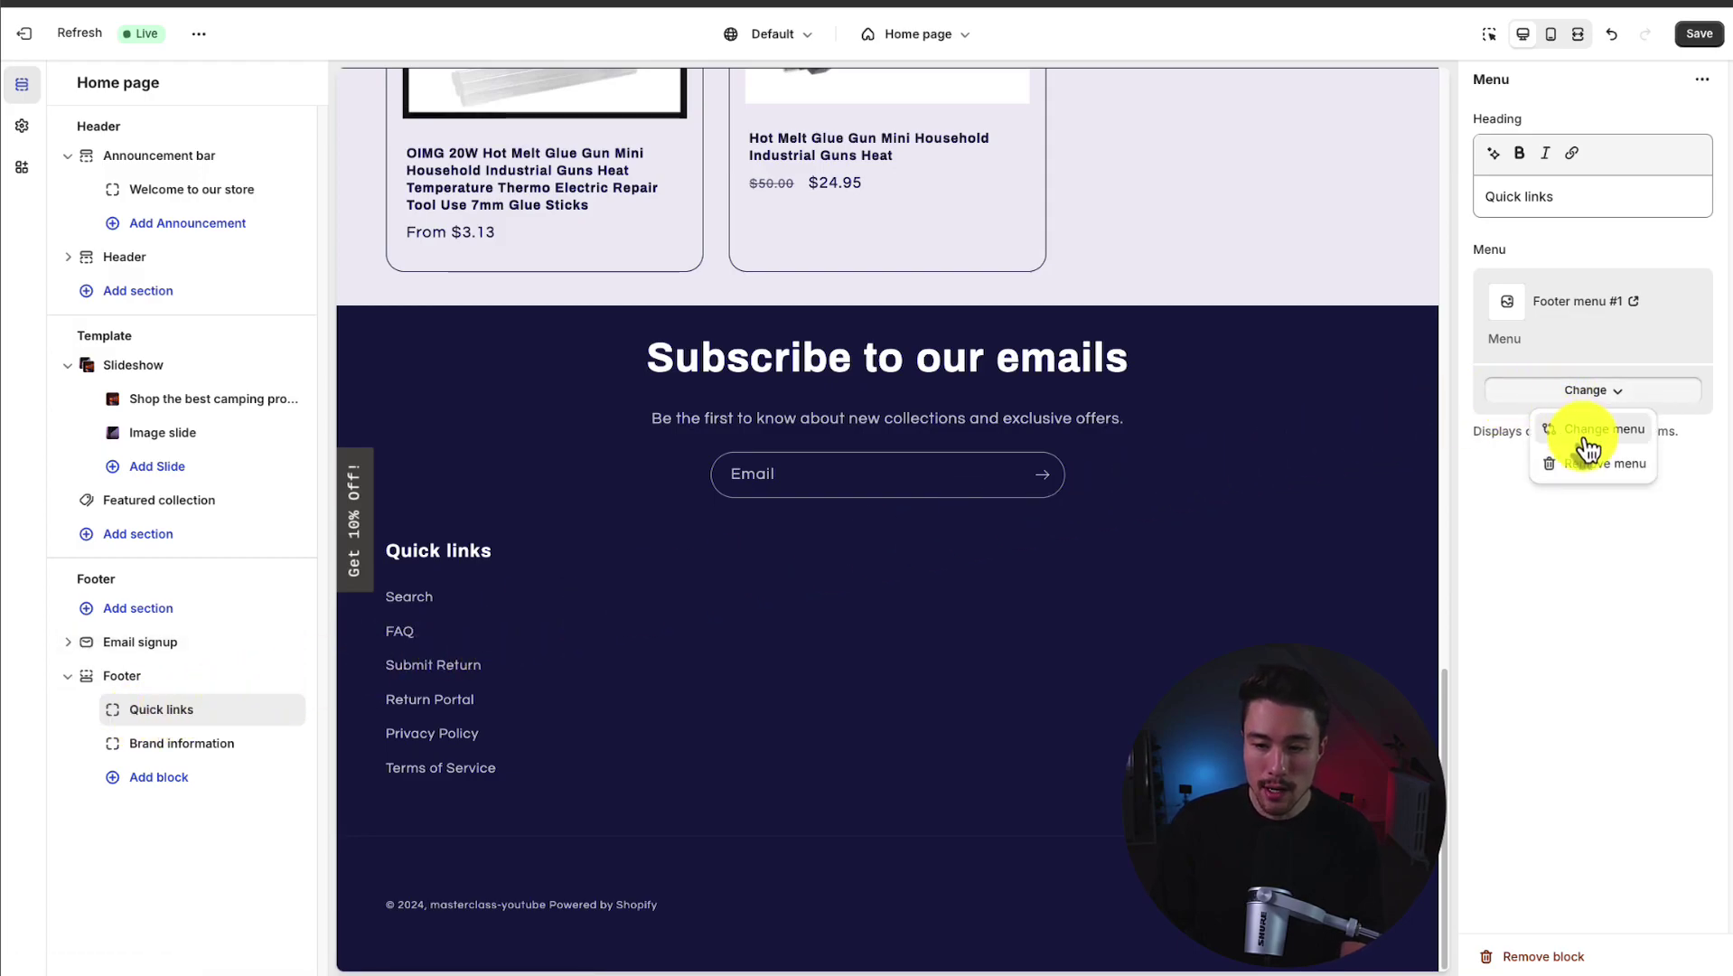
left_click(1586, 436)
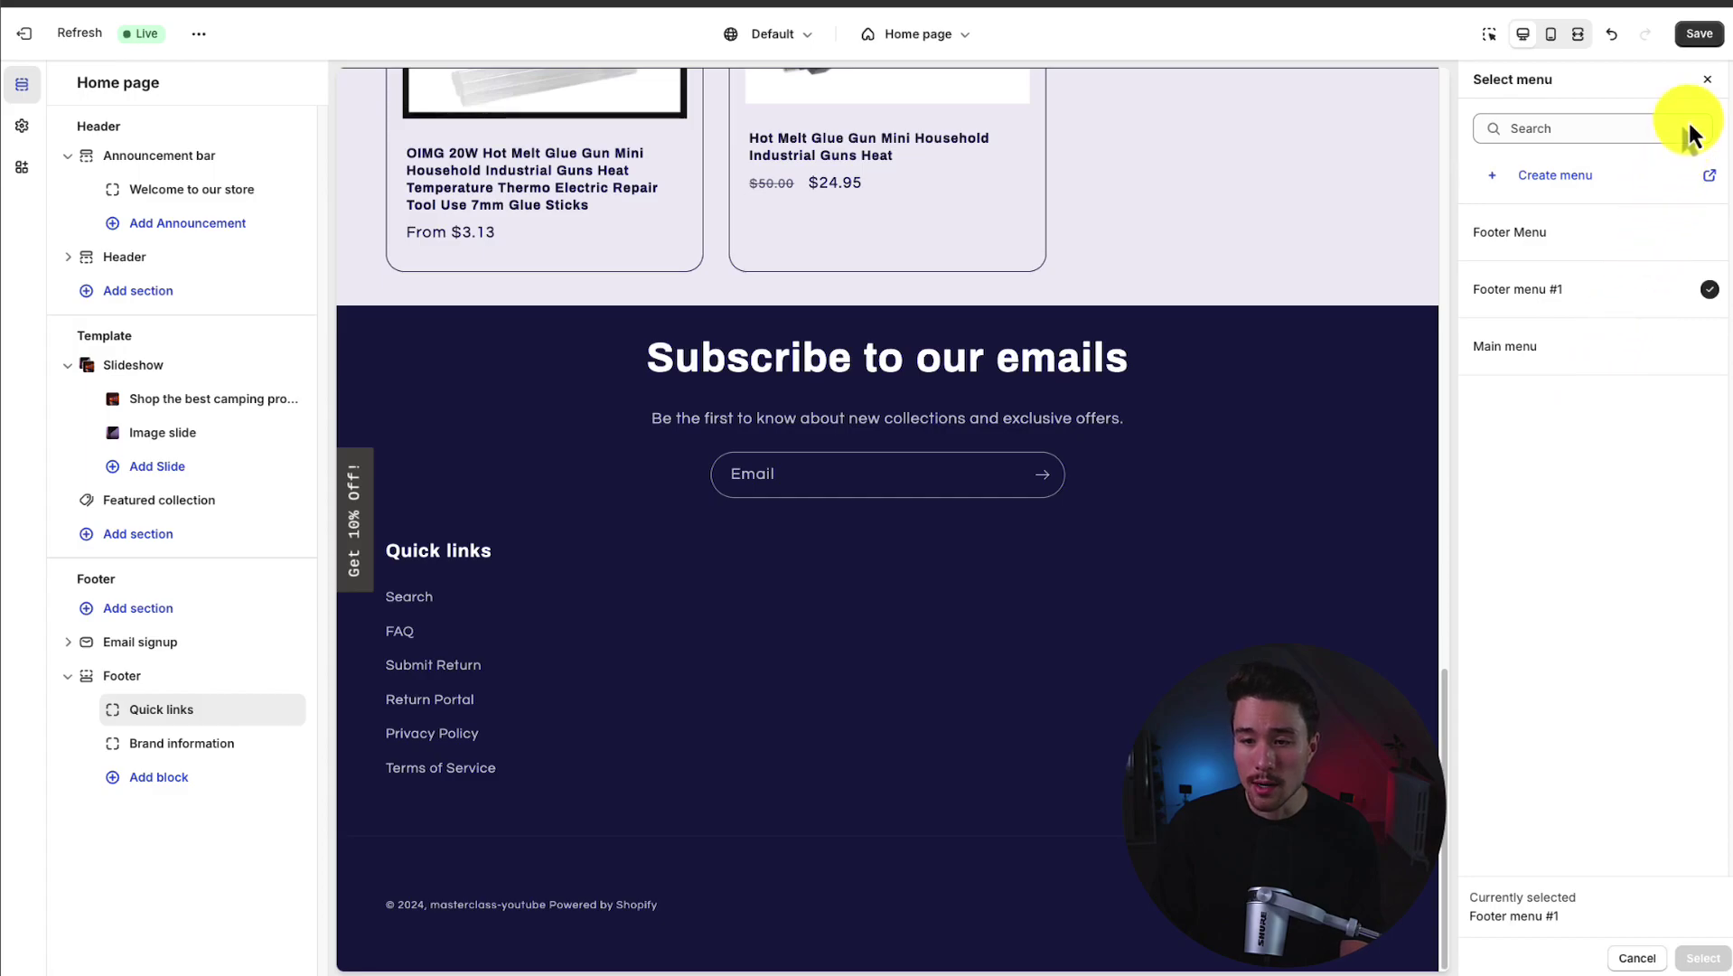
left_click(226, 742)
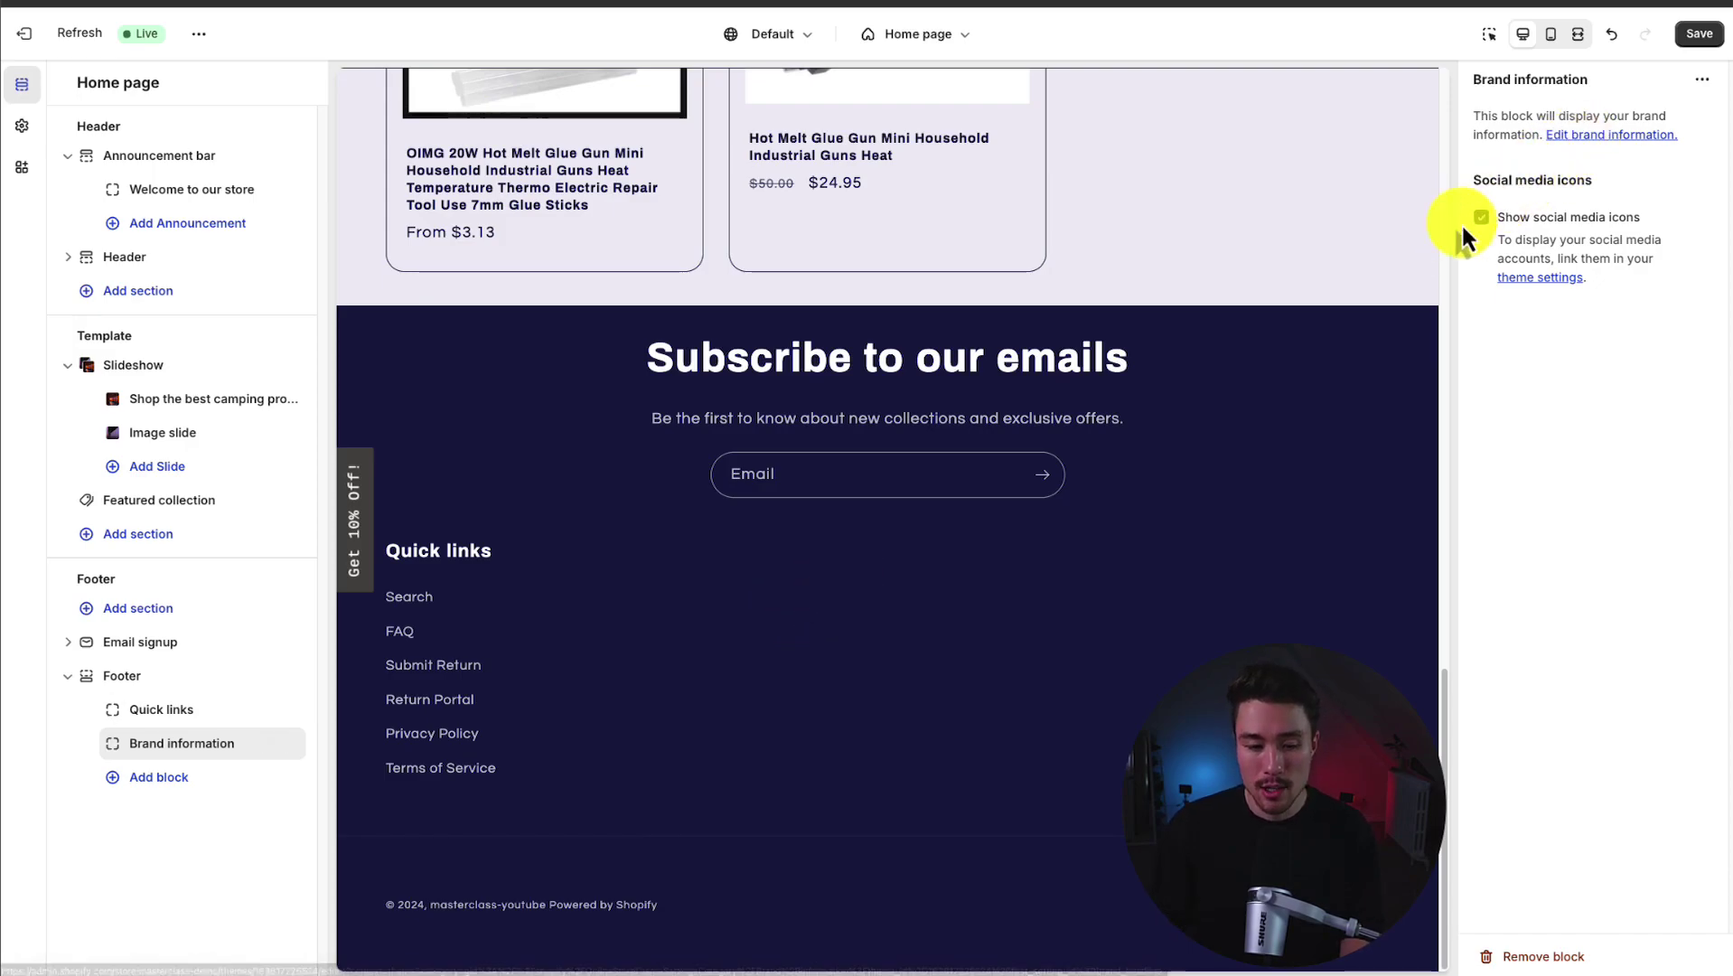
left_click_drag(799, 683, 502, 779)
left_click_drag(1483, 481, 1483, 479)
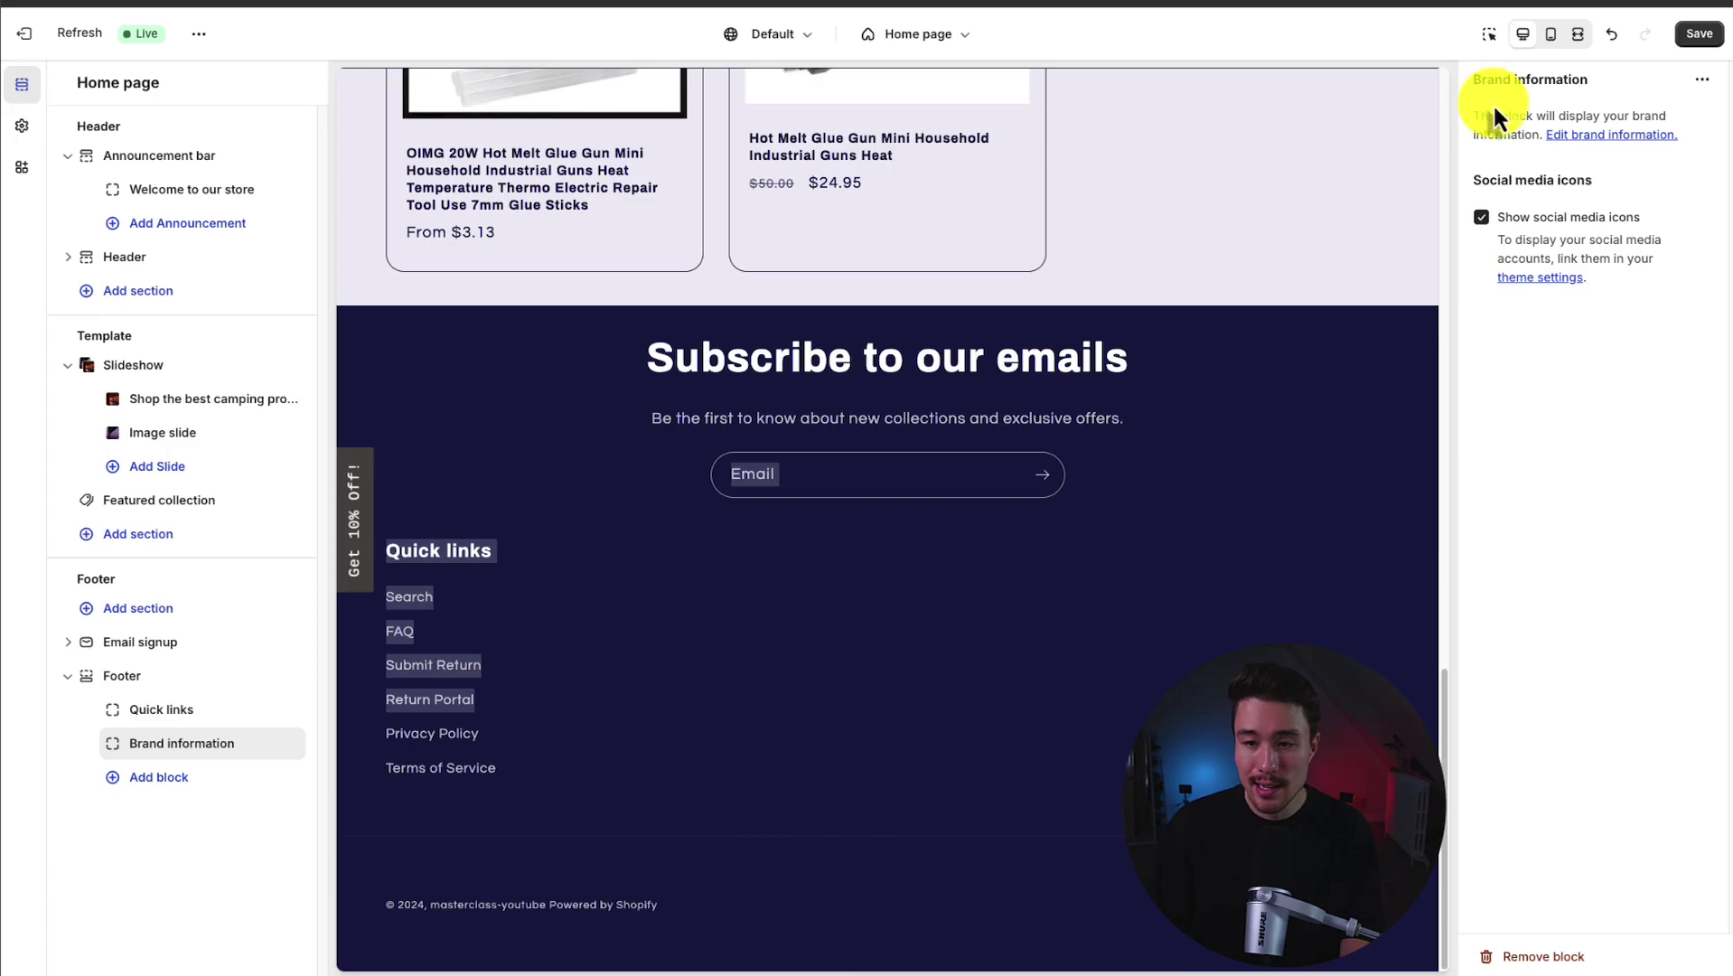
Enter CAMPING STORE as the brand headline and copy it into the brand description.
left_click(1581, 137)
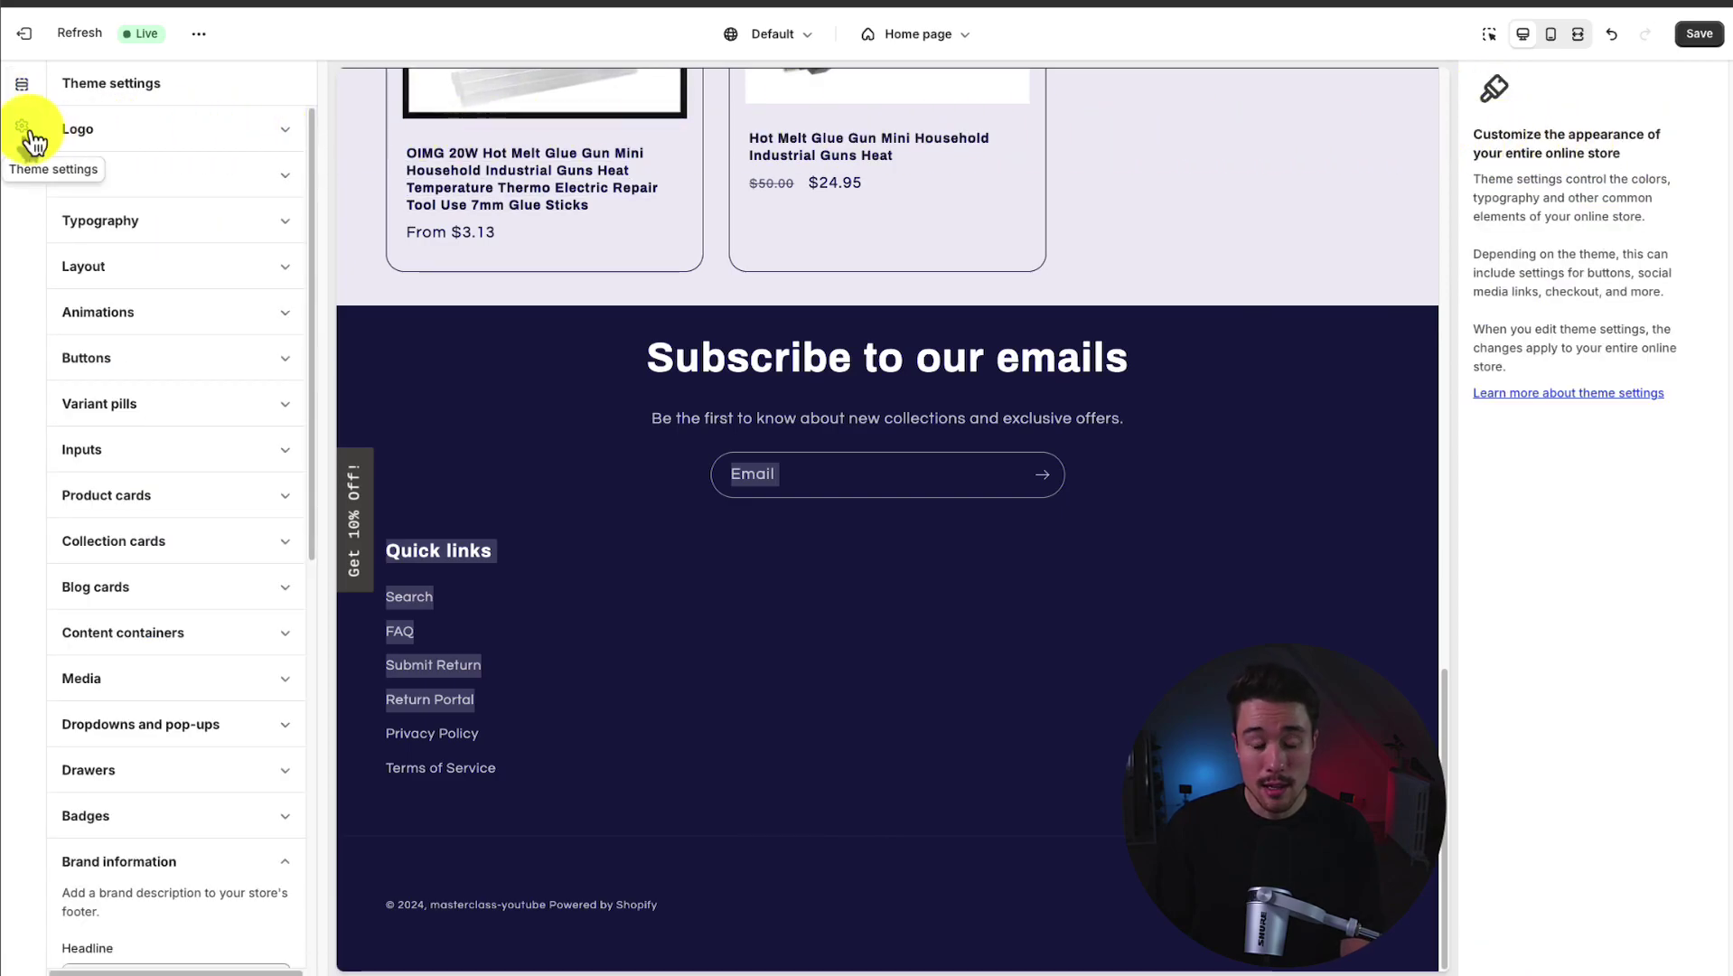
scroll(193, 312, "down", 3)
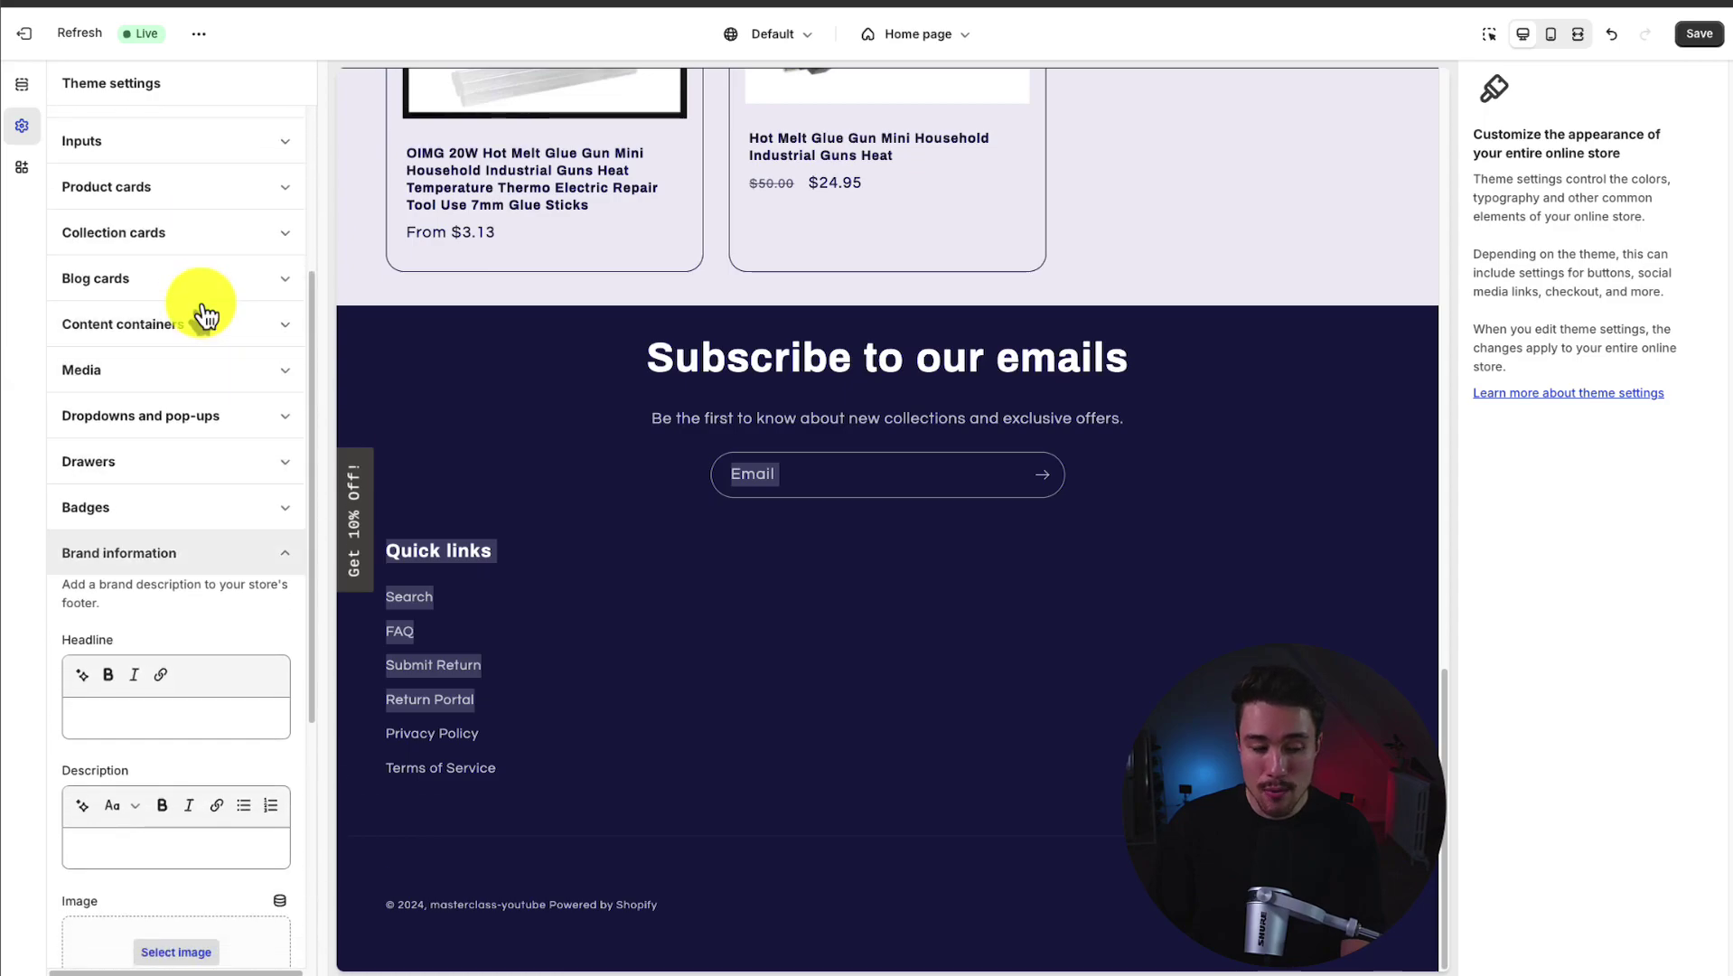
scroll(194, 347, "down", 2)
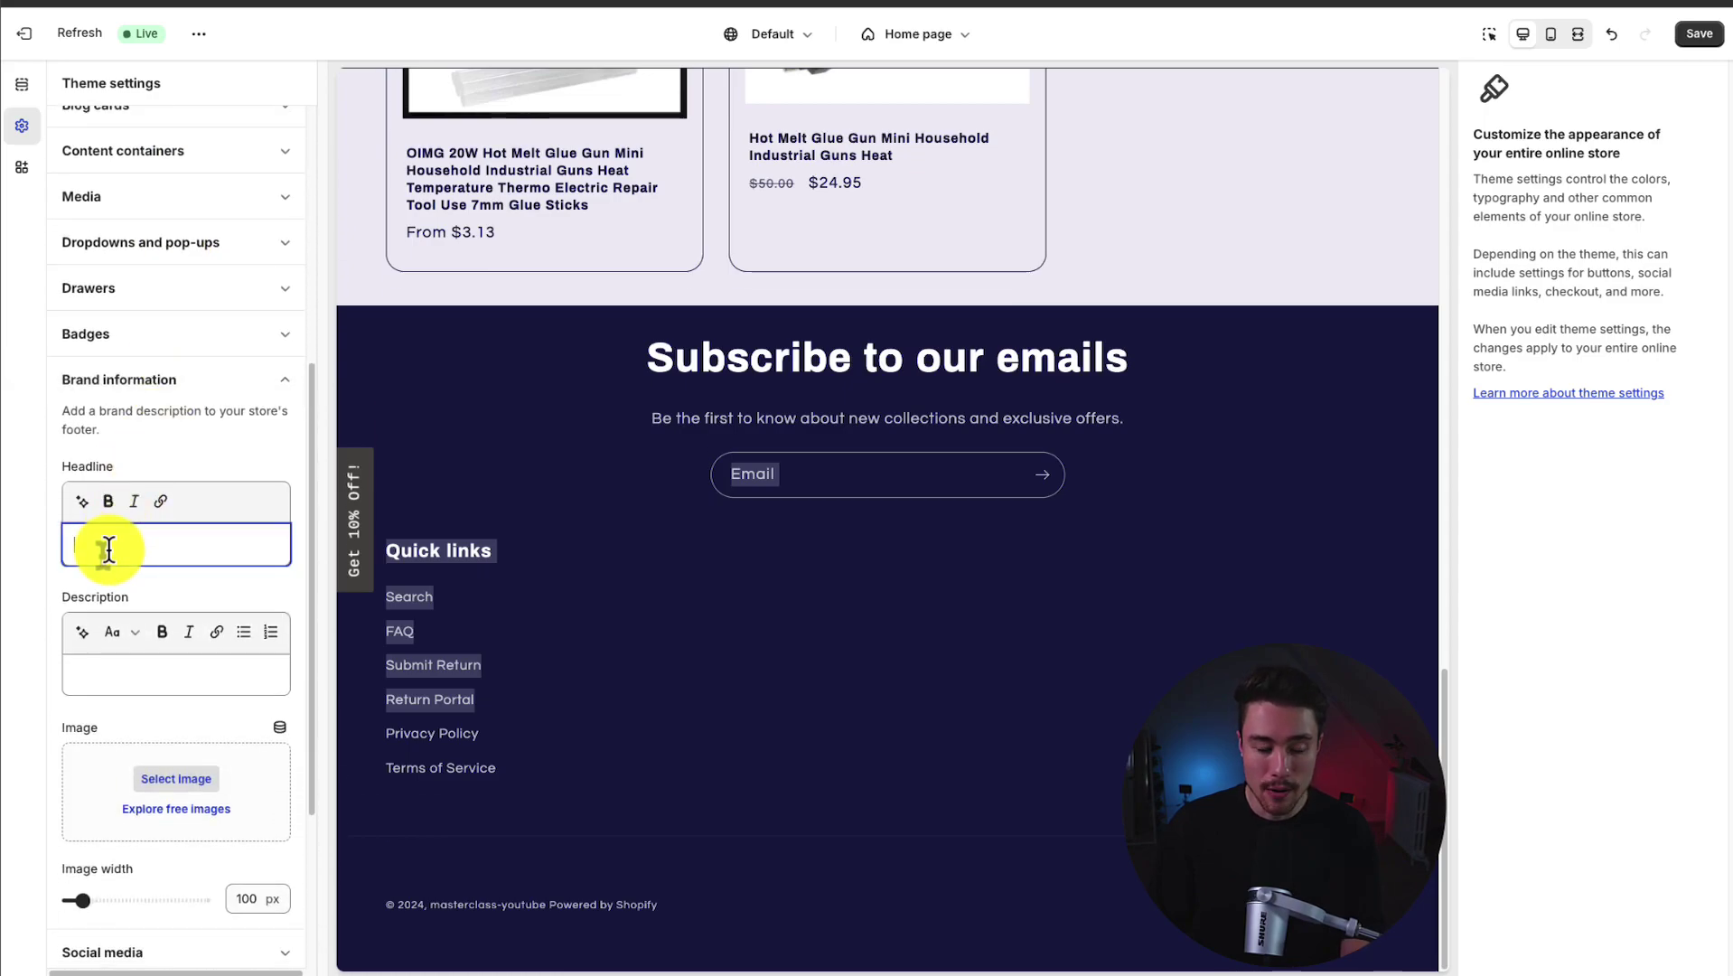
type("CAMPING STORE")
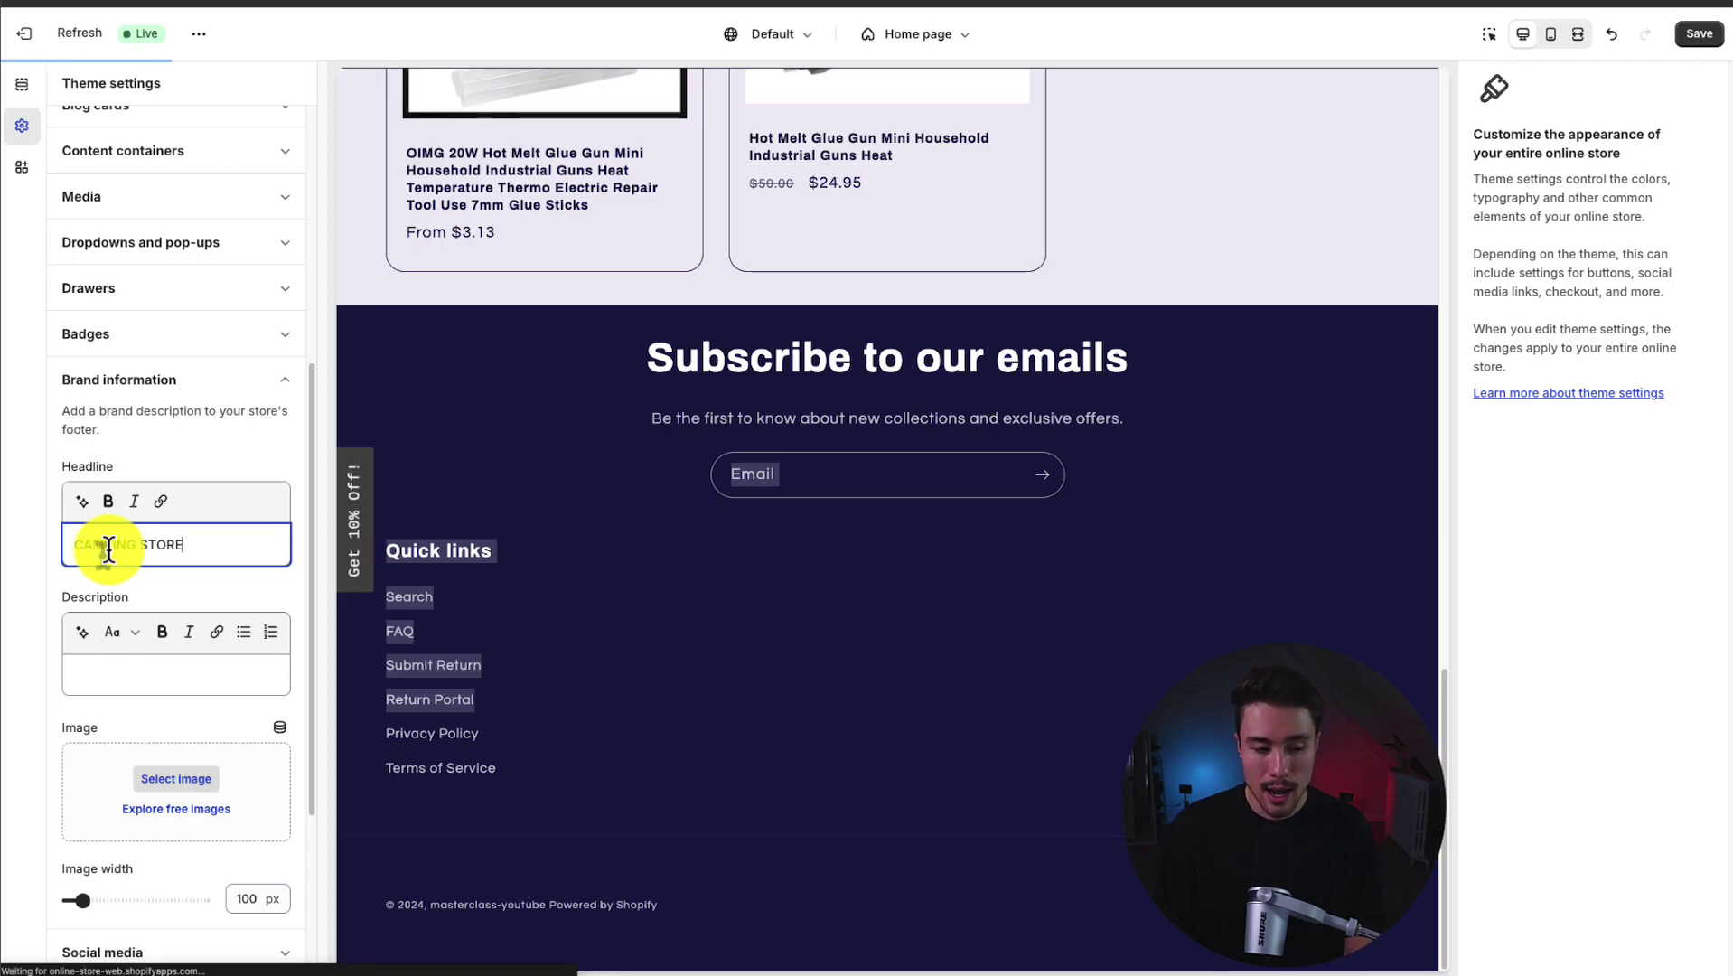
left_click(108, 669)
key("ctrl+a")
key("ctrl+c")
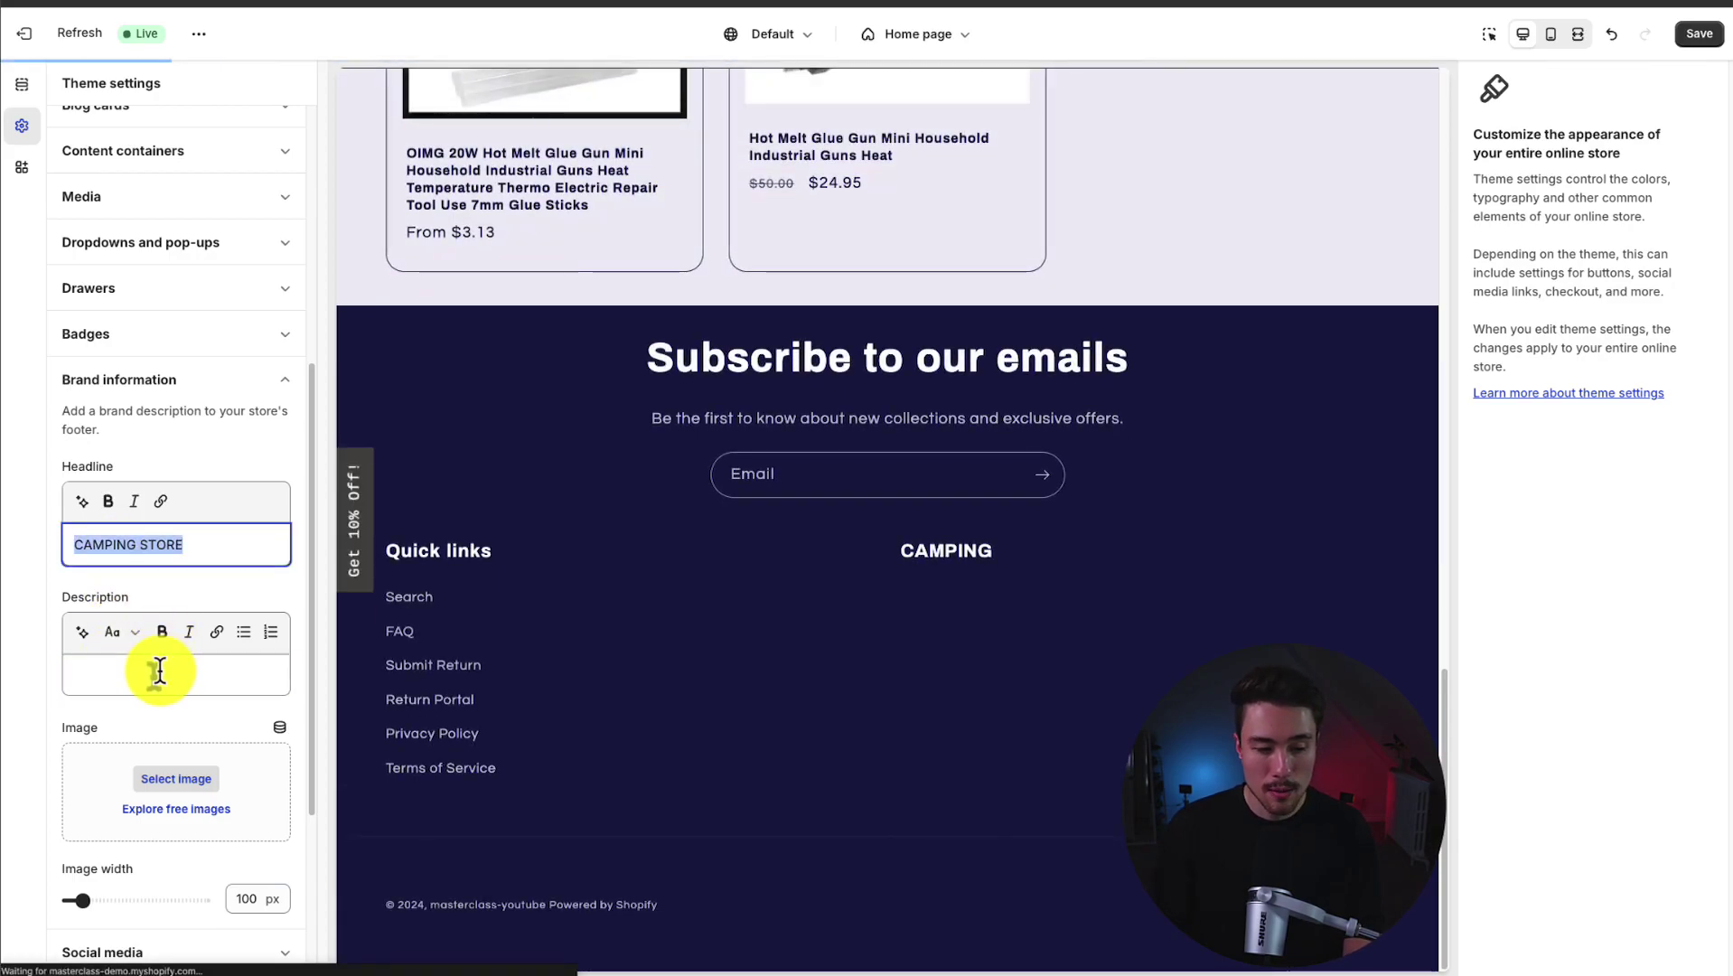
left_click(155, 673)
key("ctrl+v")
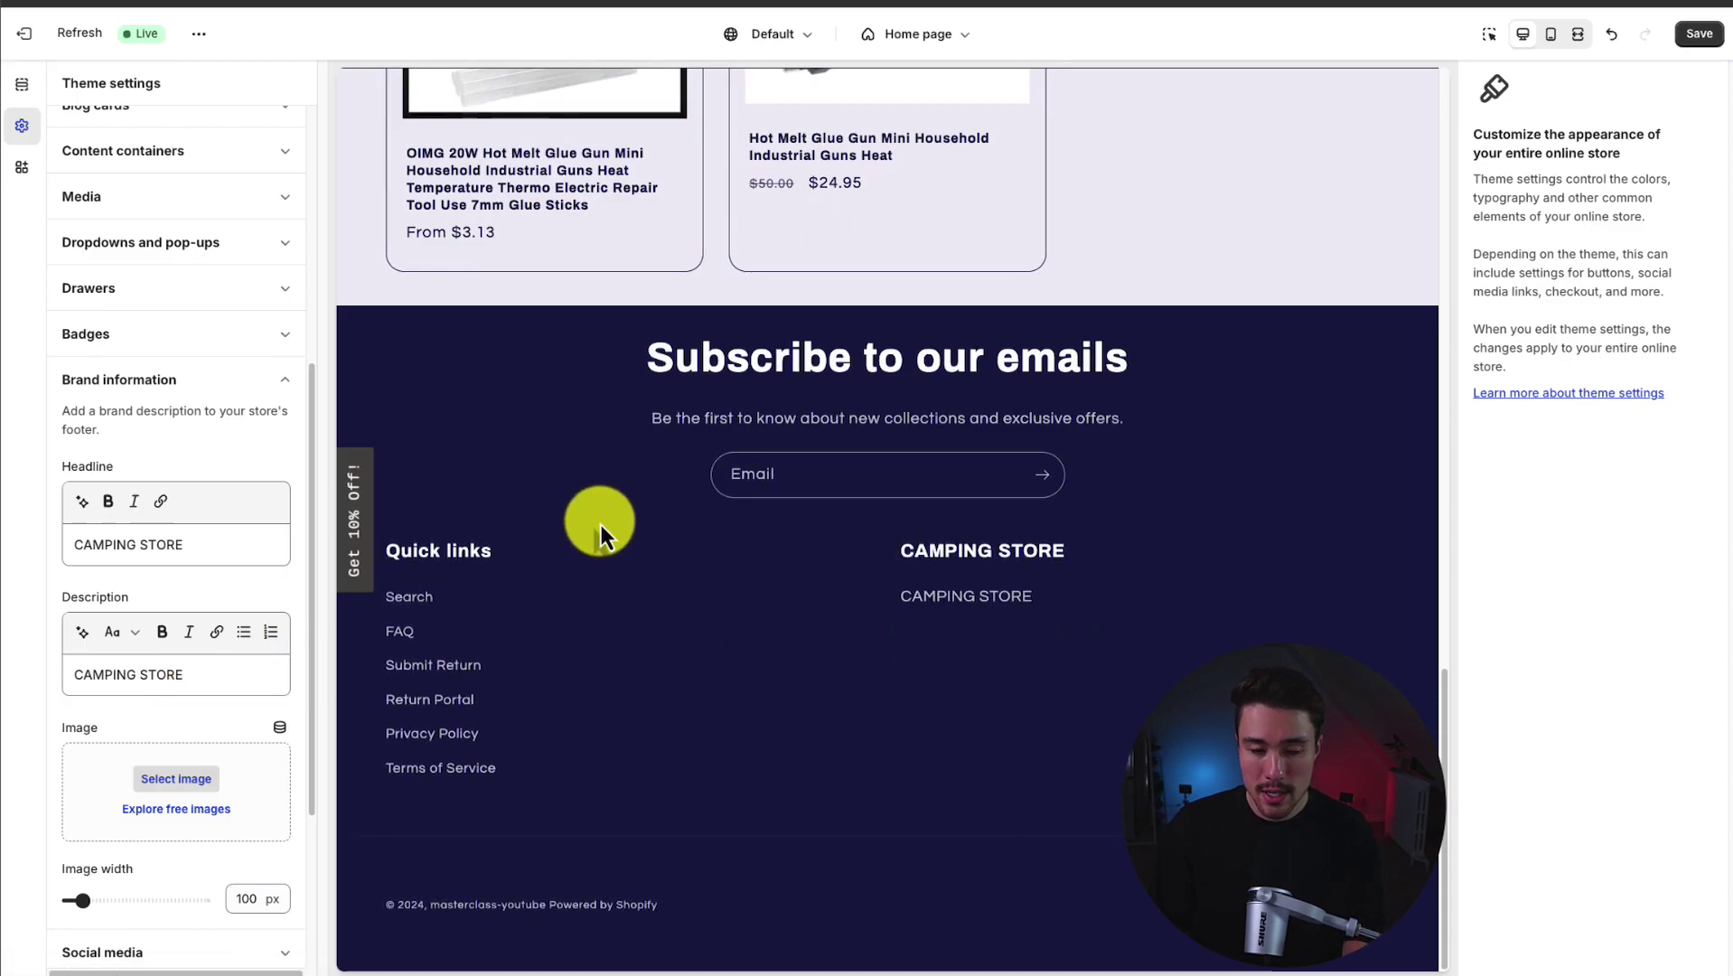
left_click_drag(601, 526, 932, 766)
left_click(1122, 641)
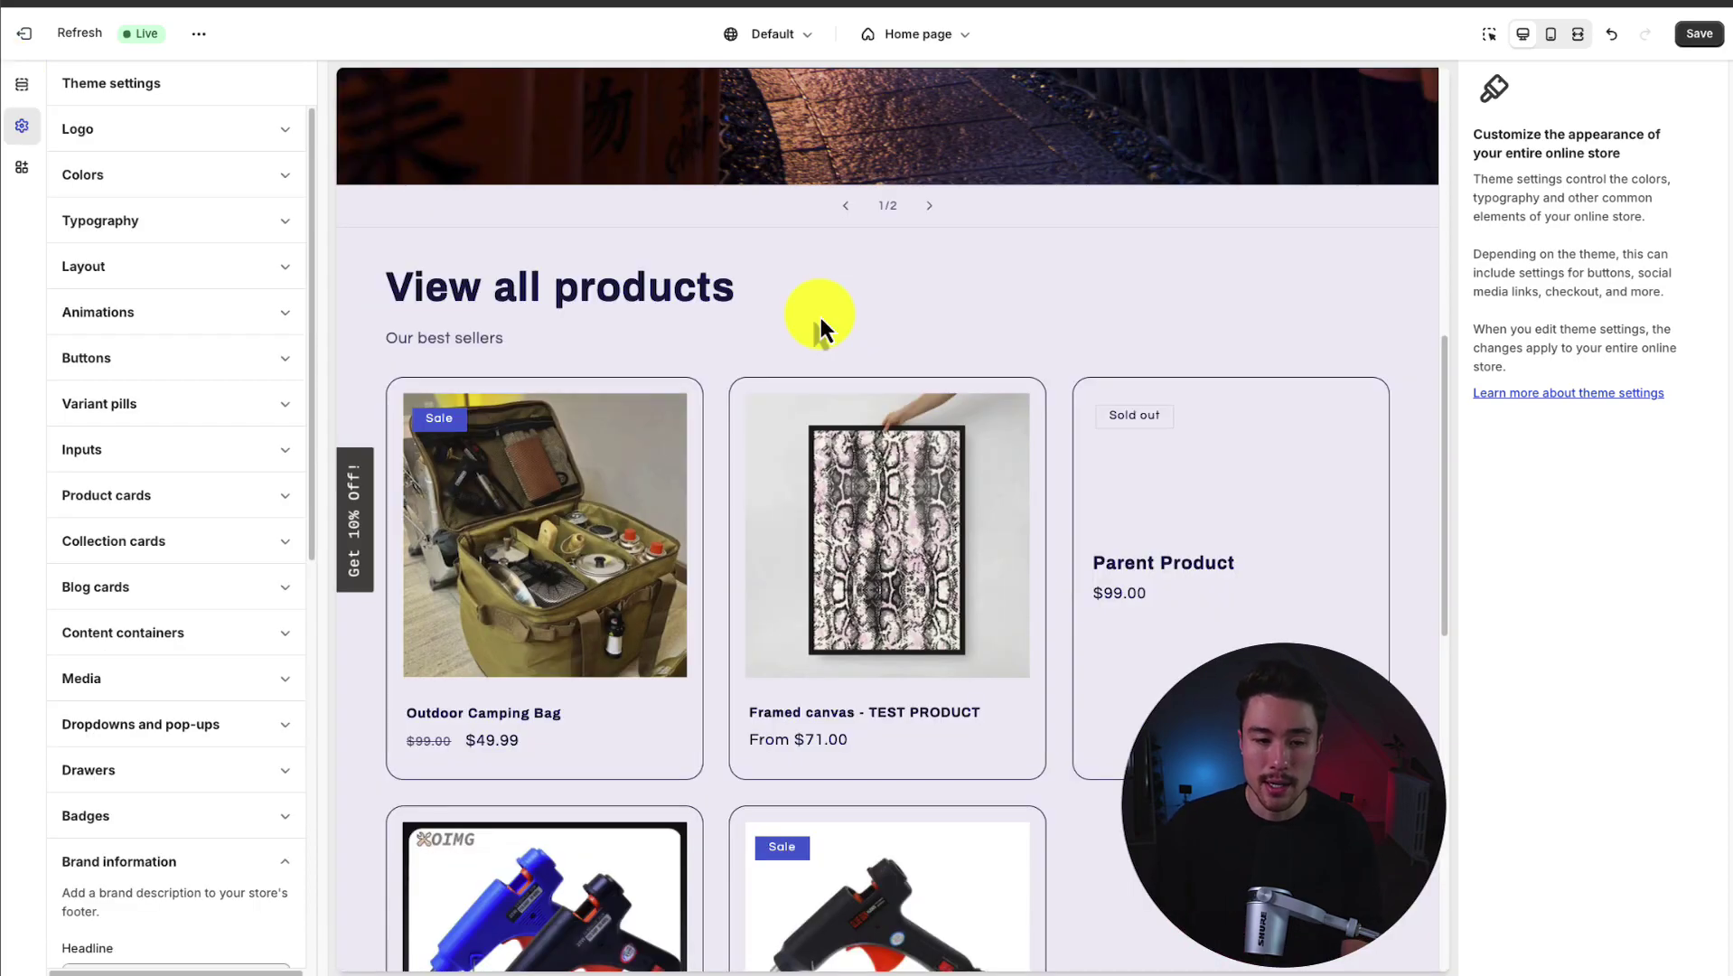
Open the Outdoor Camping Bag product page to edit the Default product template.
left_click(540, 719)
left_click(949, 36)
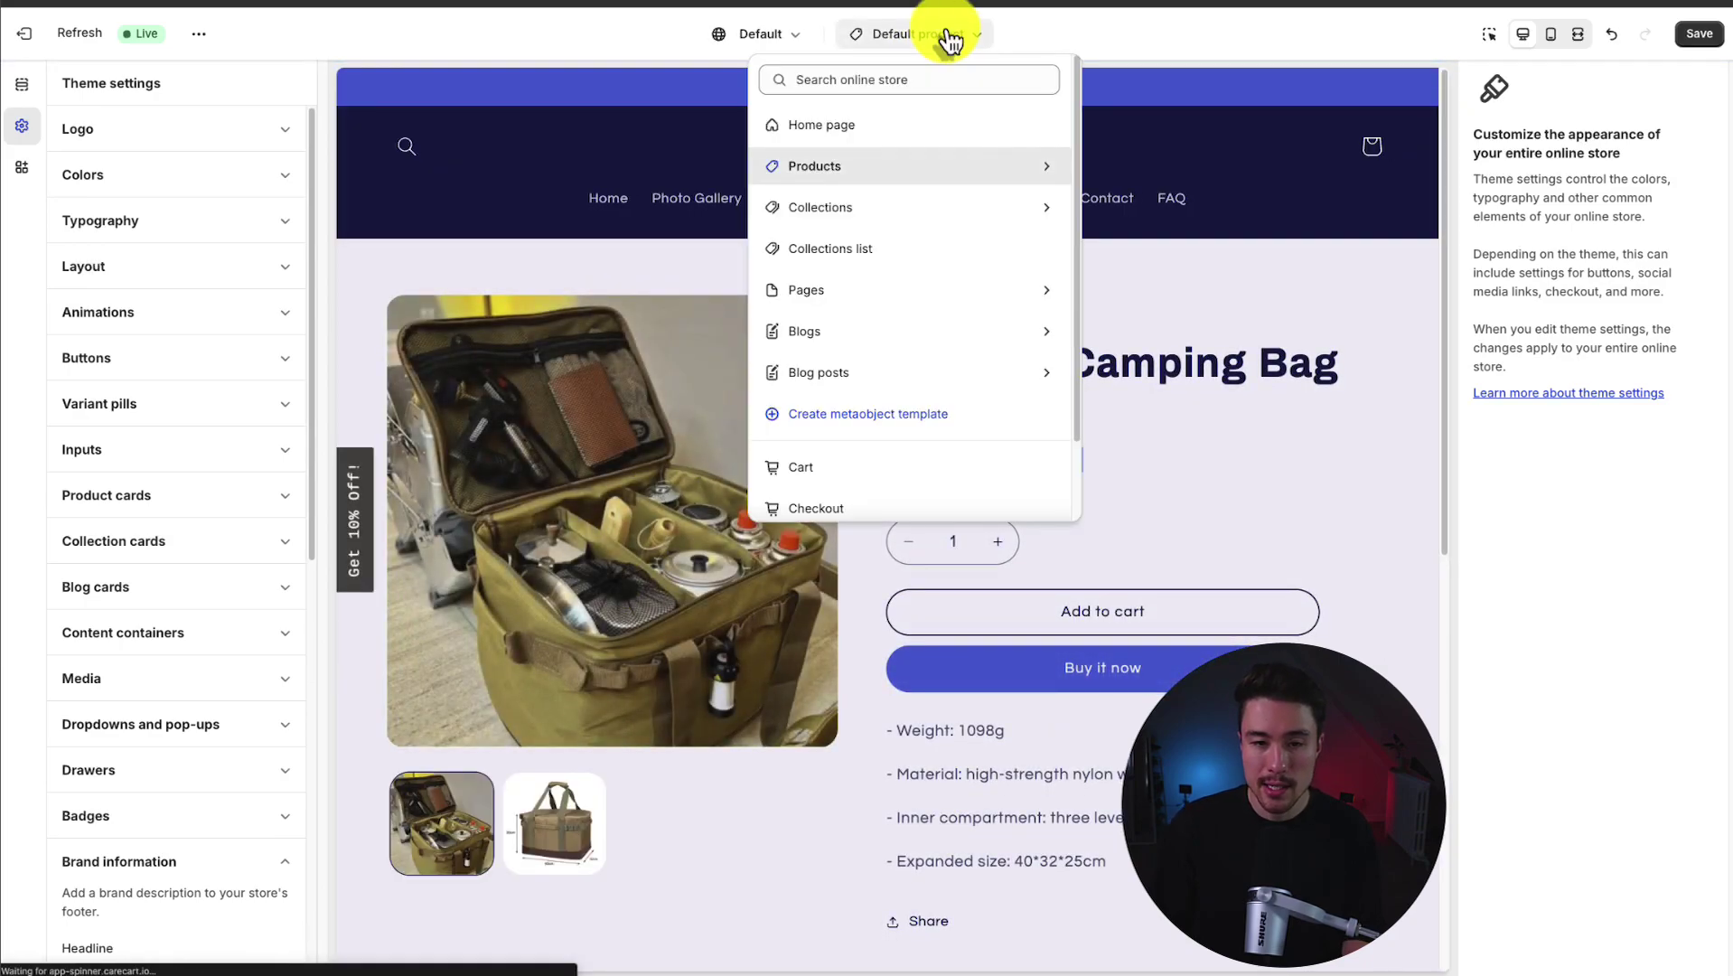
left_click(1206, 270)
scroll(1206, 269, "down", 1)
scroll(1206, 270, "down", 2)
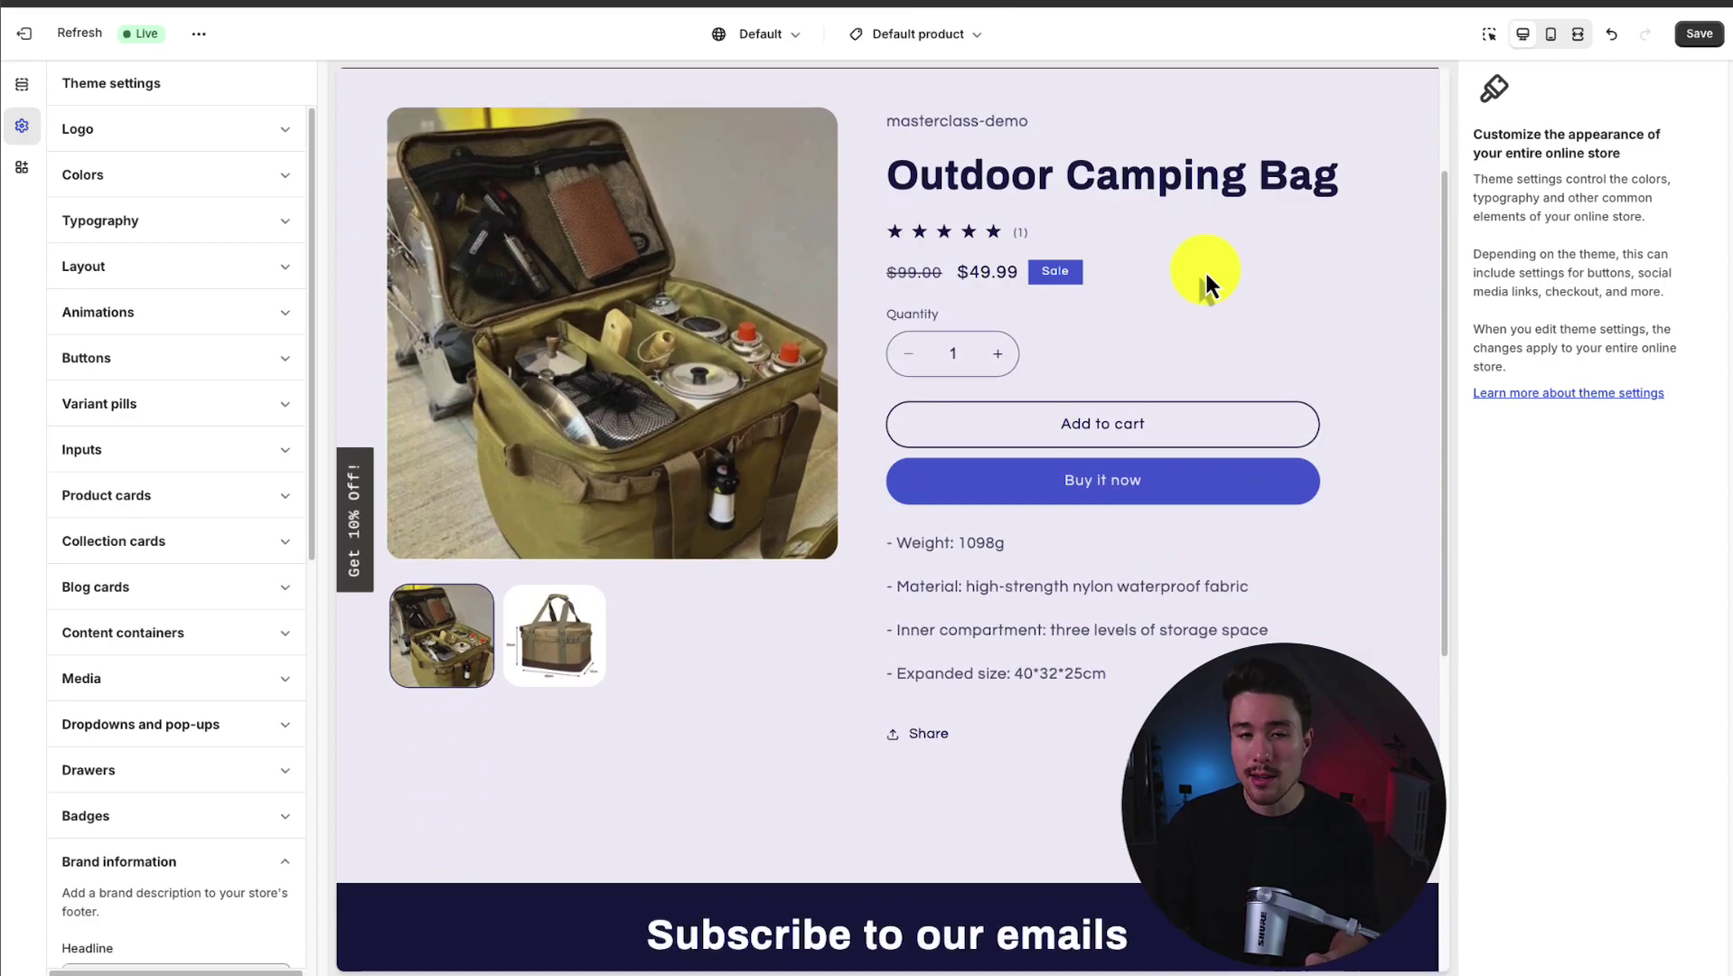
Add a Featured collection section to the product template and set it to the Bundles collection.
scroll(1205, 269, "up", 3)
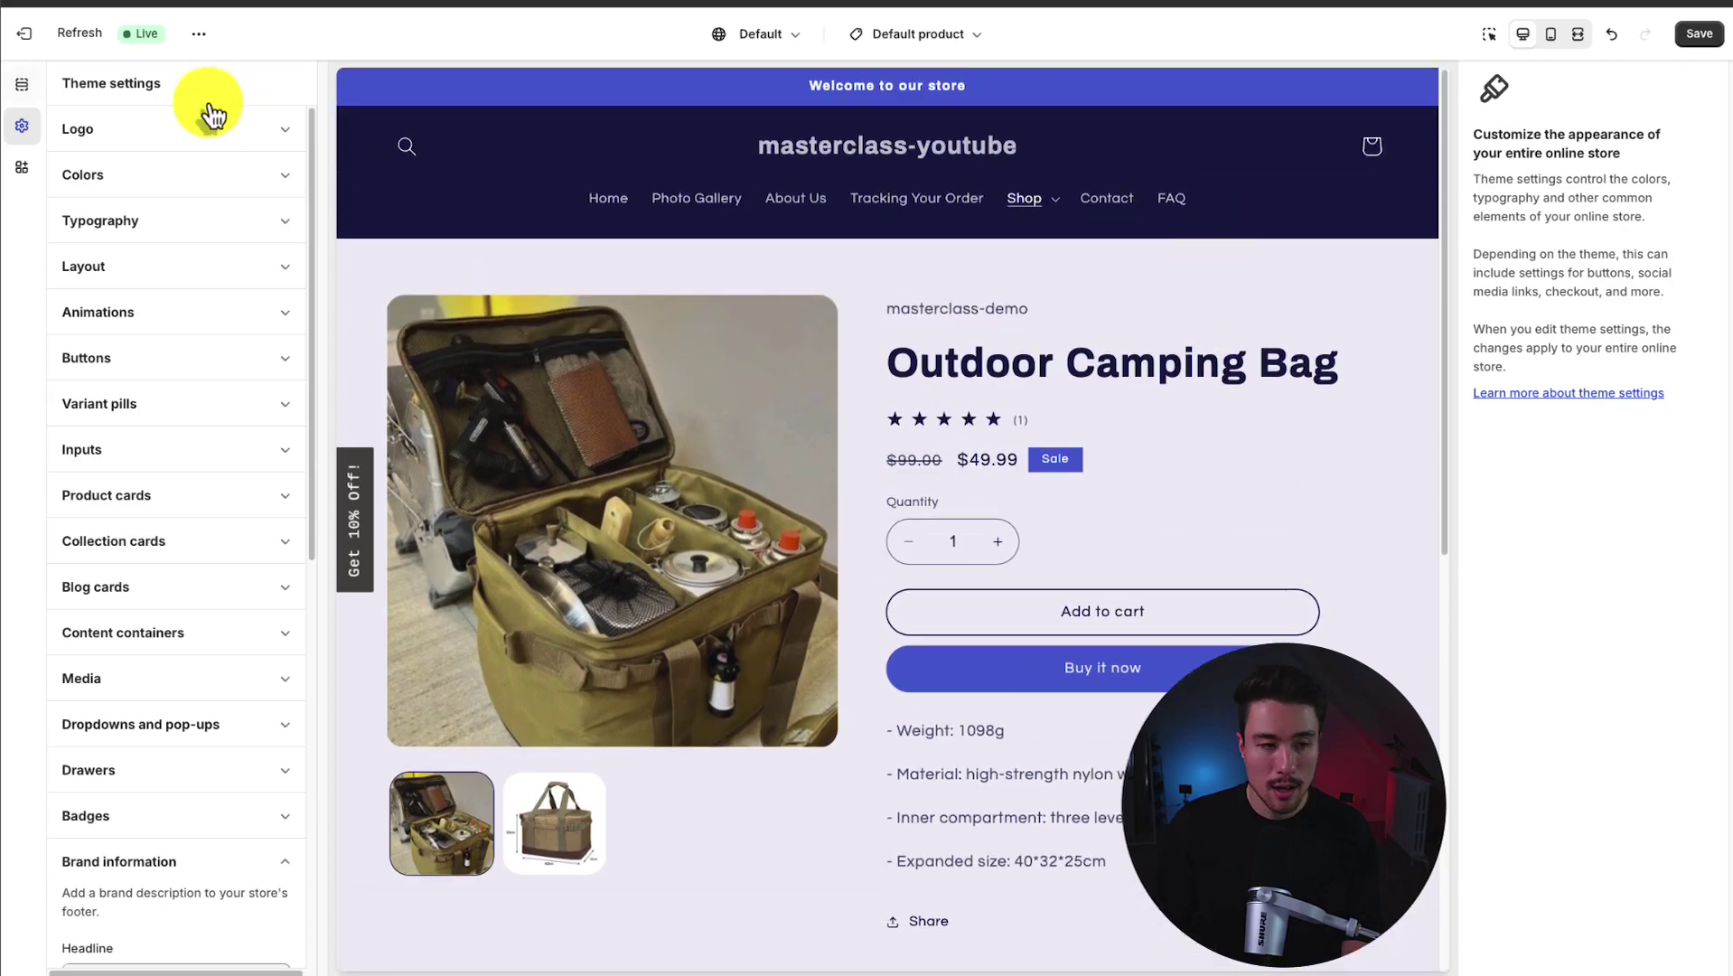
left_click(28, 85)
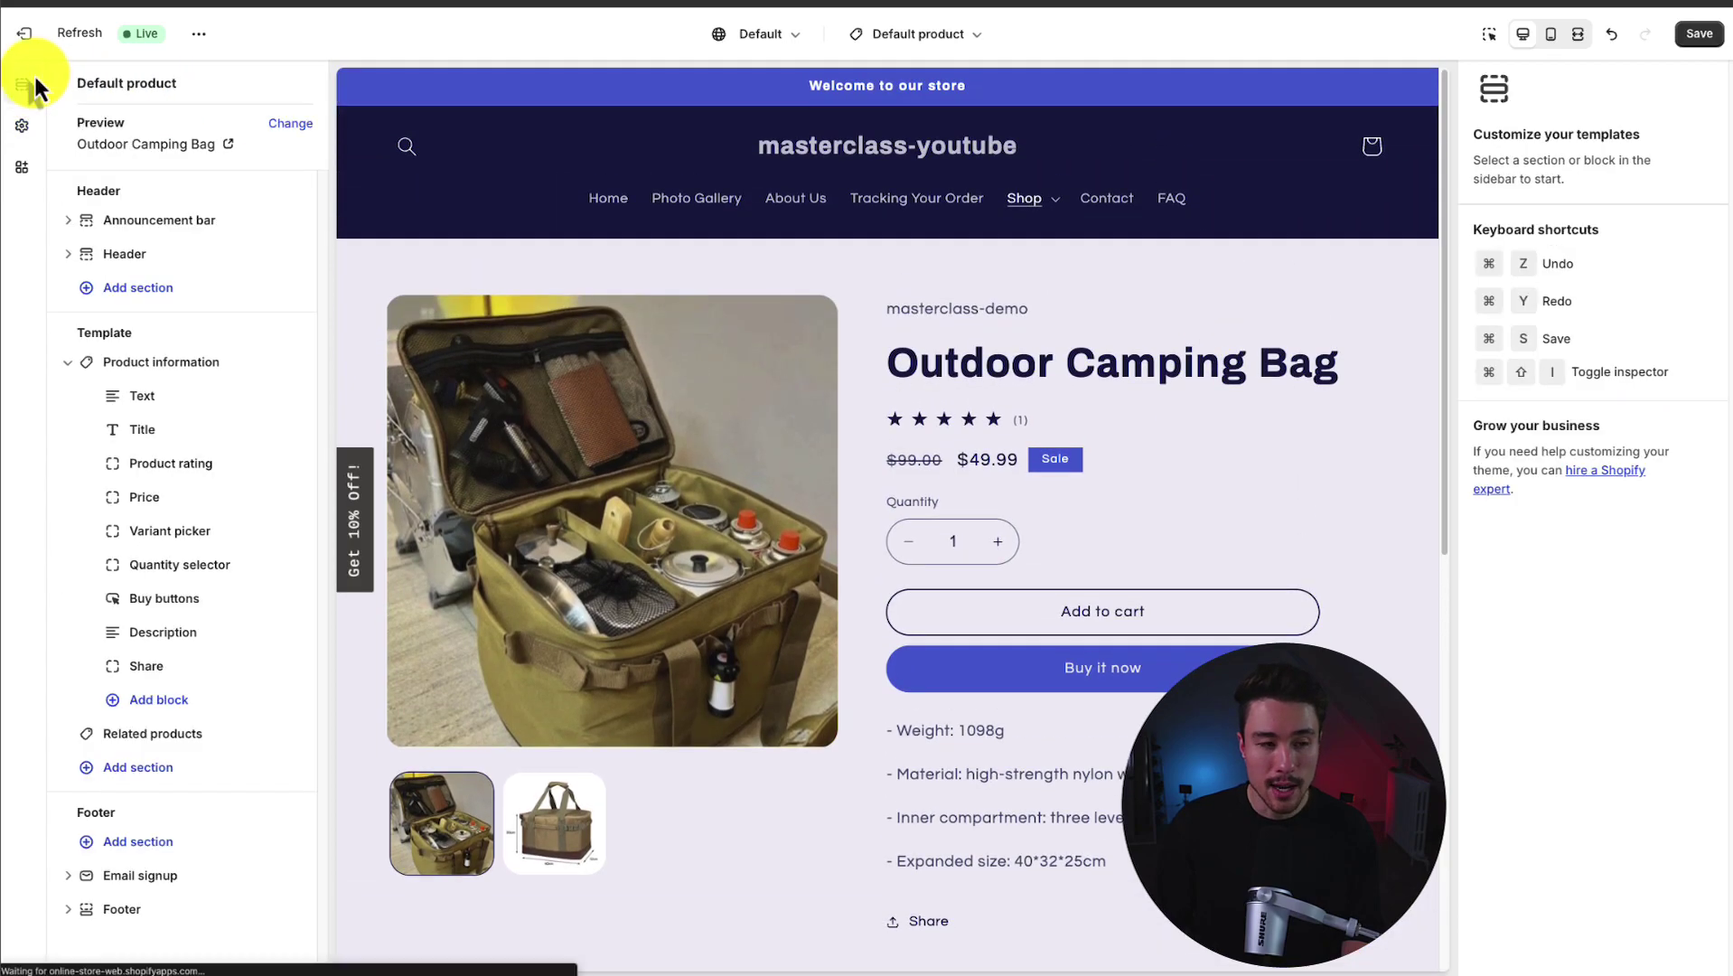
left_click(69, 361)
left_click(125, 441)
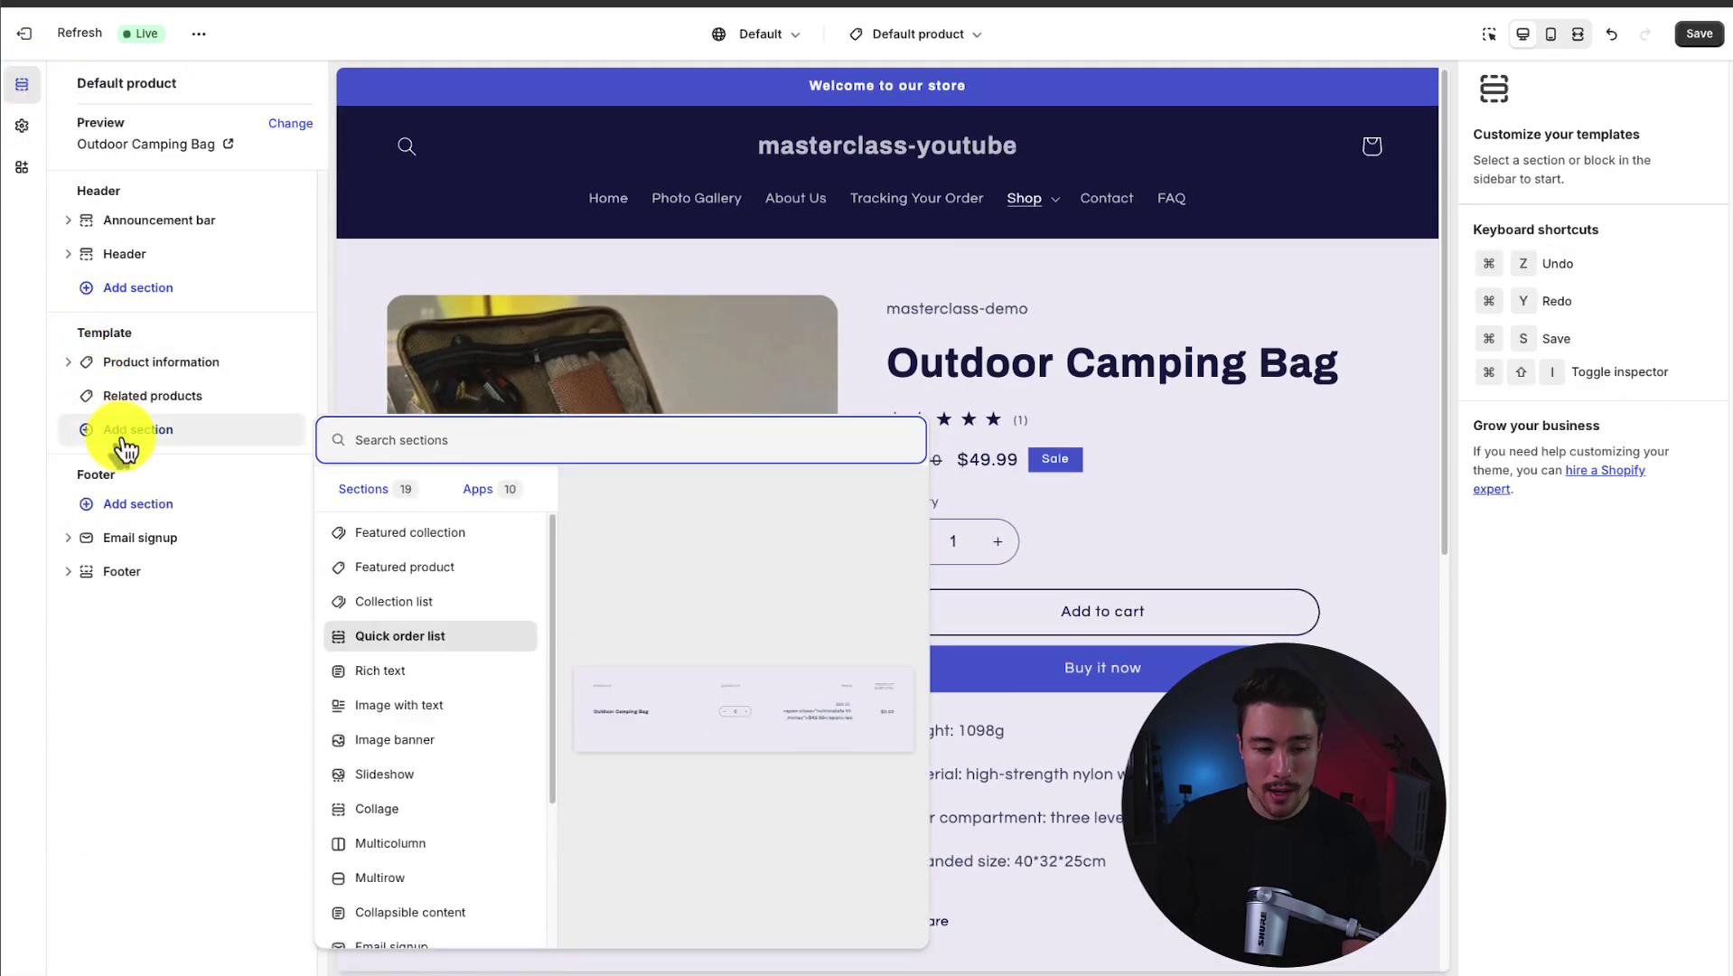
left_click(419, 542)
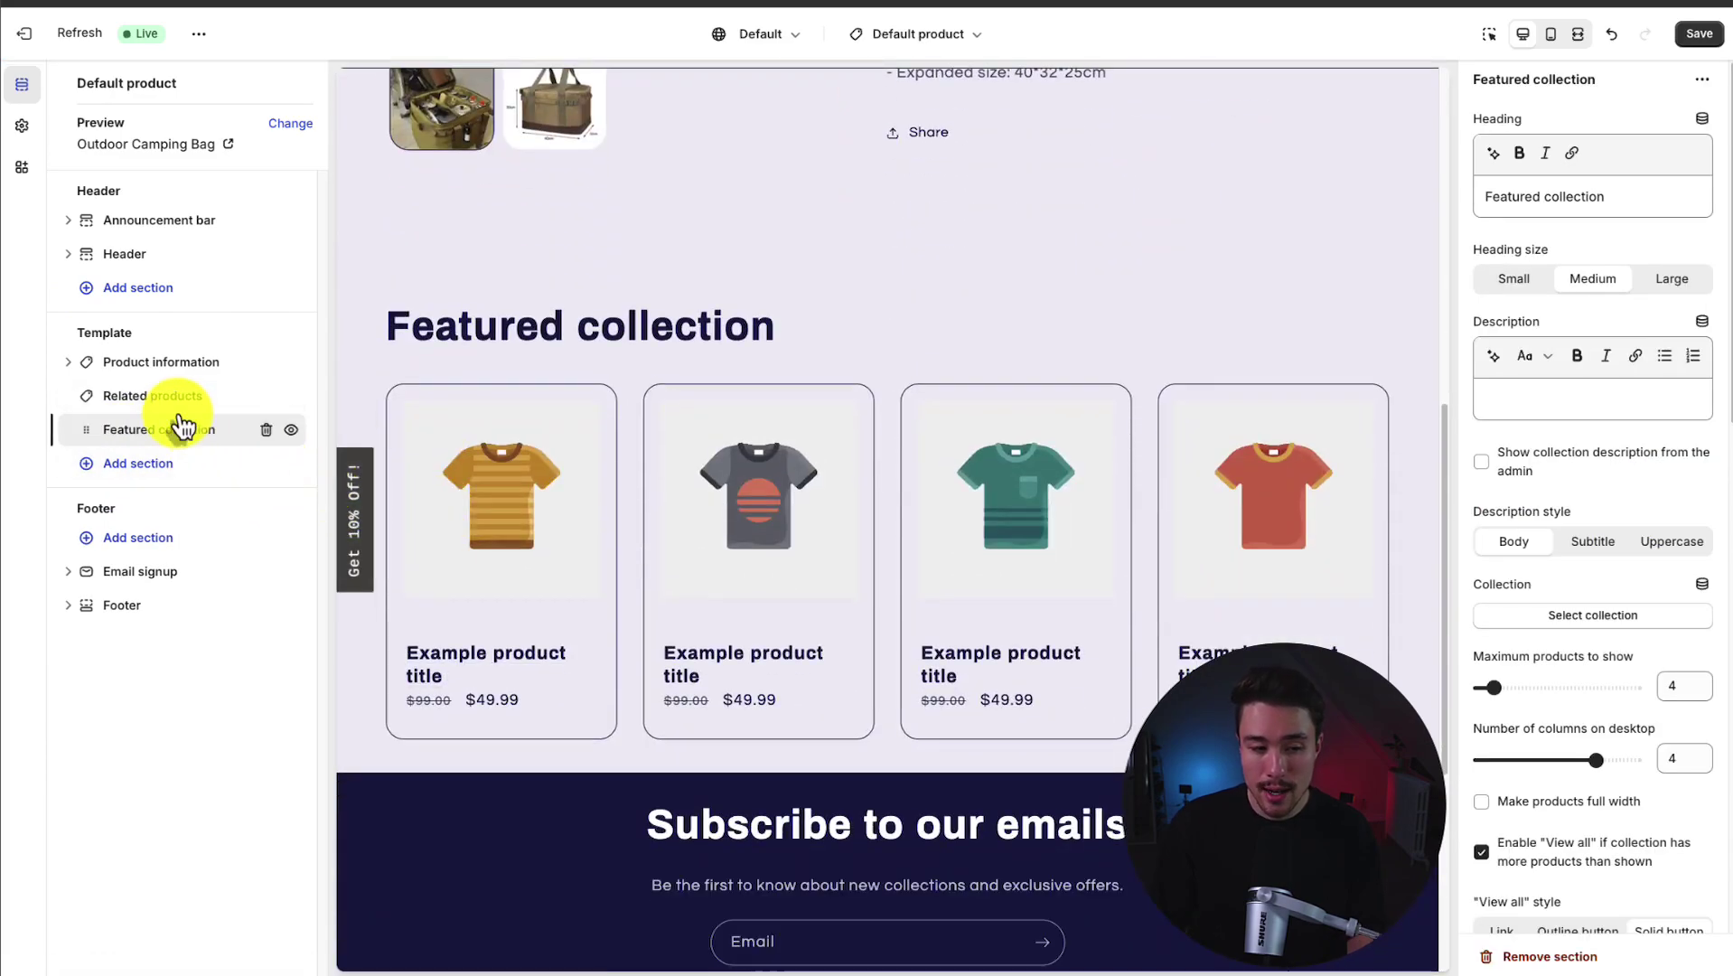
scroll(1482, 517, "down", 2)
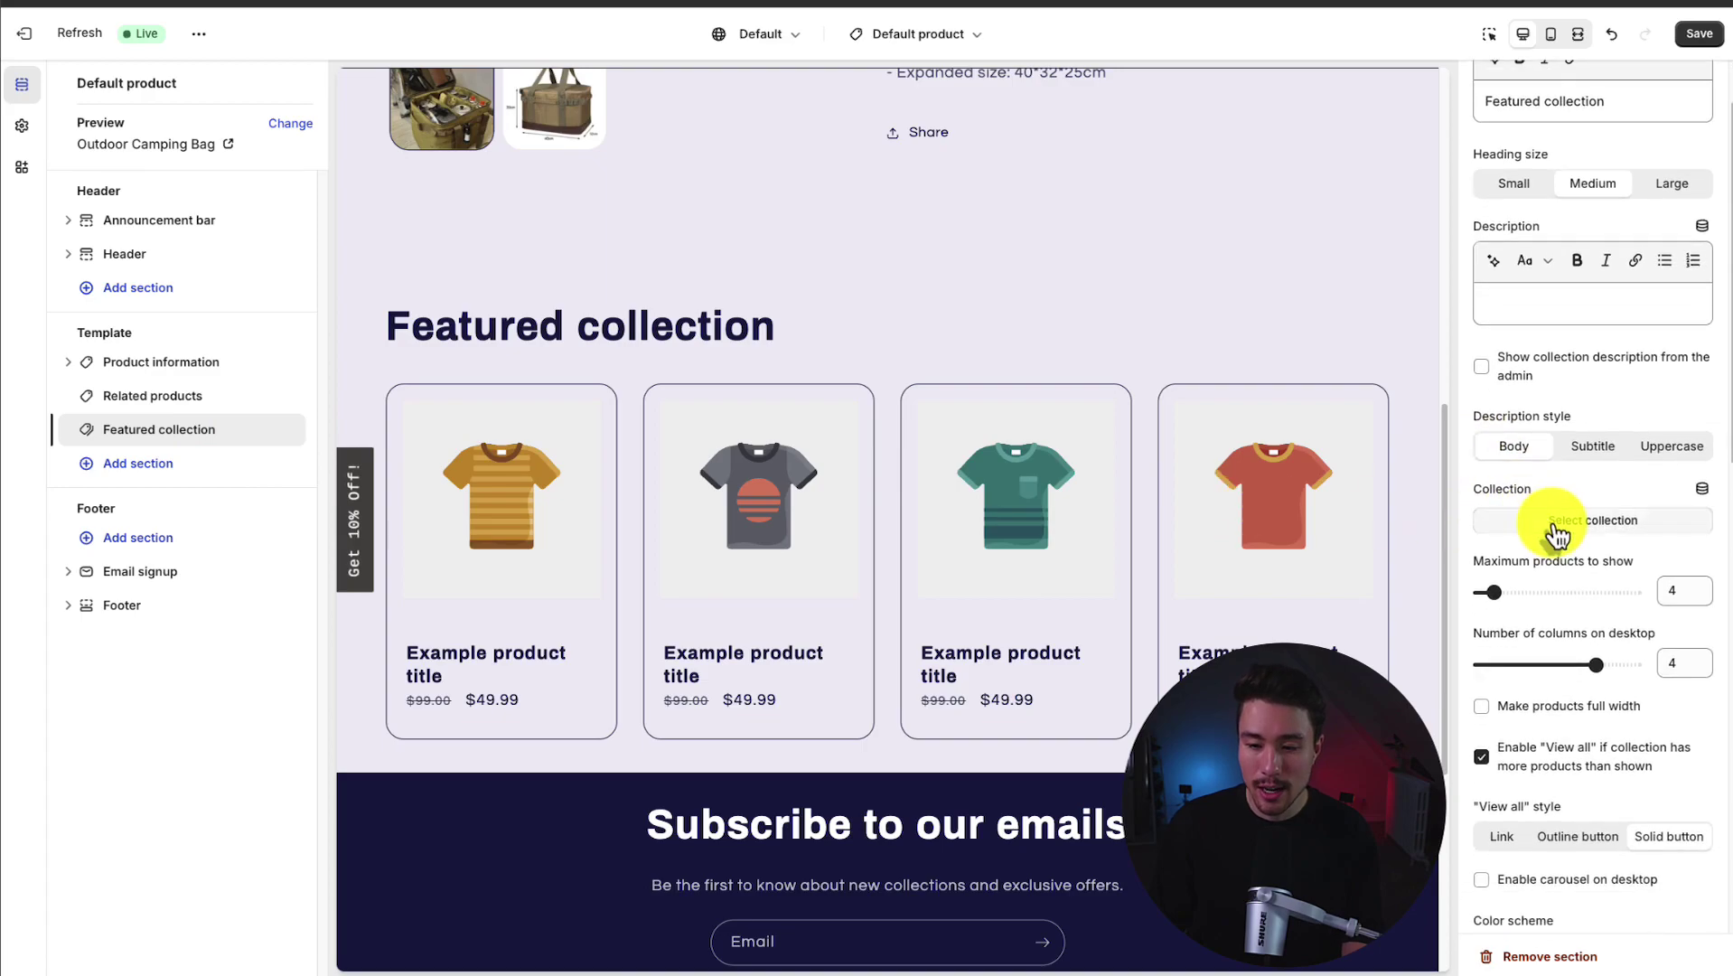
left_click(1547, 517)
left_click(1537, 294)
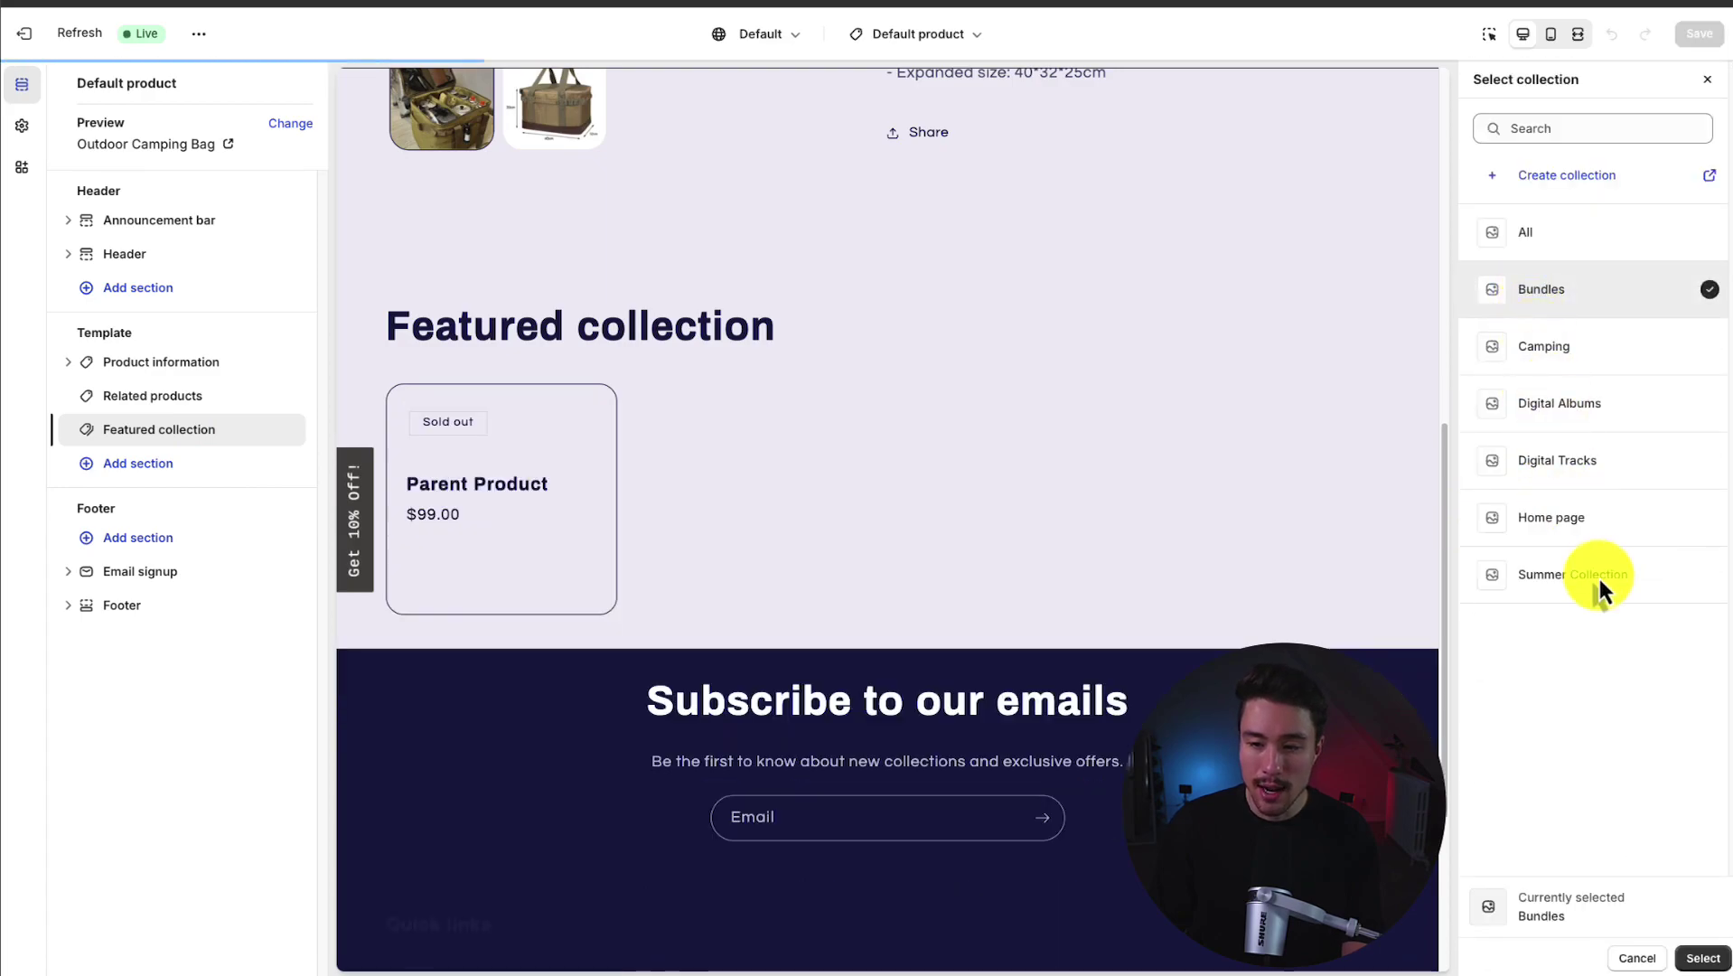
left_click(1702, 958)
left_click(65, 362)
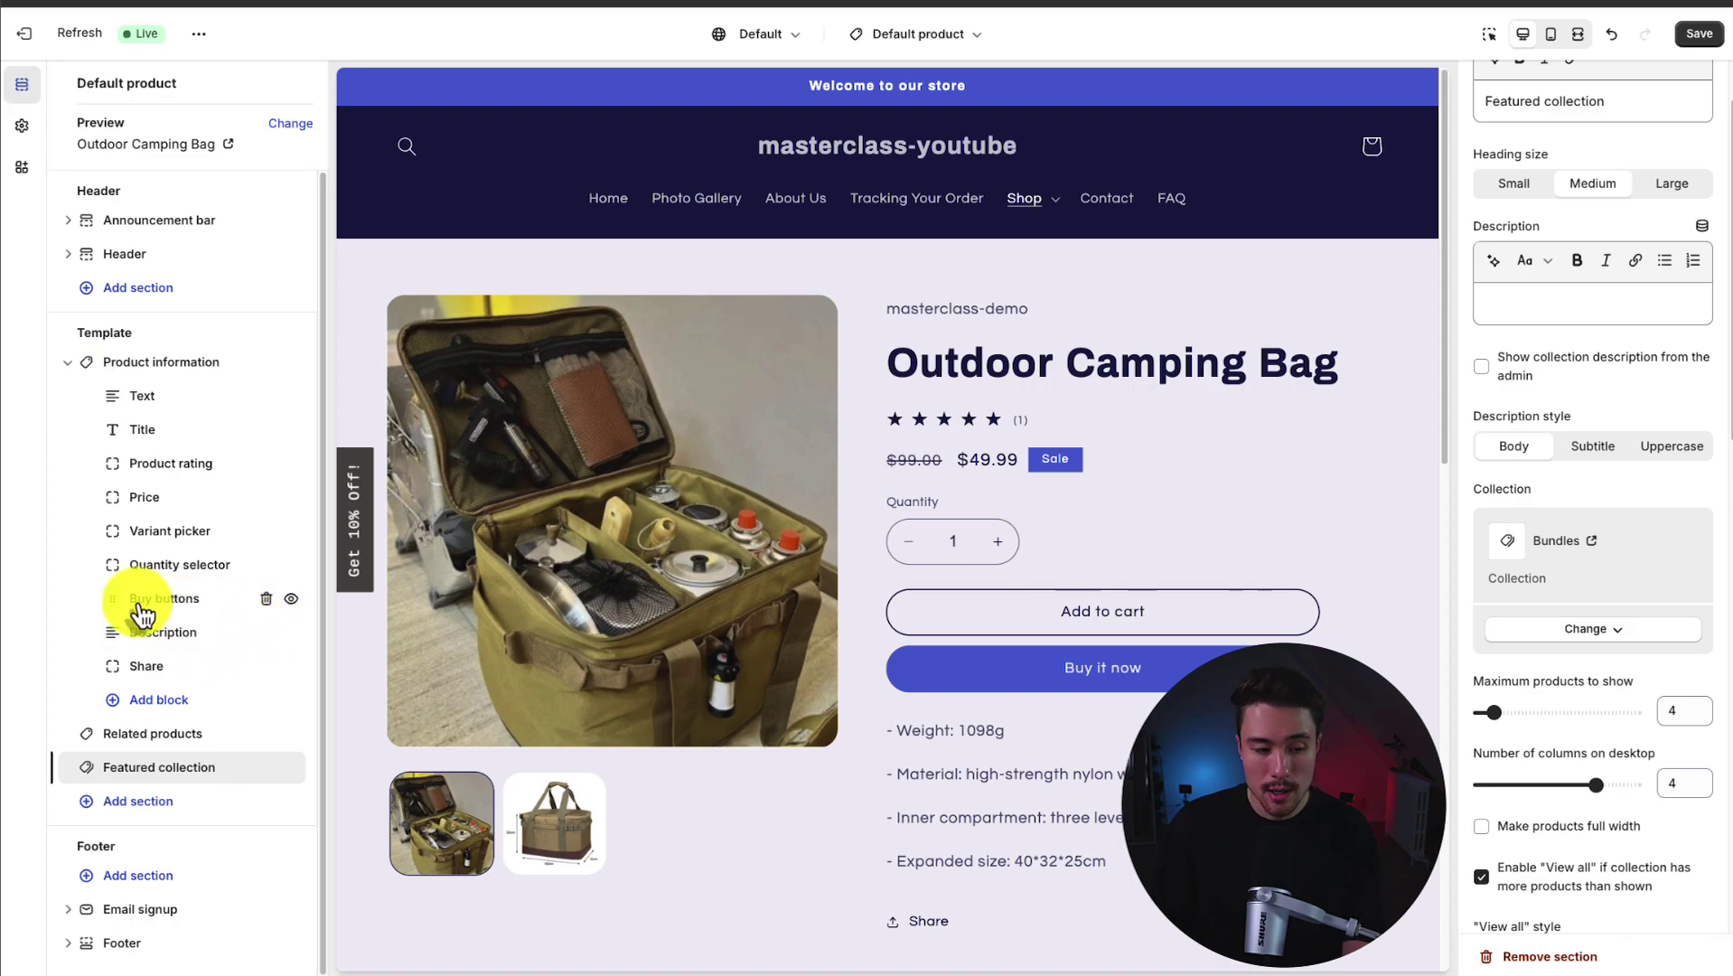
Move Buy buttons directly under the Quantity selector block and switch the preview to mobile.
left_click_drag(116, 601, 158, 601)
left_click(170, 565)
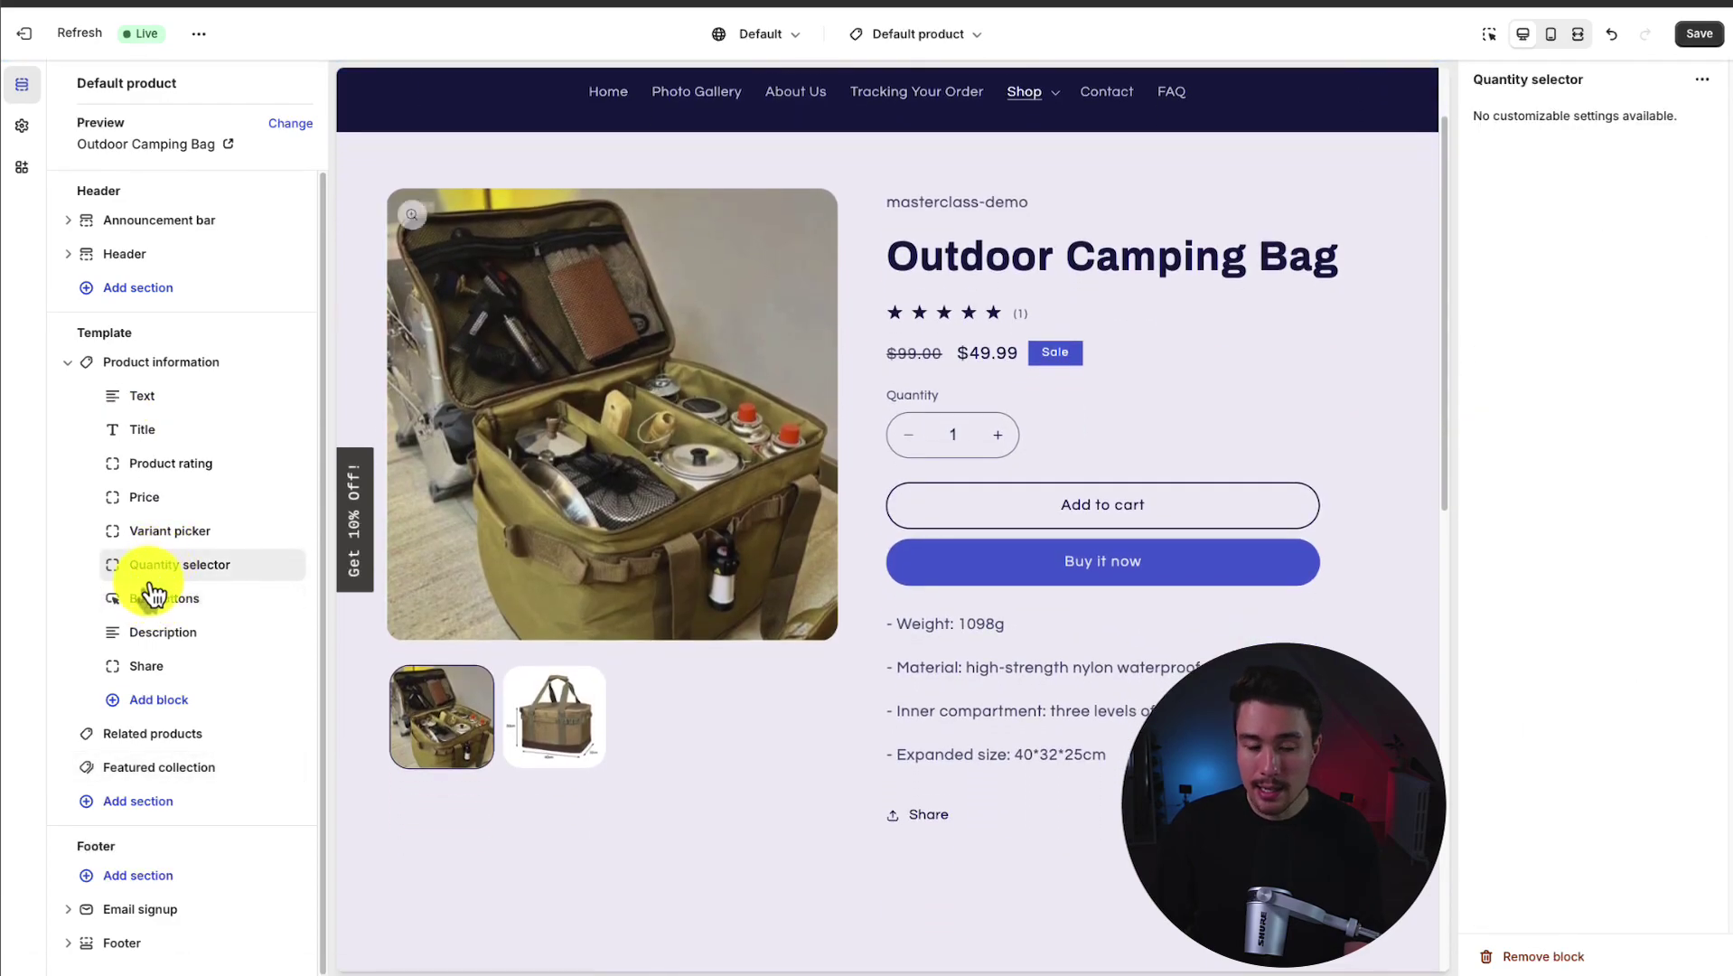
left_click(145, 604)
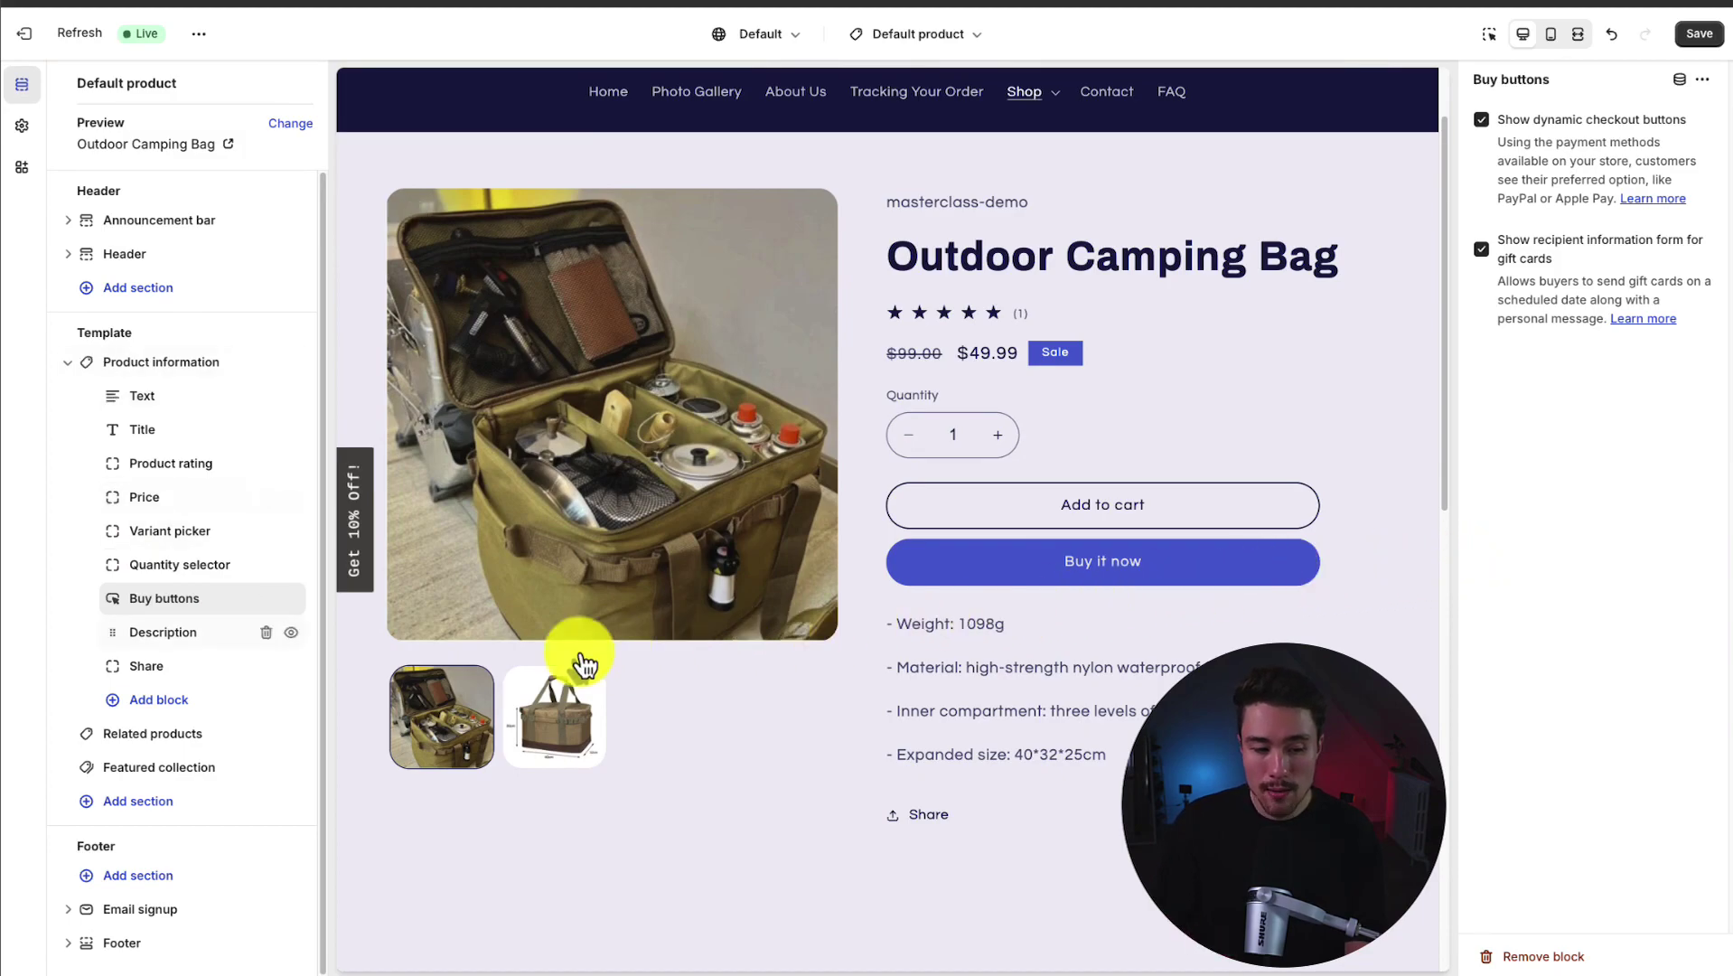
left_click(157, 701)
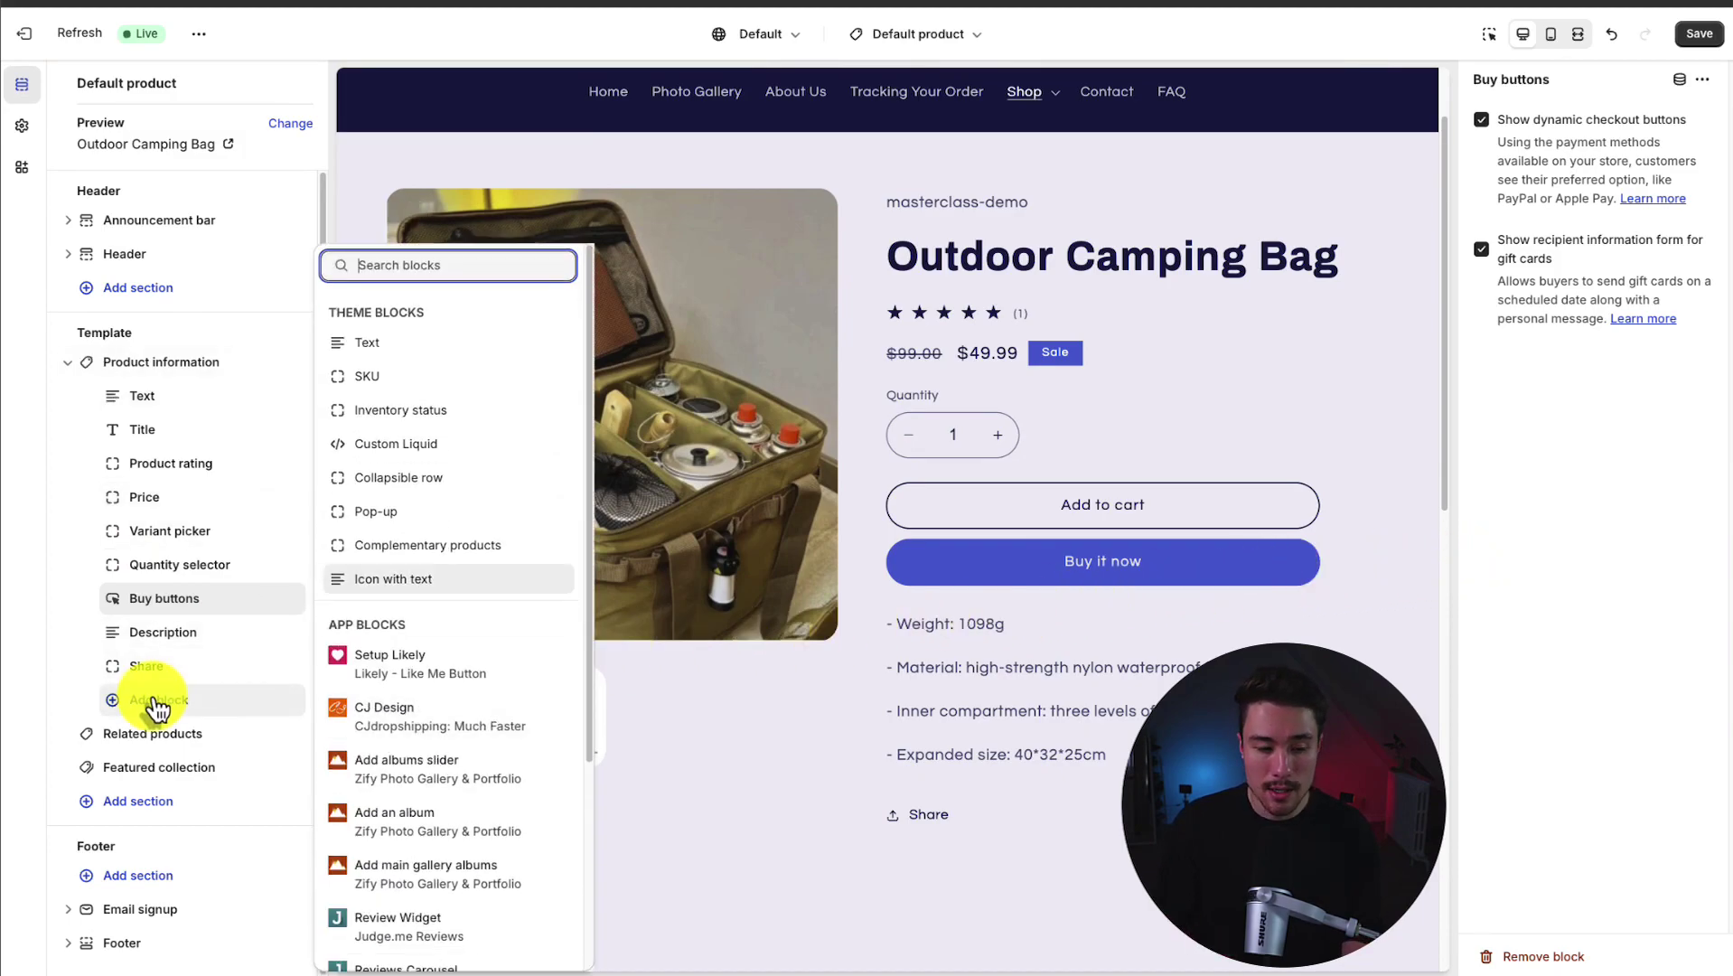
left_click(157, 702)
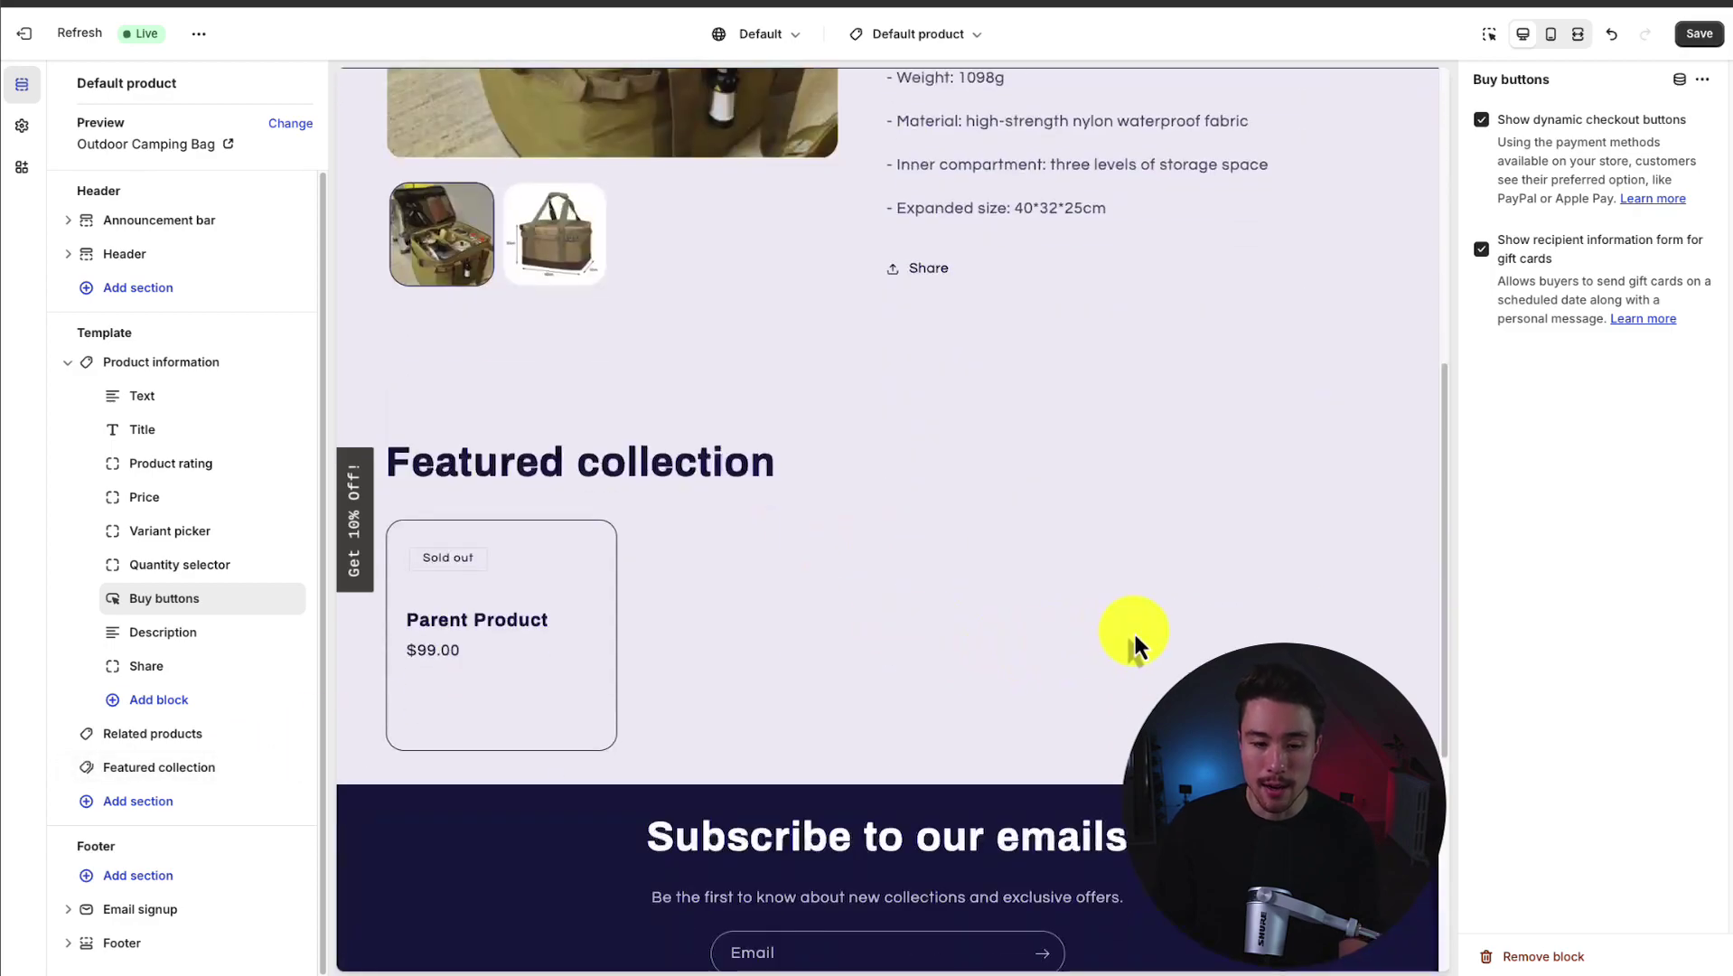
left_click(1552, 34)
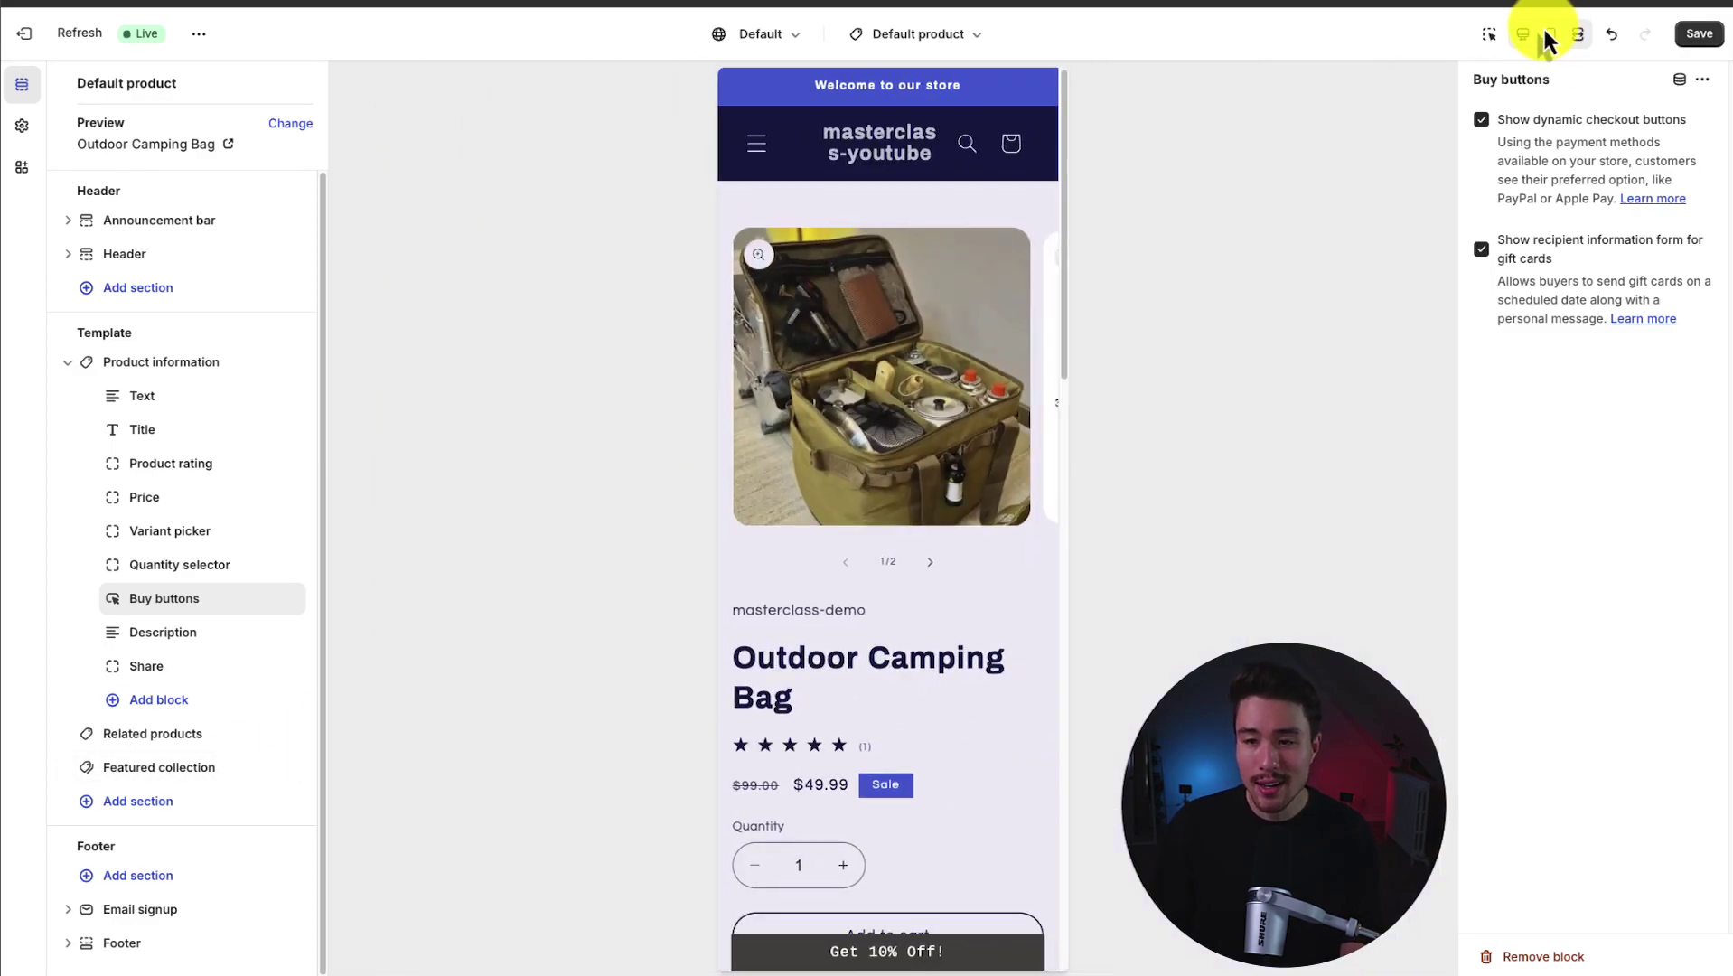
Switch the preview back to desktop and go to the Home page template.
left_click(1524, 38)
left_click(1549, 36)
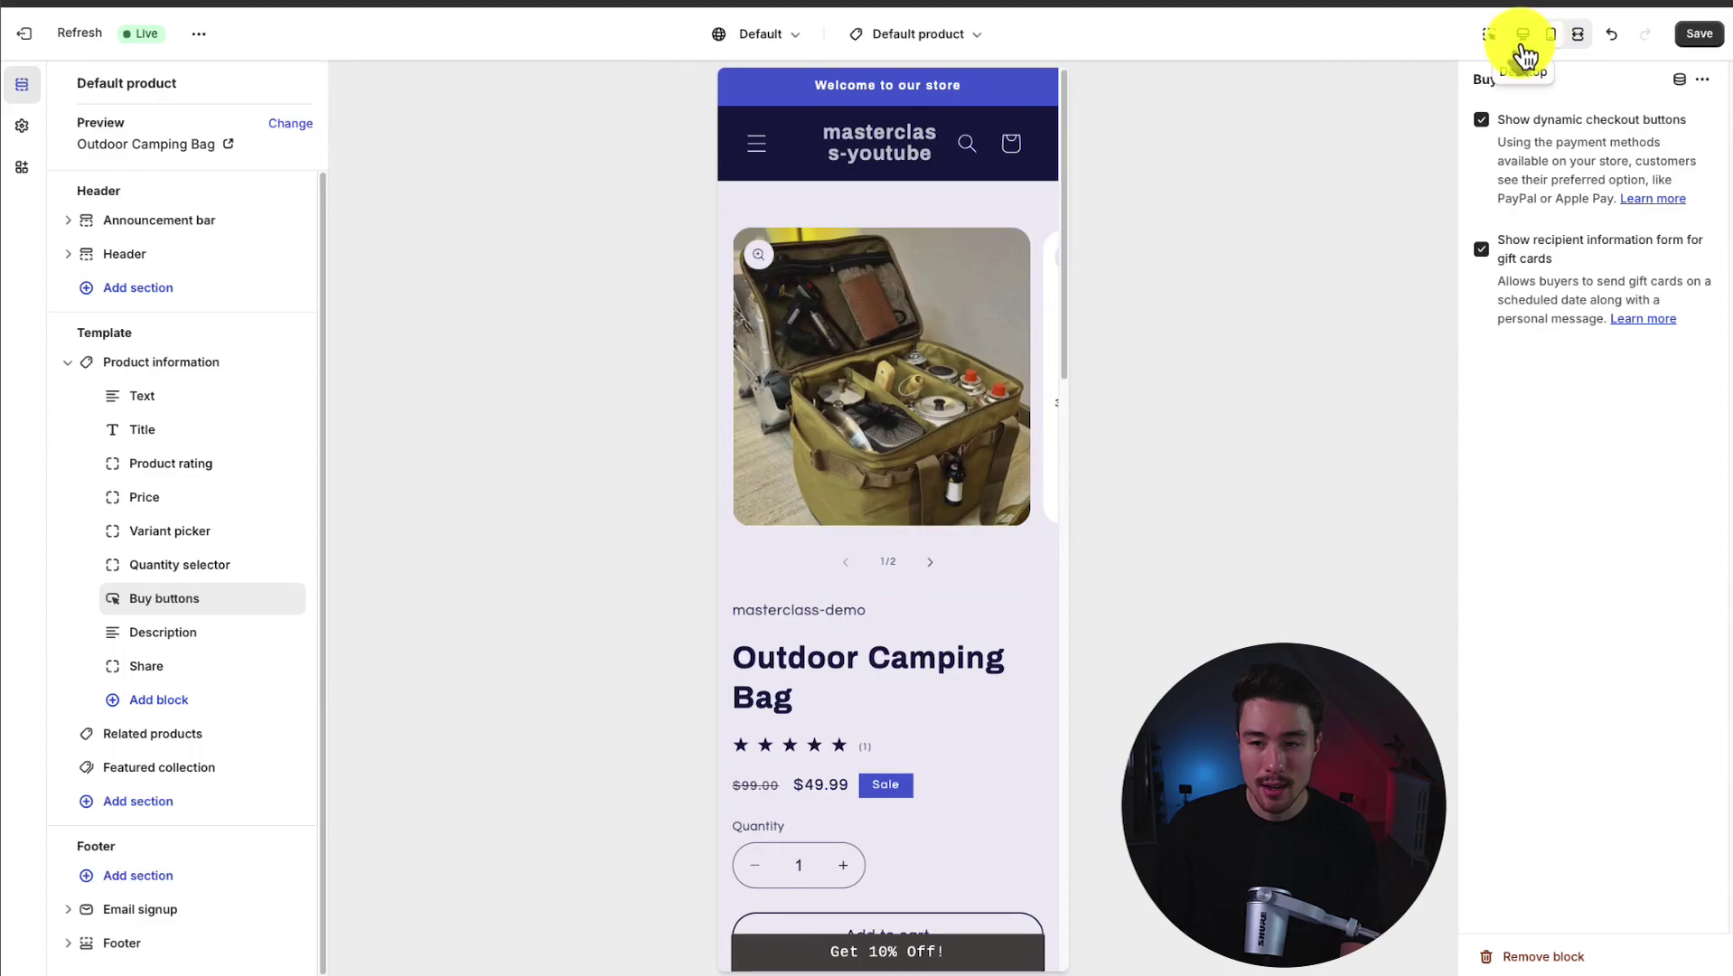
left_click(1525, 38)
left_click(1549, 38)
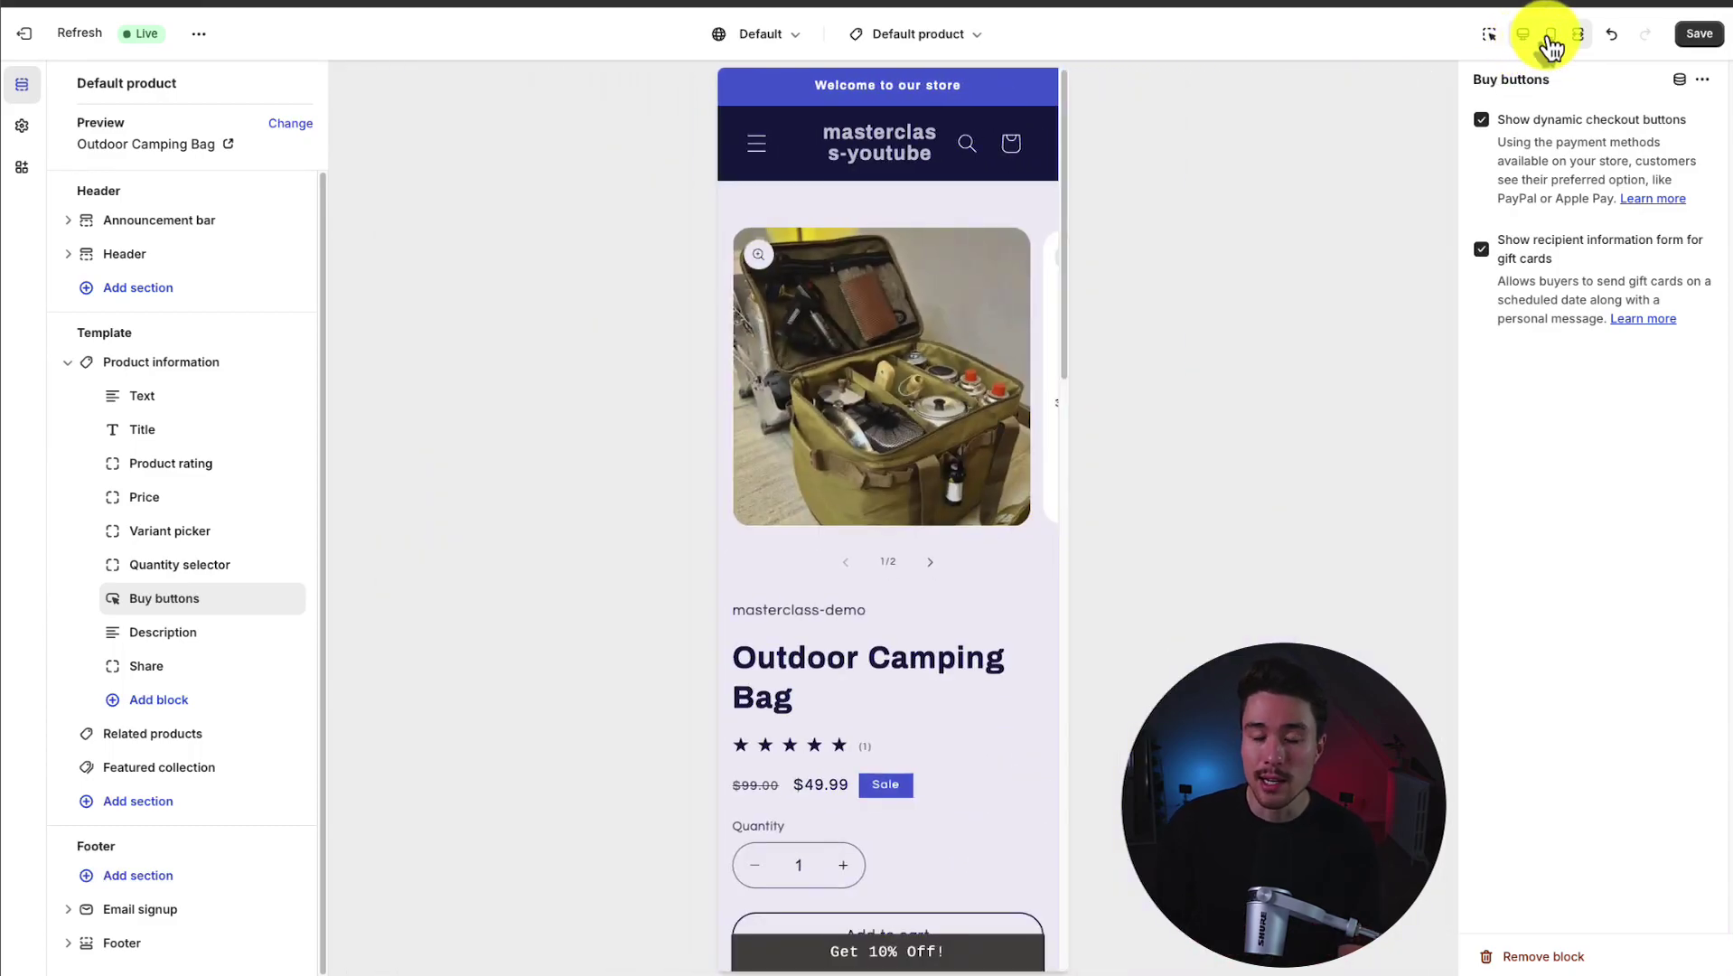
left_click(1528, 36)
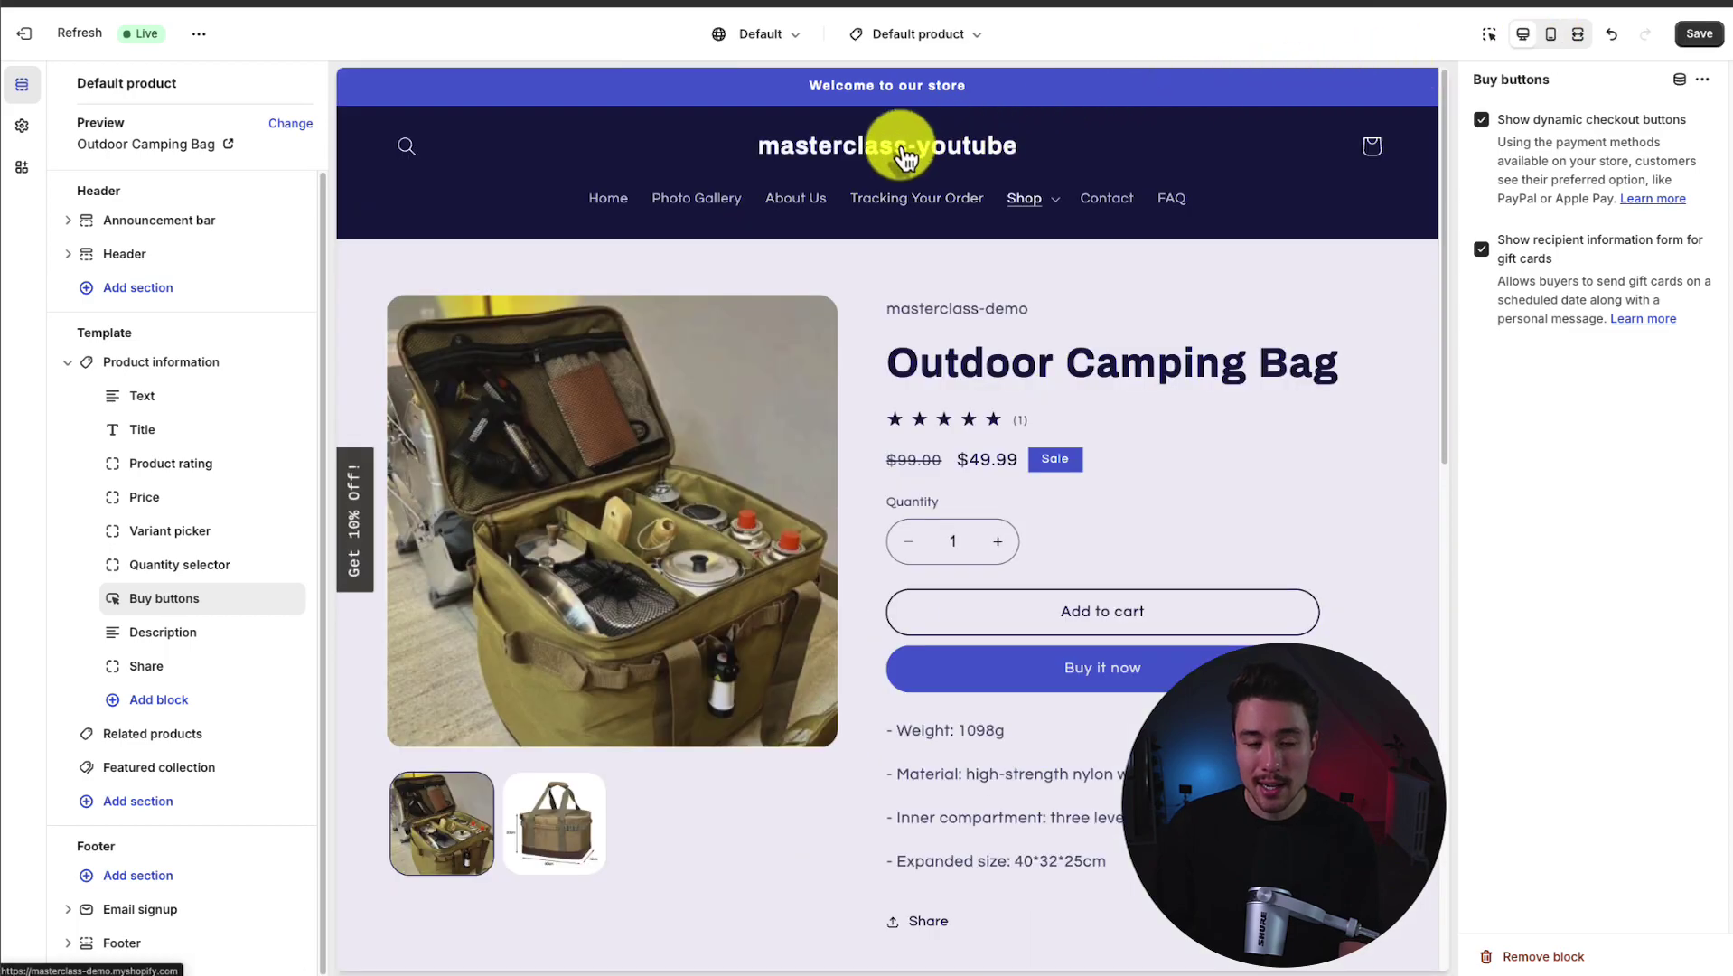
left_click(609, 200)
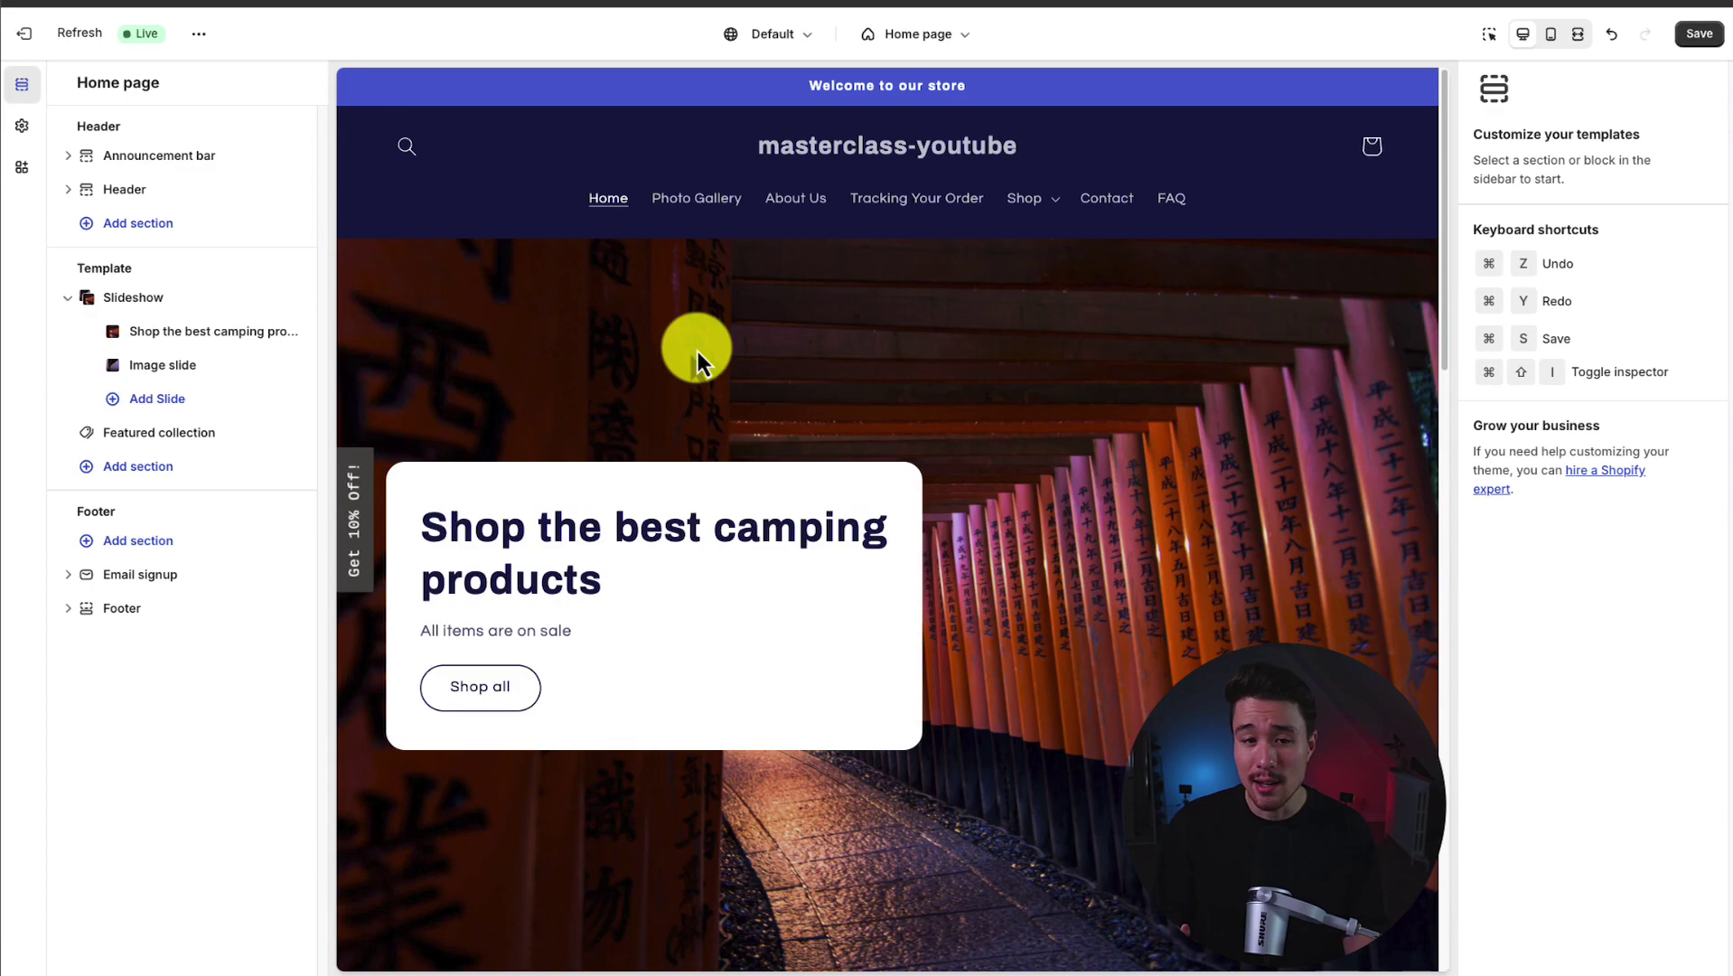
Set the Ecom_masterclass_logo JPG as the store logo at 60 px wide.
left_click(36, 128)
left_click(111, 135)
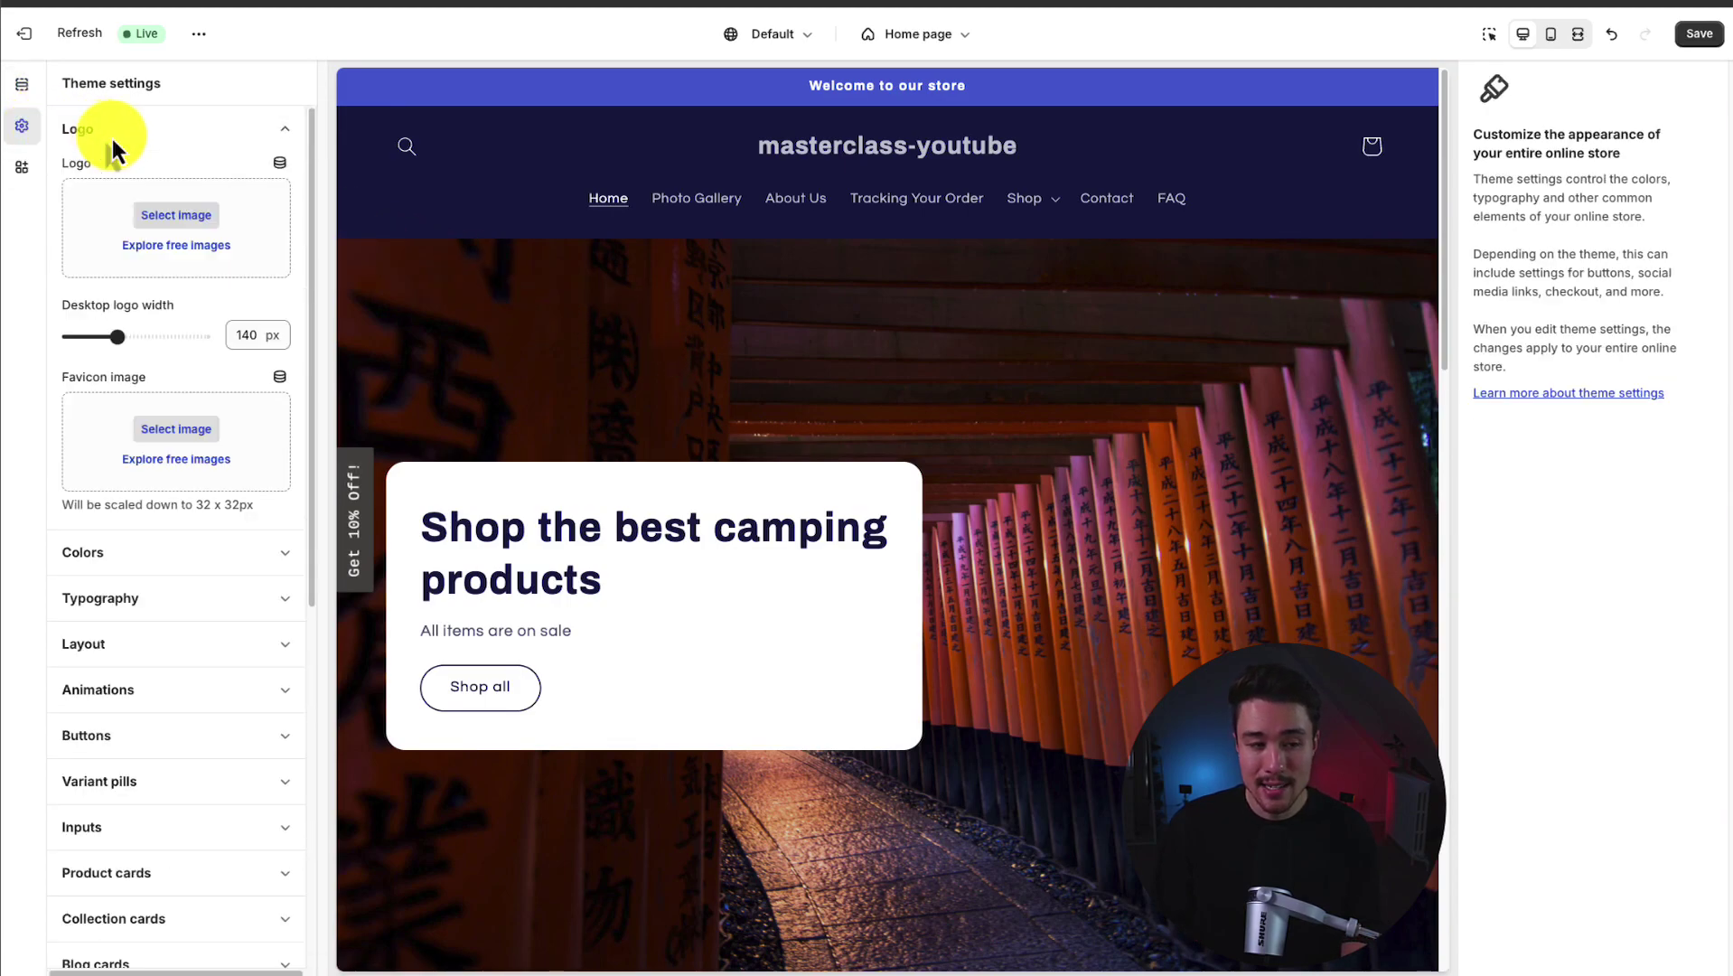
left_click(170, 217)
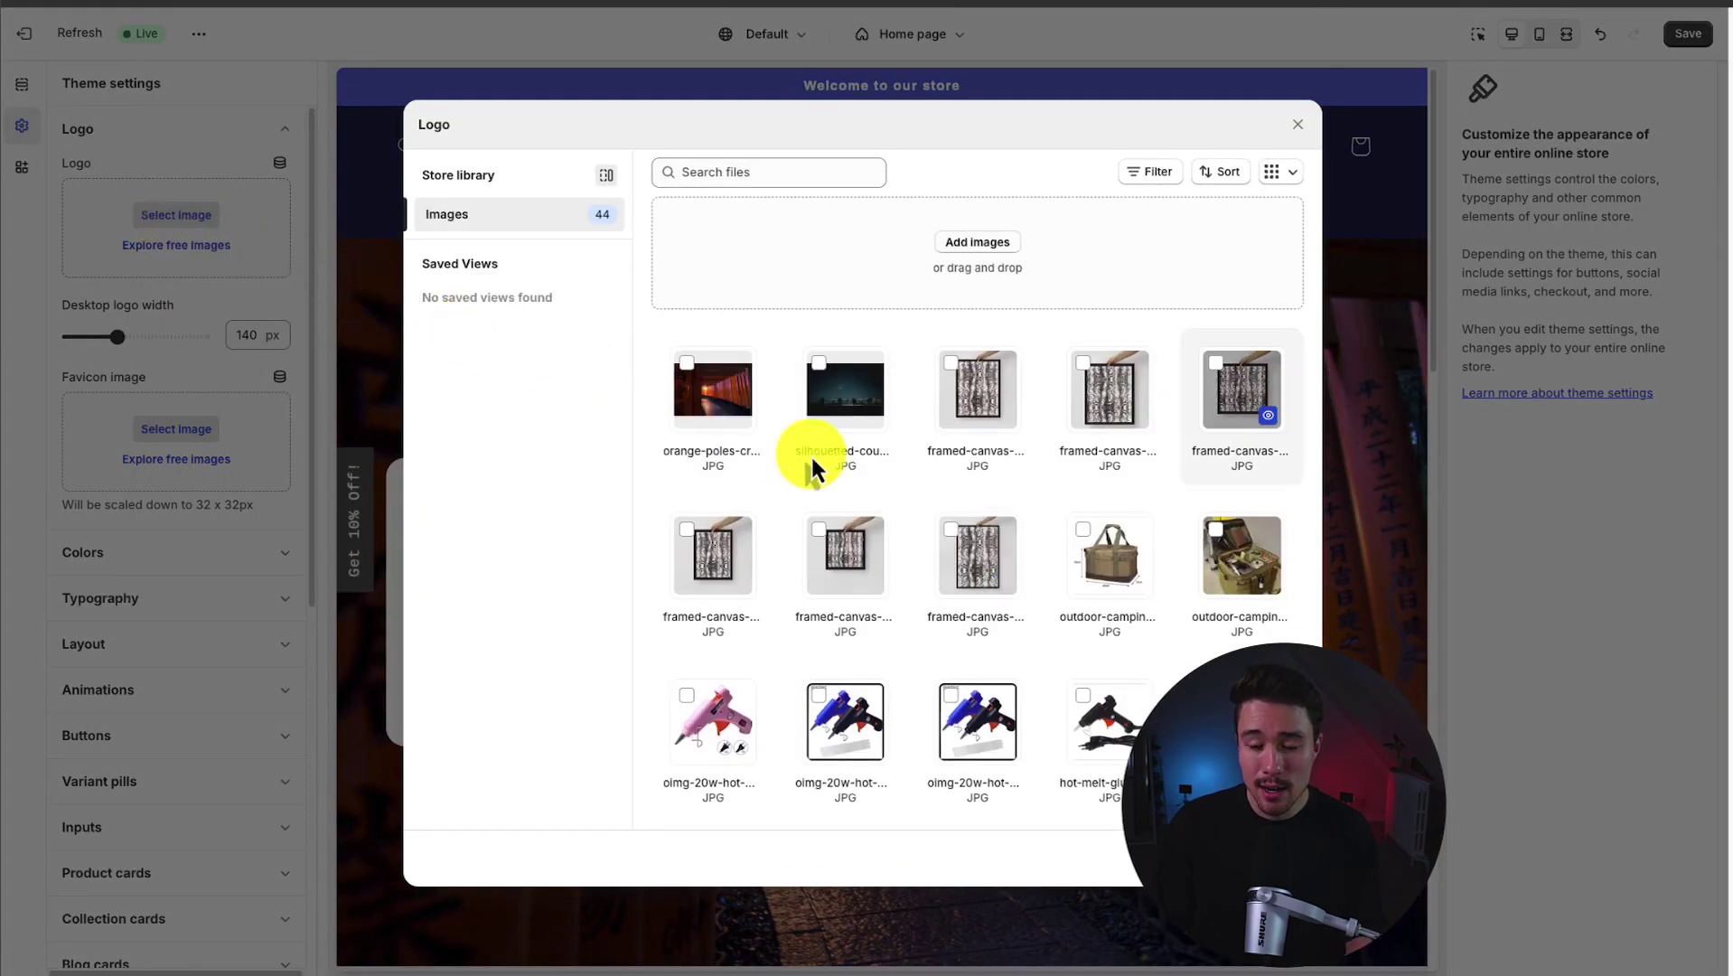
scroll(1215, 588, "down", 5)
left_click(1215, 578)
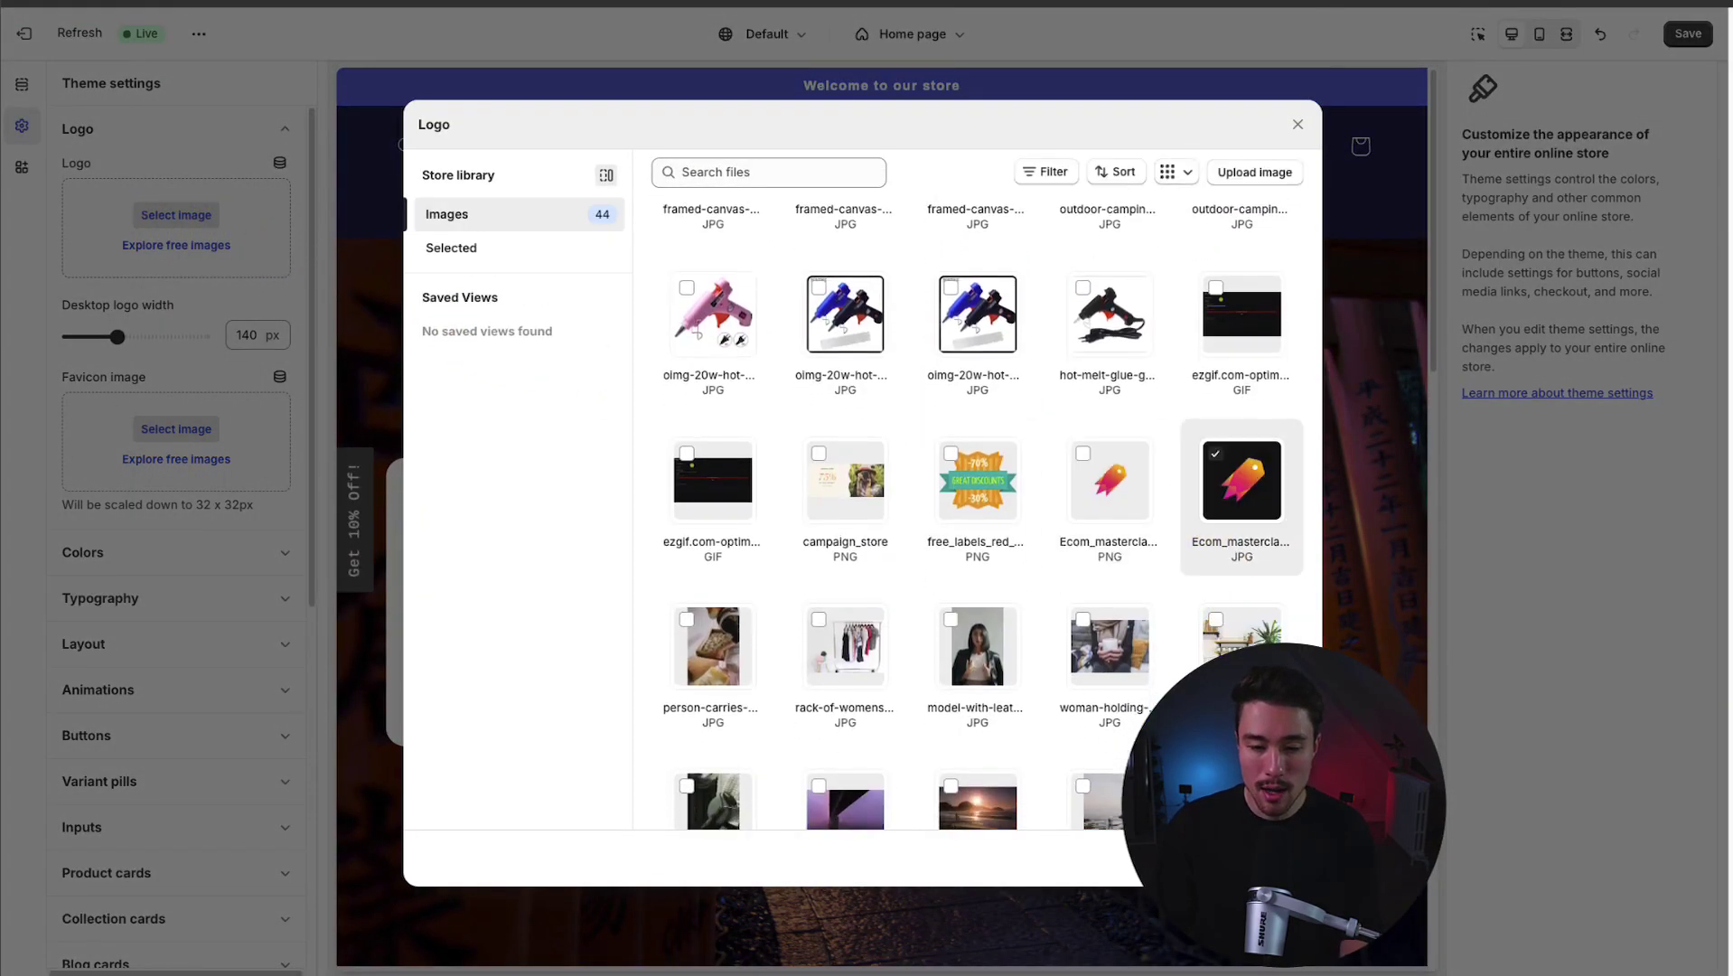
left_click(1270, 859)
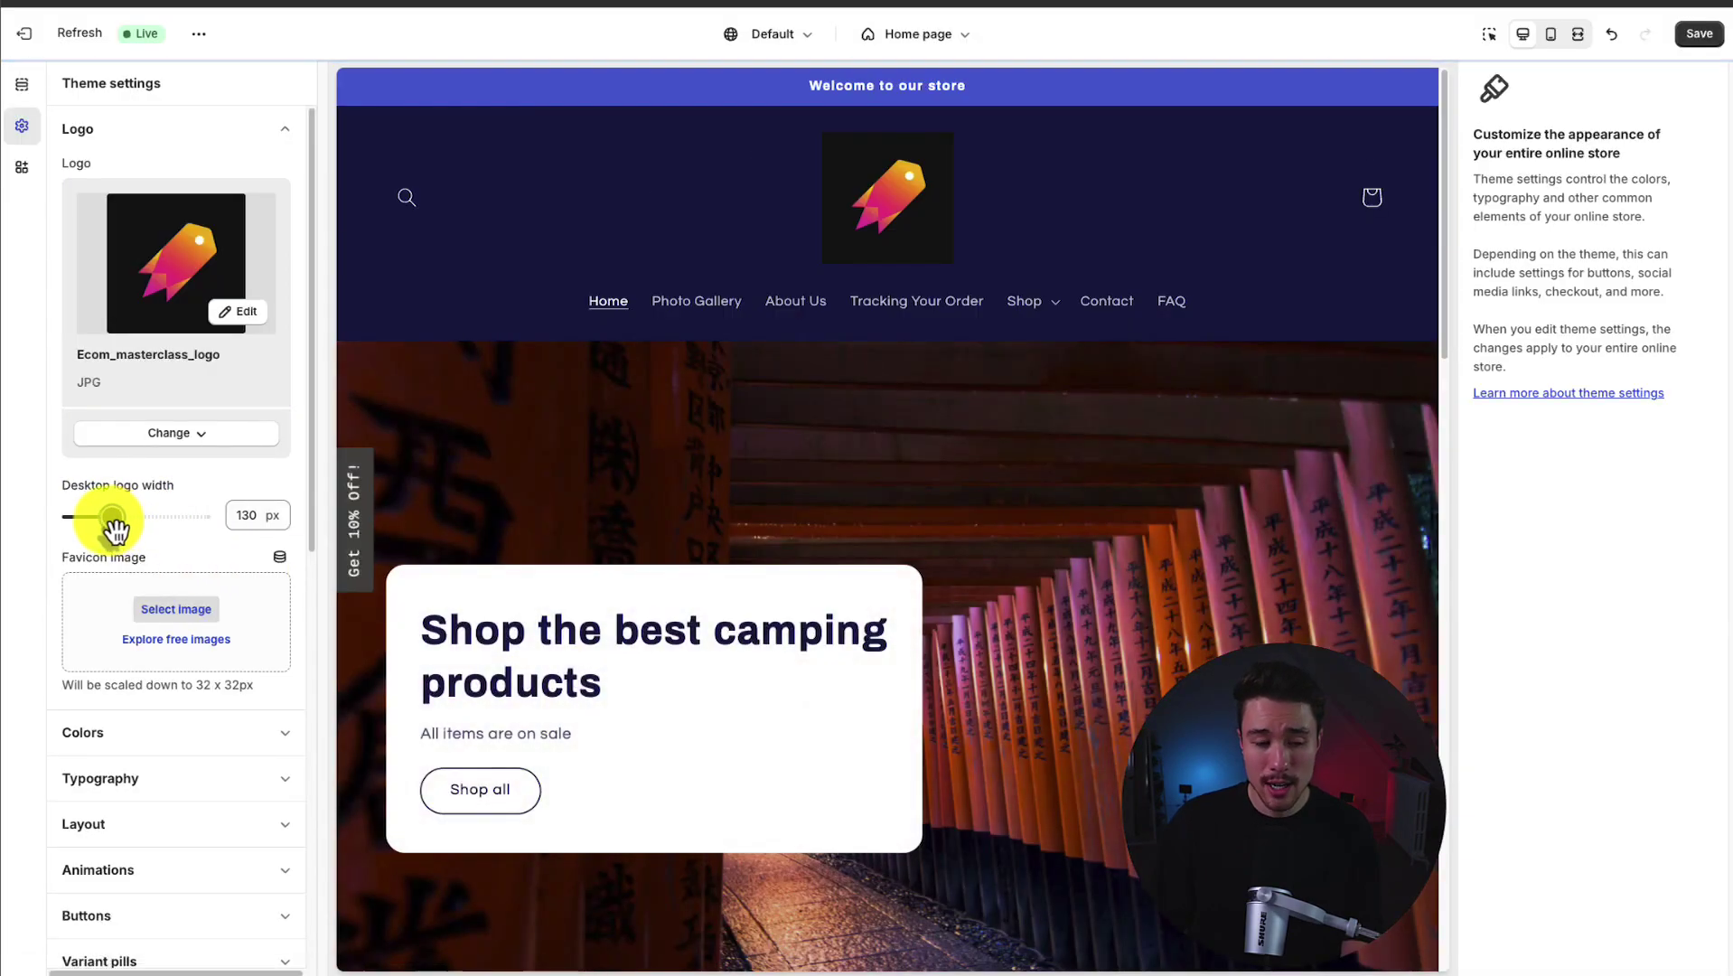
left_click_drag(116, 522, 76, 522)
Set the Ecom_masterclass_logo PNG as the store favicon.
scroll(226, 524, "down", 1)
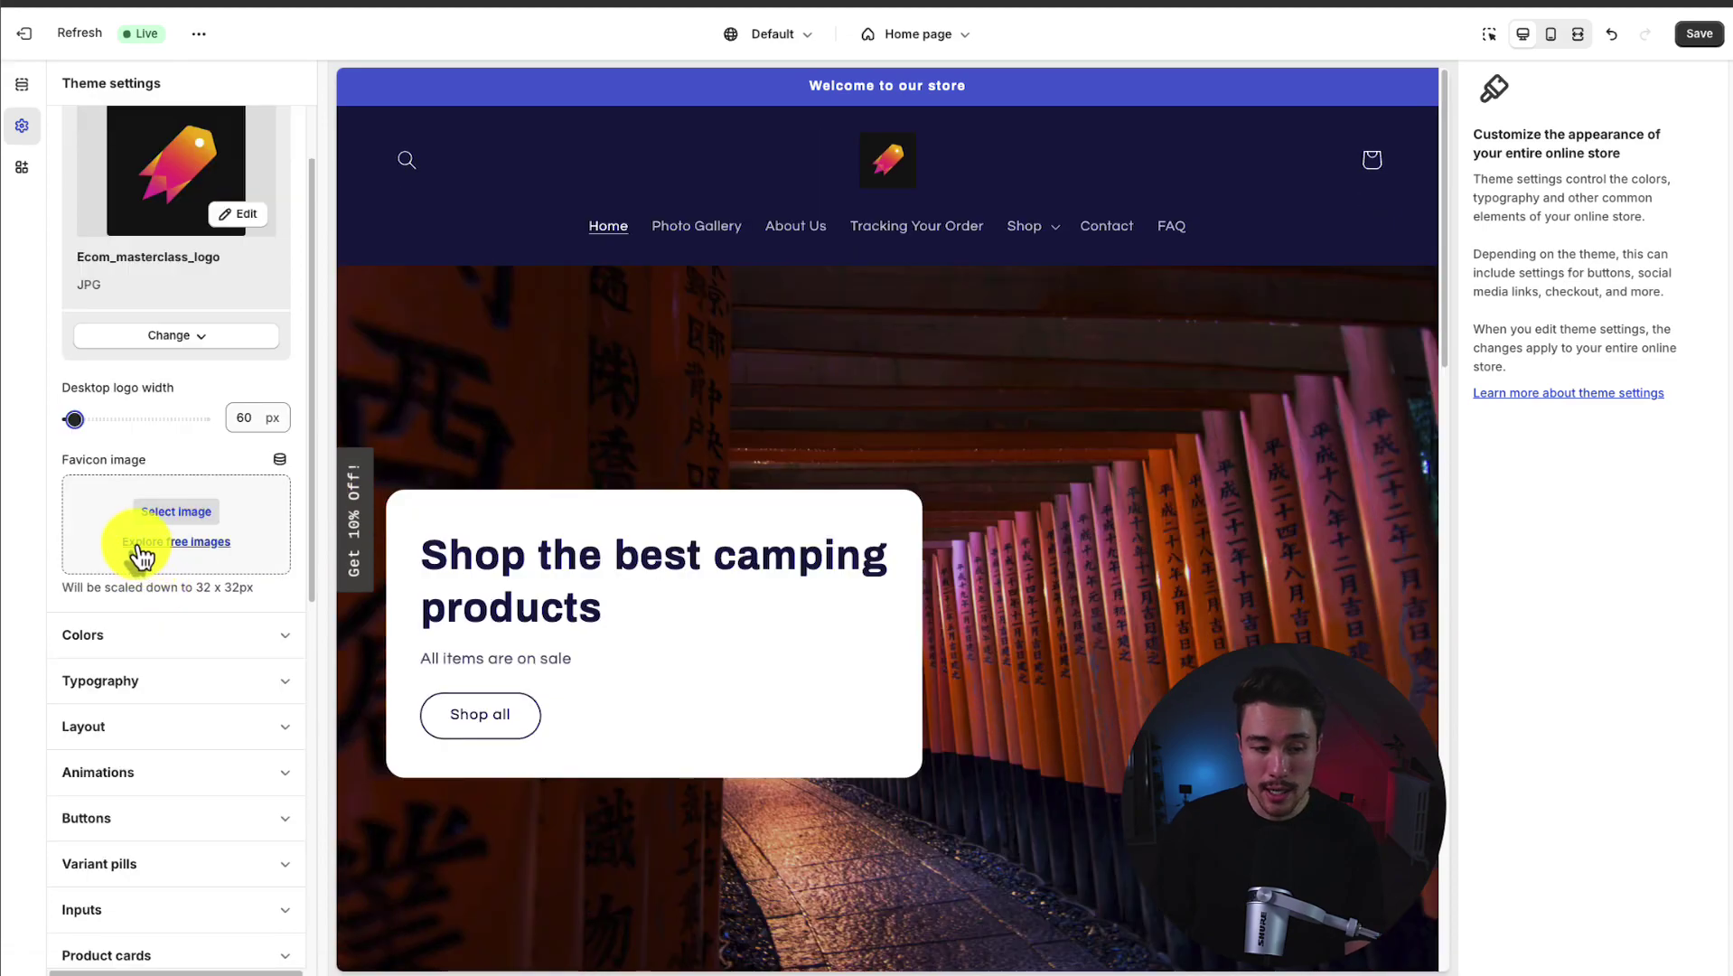
left_click(137, 542)
left_click(296, 80)
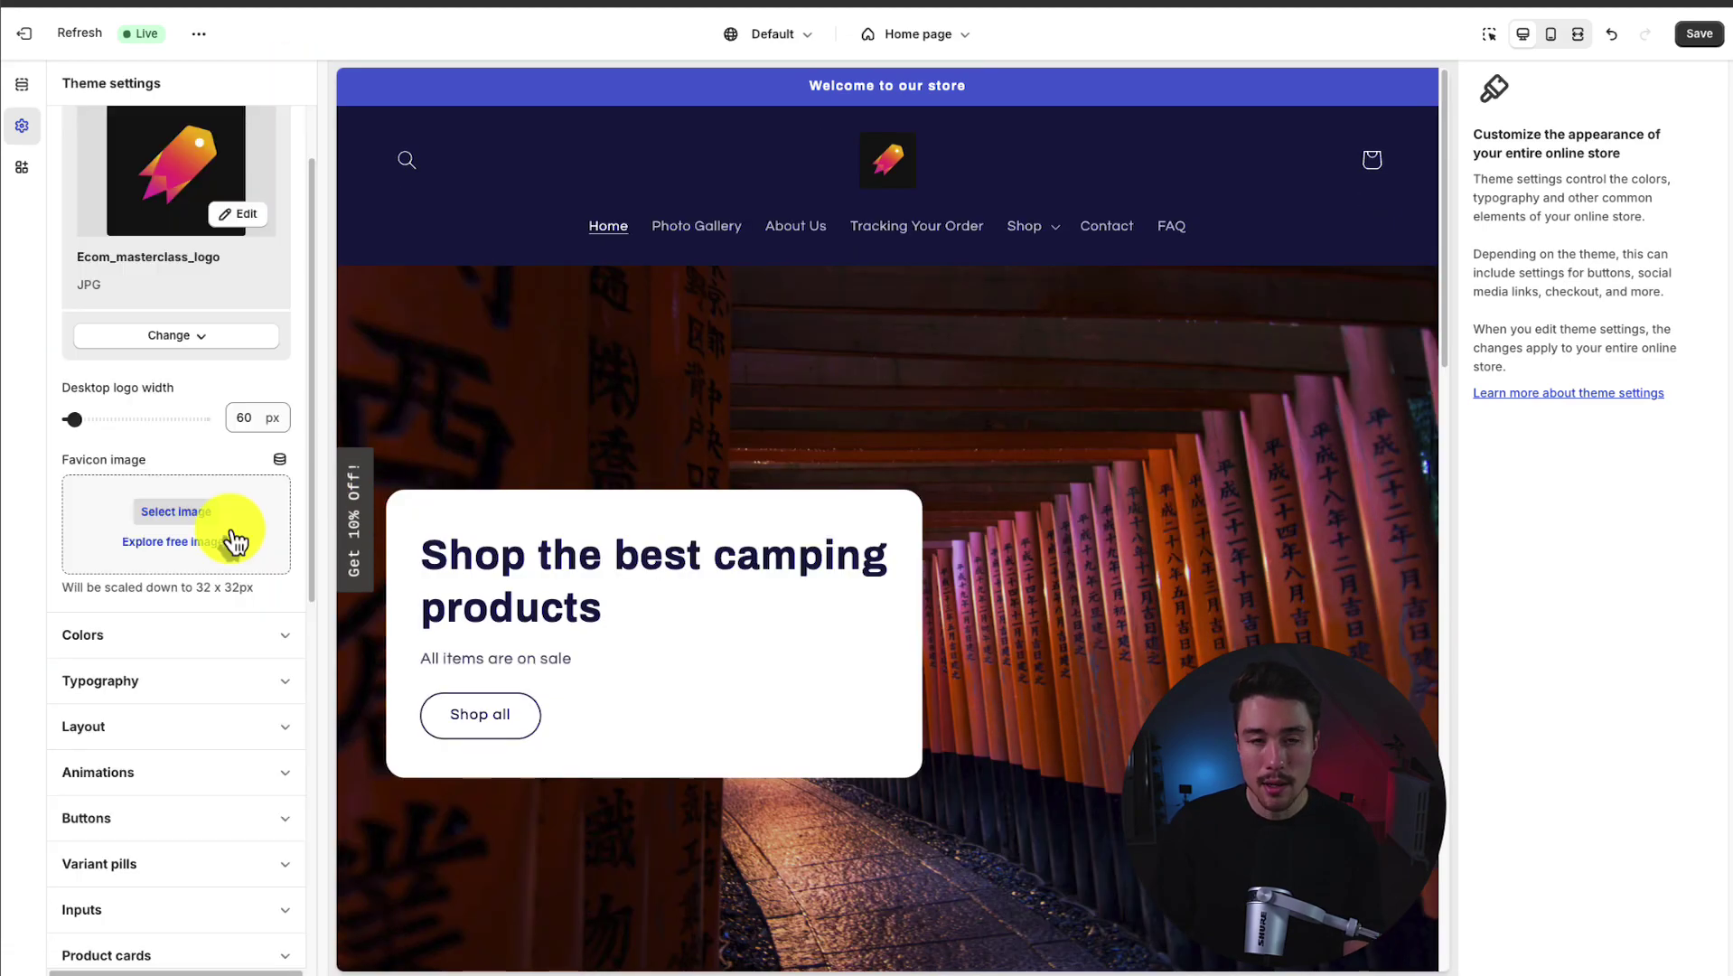
left_click(206, 511)
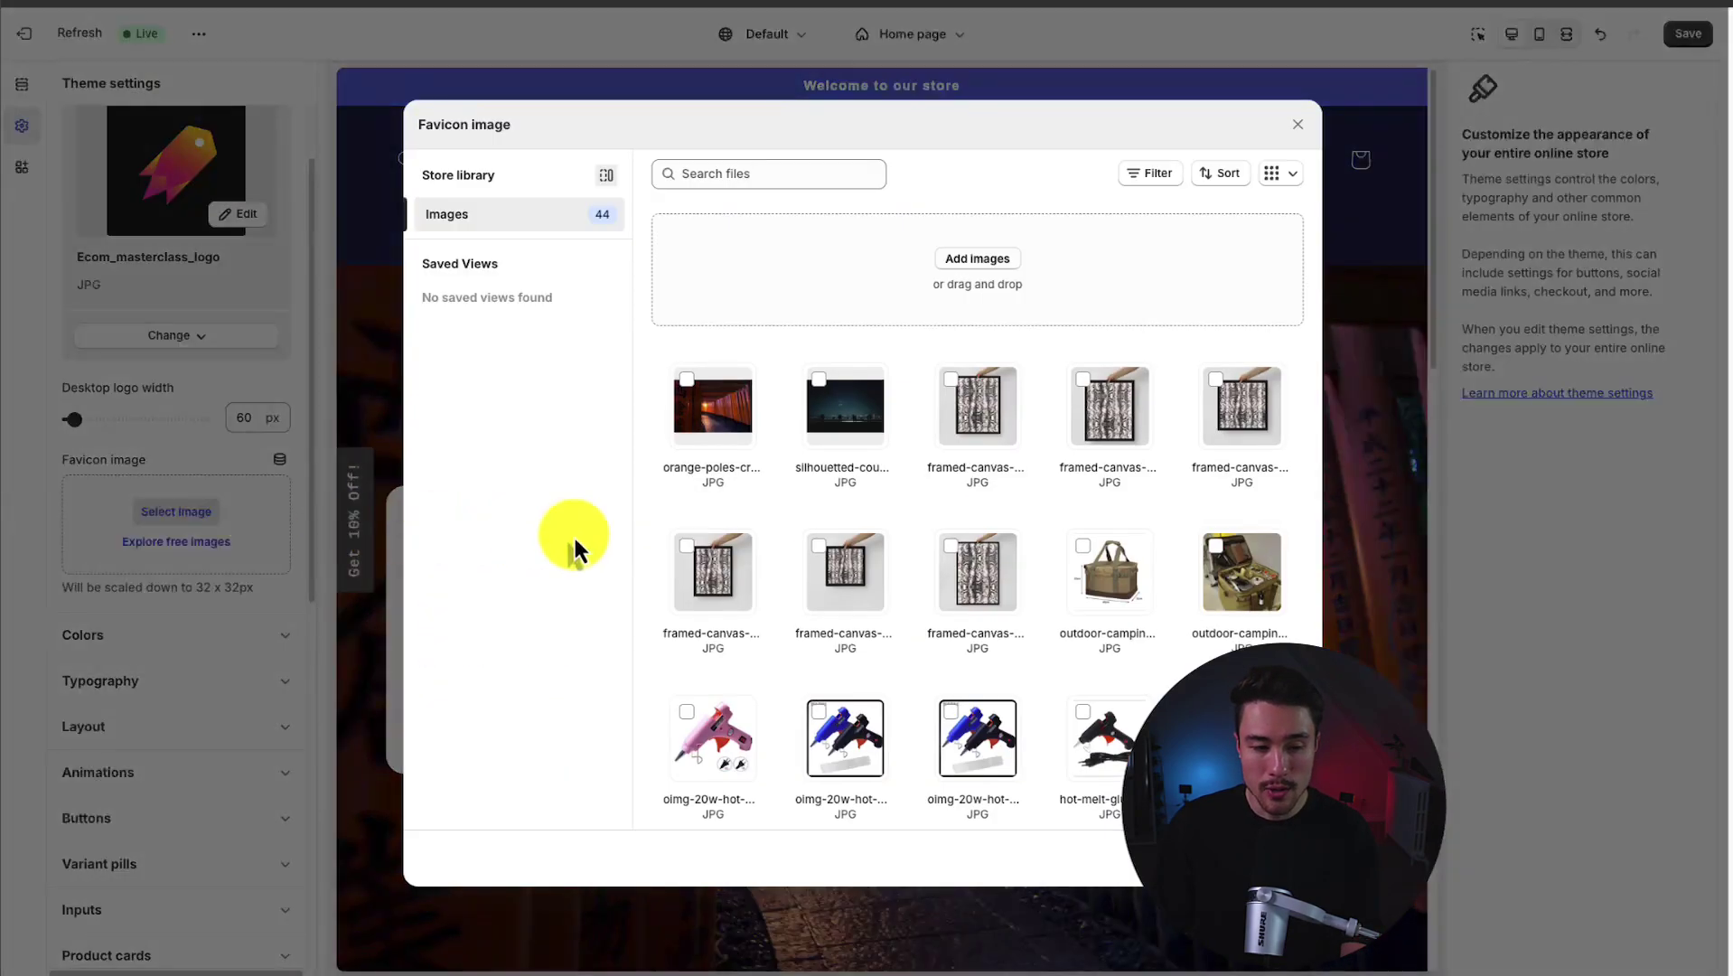
scroll(965, 570, "down", 3)
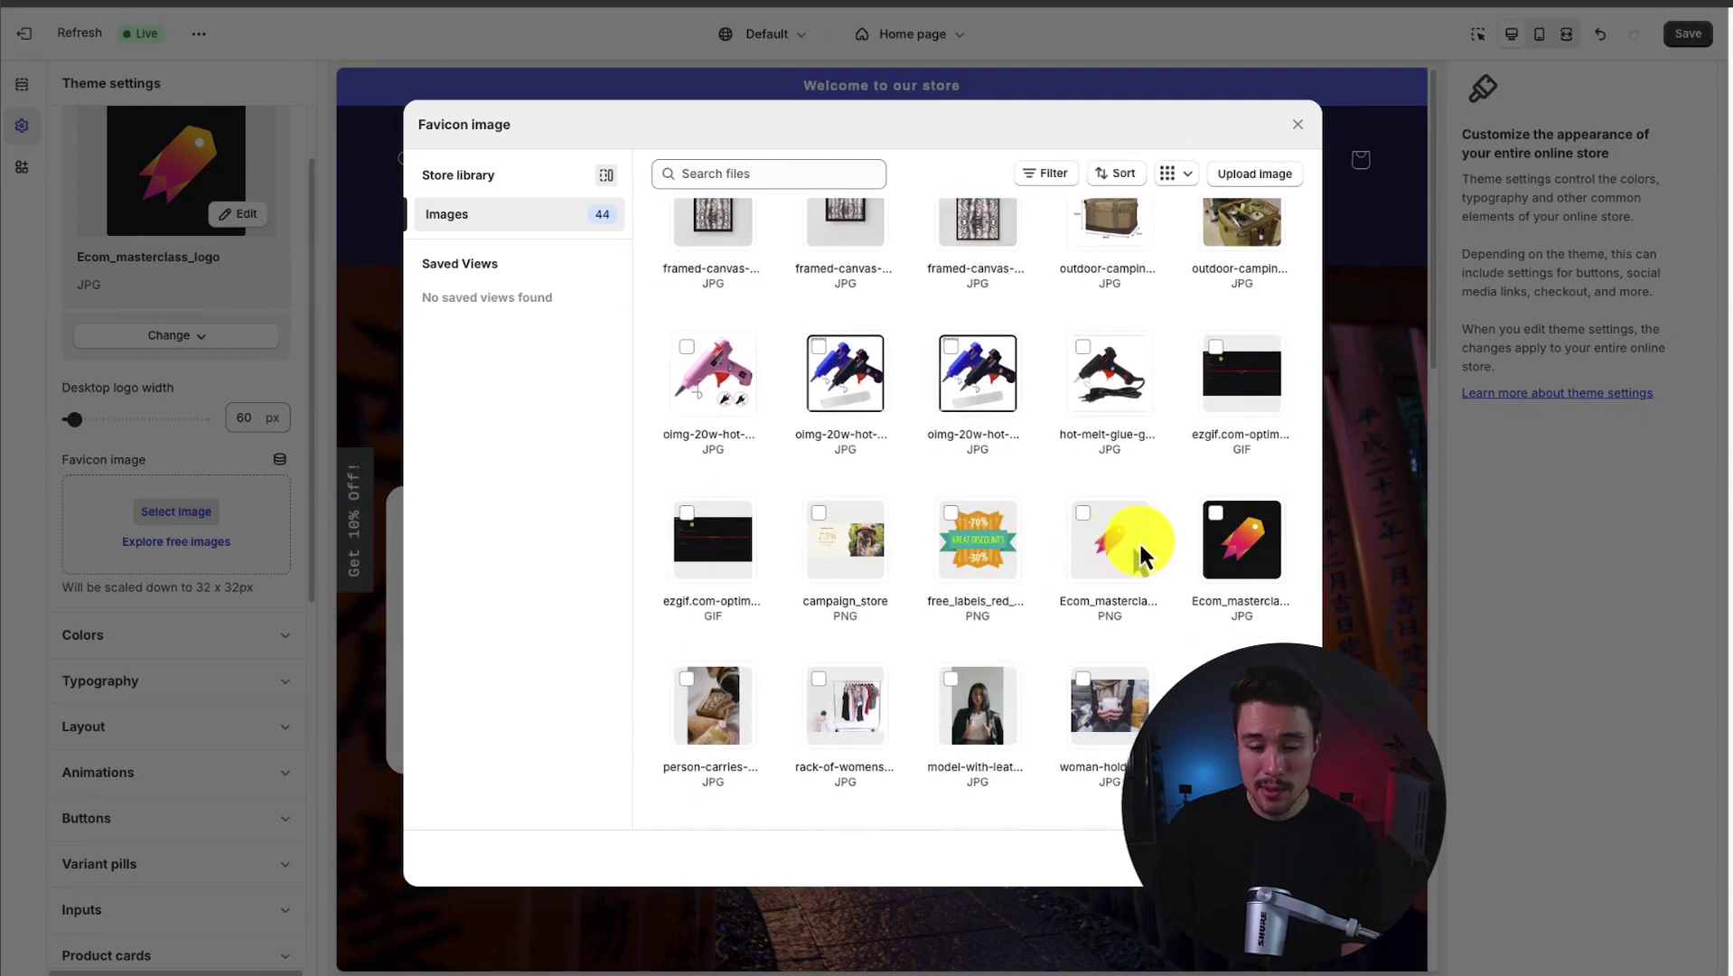
left_click(1123, 544)
left_click(1269, 859)
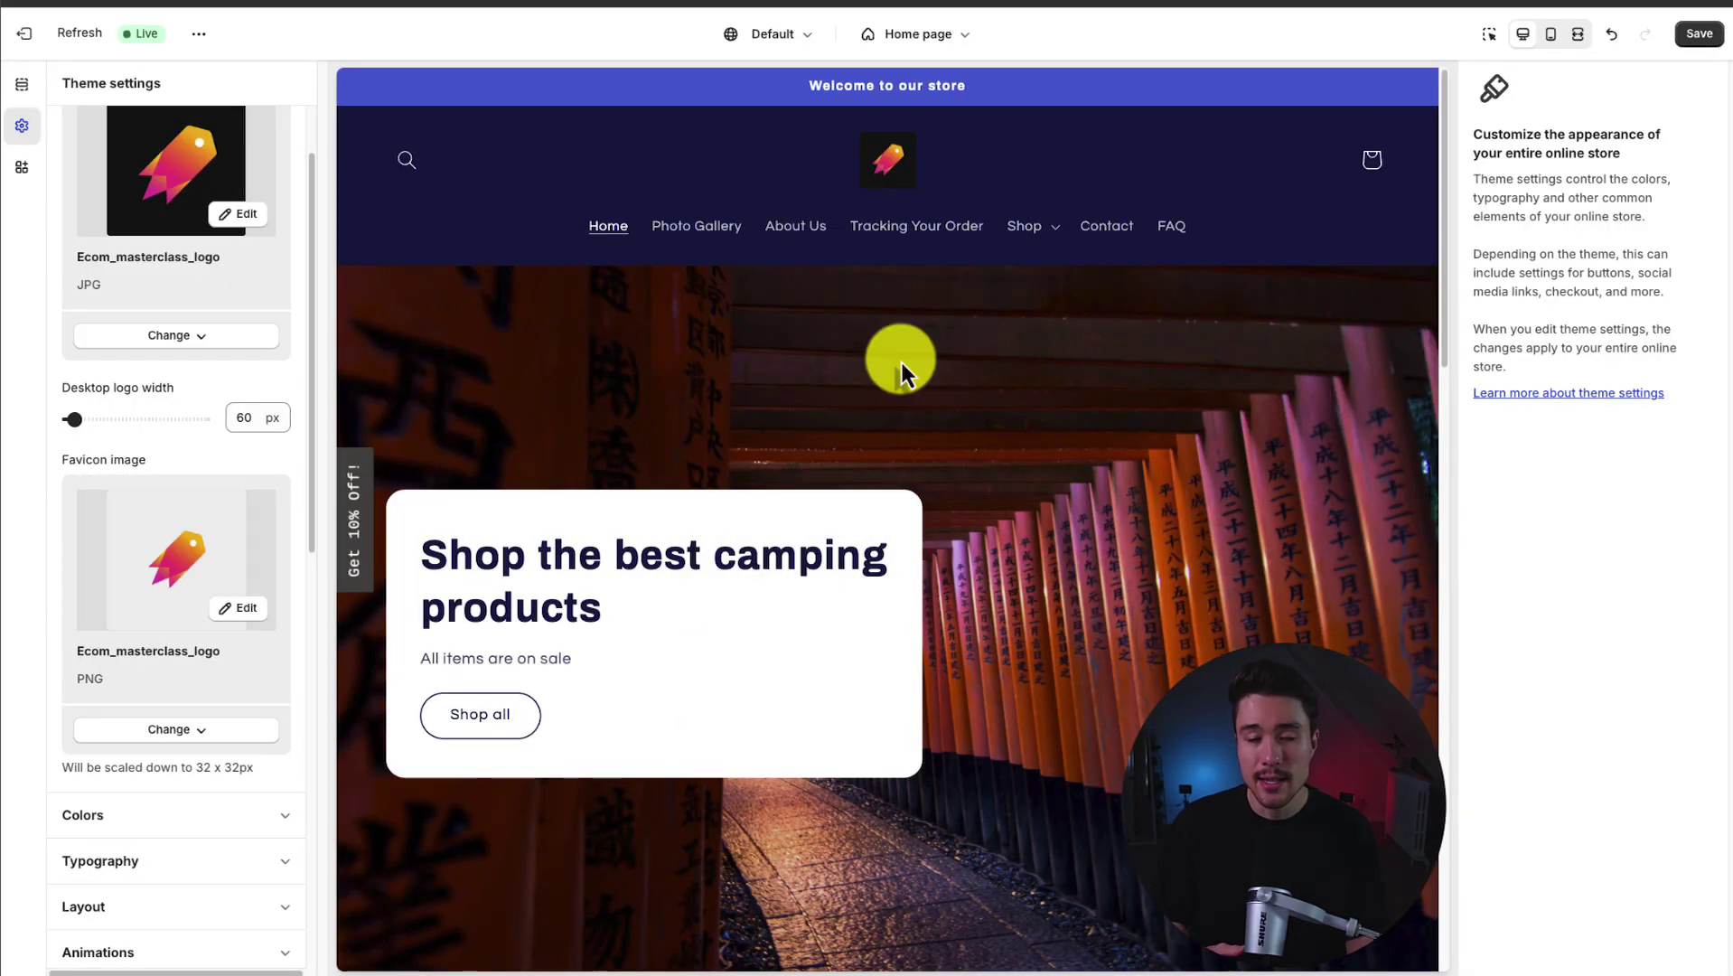
scroll(810, 332, "down", 1)
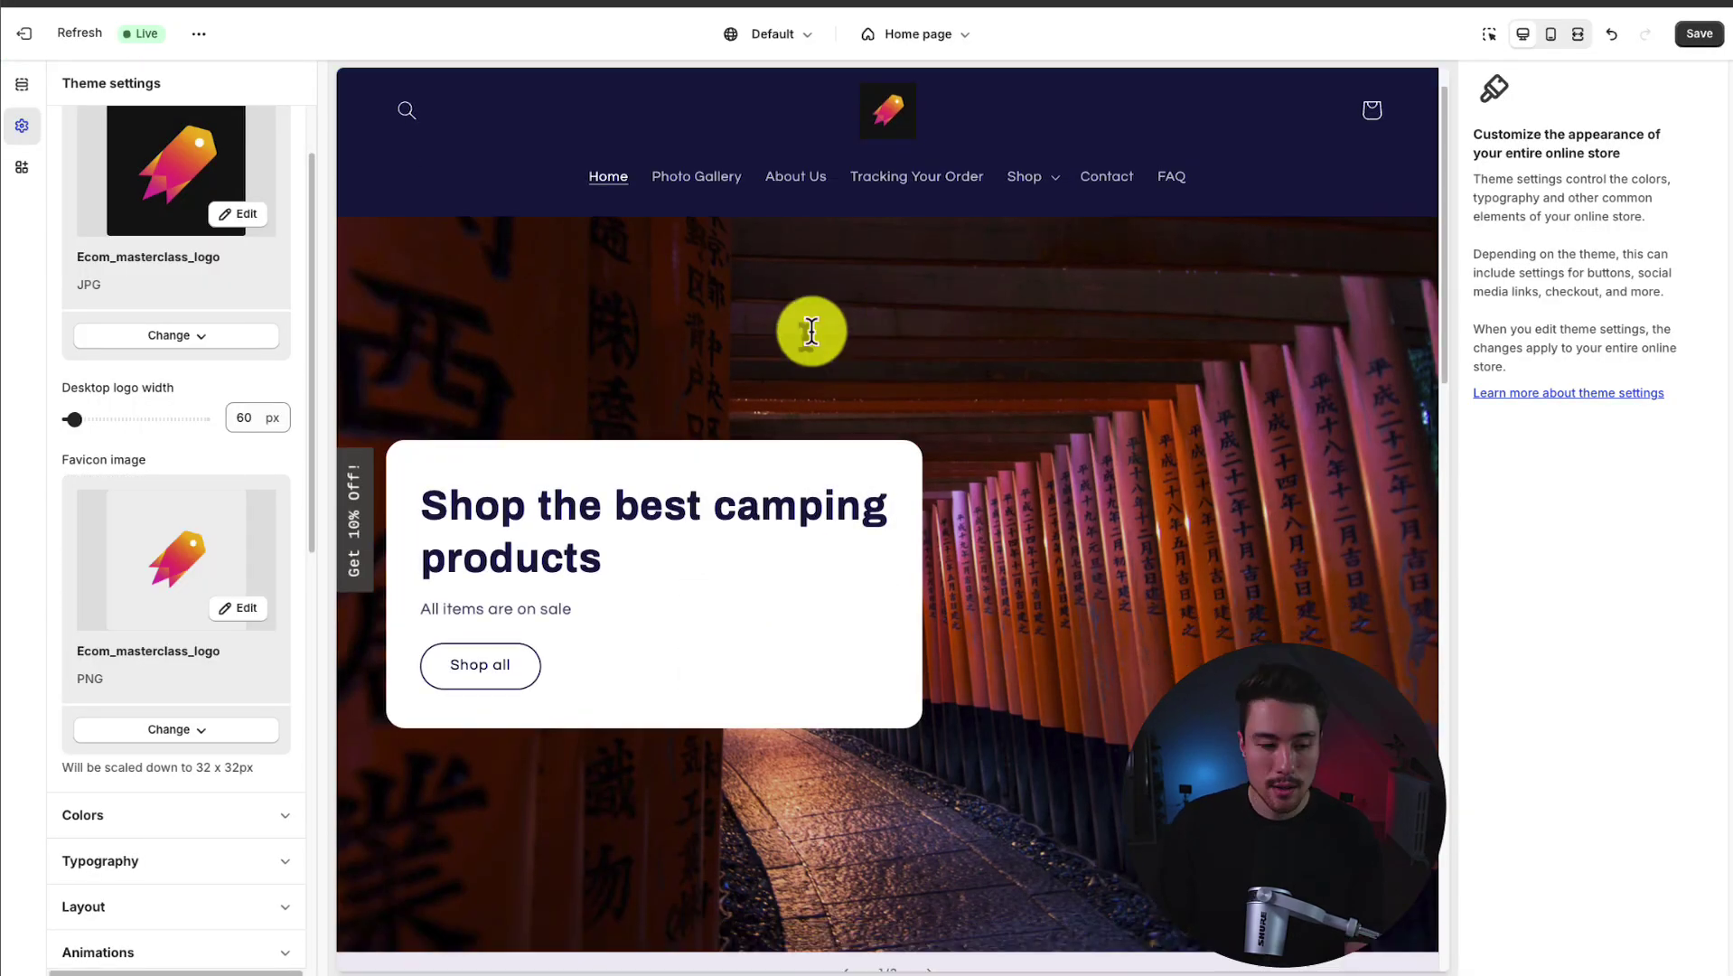
Open and close the cart drawer from the Home page preview to check its slide-out style.
left_click(22, 84)
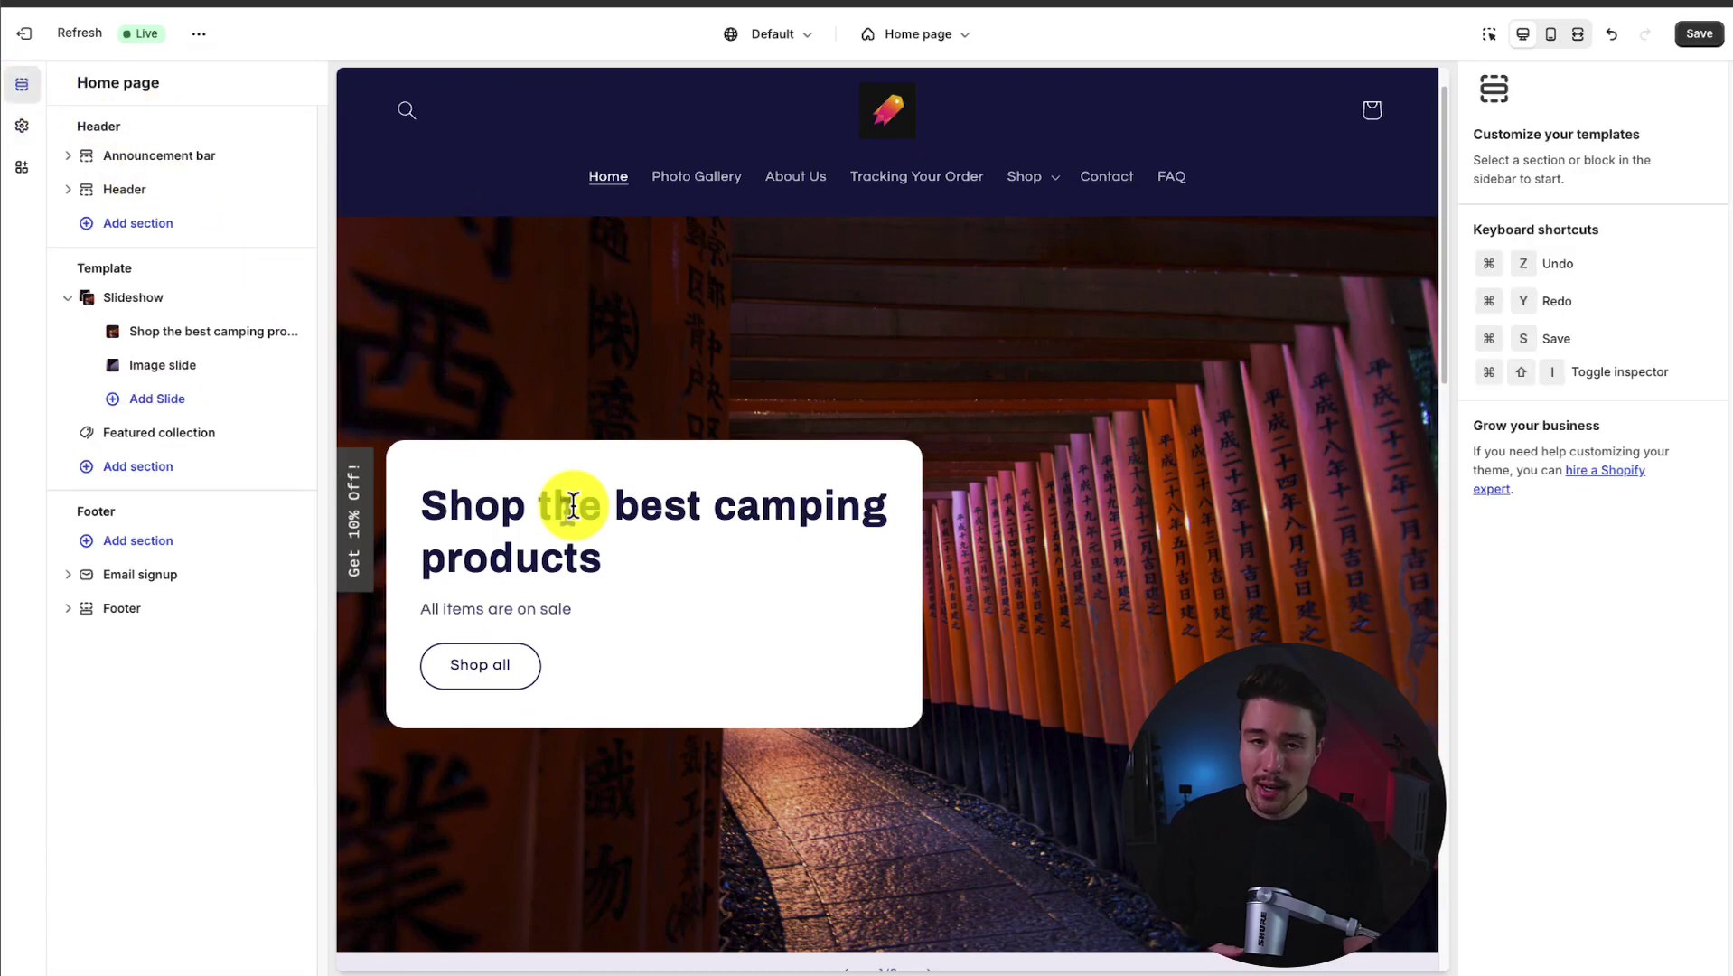
left_click(1371, 110)
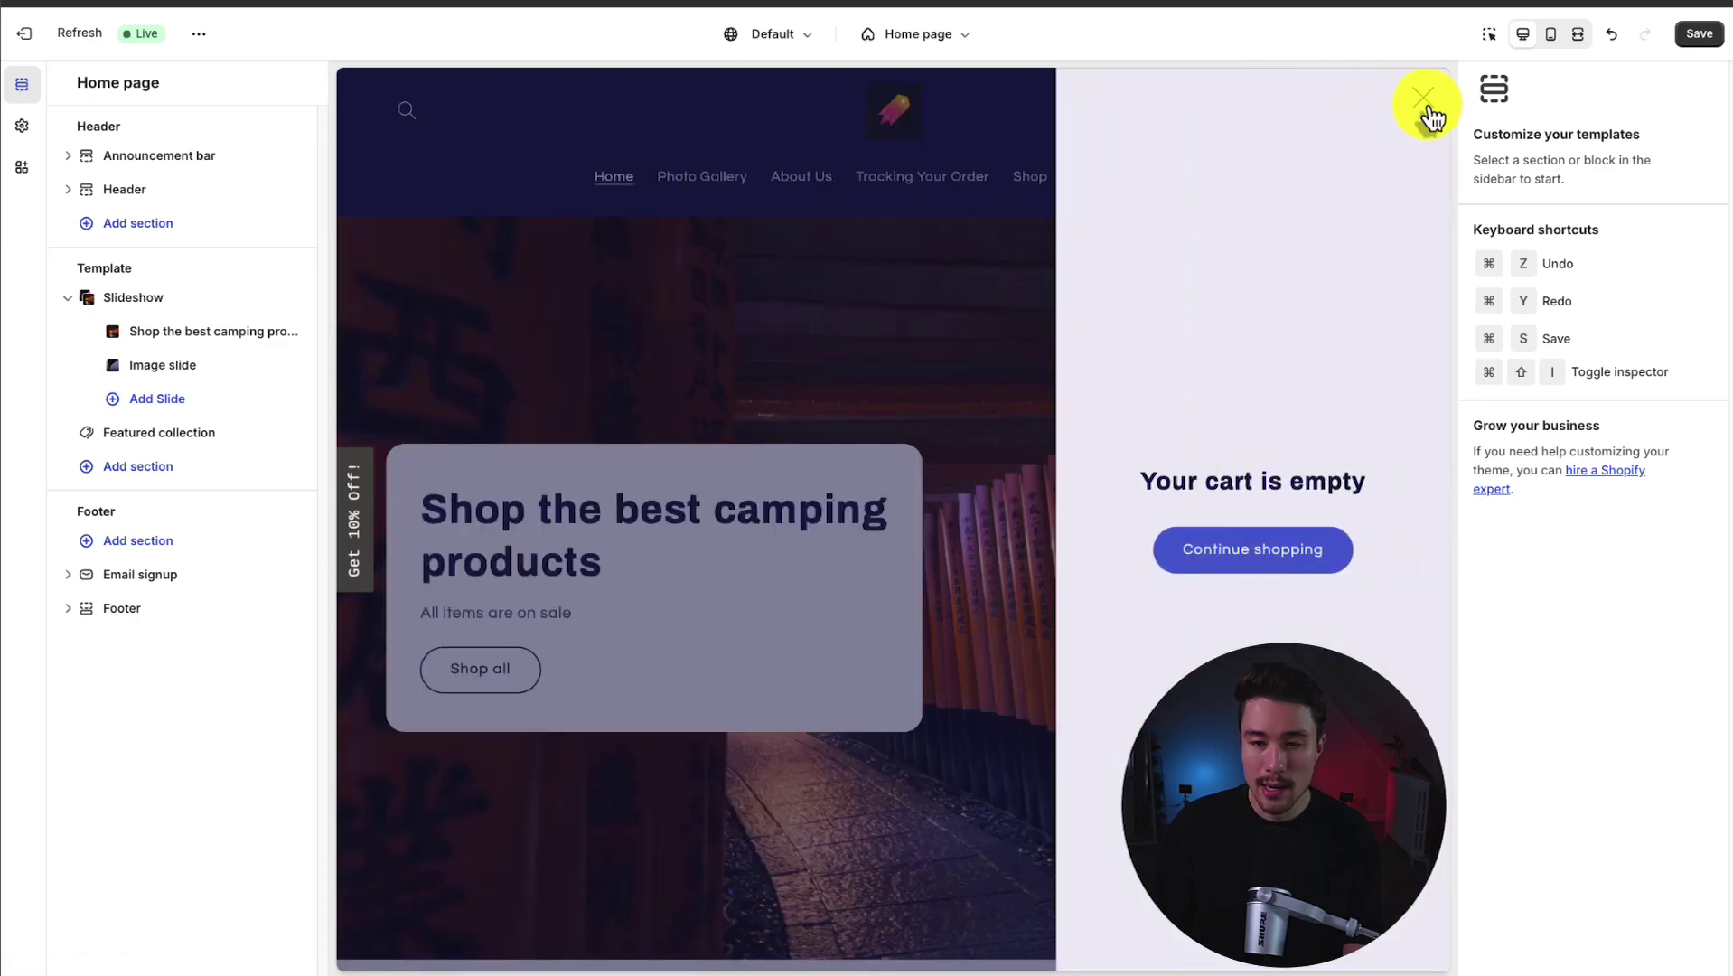
left_click(1426, 101)
left_click(1365, 111)
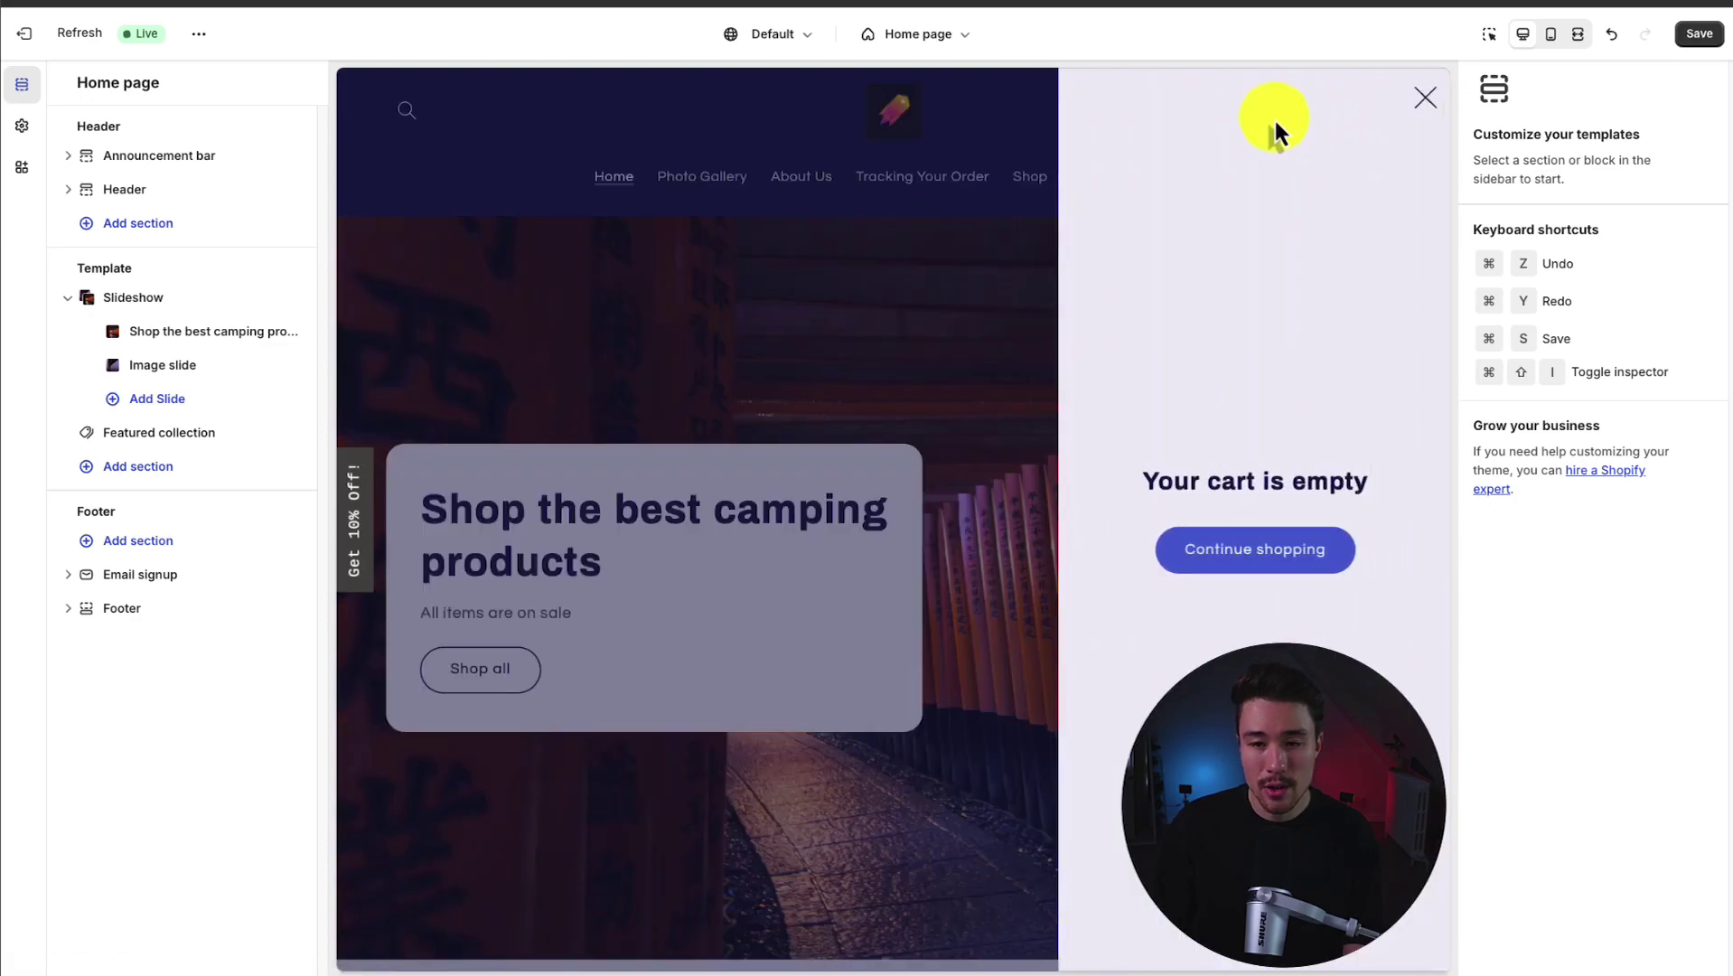
left_click(1039, 137)
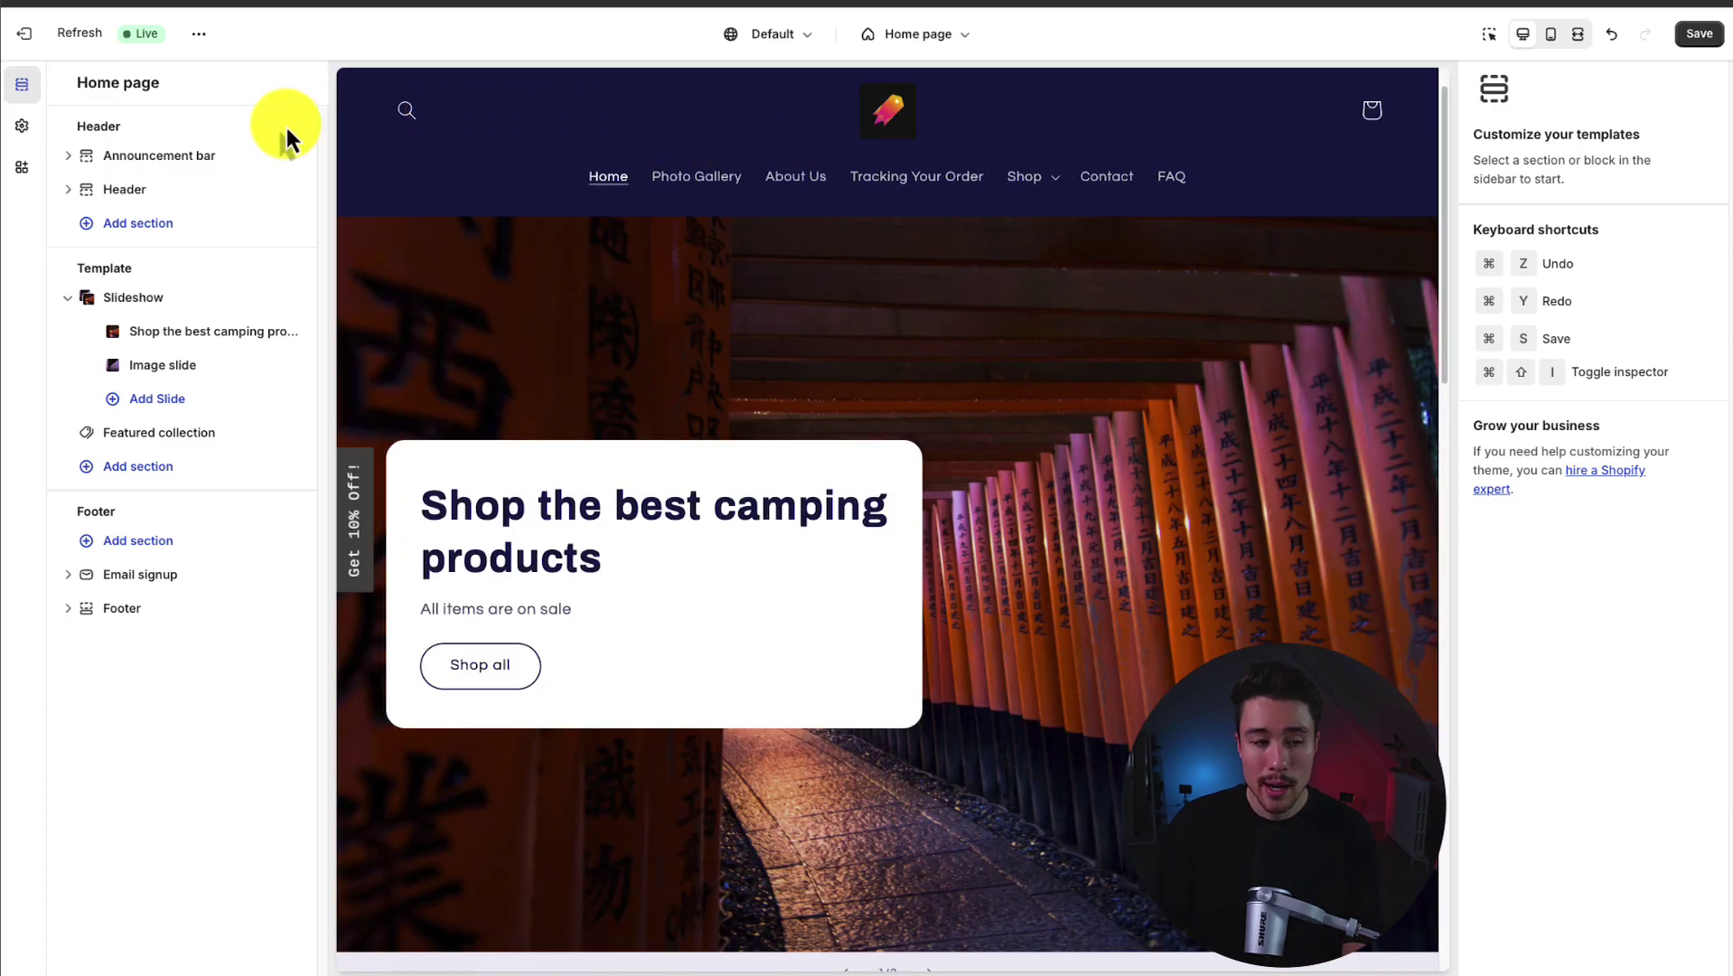
Set Cart type to Page in Theme settings and confirm the empty cart page in the preview.
left_click(22, 126)
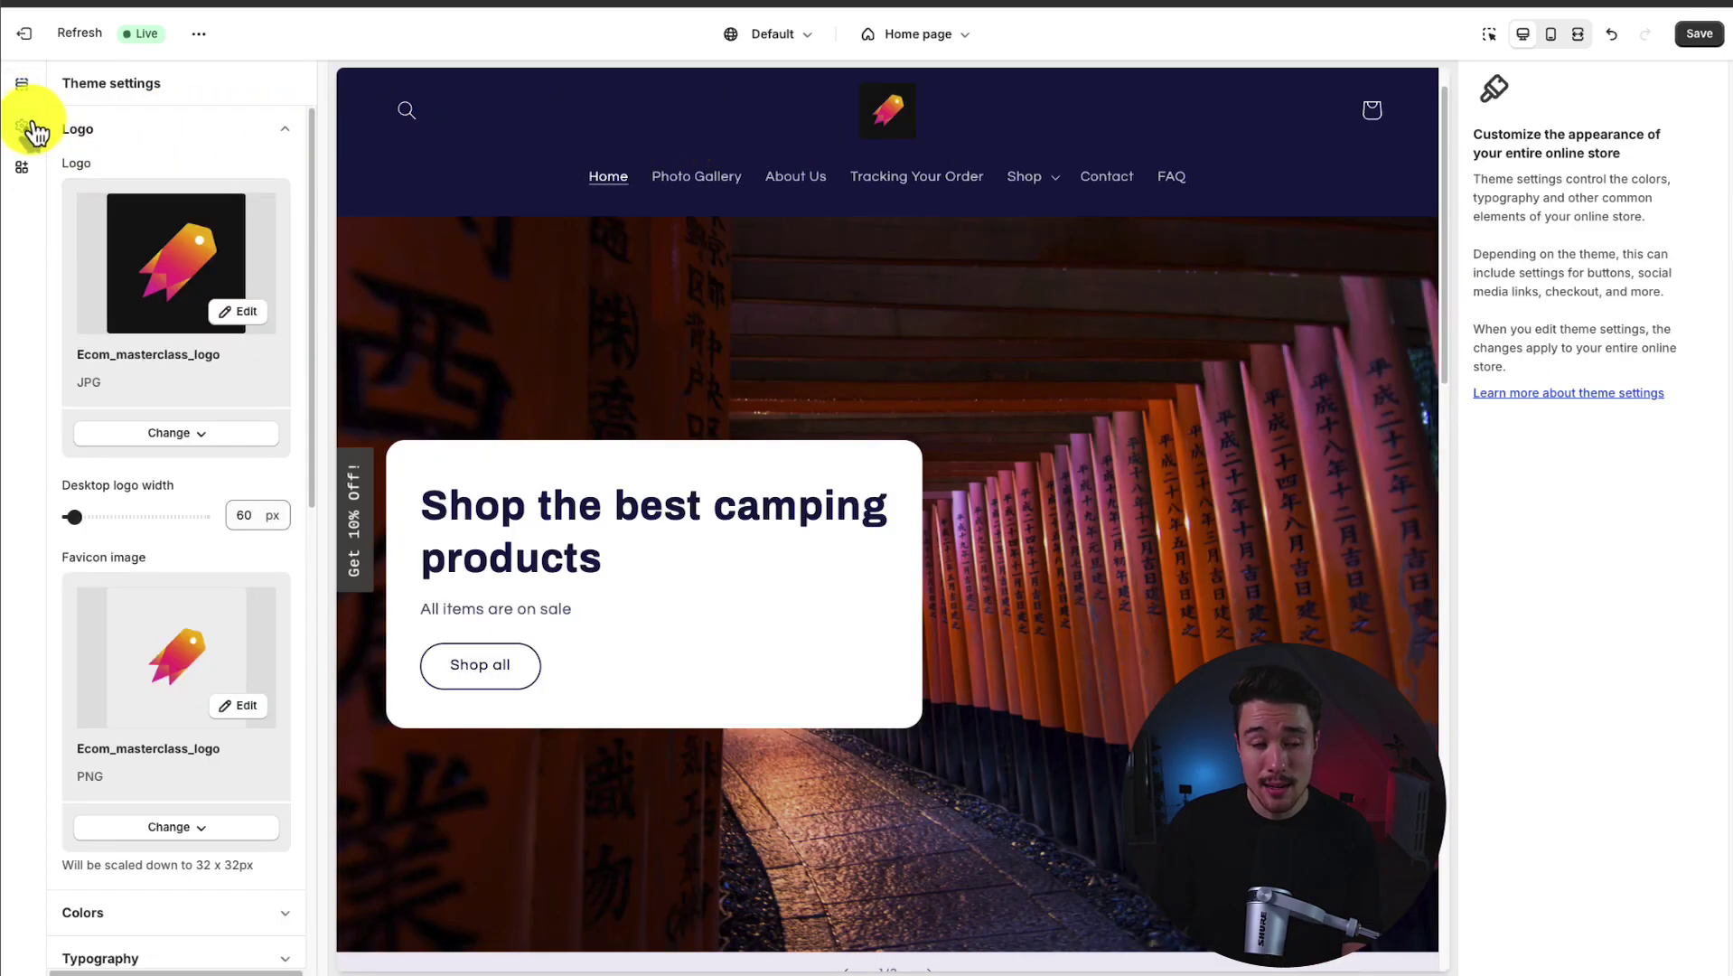
left_click(170, 131)
left_click_drag(307, 138, 321, 294)
left_click(162, 797)
scroll(165, 769, "down", 5)
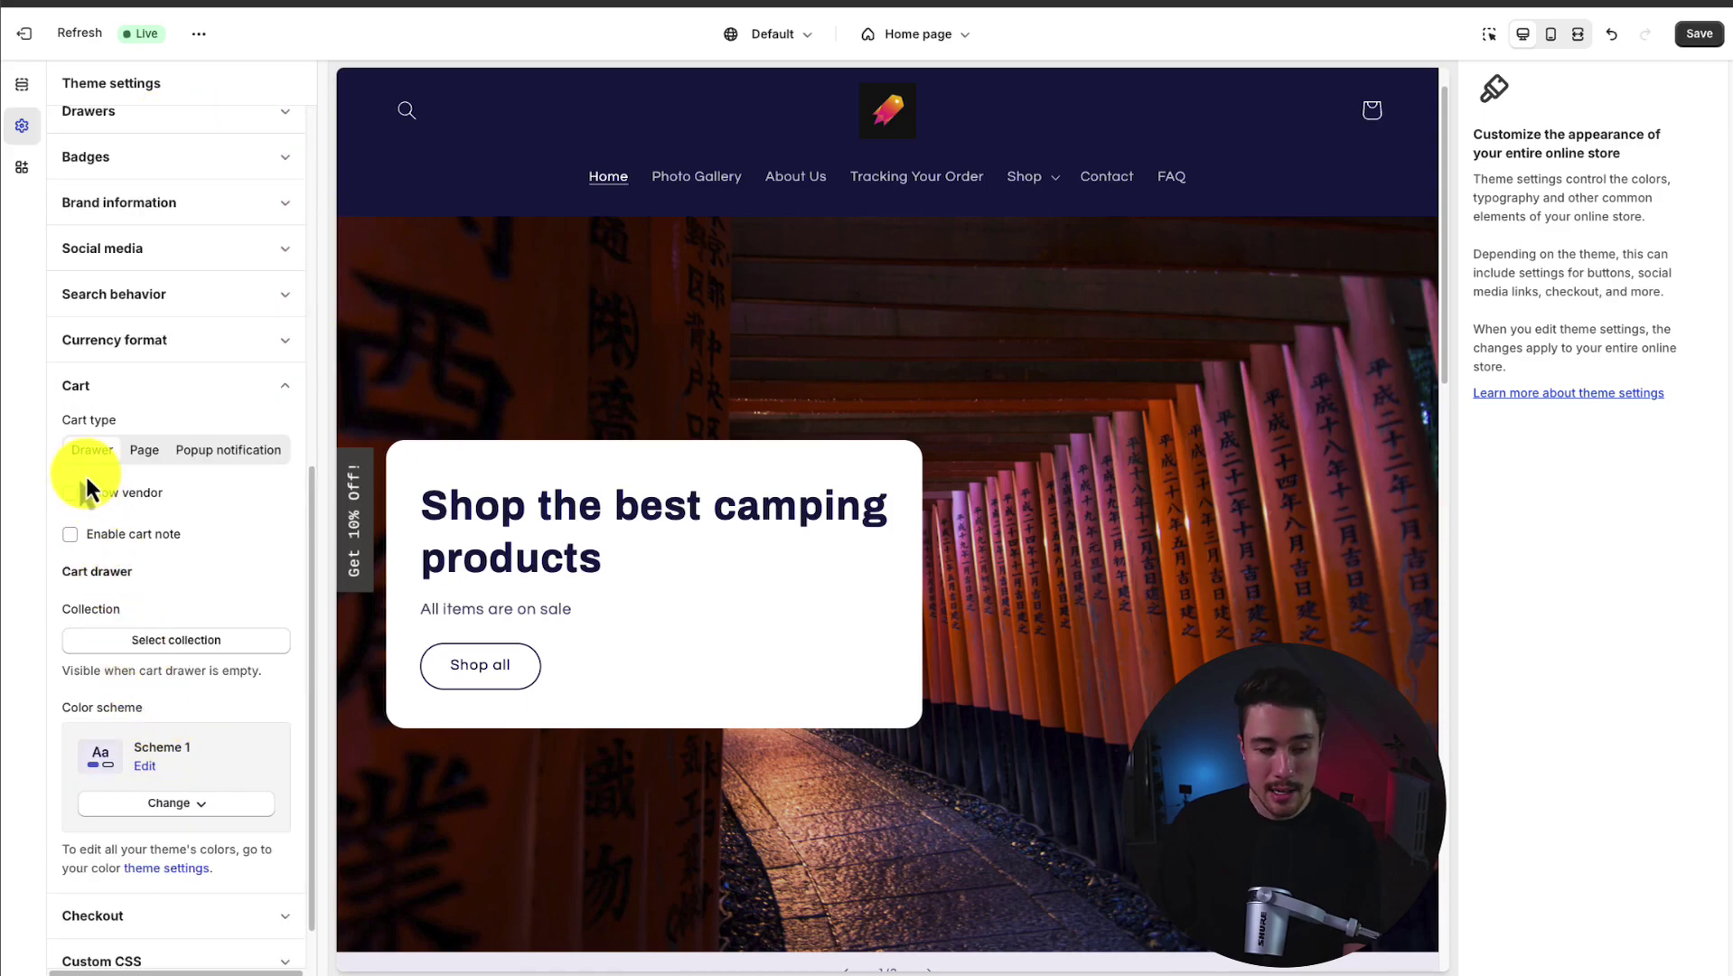
left_click_drag(83, 468, 139, 447)
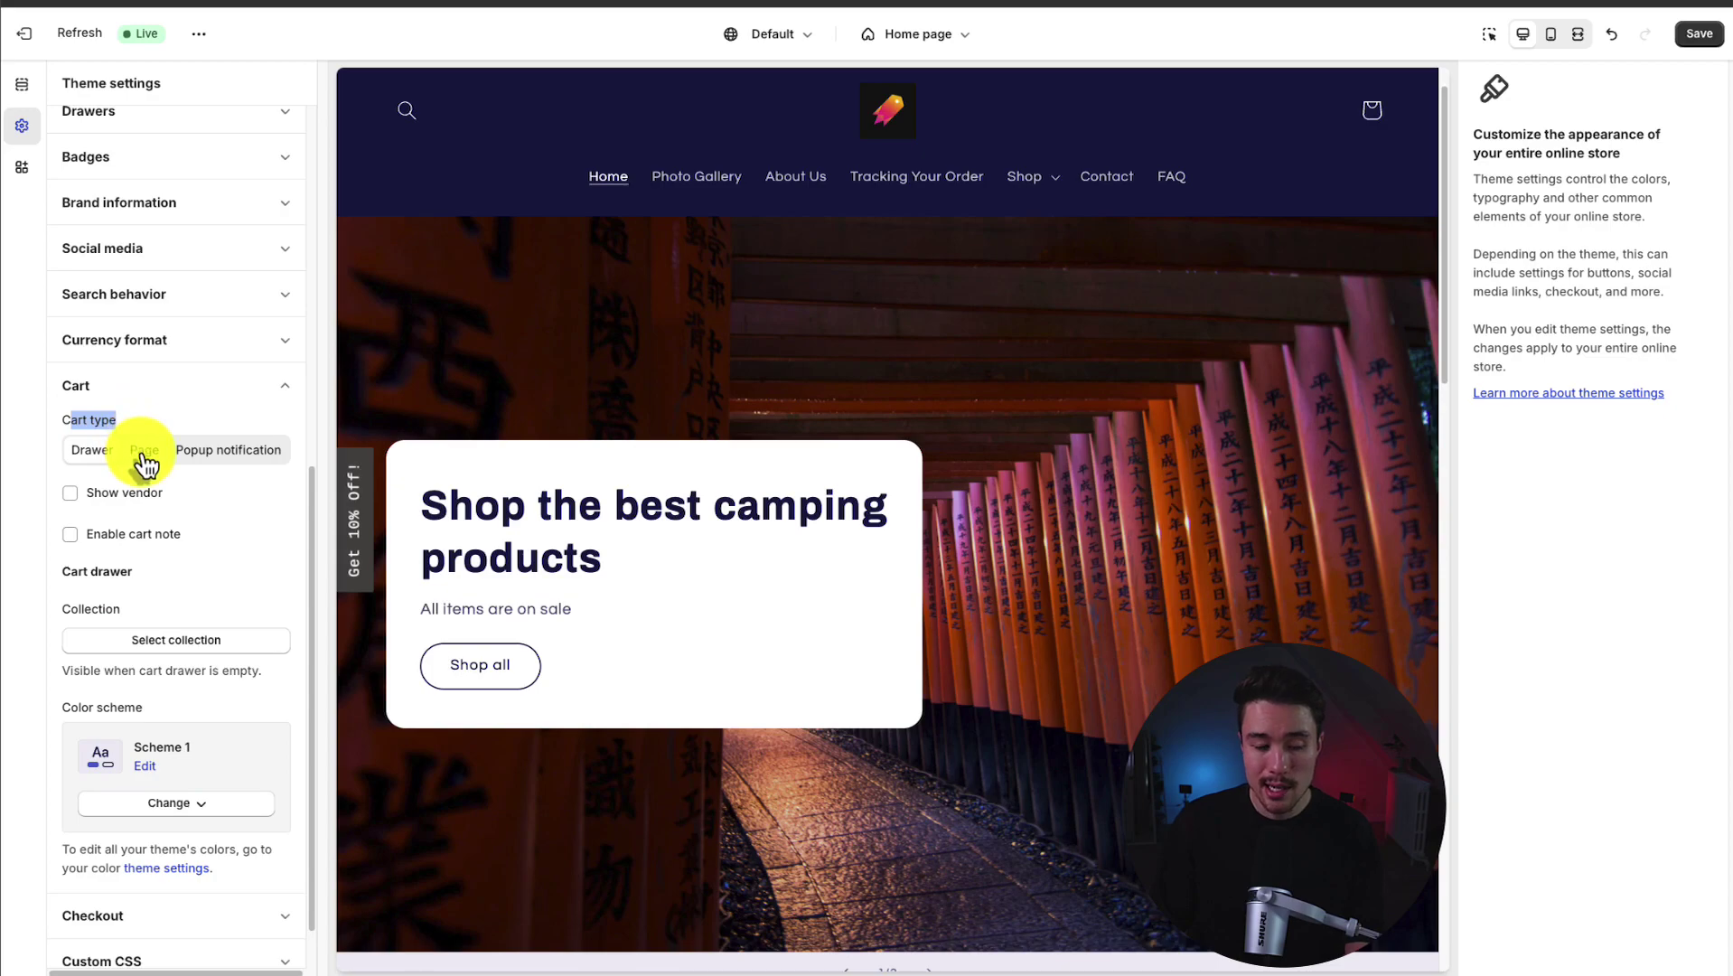
left_click(145, 463)
left_click(197, 461)
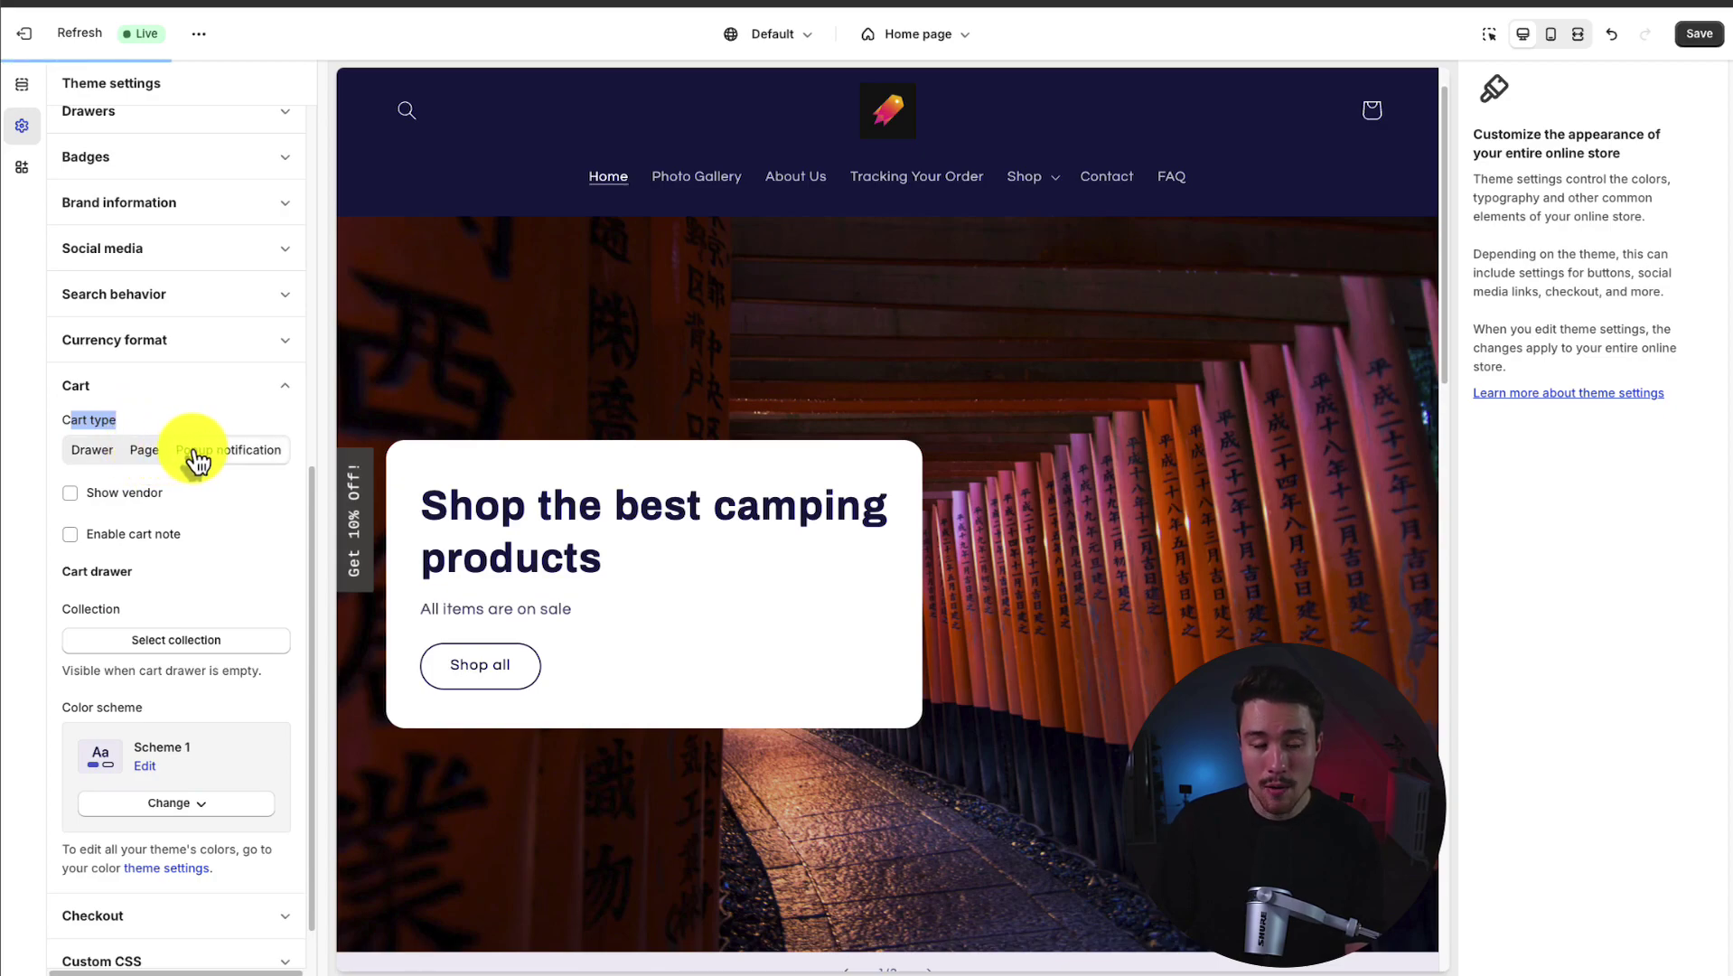
left_click(149, 464)
left_click(1374, 109)
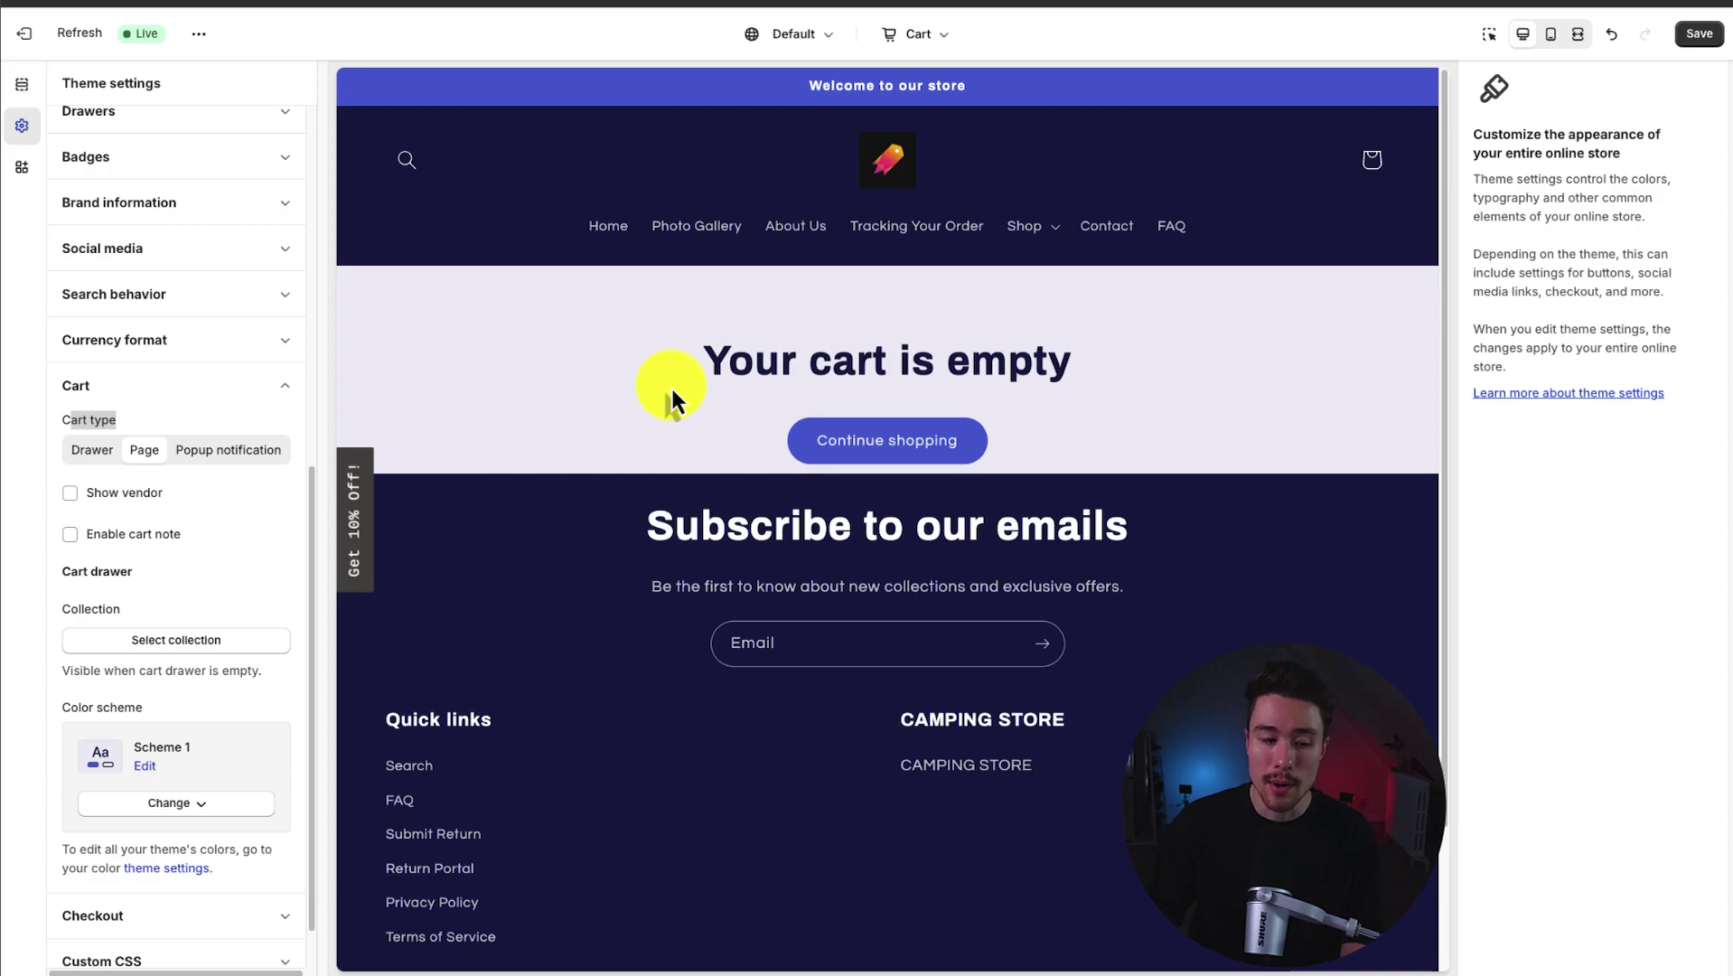
scroll(186, 573, "down", 1)
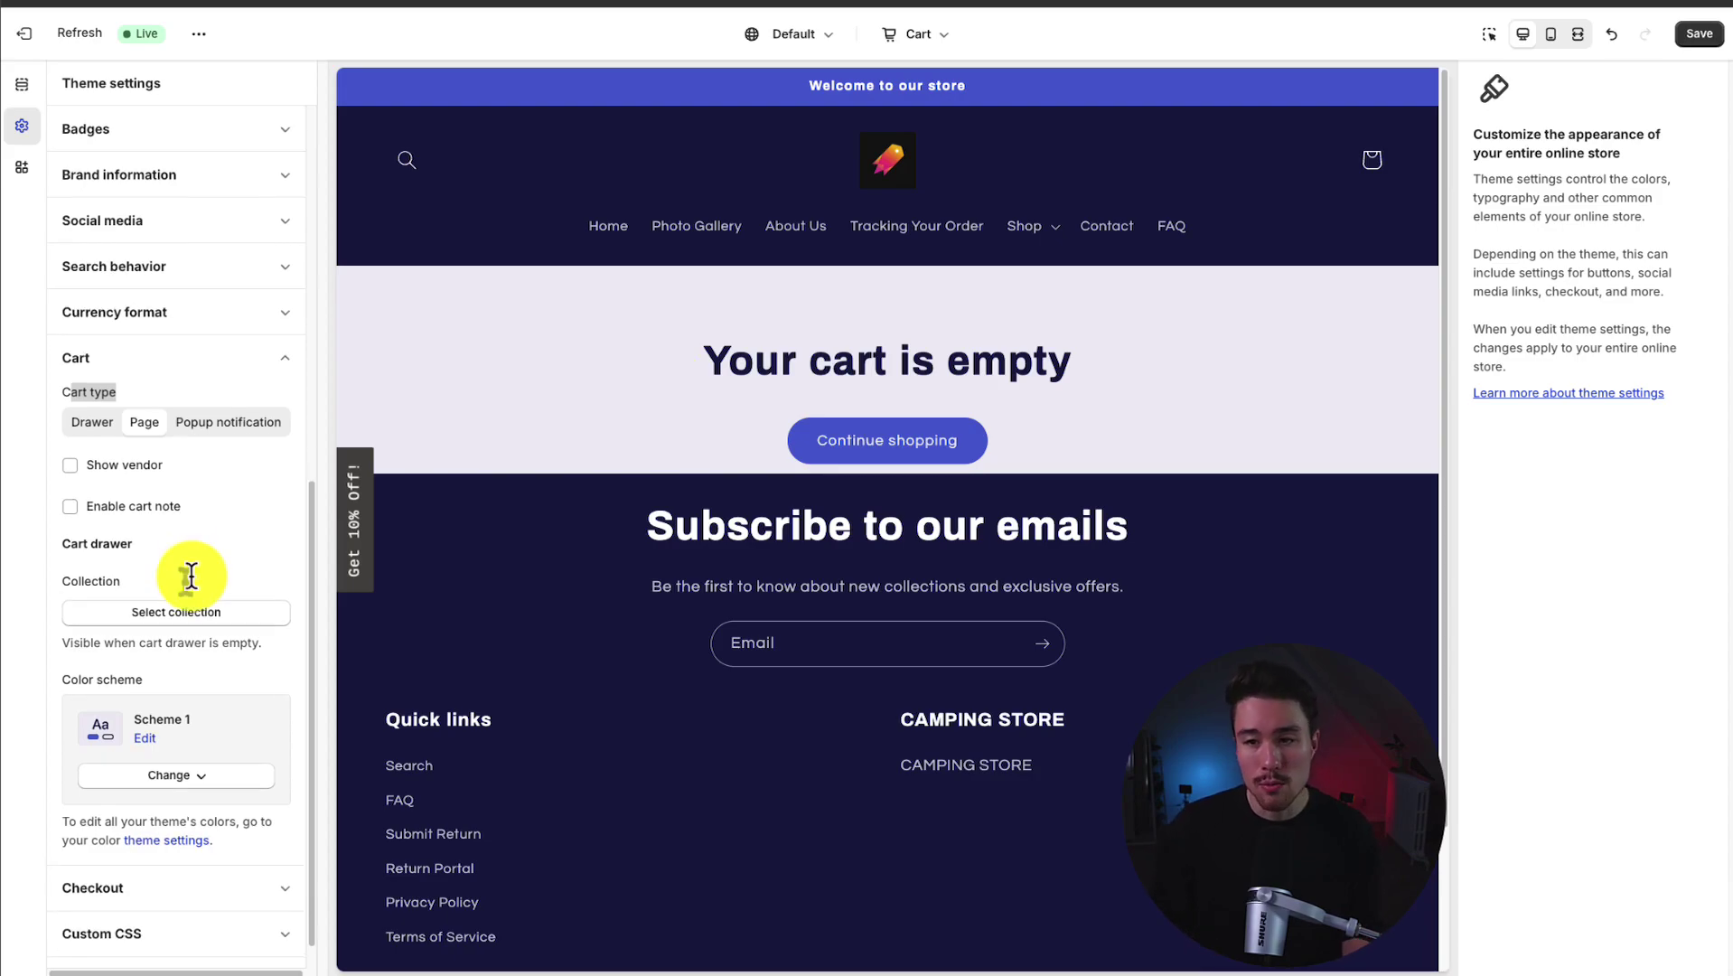
Return the preview to the store's Home page and save all theme changes.
left_click(602, 233)
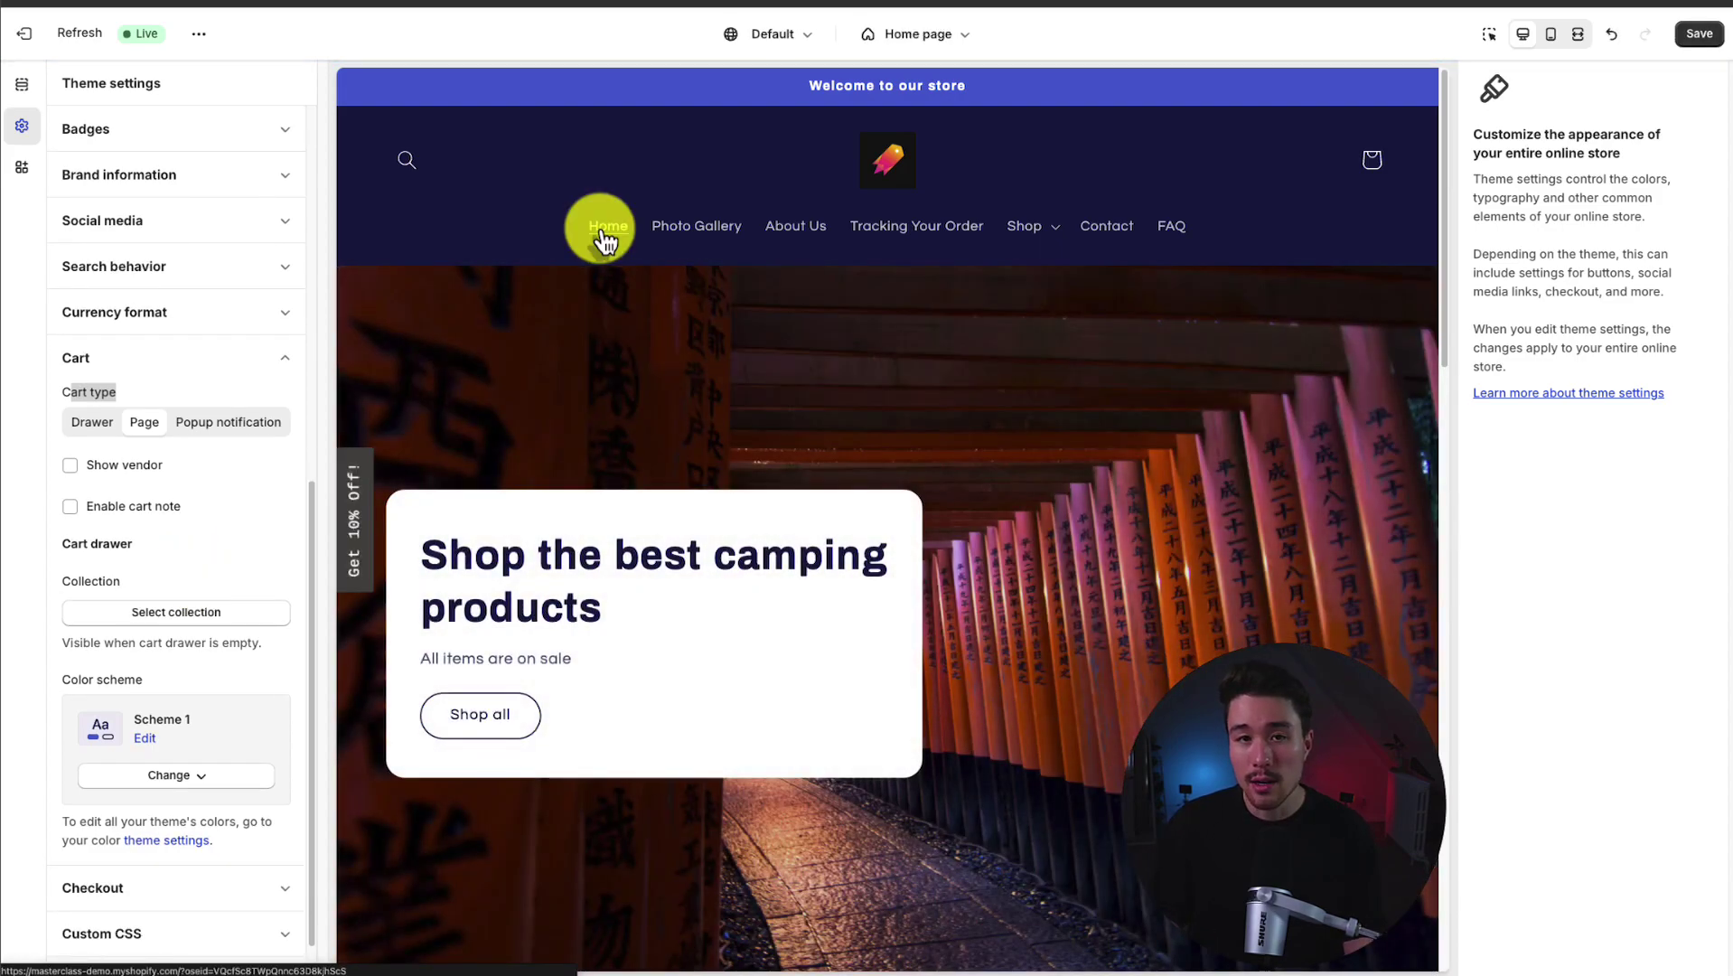
left_click(1696, 36)
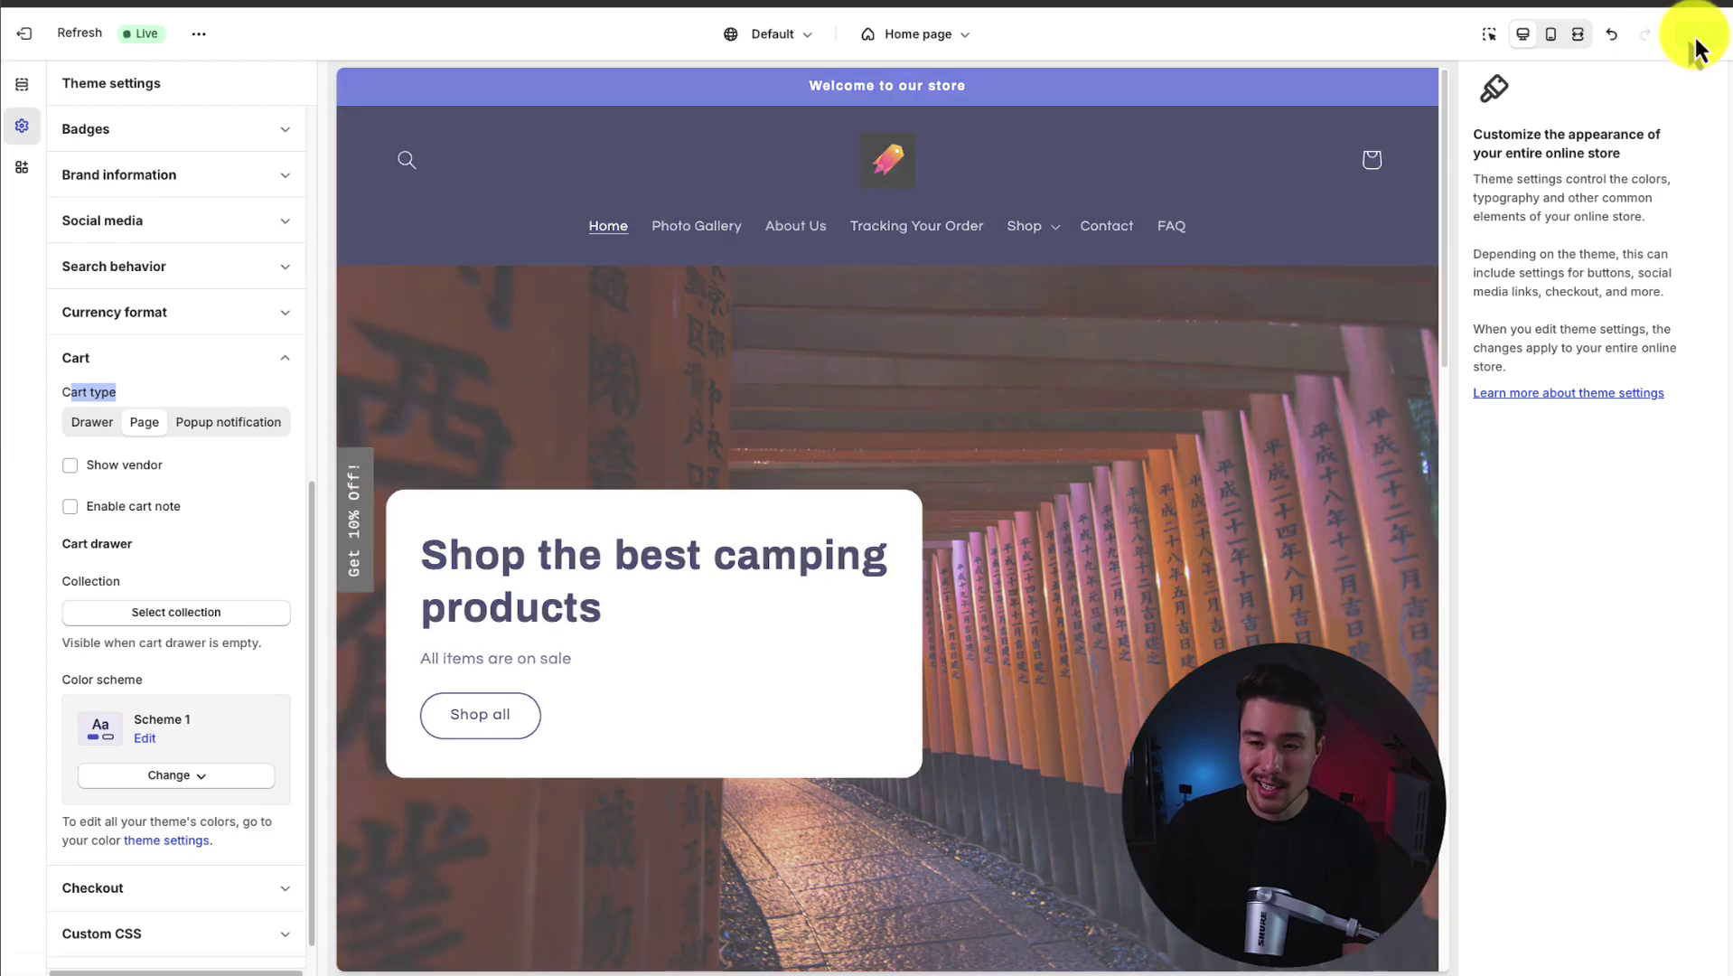